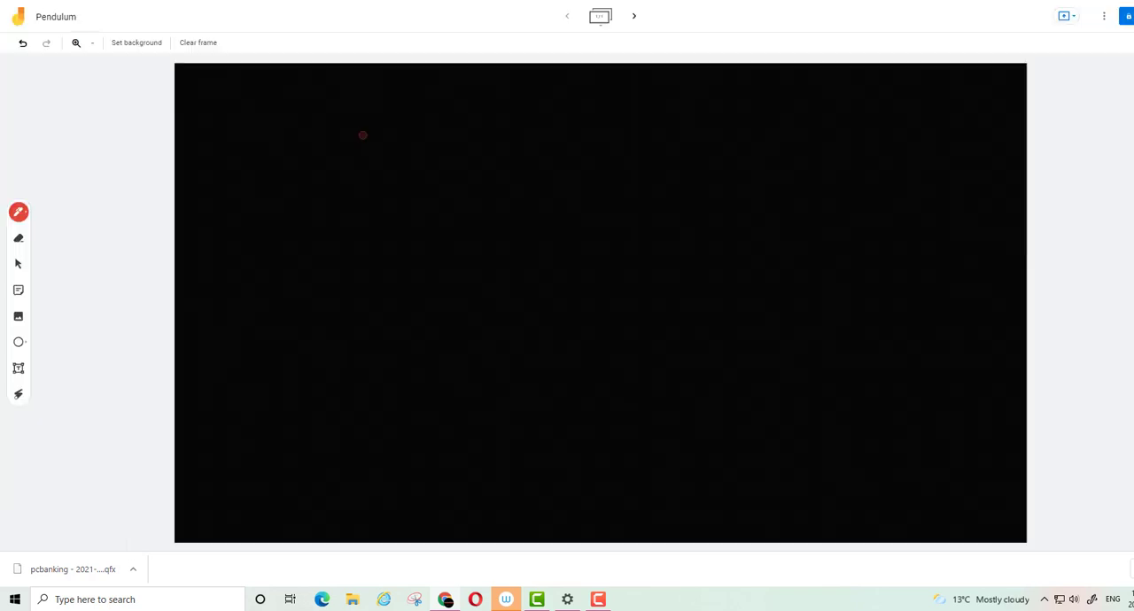
On the Pendulum Jamboard, sketch a slanted pendulum string ending in a round bob, with a parallel double-headed length arrow labelled l
mouse_move(362, 134)
mouse_down()
mouse_move(485, 340)
mouse_move(475, 367)
mouse_move(485, 338)
mouse_up()
mouse_move(441, 209)
mouse_down()
mouse_move(461, 191)
mouse_move(457, 218)
mouse_move(403, 117)
mouse_move(421, 123)
mouse_up()
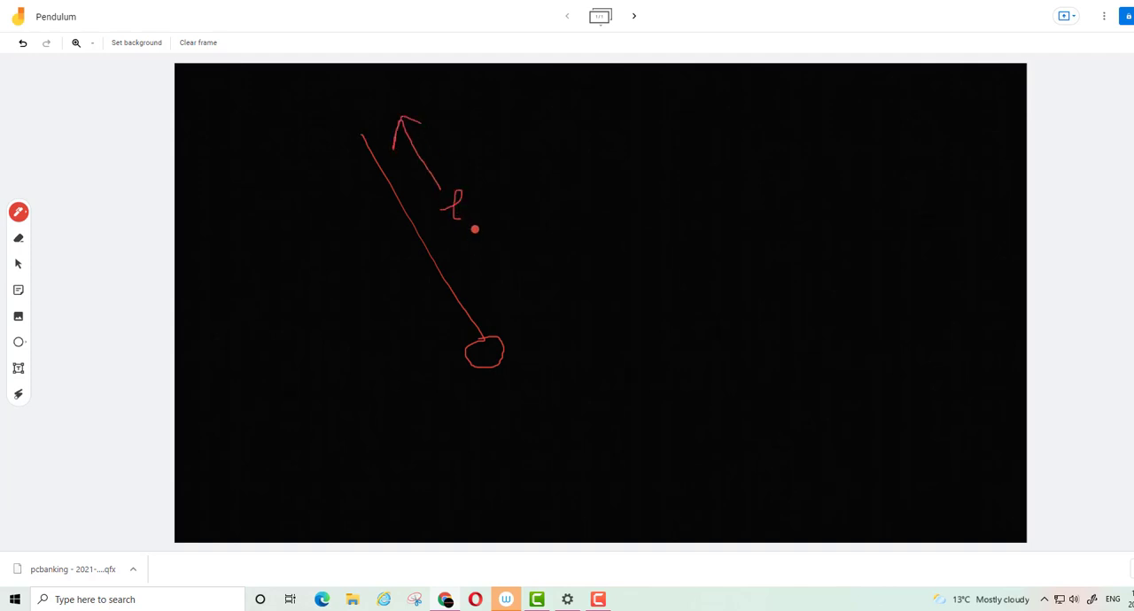
mouse_move(475, 230)
mouse_down()
mouse_move(534, 321)
mouse_move(542, 306)
mouse_up()
Sketch the pendulum's back-and-forth swing path beneath the bob and annotate it with 5X
drag(457, 376, 454, 399)
mouse_move(518, 386)
mouse_down()
mouse_move(497, 414)
mouse_move(562, 413)
mouse_move(551, 385)
mouse_up()
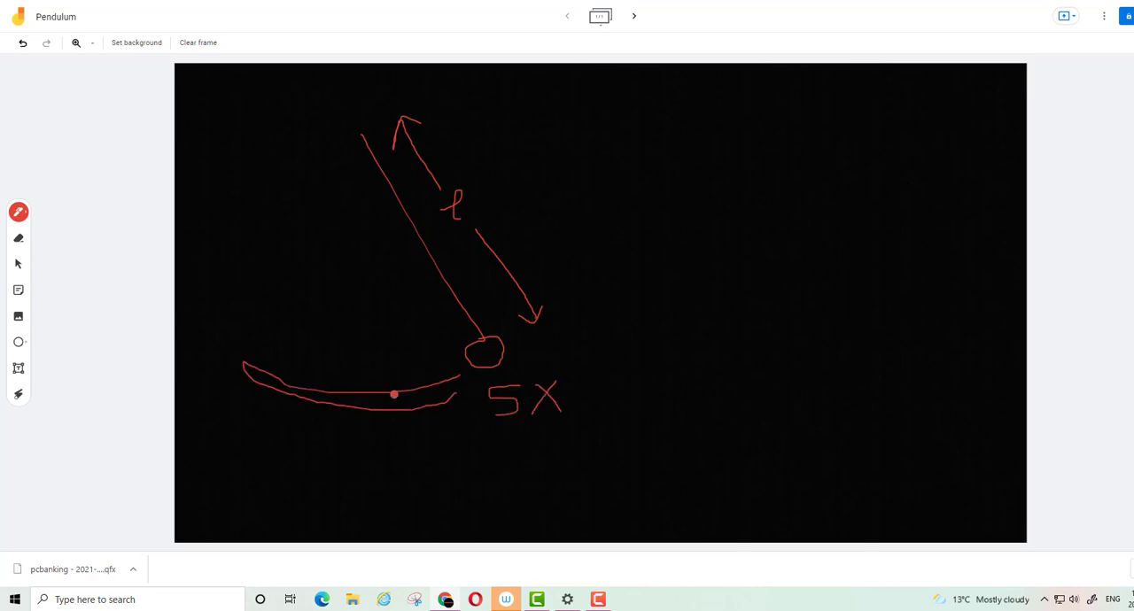
drag(390, 387, 402, 416)
mouse_move(523, 448)
mouse_down()
mouse_move(543, 484)
mouse_move(539, 462)
mouse_move(670, 483)
mouse_move(688, 450)
mouse_up()
Switch to Google Sheets, average the three times in E3 with =average(B3:D3), and fill the formula down through E10
key(ctrl+Tab)
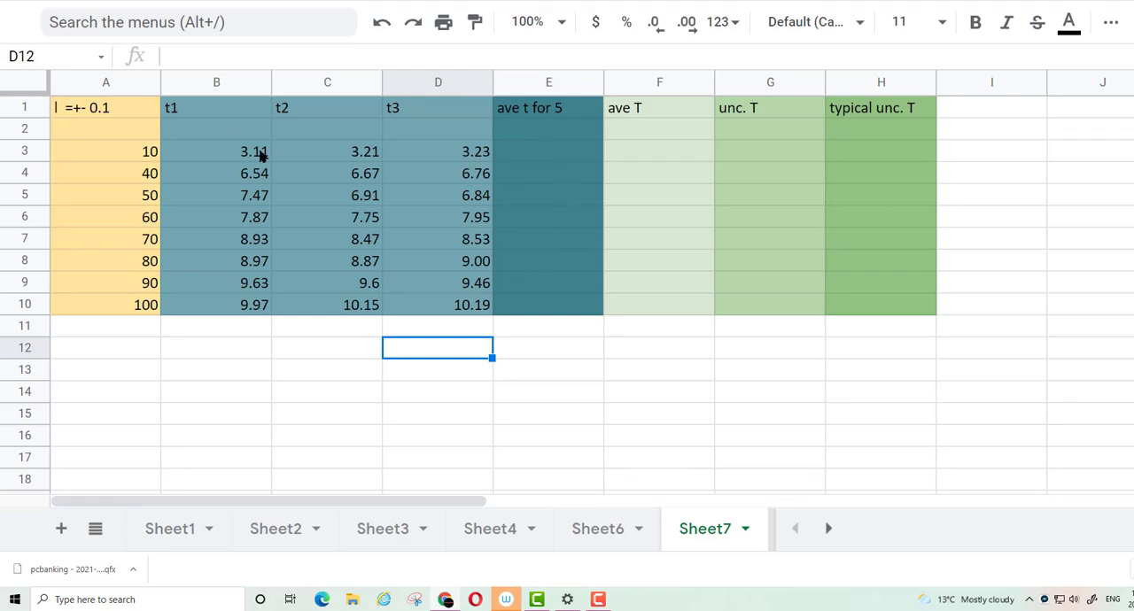
click(548, 154)
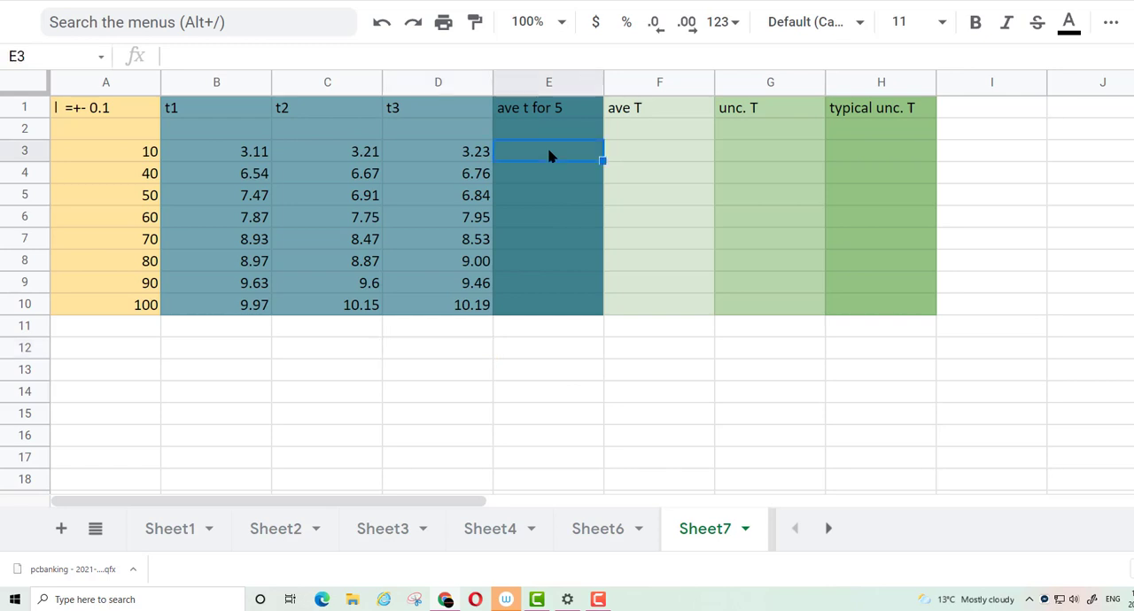
double_click(549, 154)
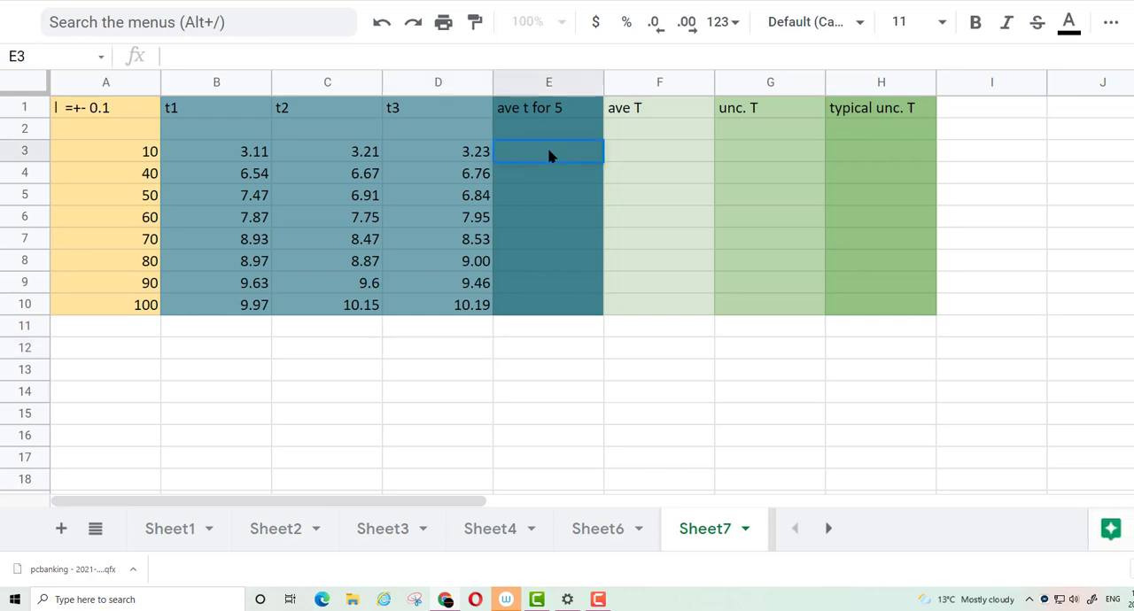
text(=)
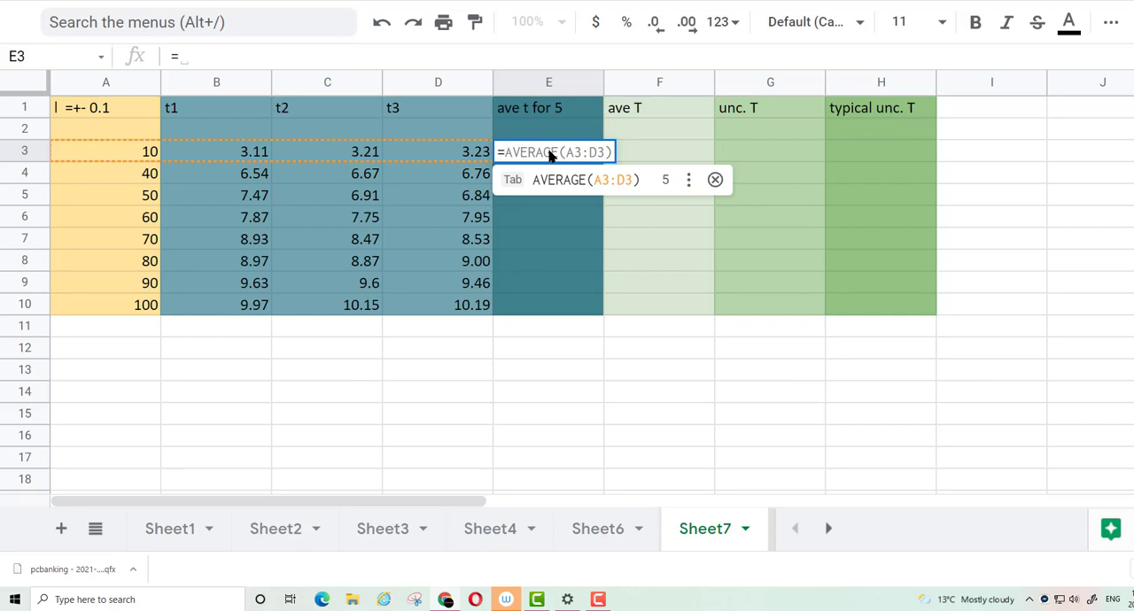
text(ave)
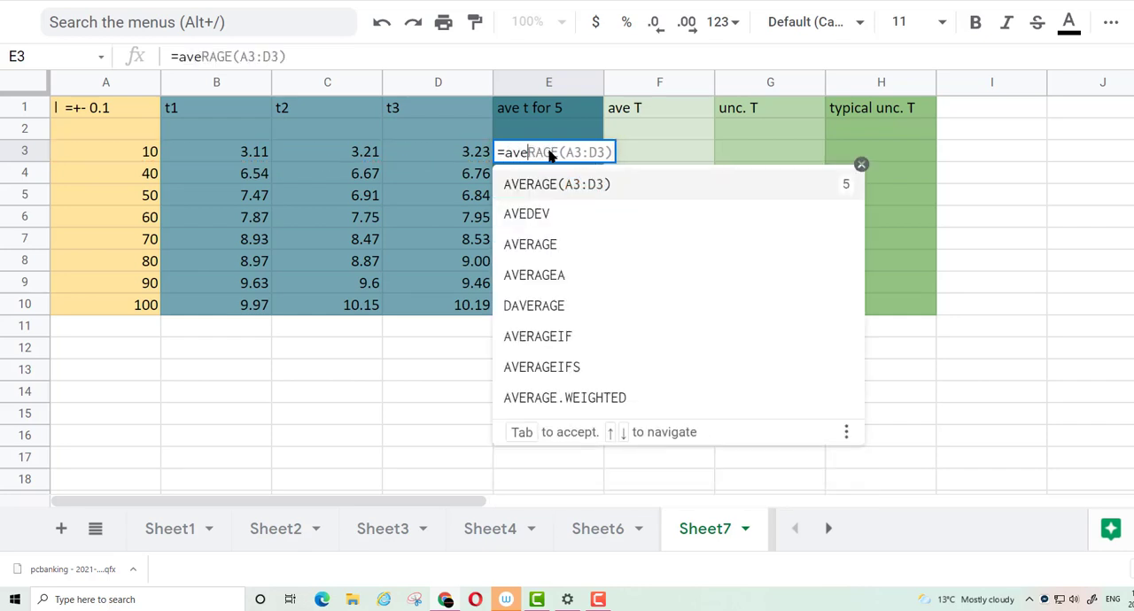
text(rage)
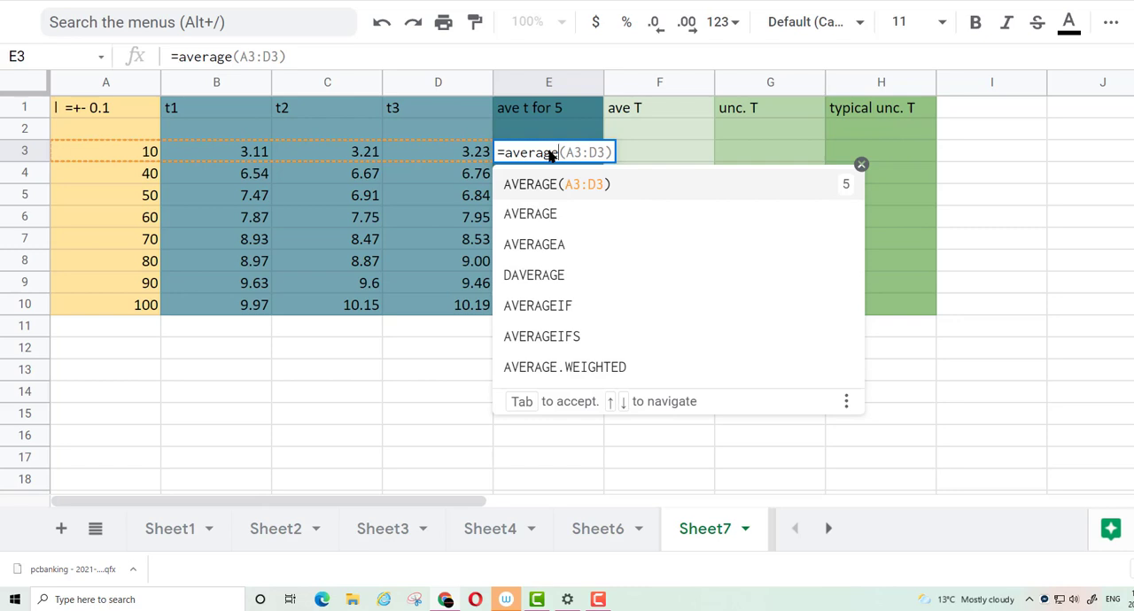
text(()
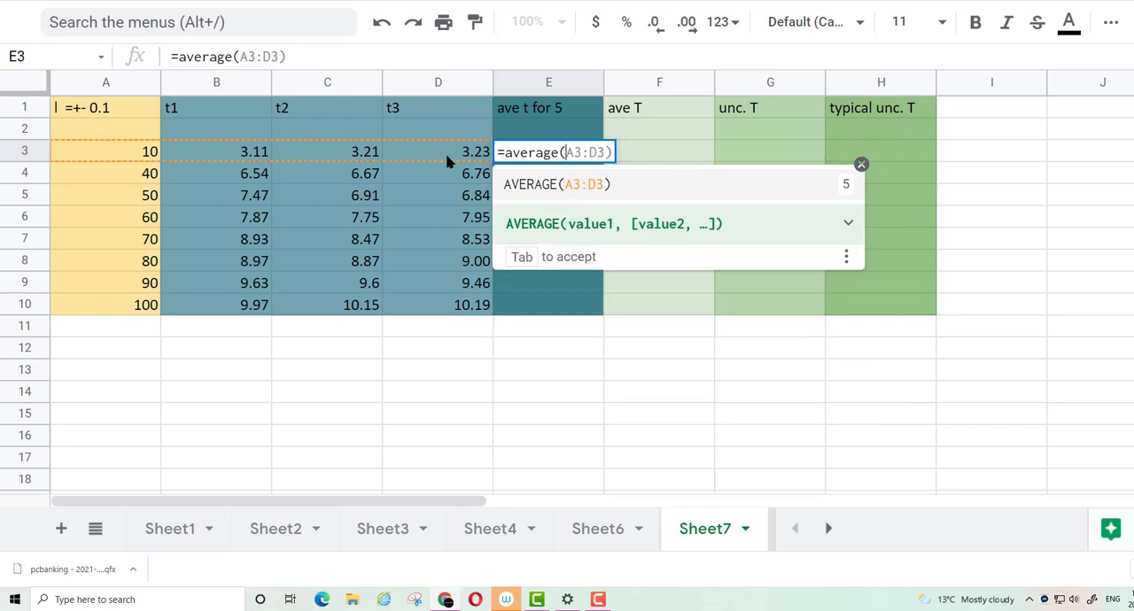
drag(235, 156, 445, 161)
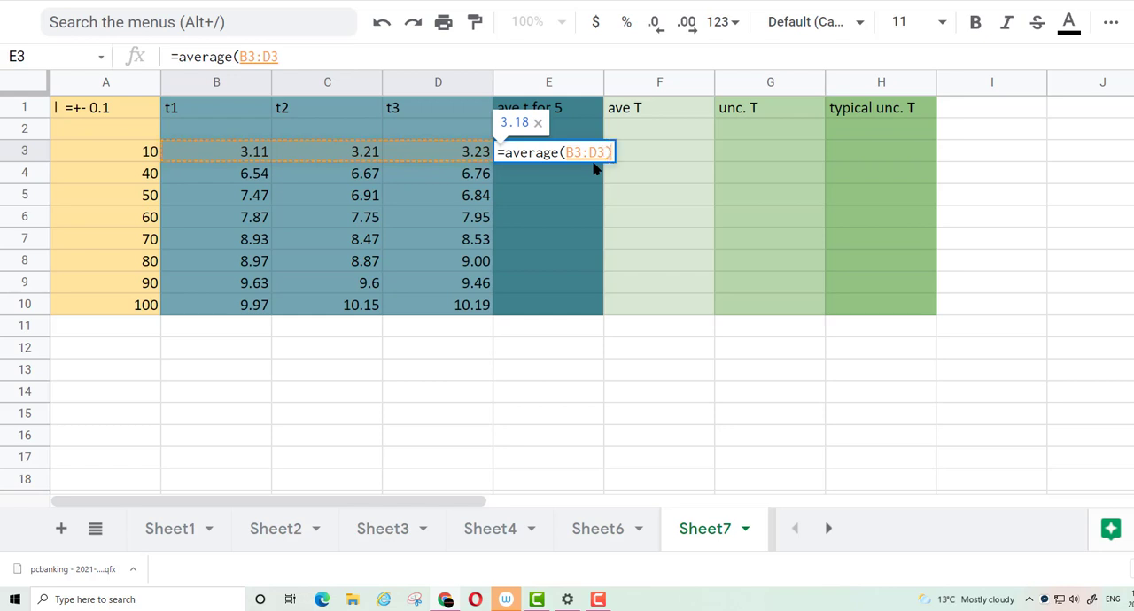
text())
key(Return)
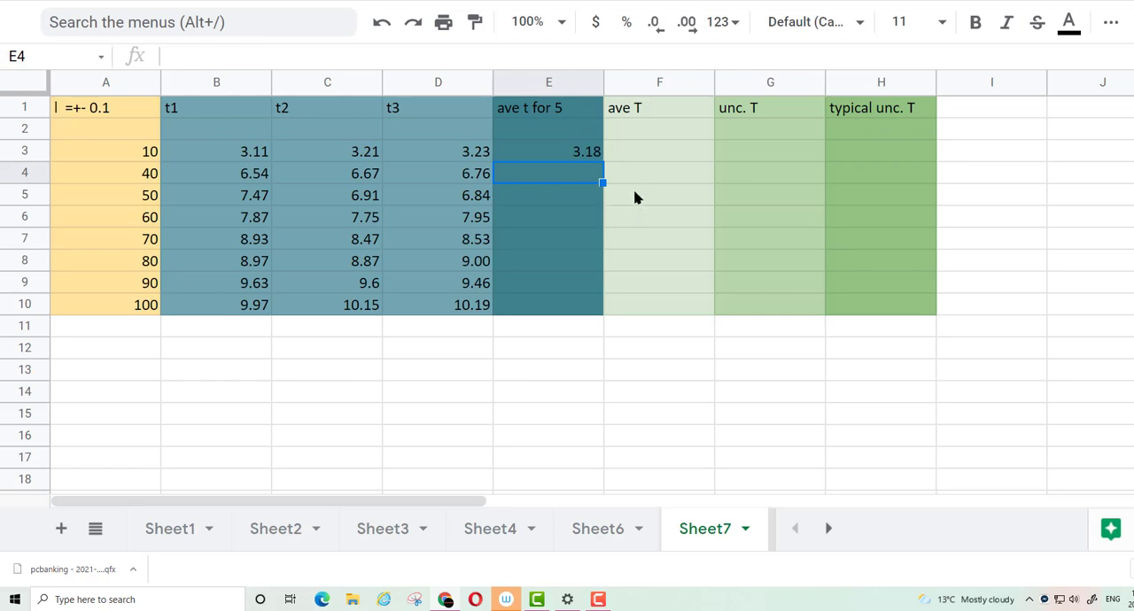
click(588, 160)
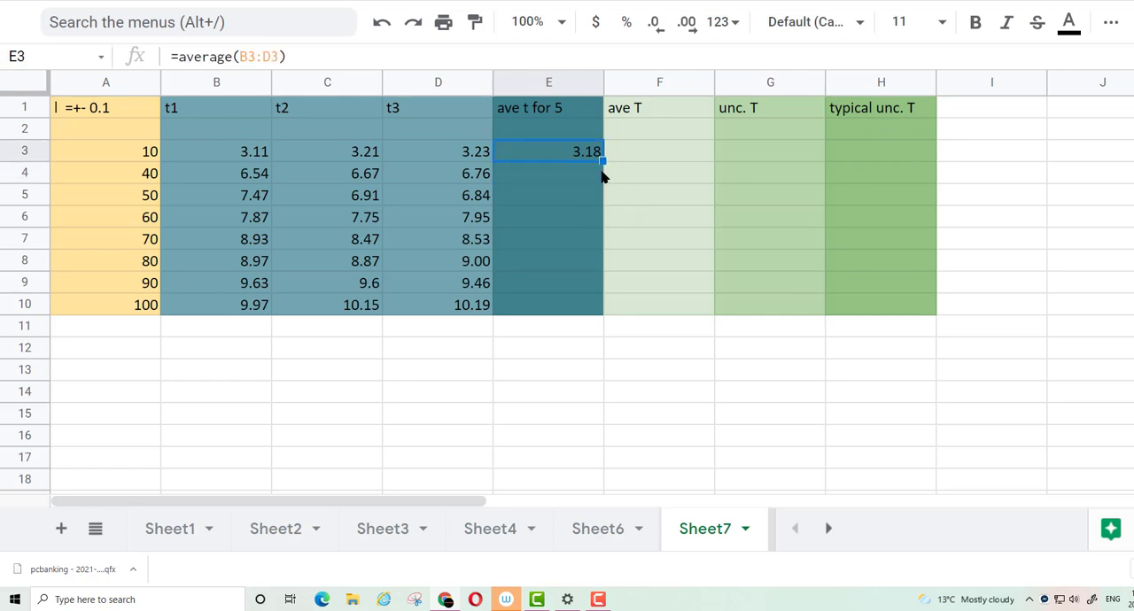
drag(603, 161, 602, 315)
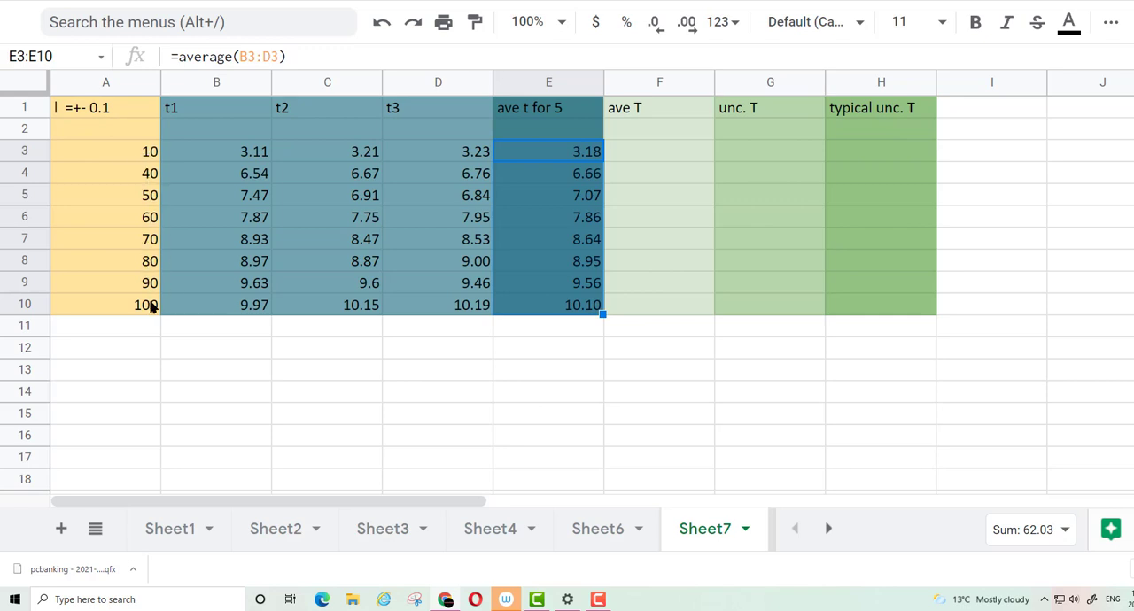
Format the lengths in A3:A10 to one decimal place and the times in B3:D10 to two decimal places
drag(145, 155, 132, 301)
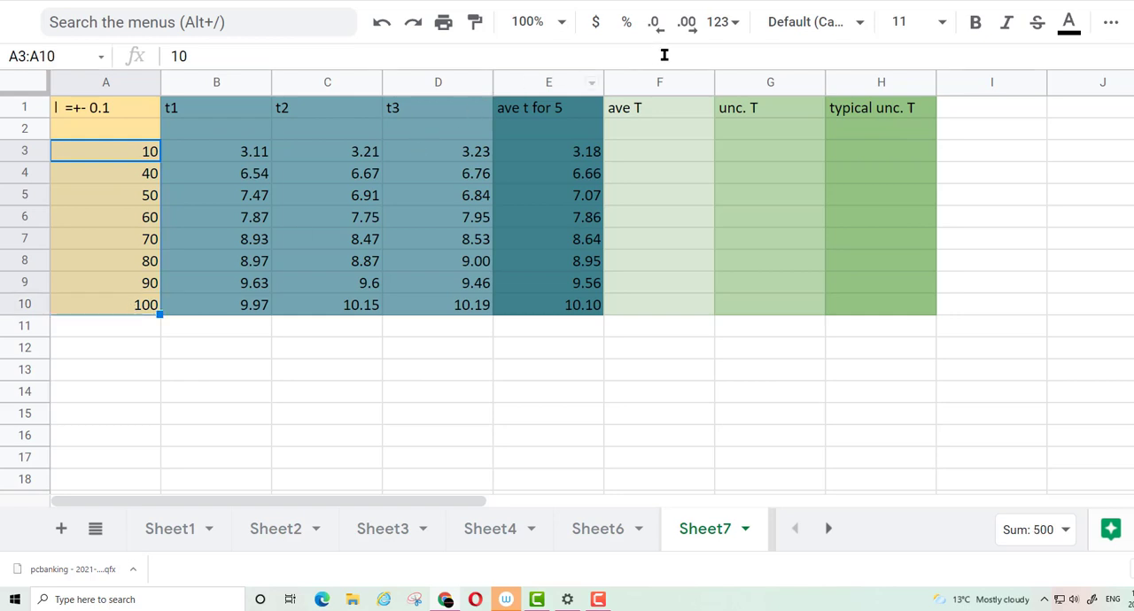
click(688, 25)
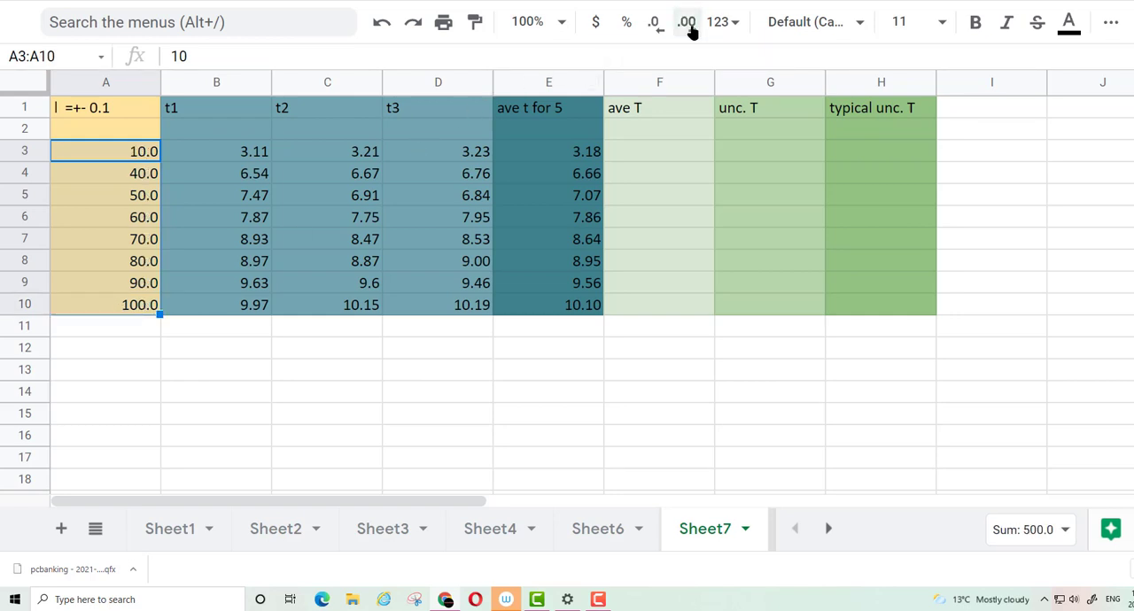
drag(208, 158, 452, 305)
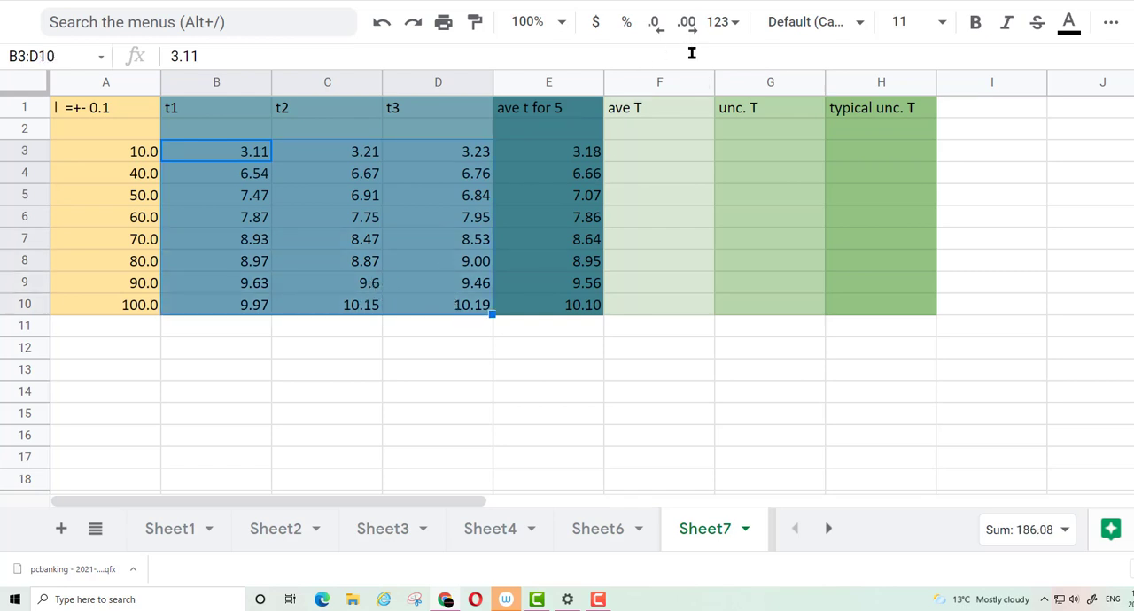
click(688, 23)
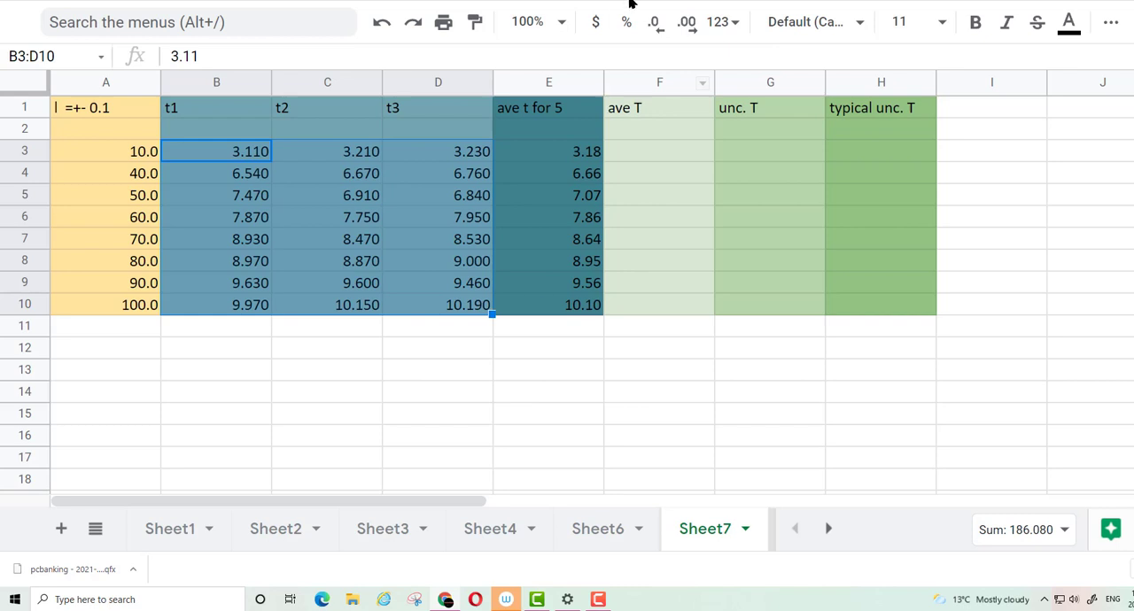
click(656, 23)
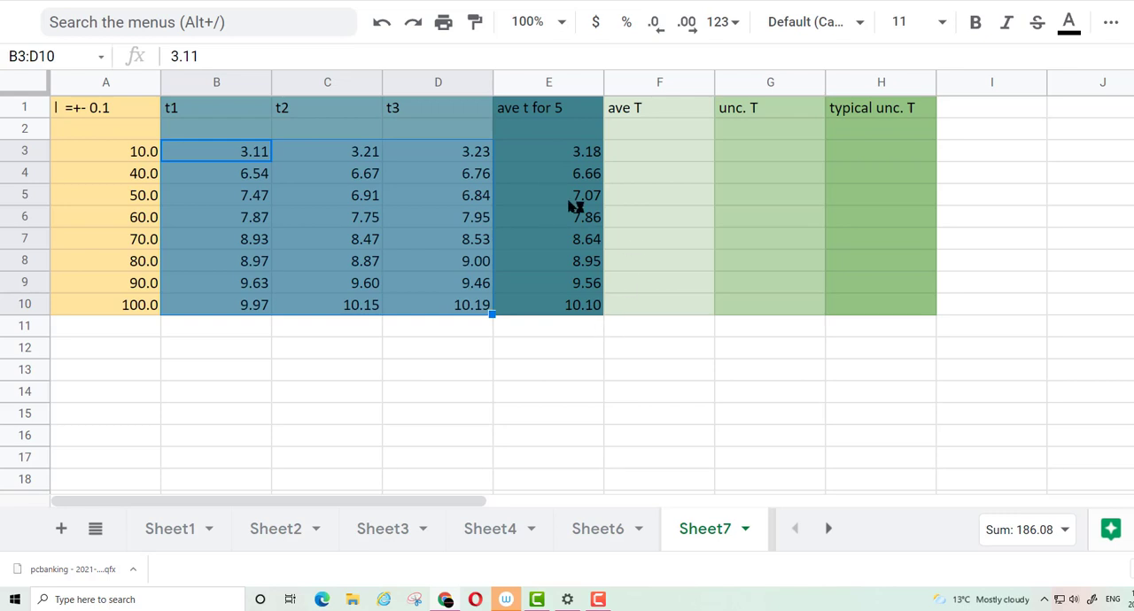
Enter =E3/5 in F3 to calculate the average period of one swing for the first length
click(620, 151)
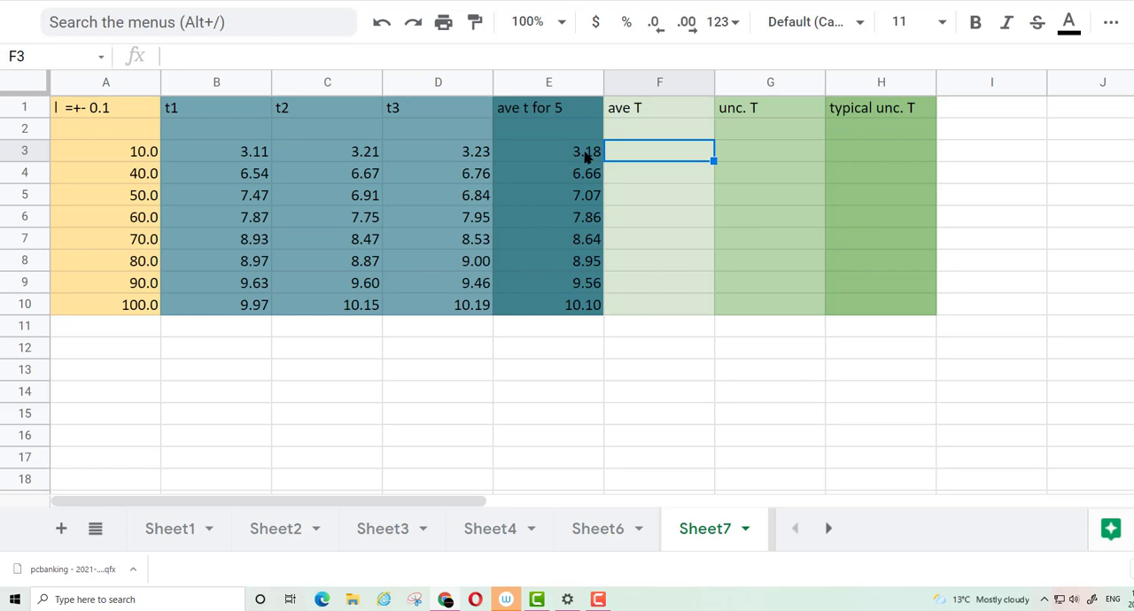
right_click(618, 155)
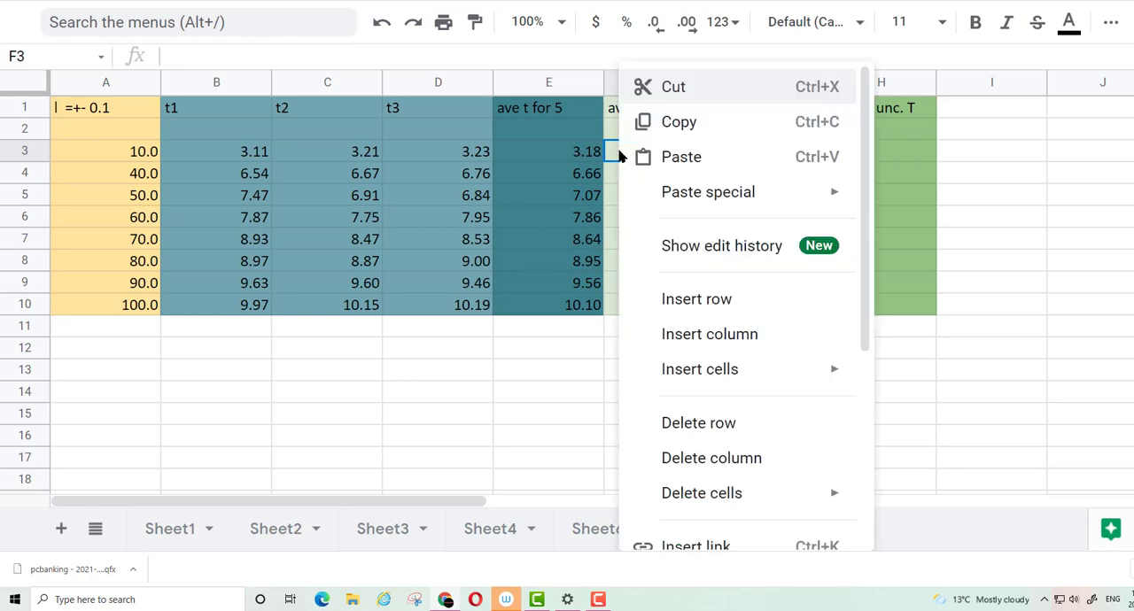
click(633, 157)
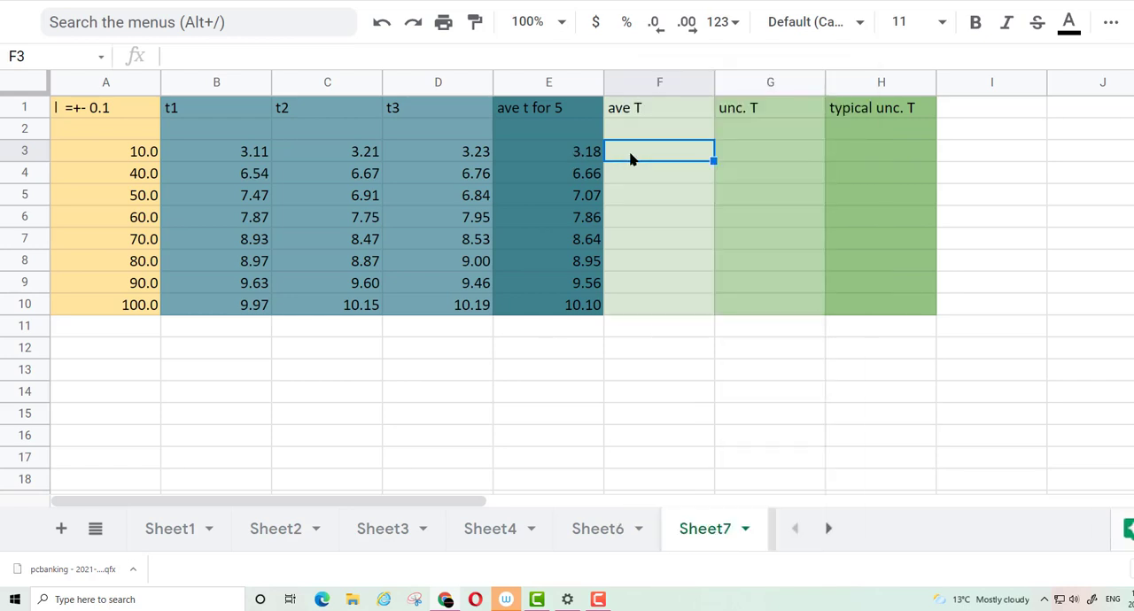
text(=)
click(578, 151)
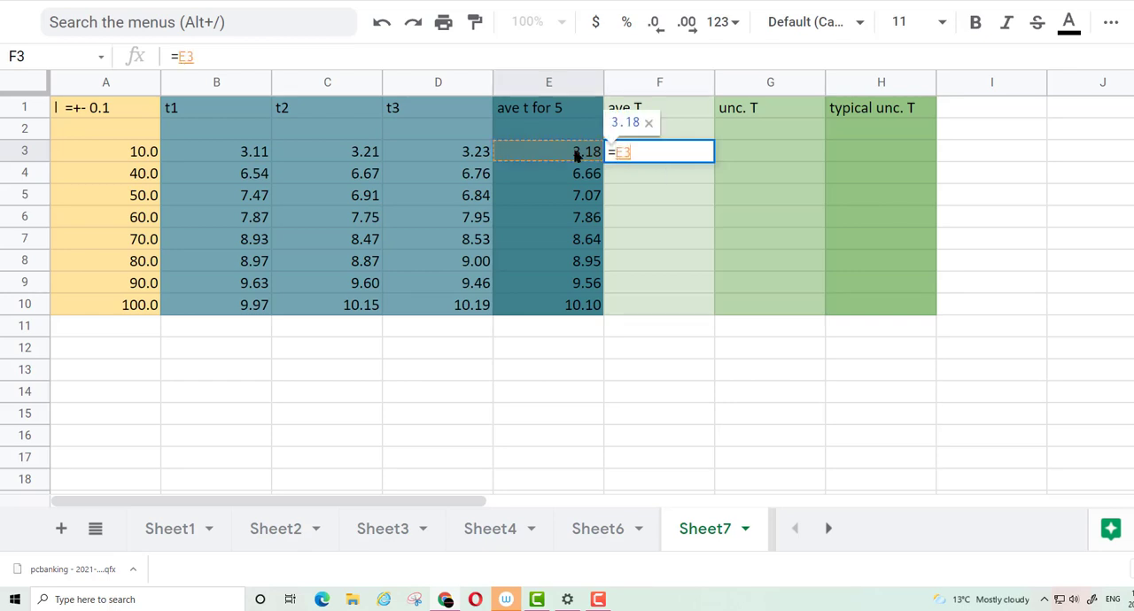
text(/)
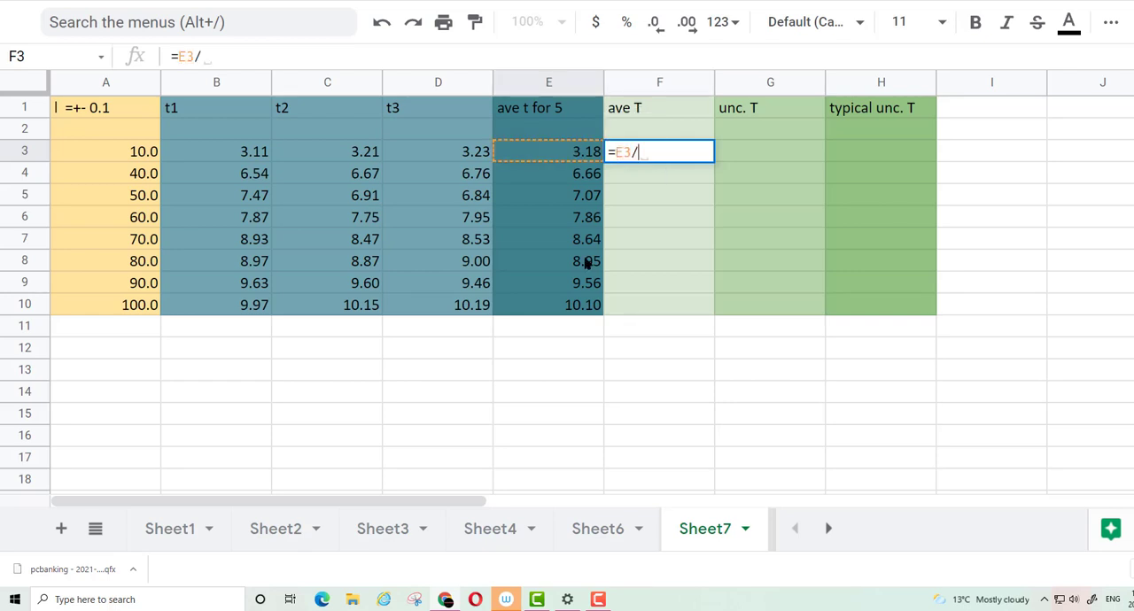
text(5)
key(Return)
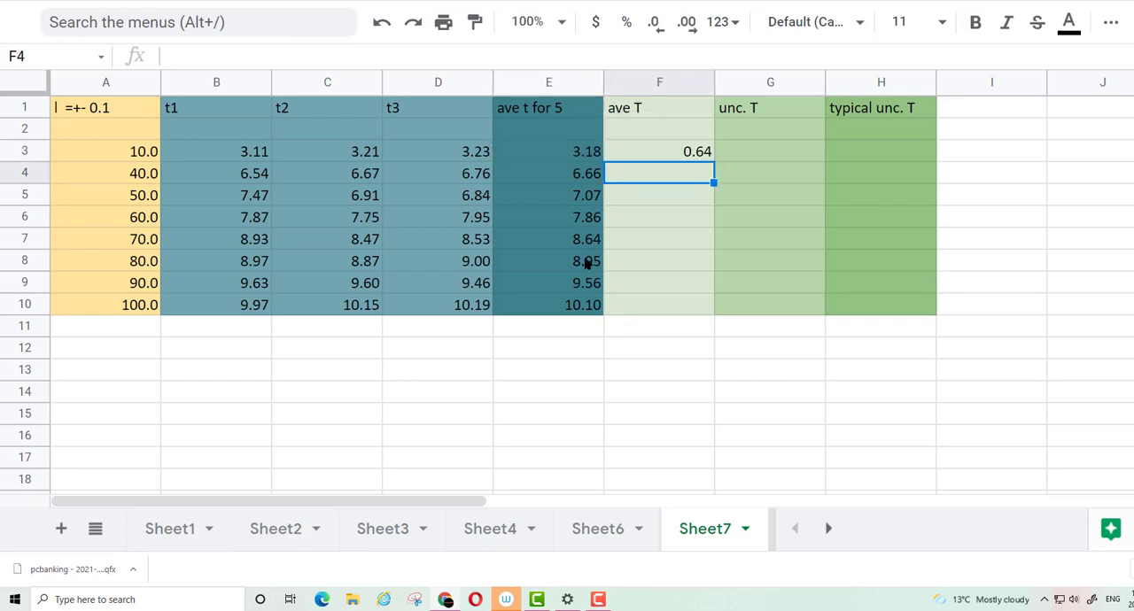
Fill the average period formula from F3 down through F10
click(705, 157)
drag(712, 161, 714, 308)
key(ctrl+d)
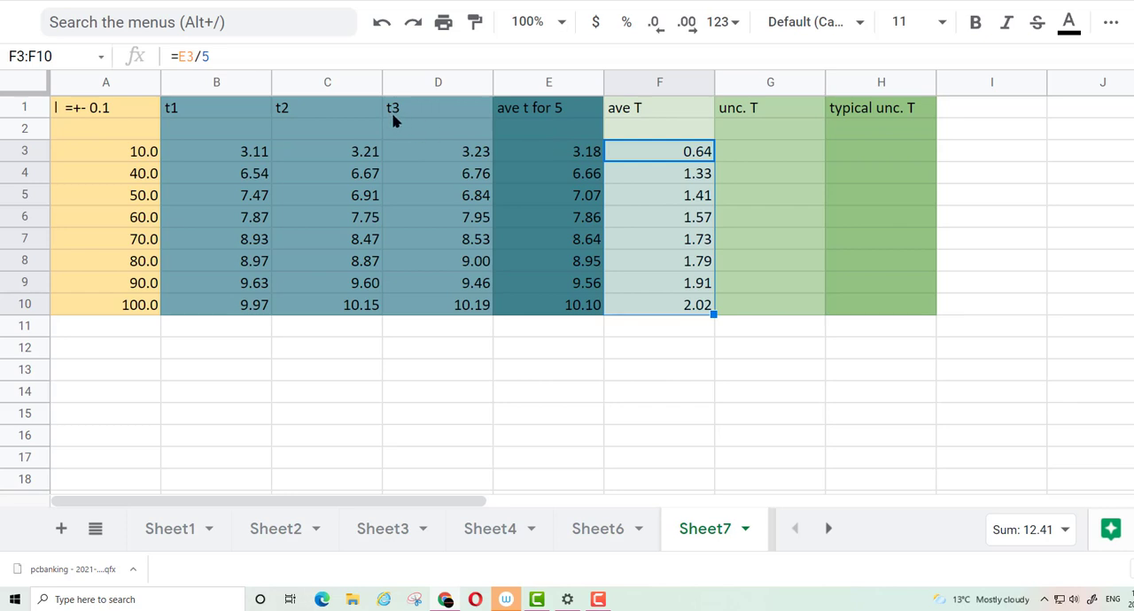
Start the period uncertainty formula in G3 as the spread of the three times, =max(B3:D3)-min(B3:D3)
click(752, 153)
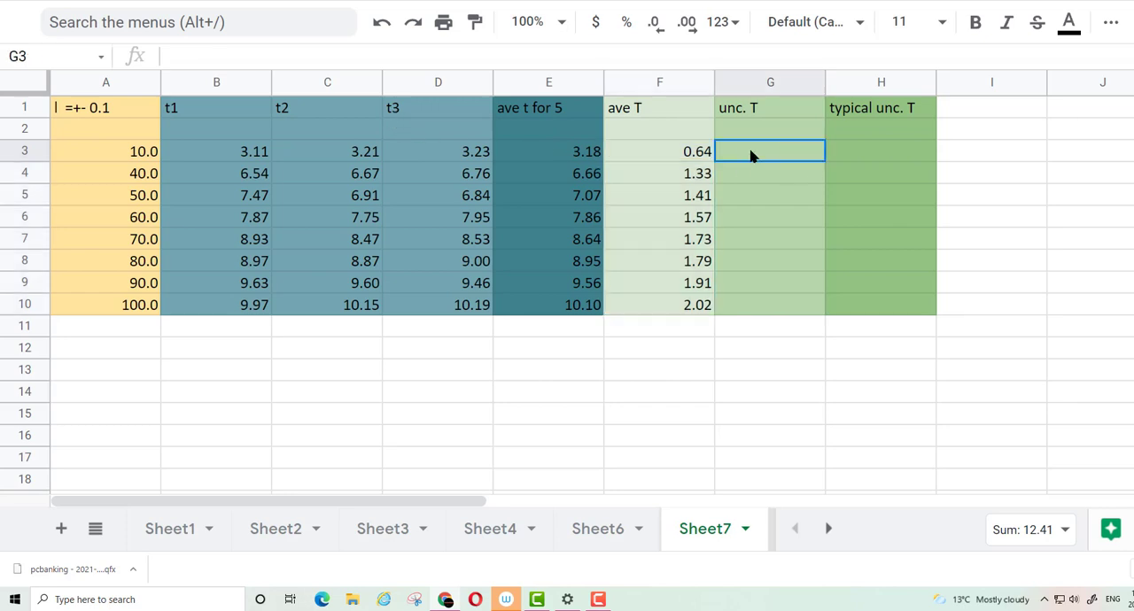
right_click(752, 152)
click(732, 155)
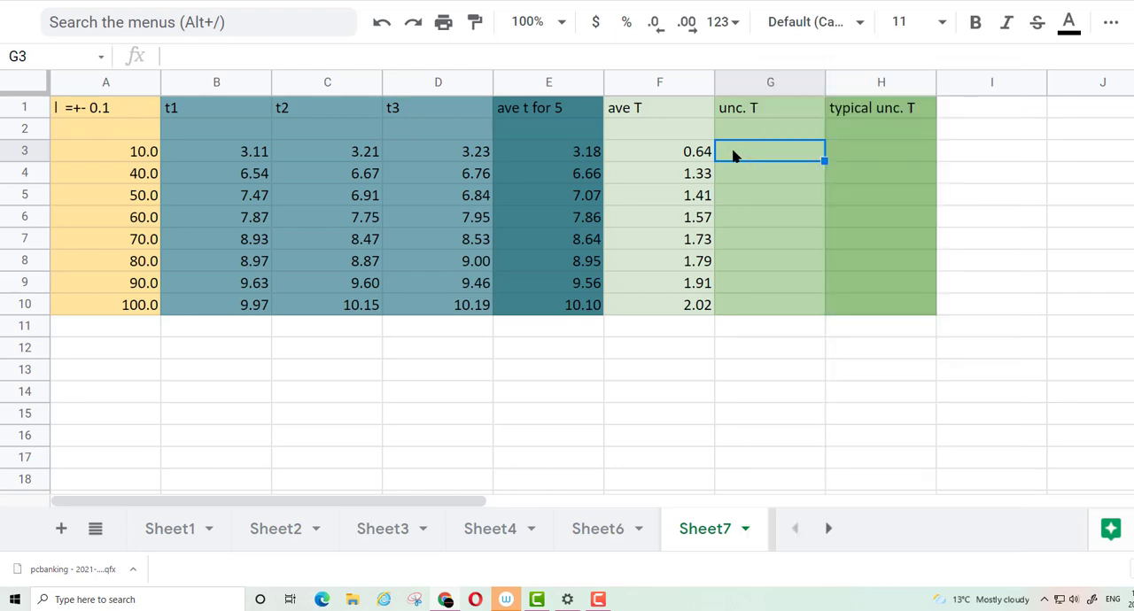
text(=)
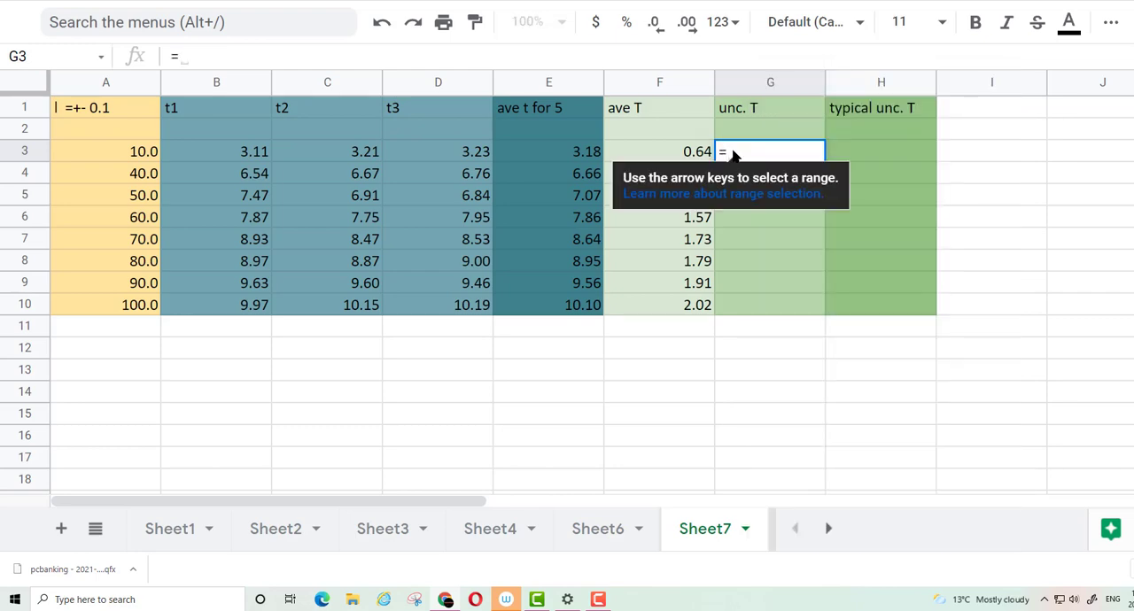
text(max)
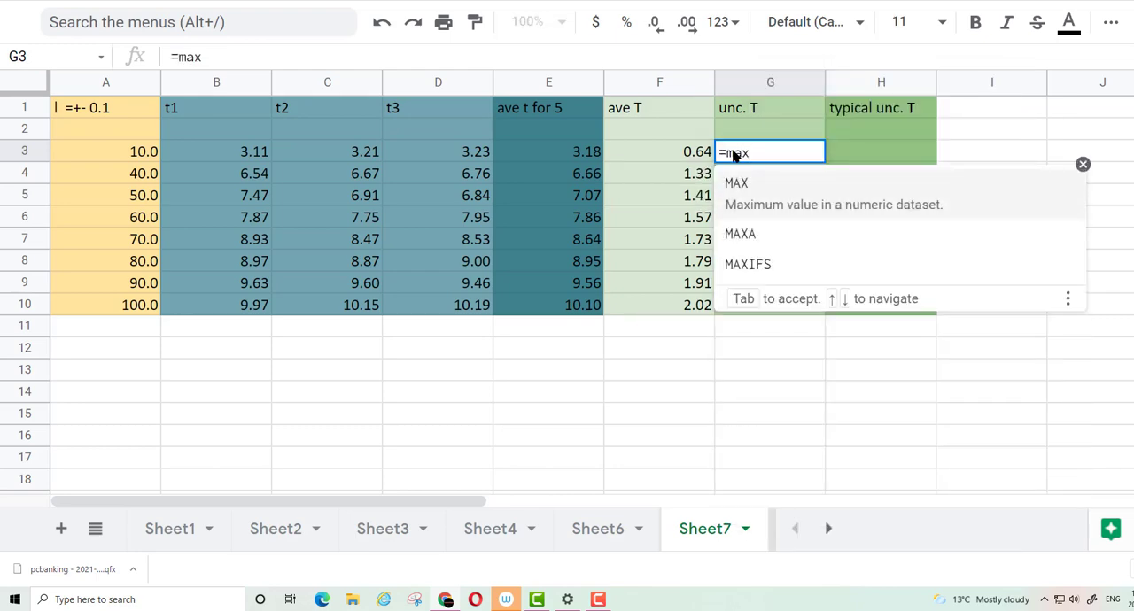
text(()
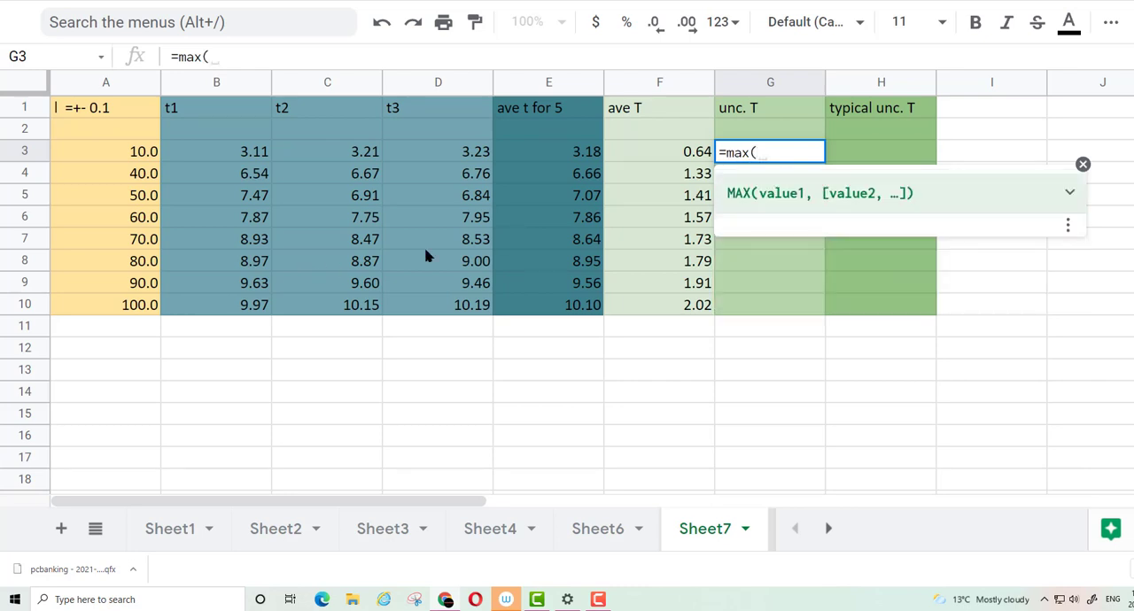
click(254, 153)
drag(254, 153, 447, 157)
text())
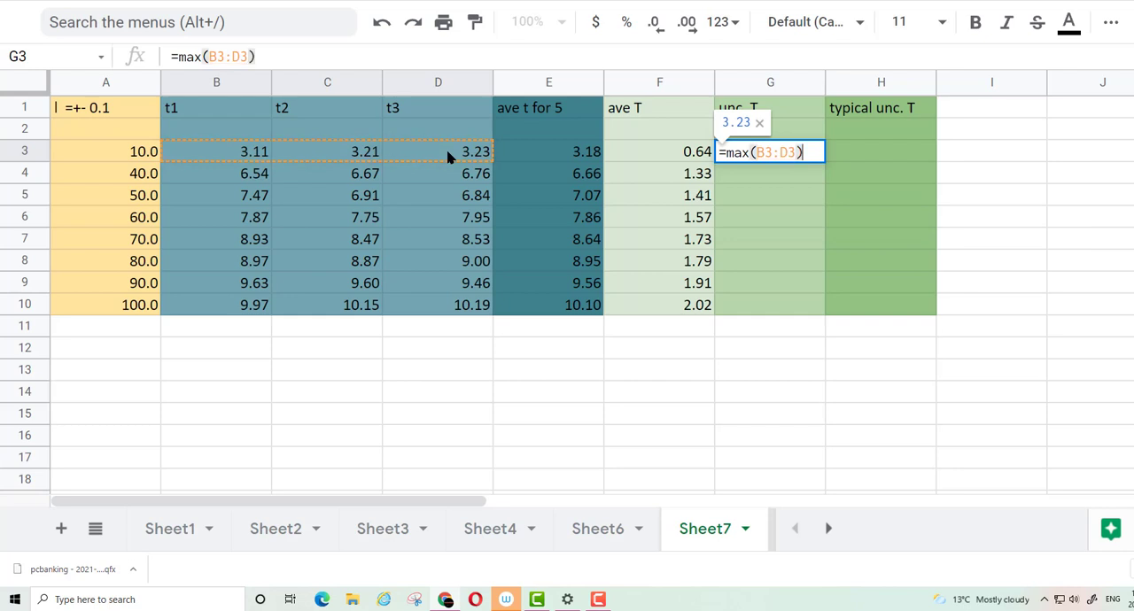
text(-m)
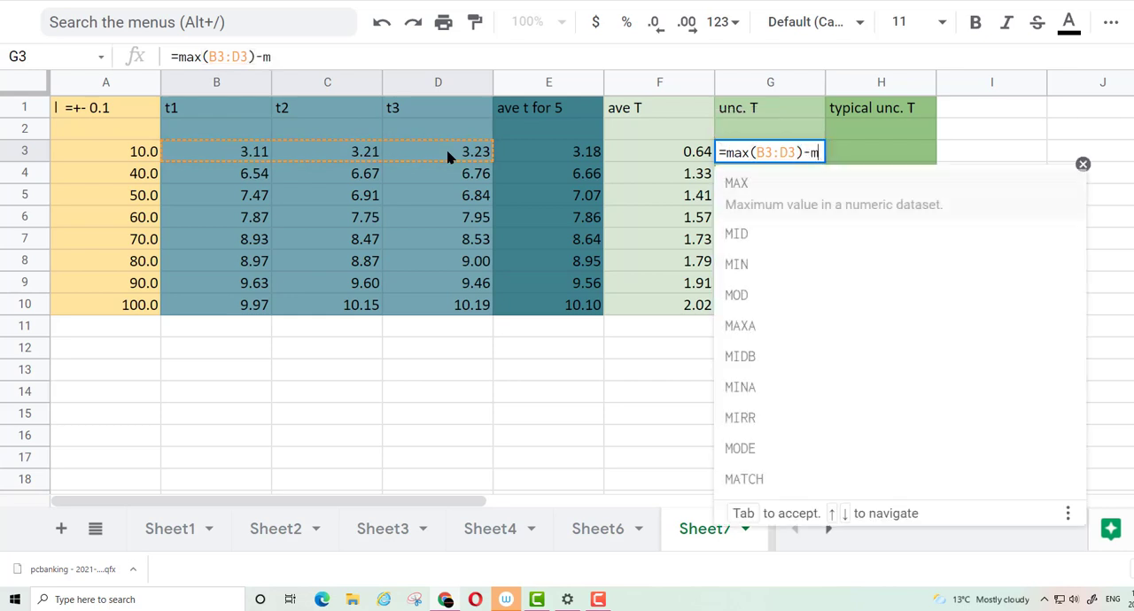
text(in()
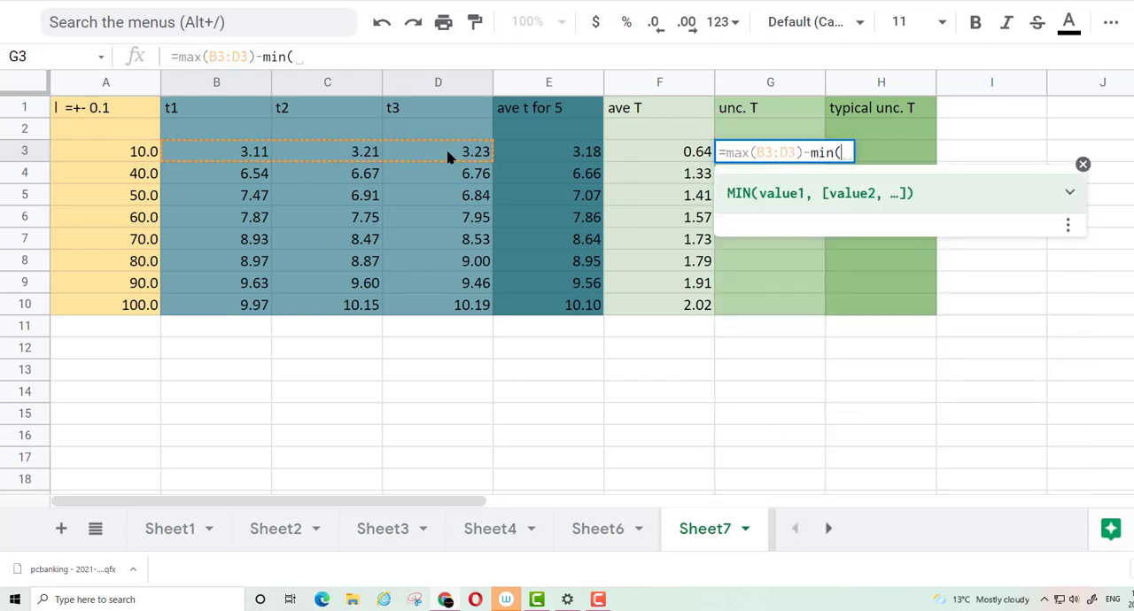
click(204, 158)
drag(297, 160, 436, 160)
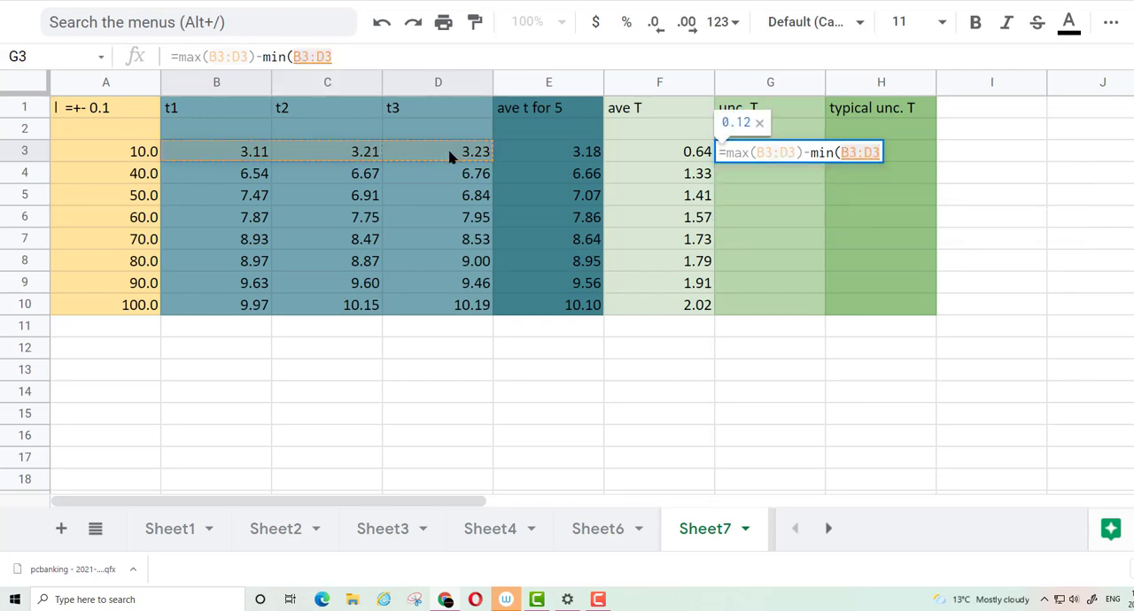
text())
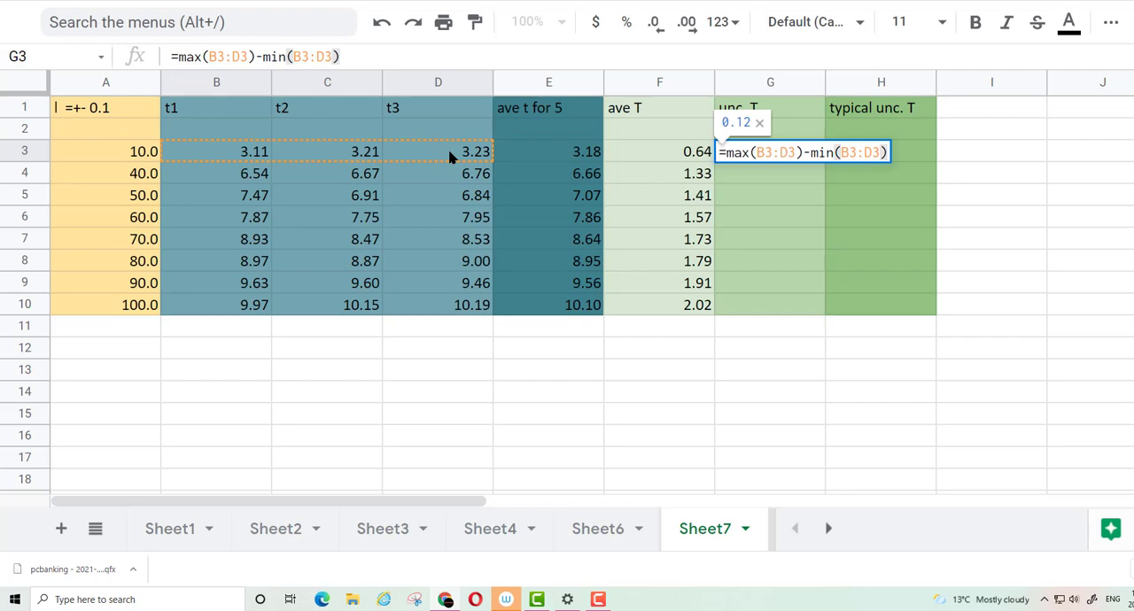
text())
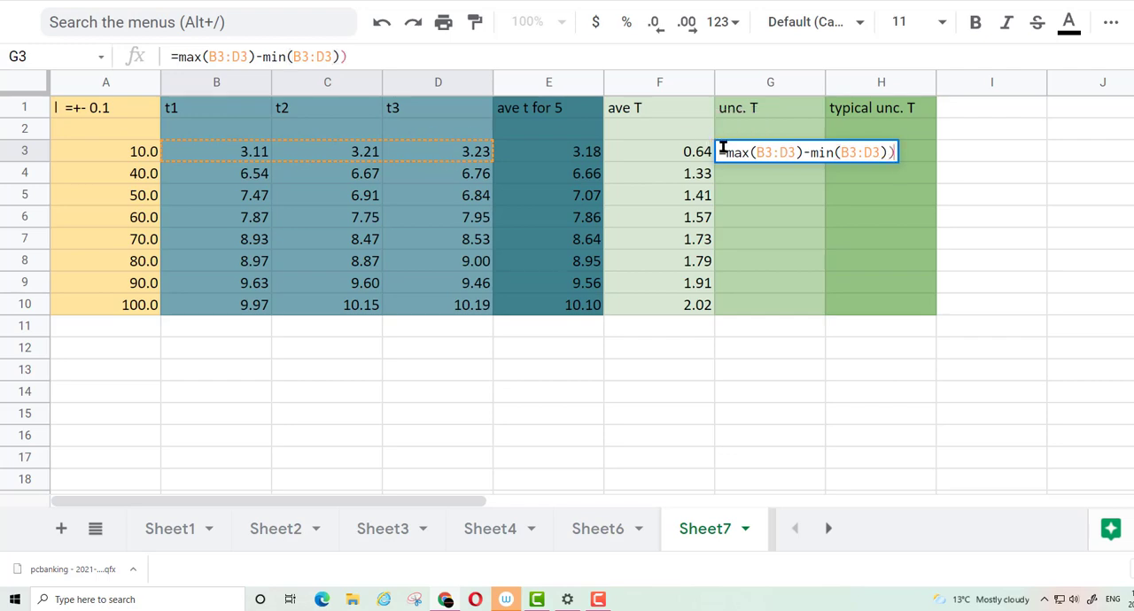
Enclose the difference in G3 in parentheses and divide it by 2 and by 5, making =(max(B3:D3)-min(B3:D3))/2/5
click(723, 152)
text(()
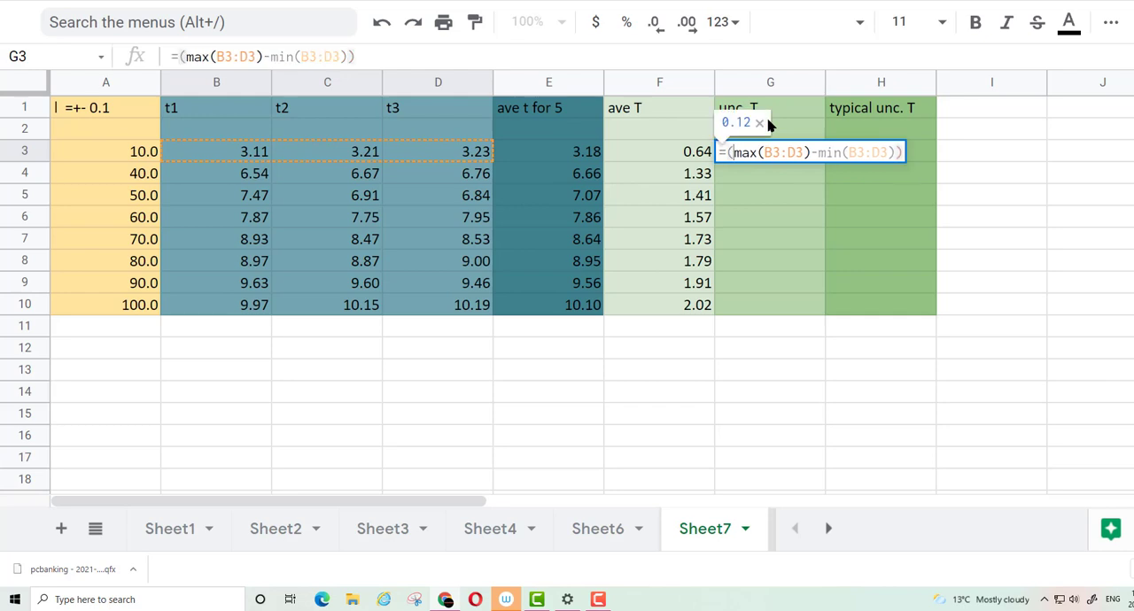
click(899, 152)
text(/)
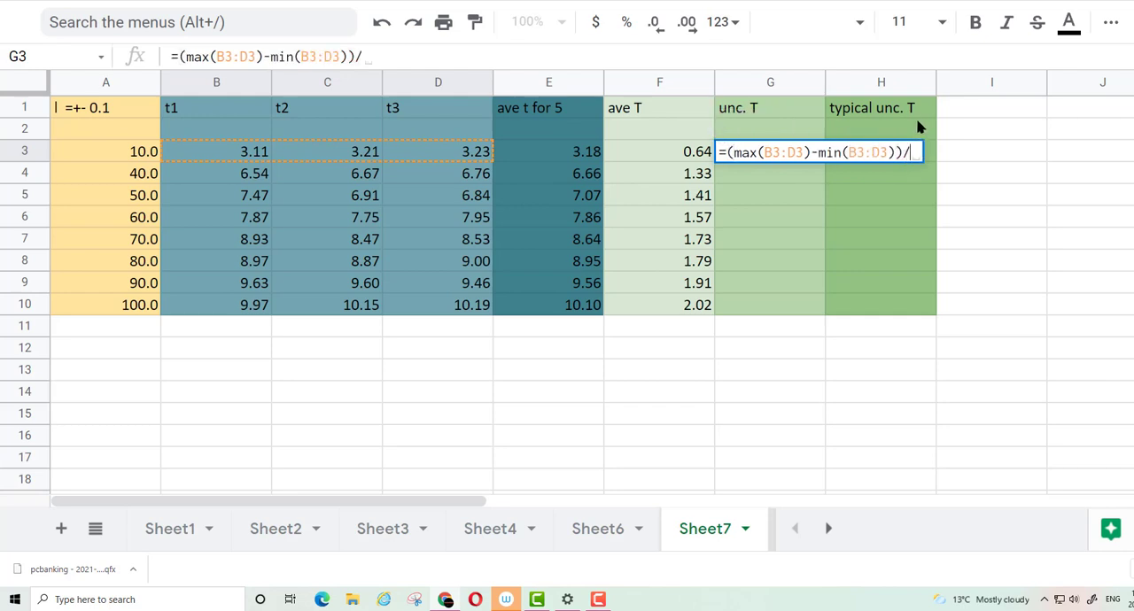
text(2)
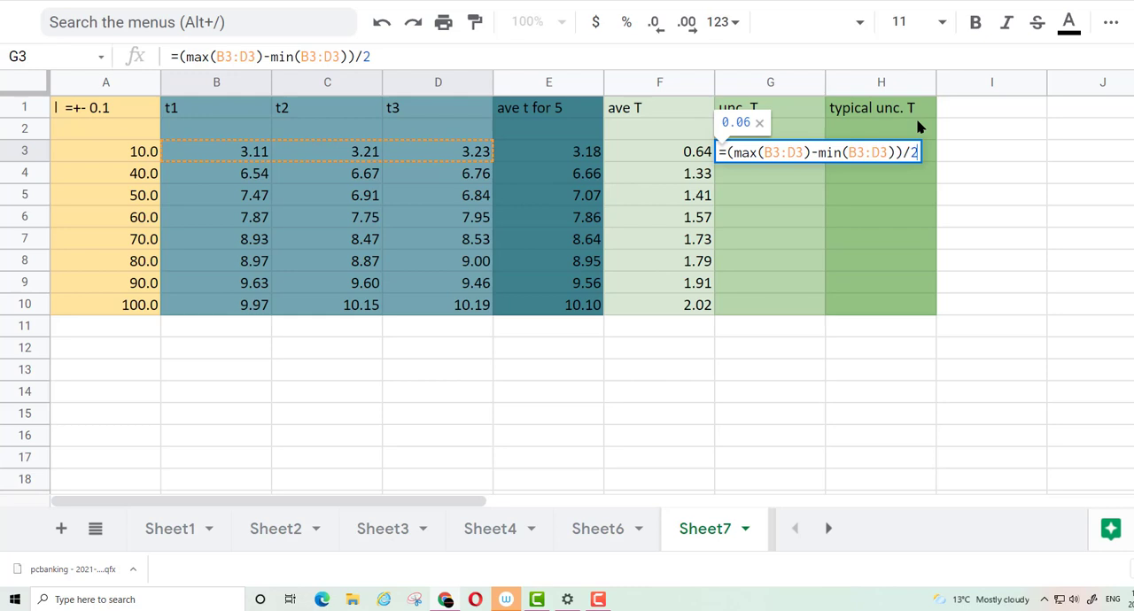
text(/5)
key(Return)
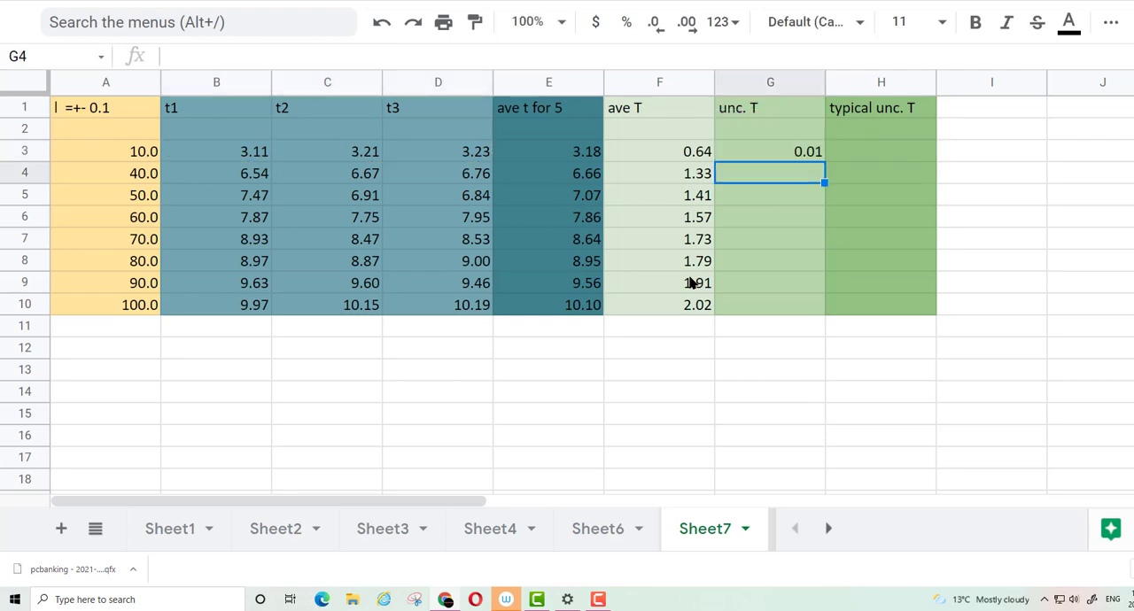
Fill the period uncertainty formula from G3 down through G10
click(784, 155)
right_click(783, 154)
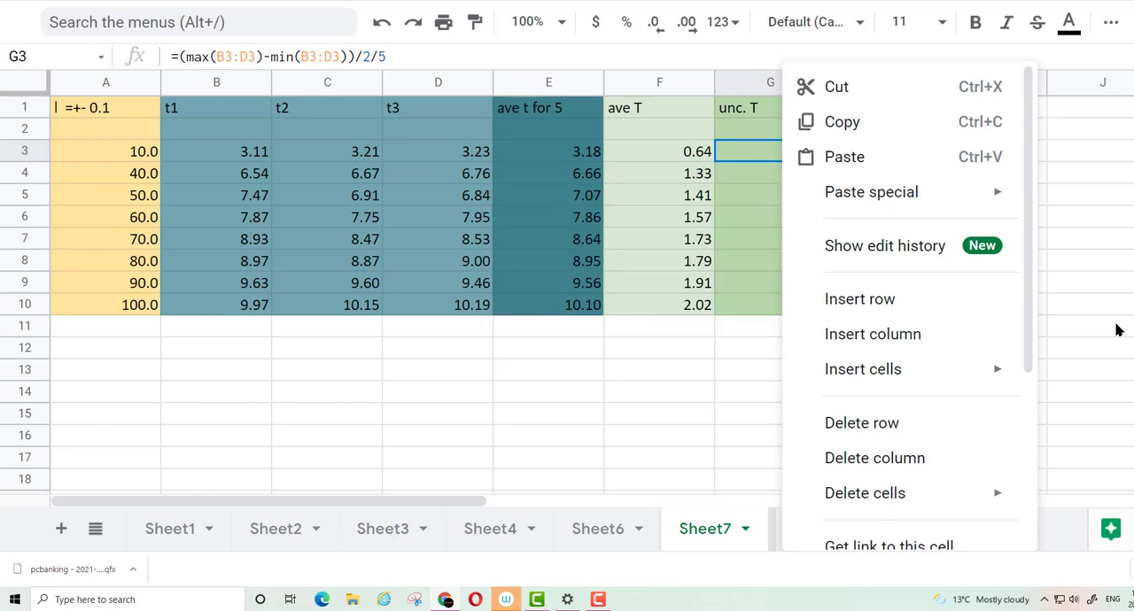
click(1116, 327)
drag(823, 162, 818, 317)
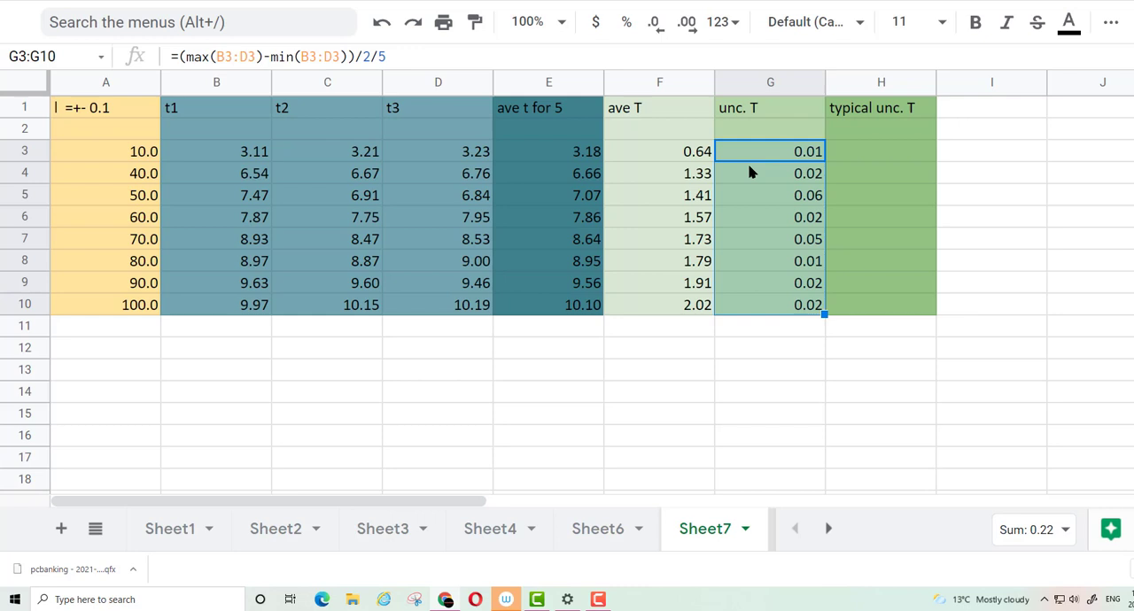
Enter 0.05 as the typical period uncertainty throughout H3:H10 and clear the surplus value from H11
click(806, 245)
click(875, 246)
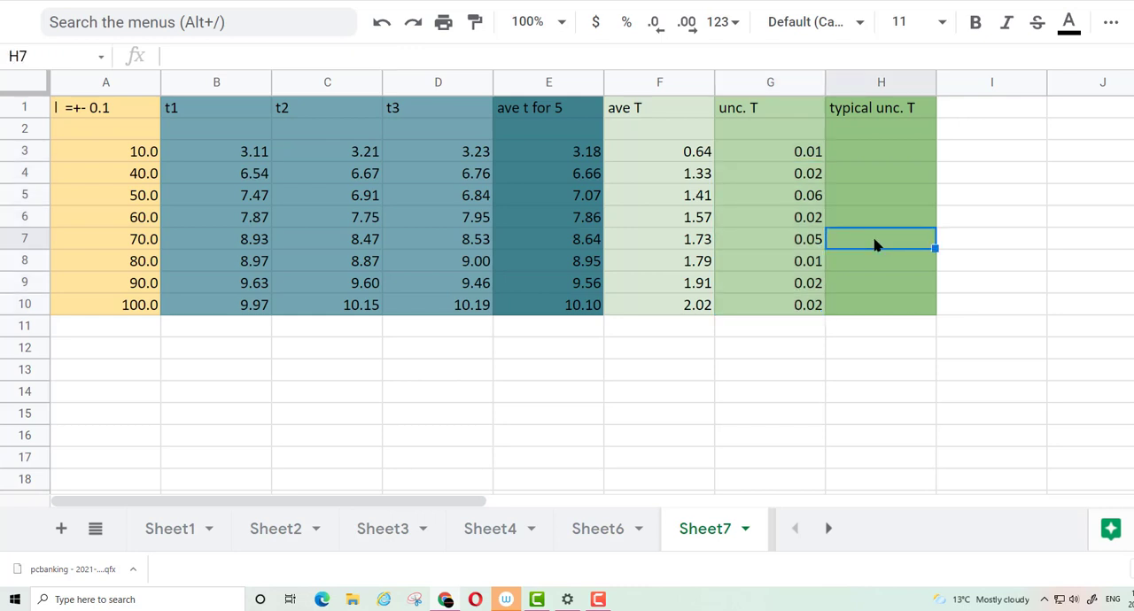
text(0.05)
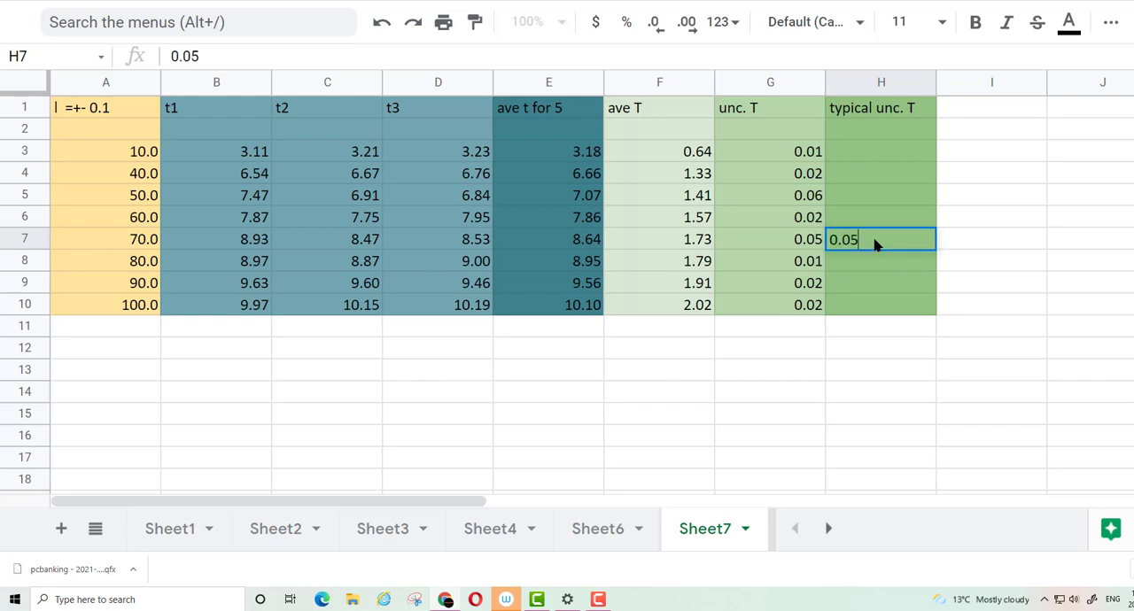
click(933, 249)
drag(933, 249, 933, 320)
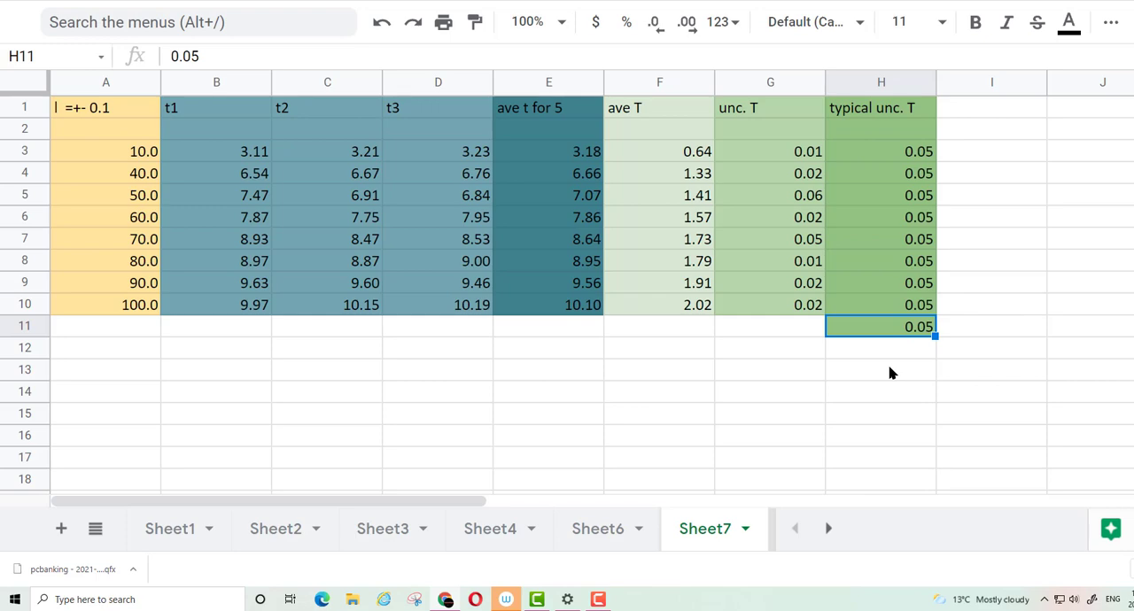
key(Delete)
click(889, 372)
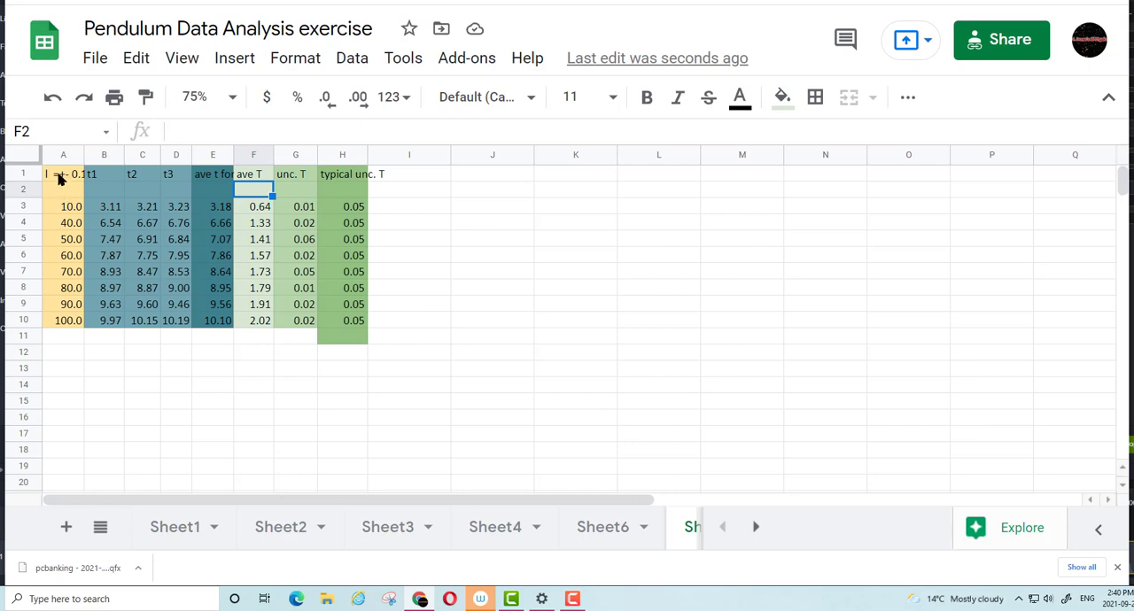
Insert a chart of the data range A1:H10 and shrink and place it beside the table
drag(60, 178, 350, 322)
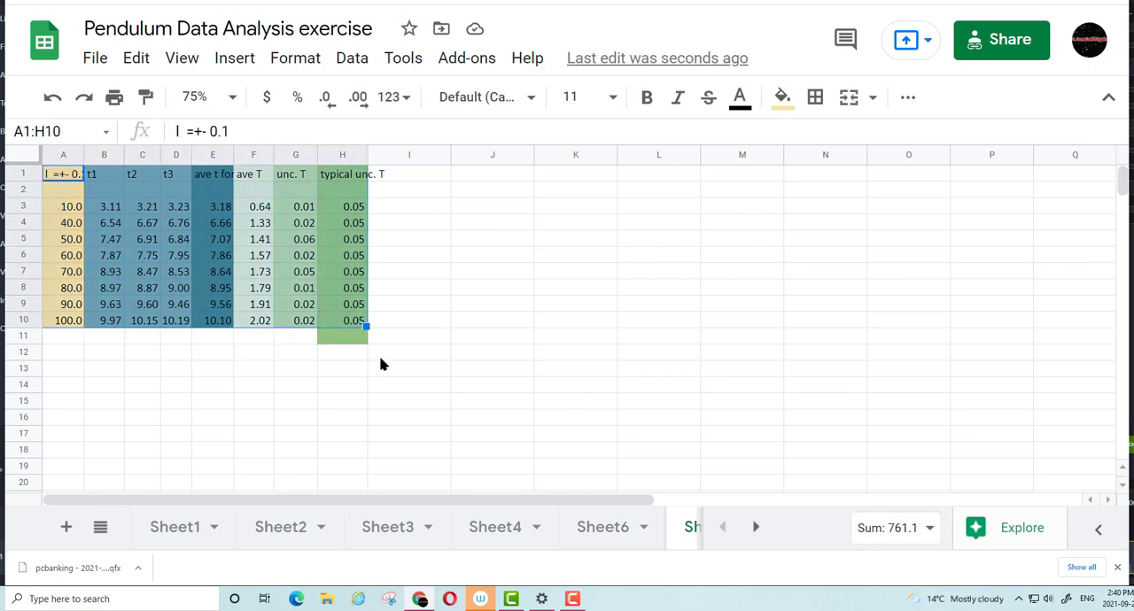
click(235, 58)
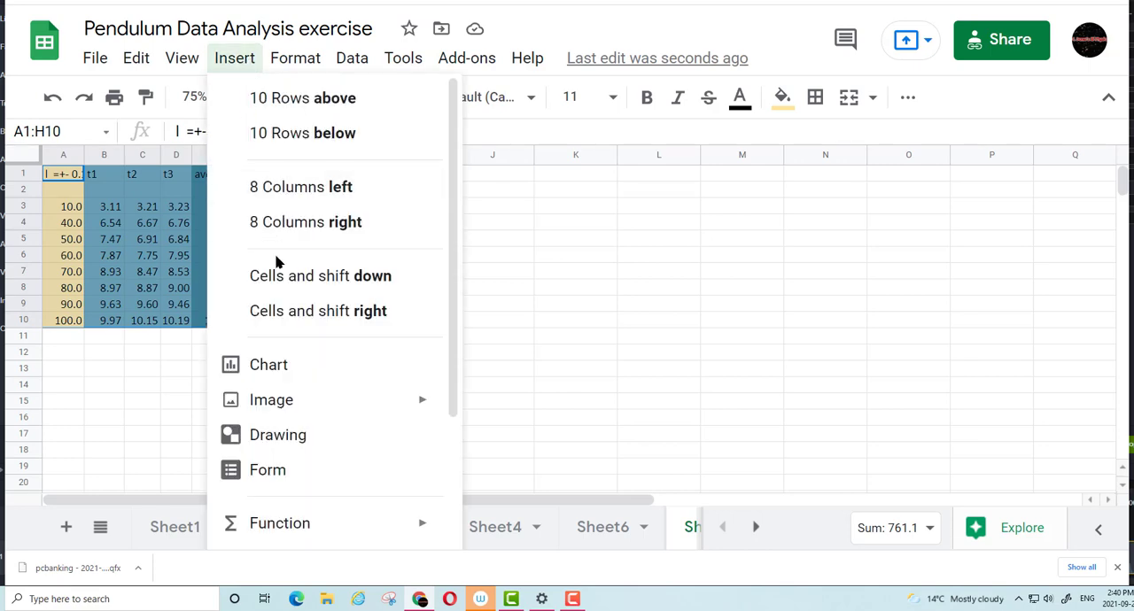
click(272, 362)
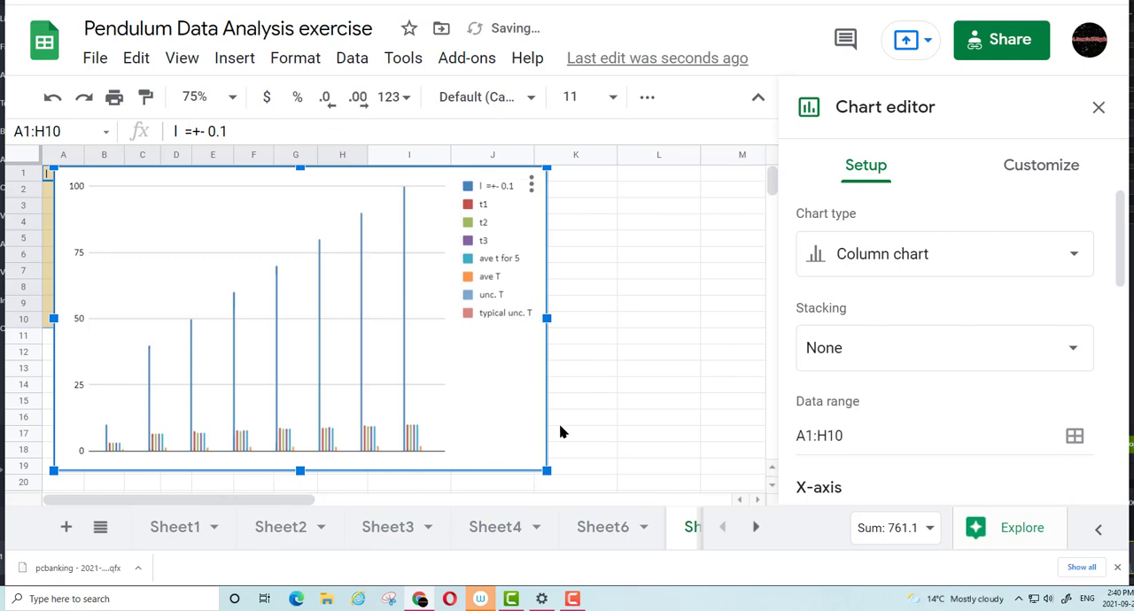
drag(547, 472, 675, 394)
drag(711, 416, 751, 443)
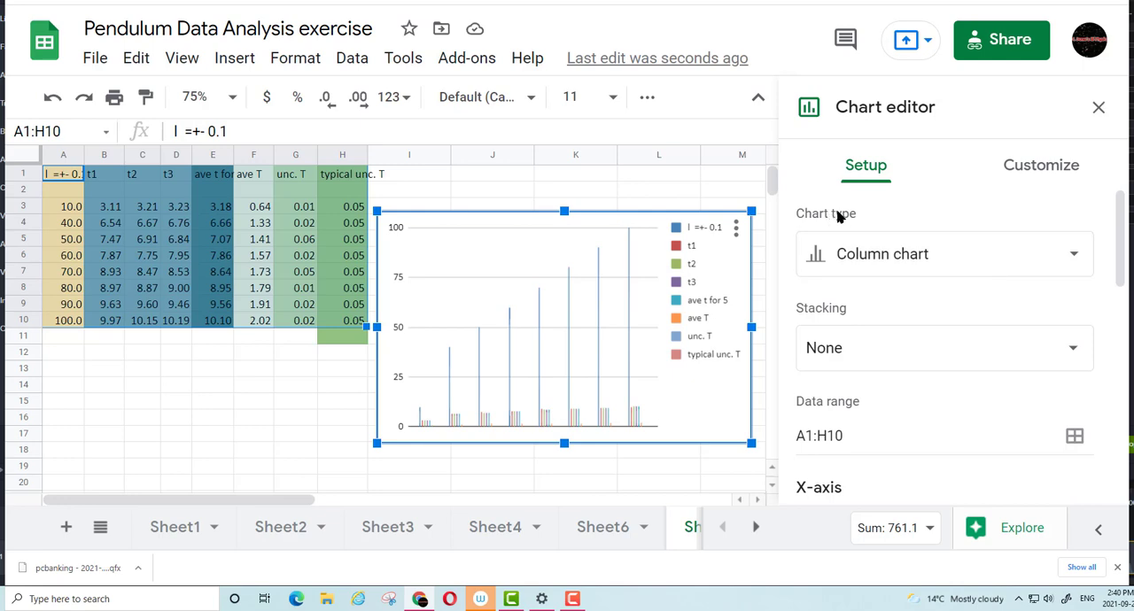
Change the chart type to a scatter chart
click(856, 253)
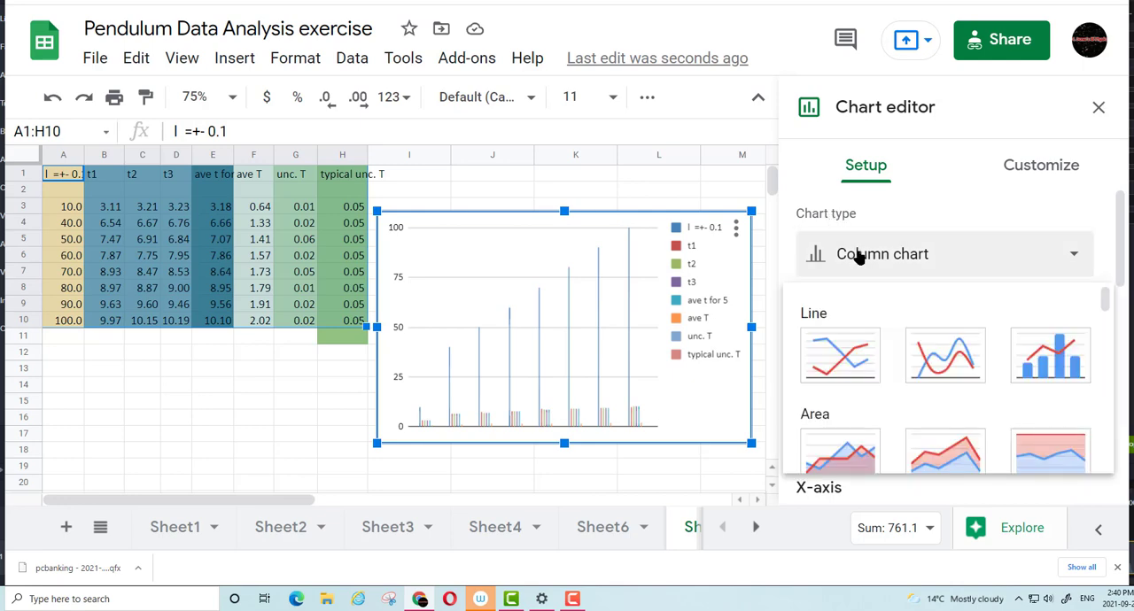
scroll(864, 316, down, 3)
scroll(877, 321, down, 5)
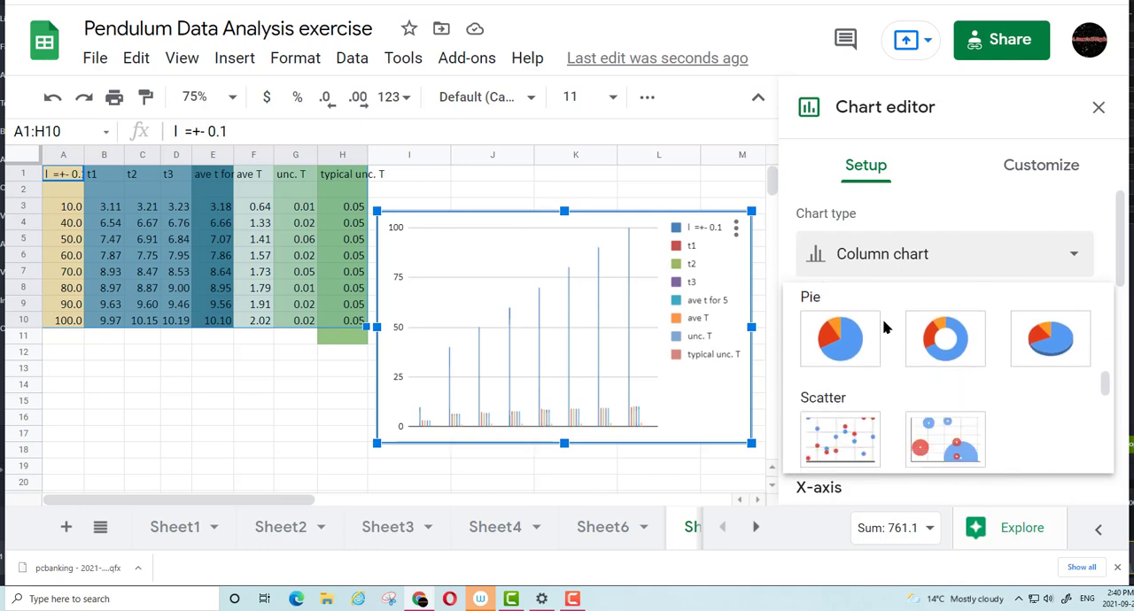
click(857, 423)
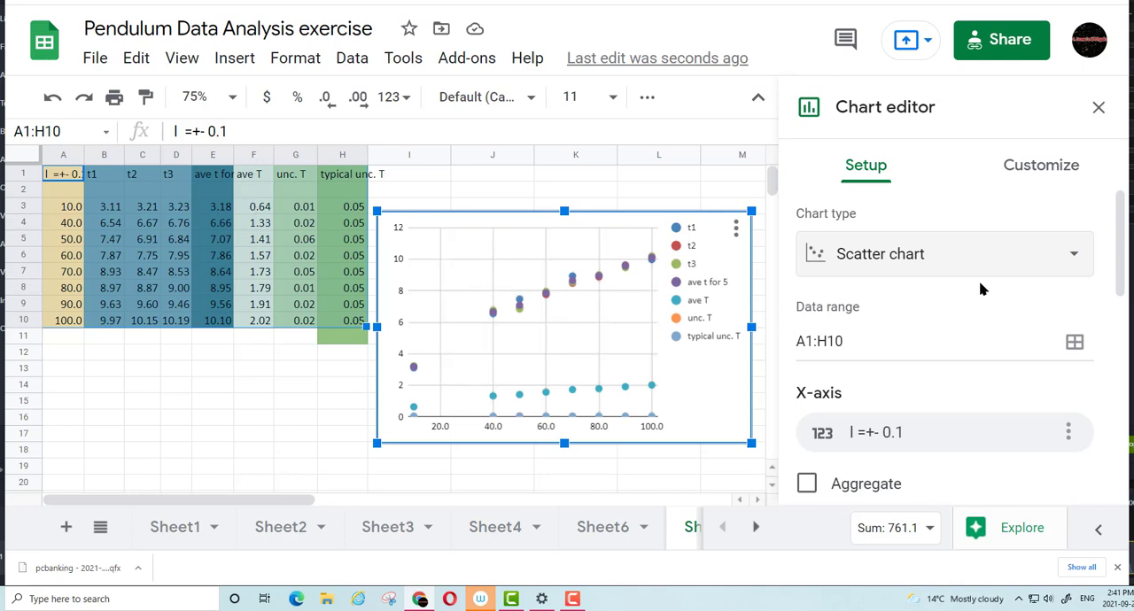
Remove the t1, t2, t3 and ave t for 5 series from the scatter chart
scroll(895, 315, down, 1)
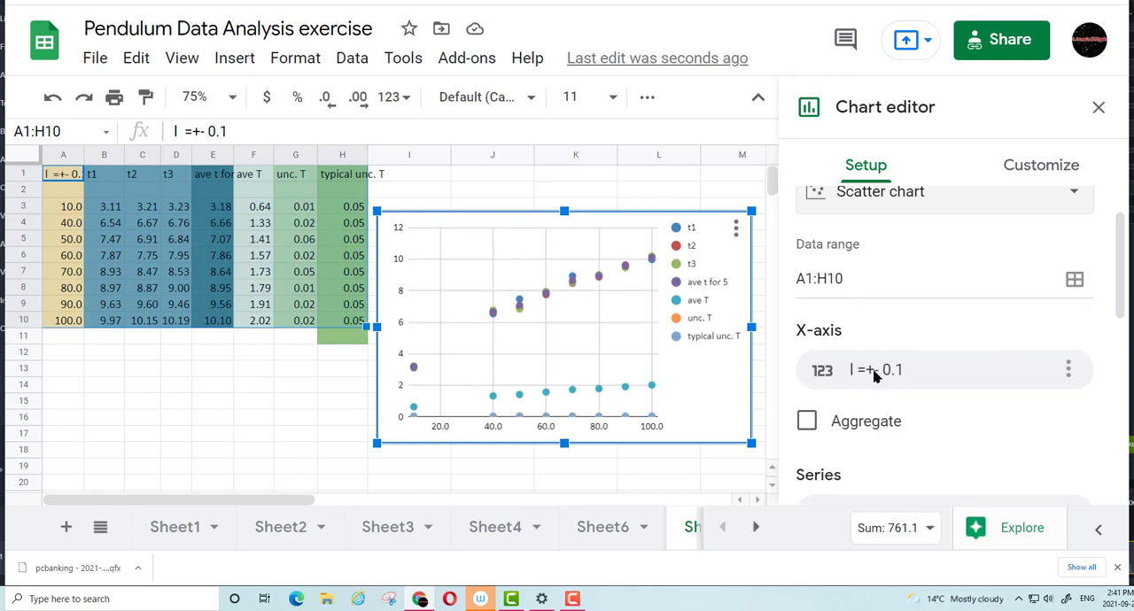
scroll(876, 373, down, 3)
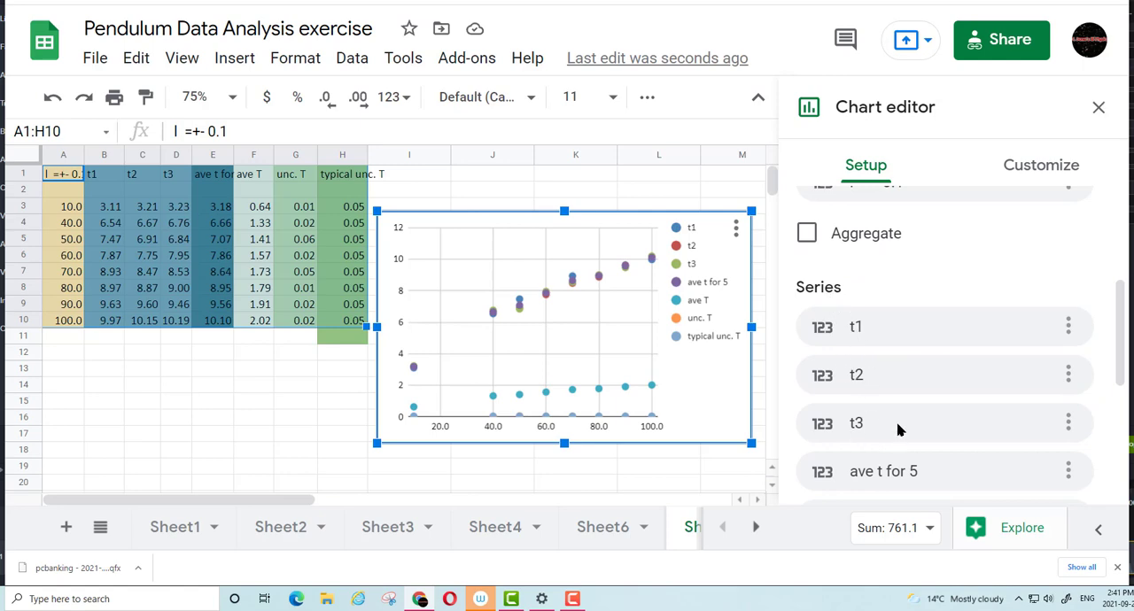
click(1067, 327)
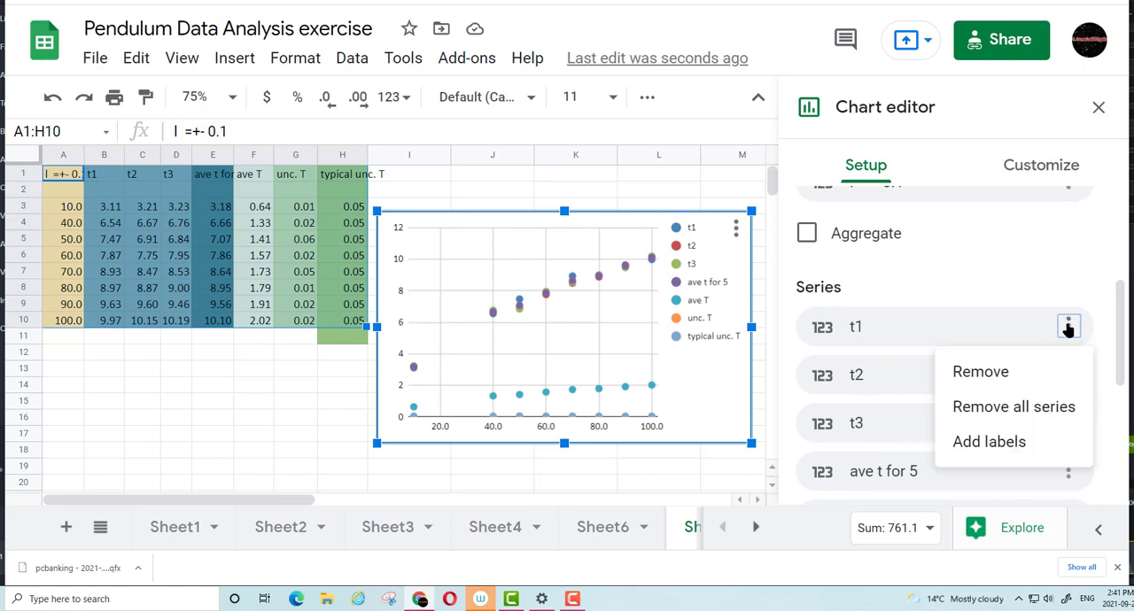
click(1000, 366)
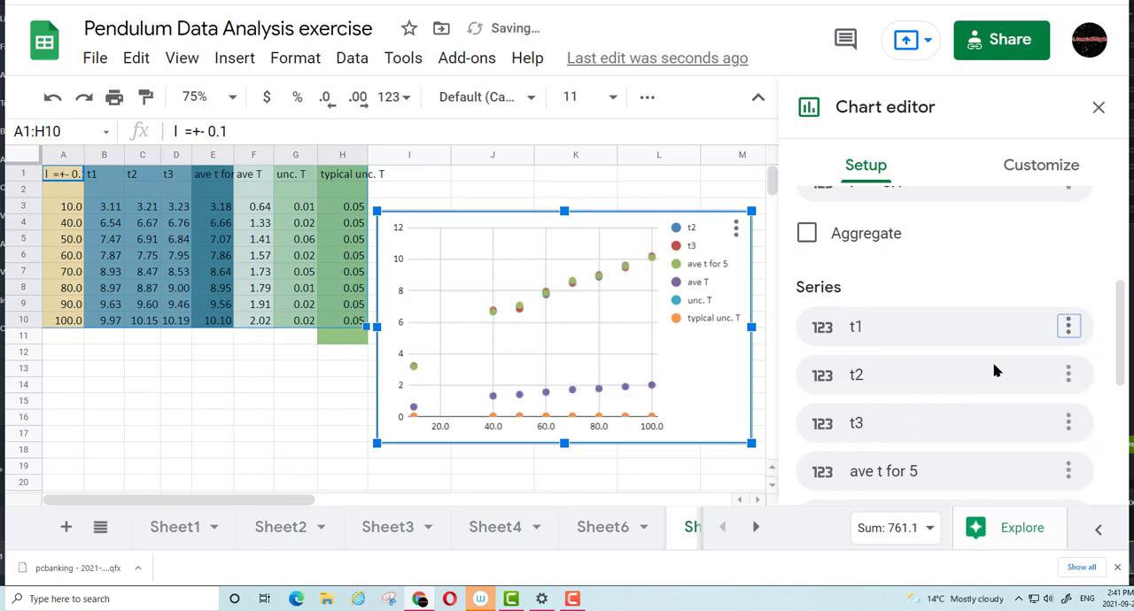
click(1068, 327)
click(981, 372)
click(1068, 327)
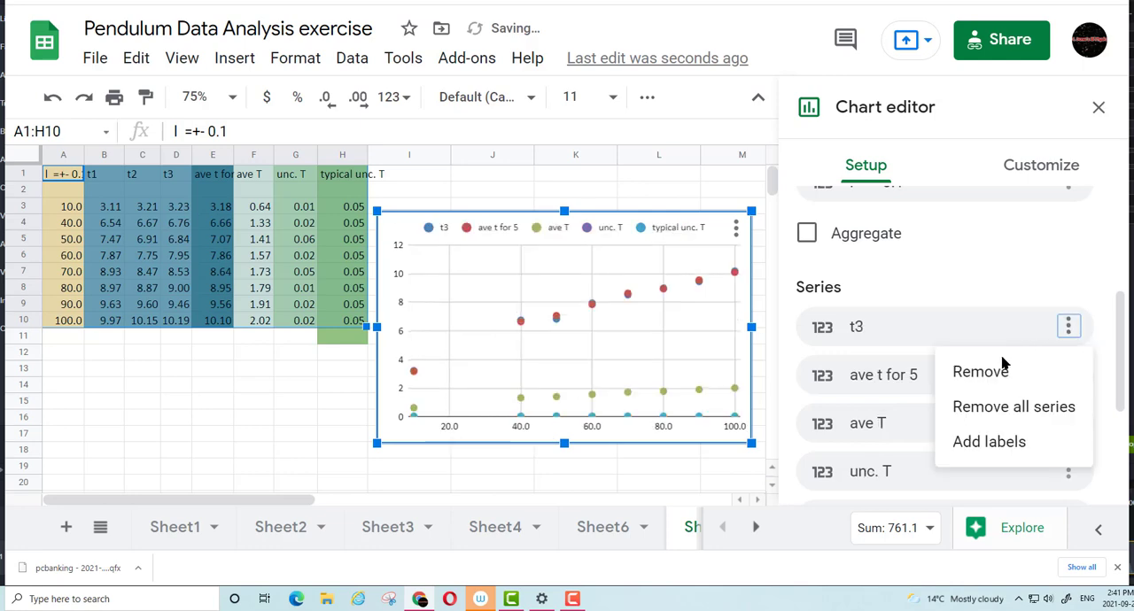
click(981, 372)
click(1068, 327)
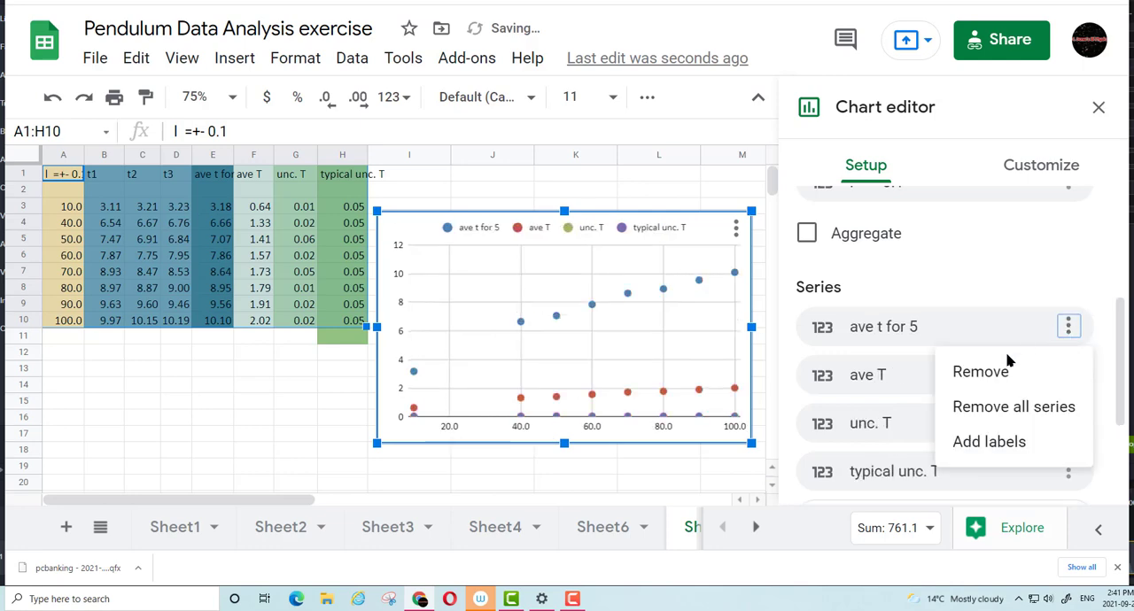
click(993, 371)
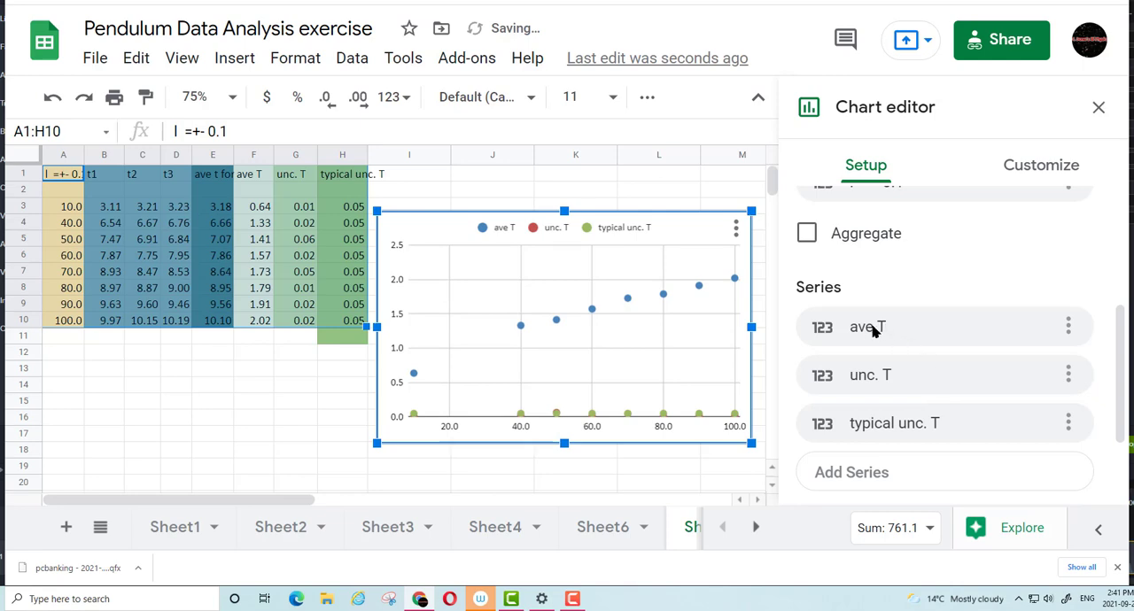
Remove the unc. T and typical unc. T series from the scatter chart, keeping only ave T
click(1068, 375)
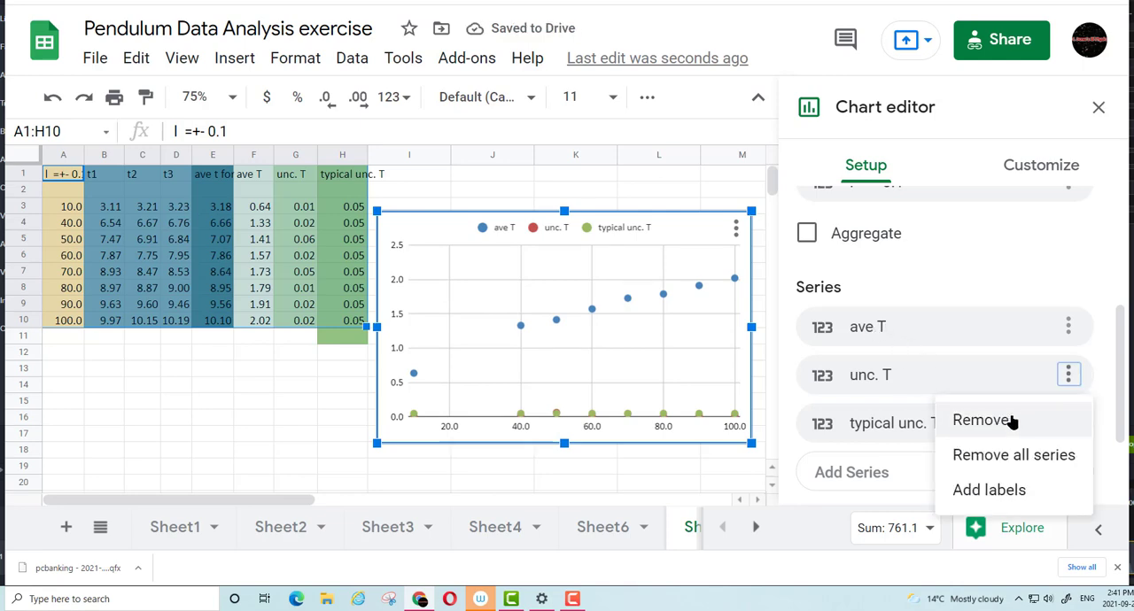
click(1010, 418)
click(1068, 375)
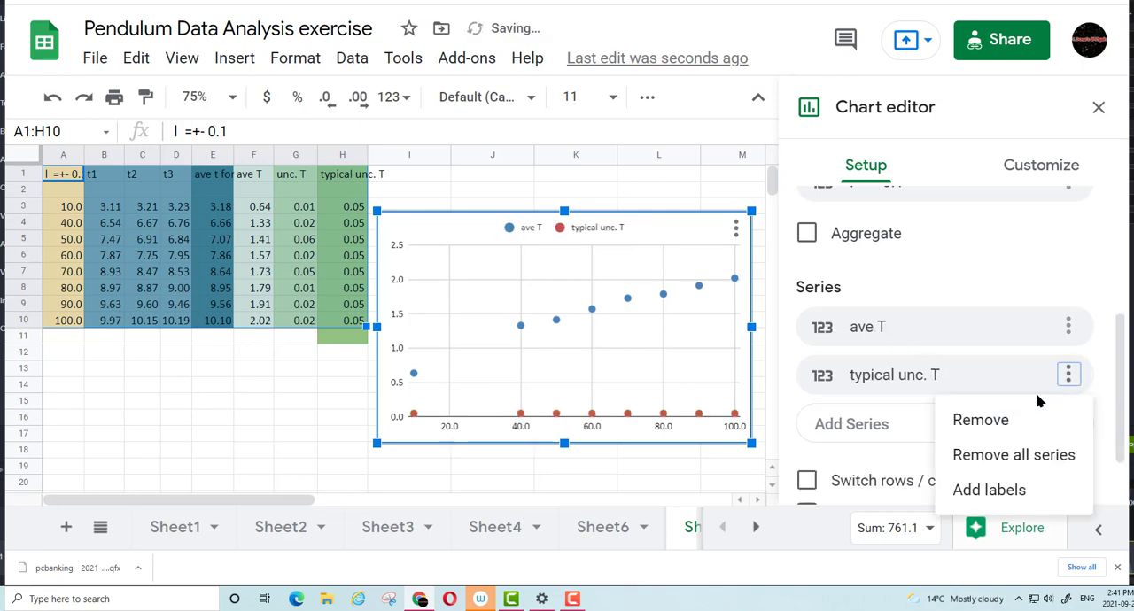
click(998, 420)
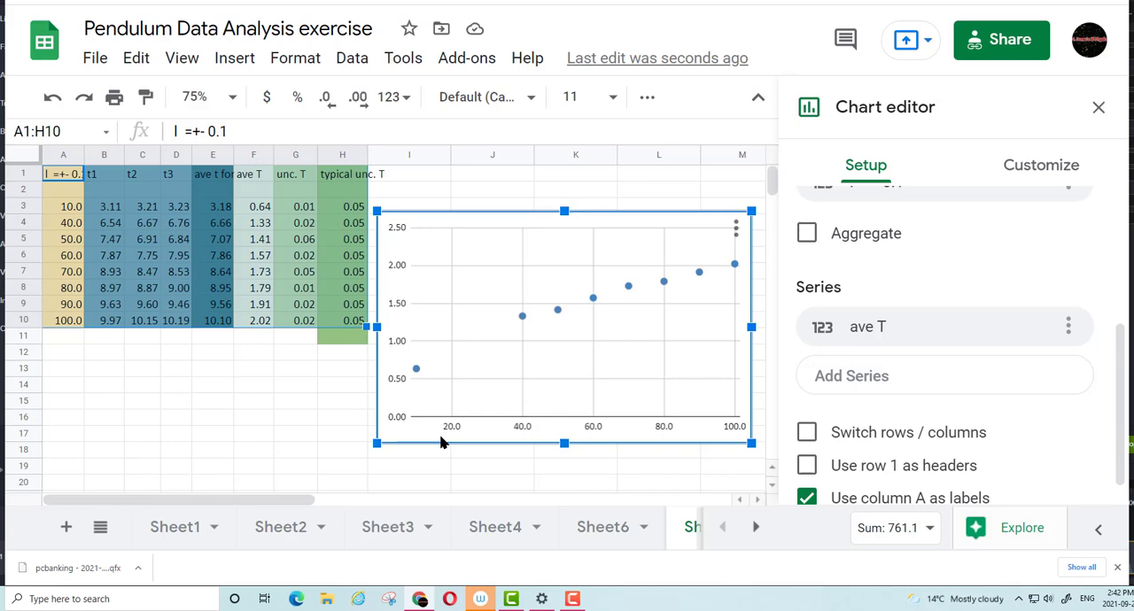
Add an origin data point by entering 0 for the length in A2 and 0 for the average period in F2
click(71, 191)
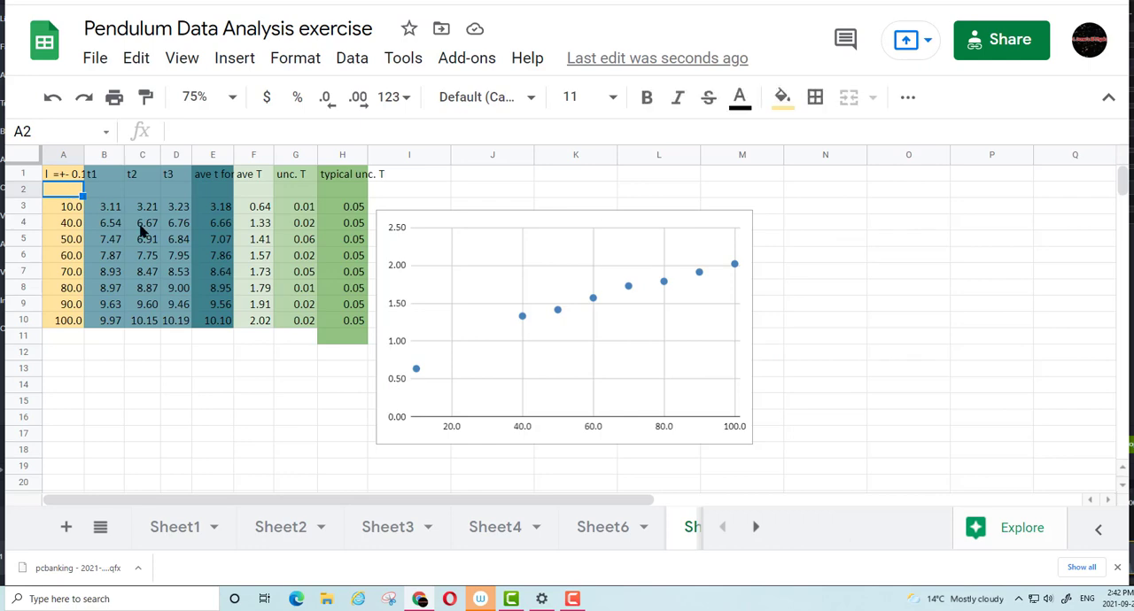
text(0)
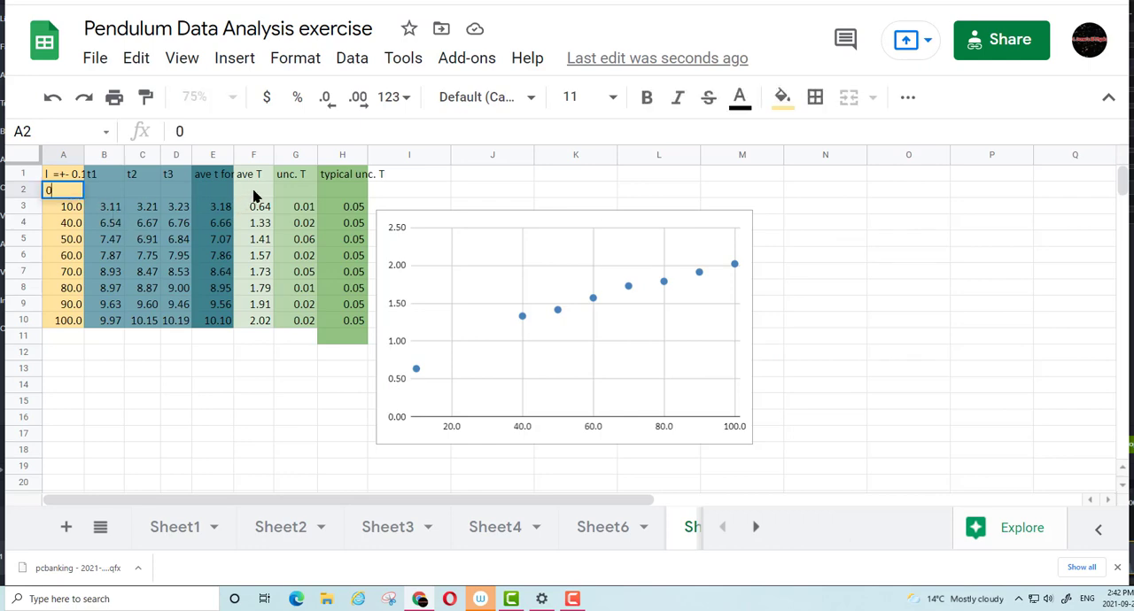
click(254, 191)
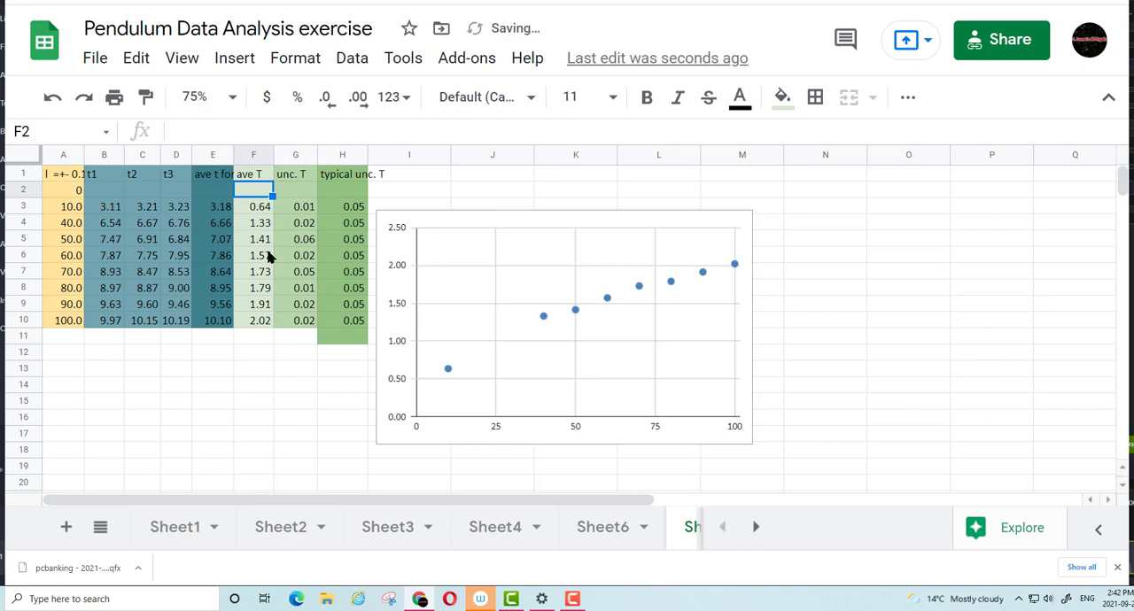
text(0)
click(262, 365)
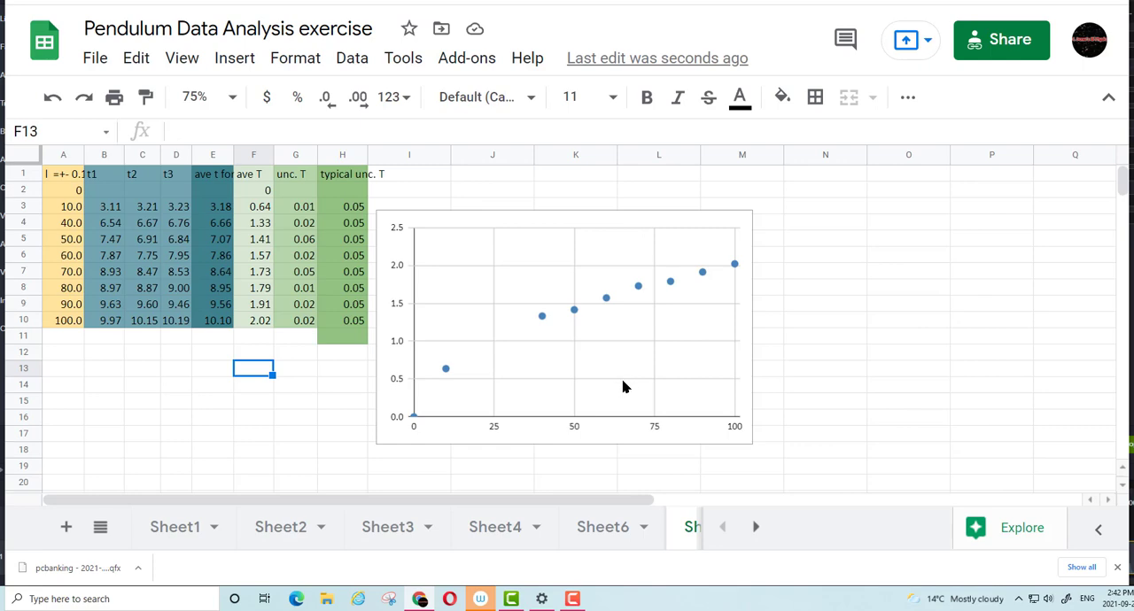
Set the scatter chart's title to "Period of a Pendulum"
double_click(630, 229)
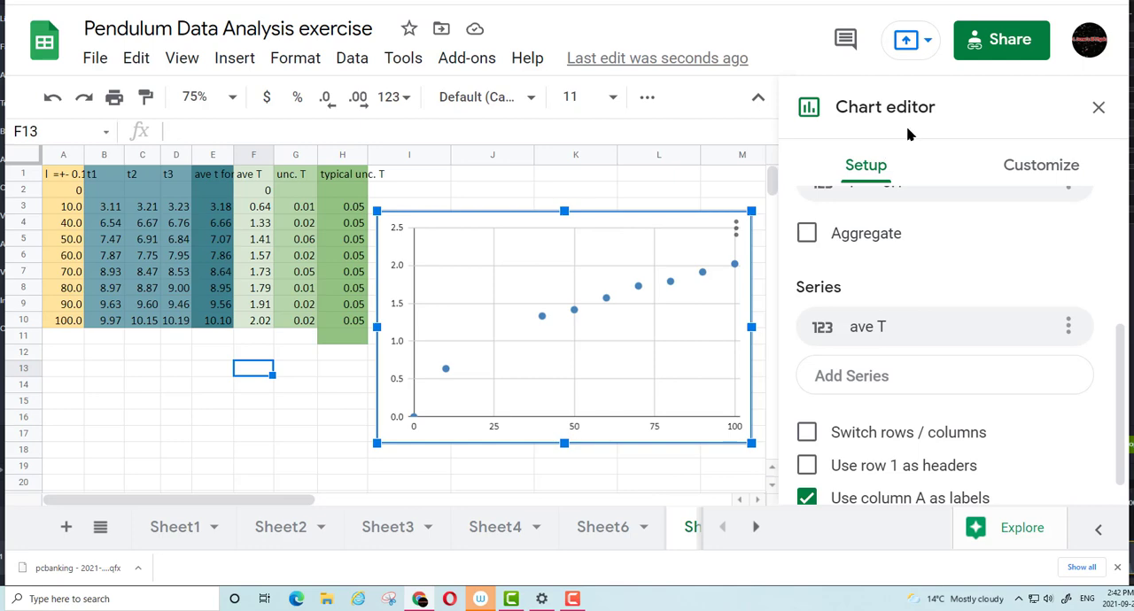
scroll(888, 330, down, 1)
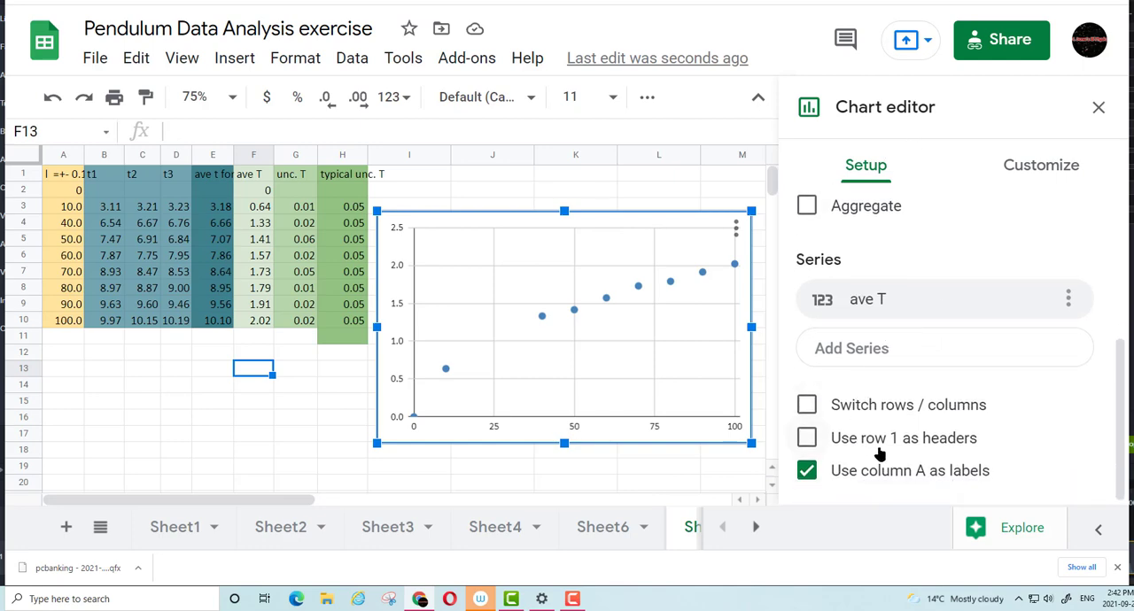
click(1037, 170)
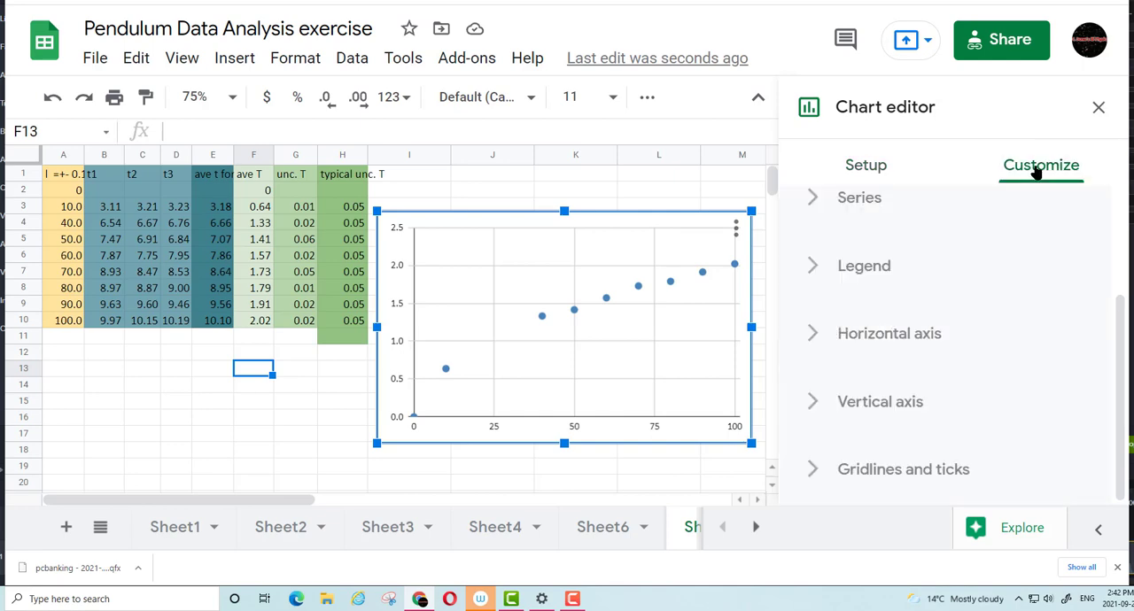
scroll(1007, 289, up, 3)
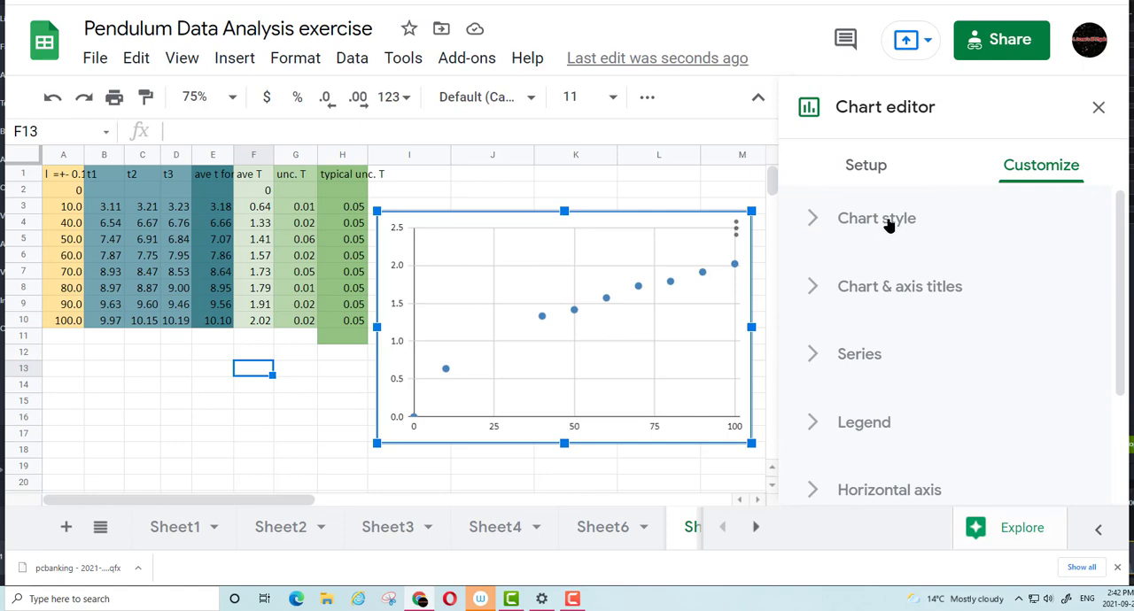
click(912, 284)
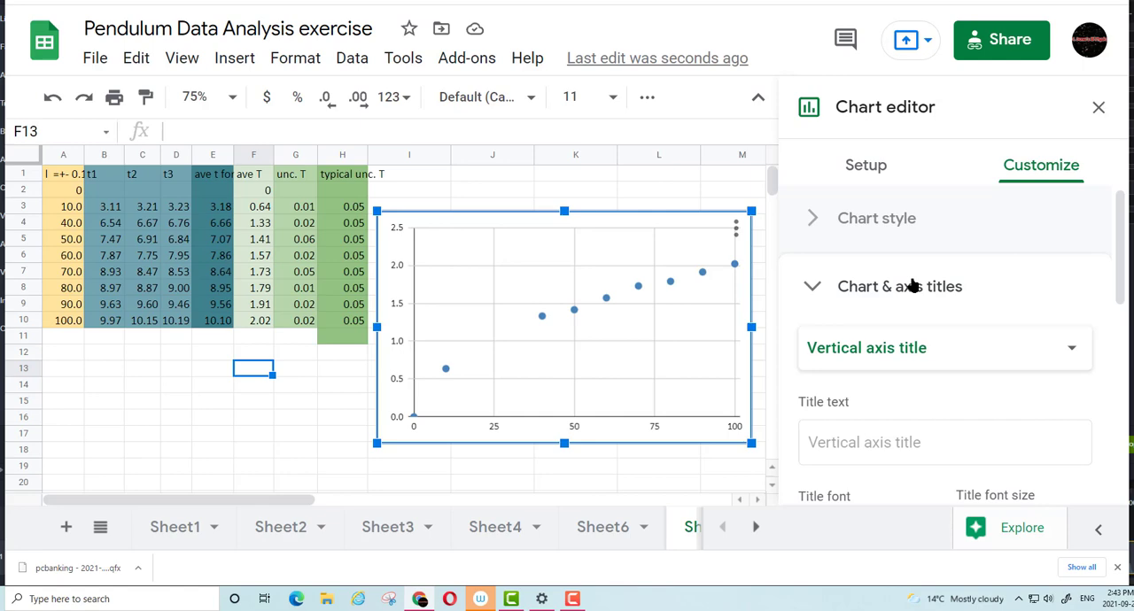
click(910, 287)
click(901, 295)
click(904, 345)
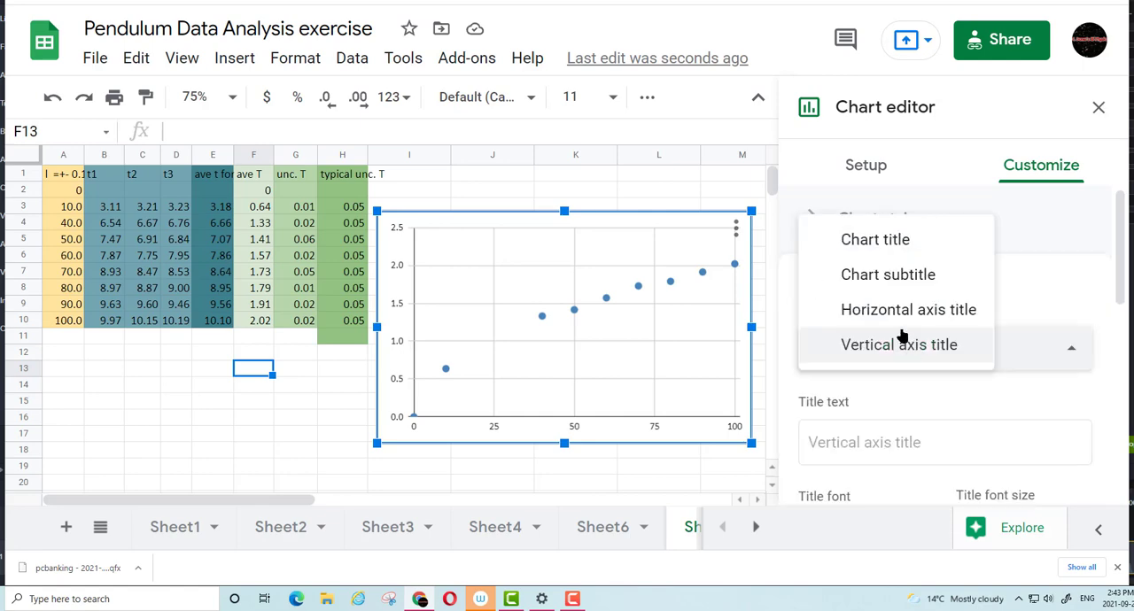
click(893, 245)
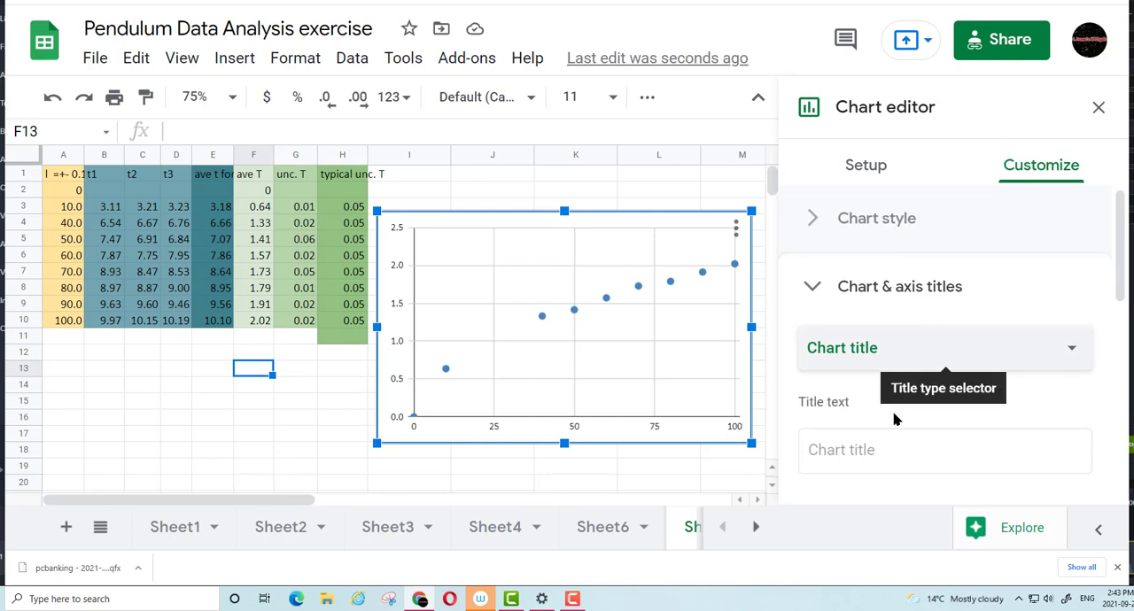
click(898, 450)
text(Pe)
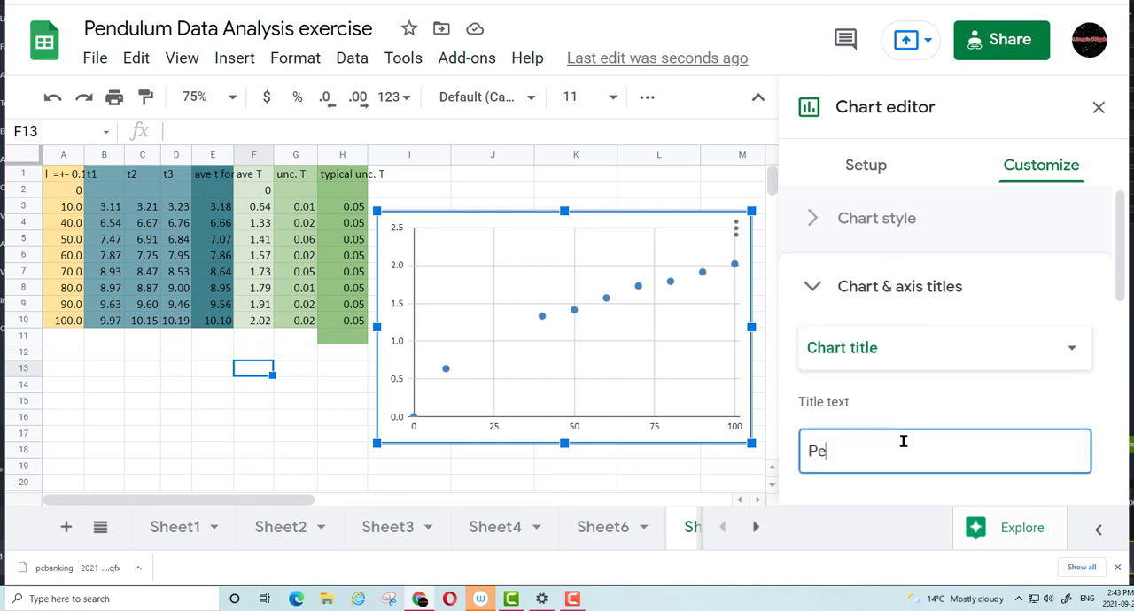
text(riod of a Pendulum)
Set the chart's horizontal axis title to "Length (+-0.1 cm)"
click(863, 350)
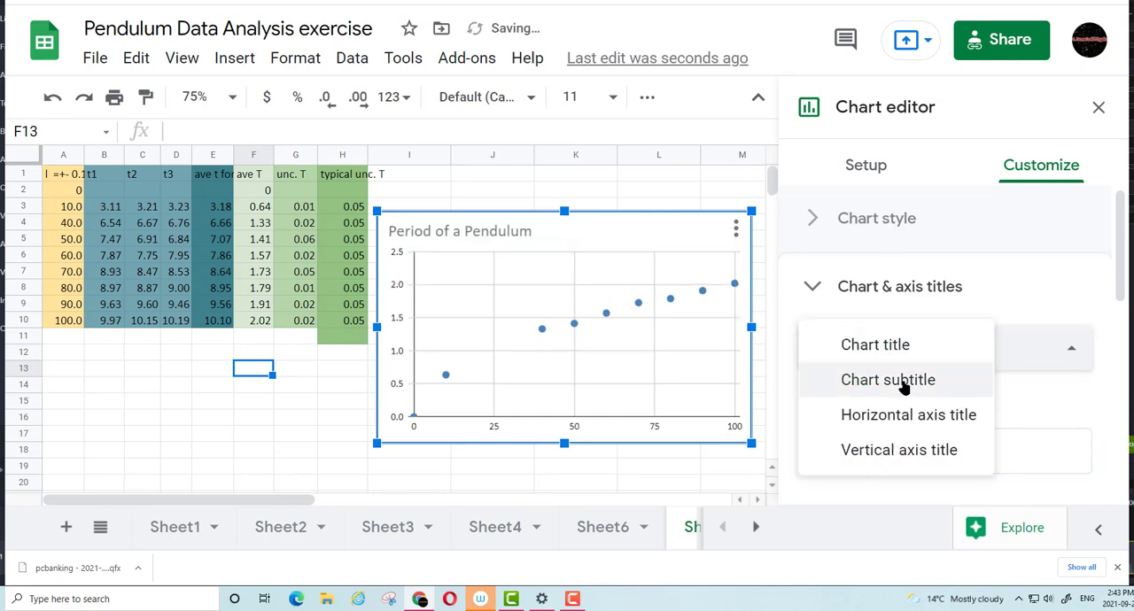
click(898, 415)
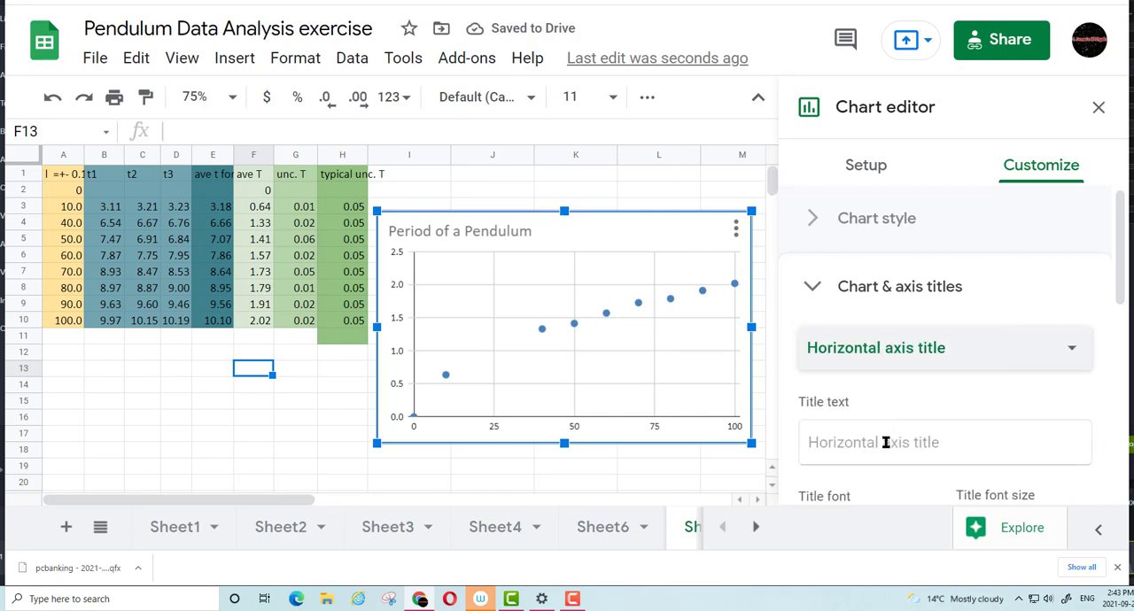
click(886, 443)
text(Len)
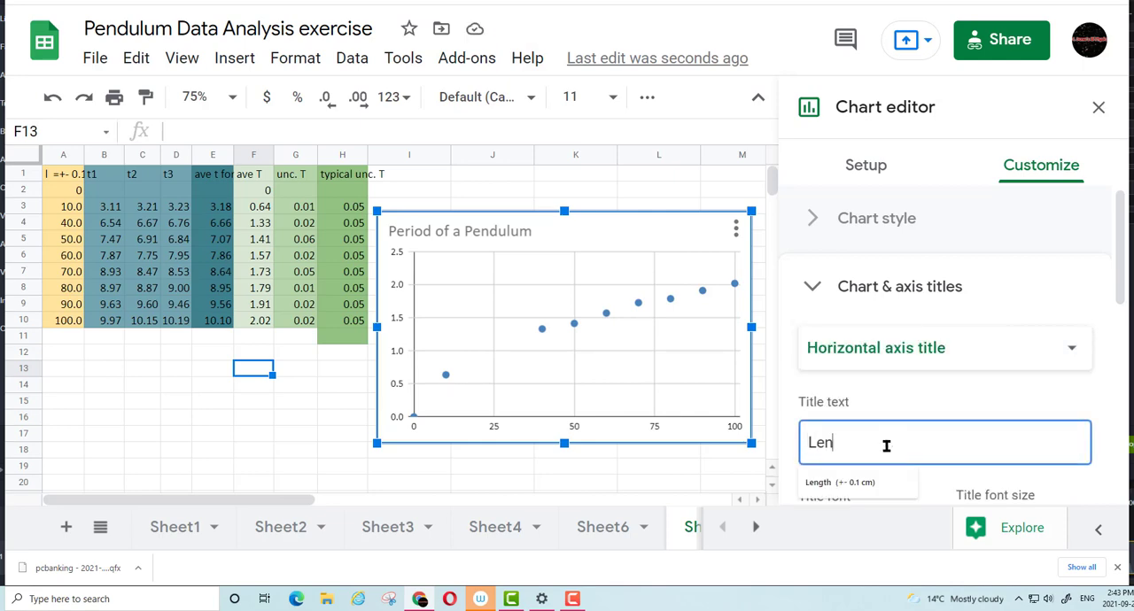
text(gth  ()
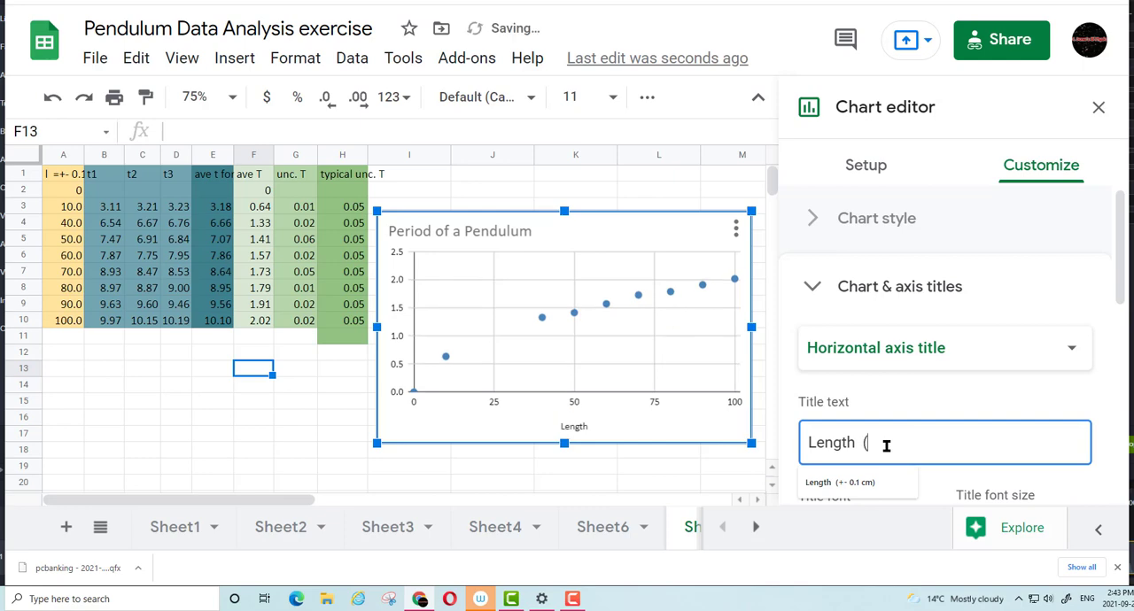
text(+-0.1)
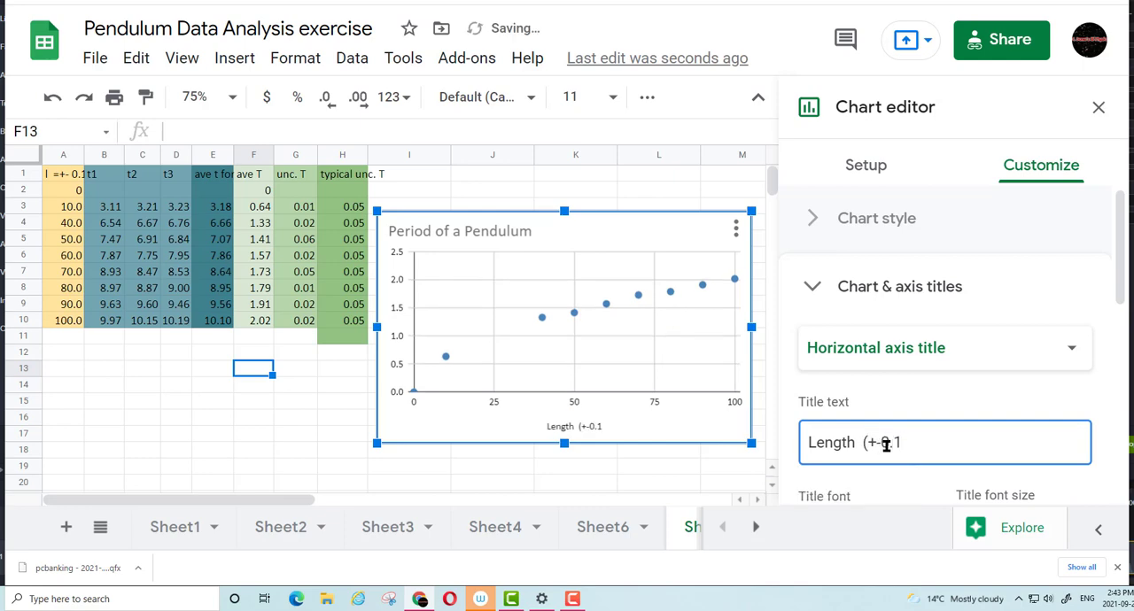
text( cm))
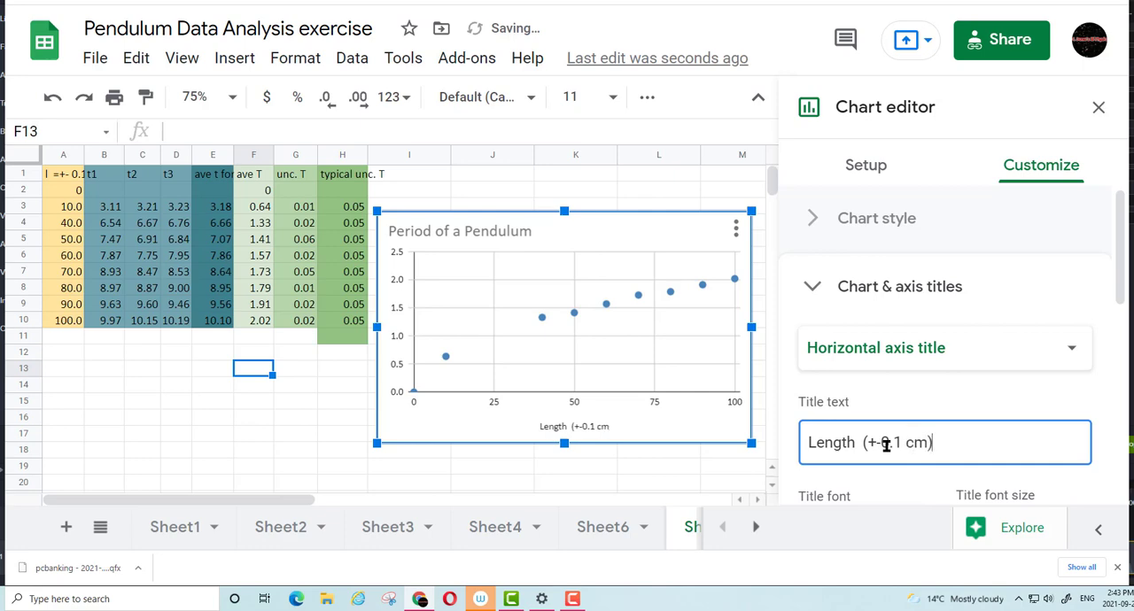
Set the chart's vertical axis title to "Period (s)"
click(883, 351)
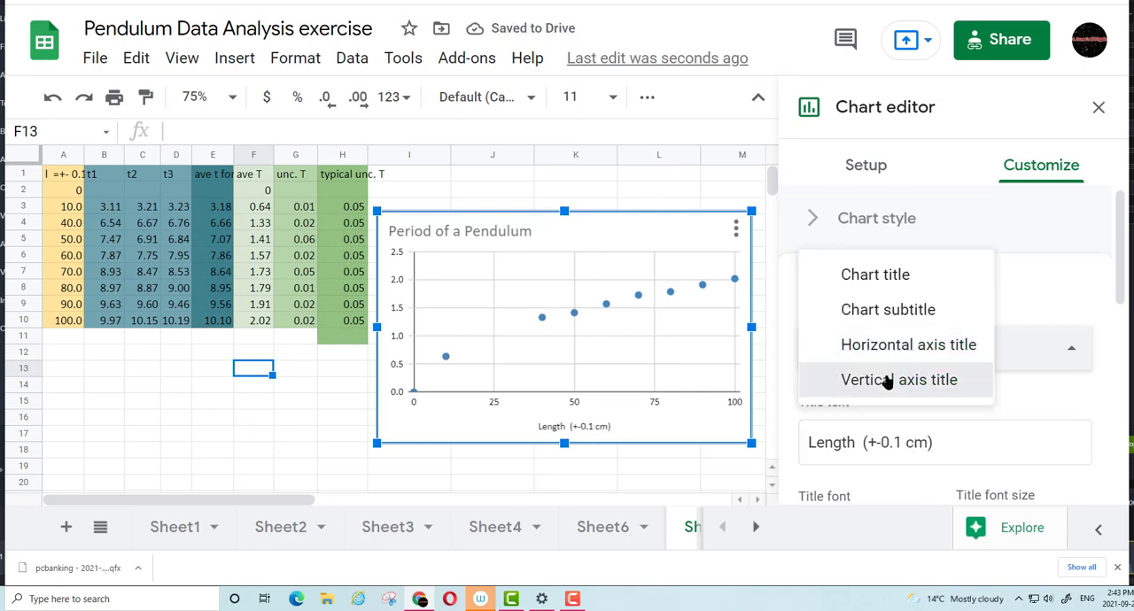
click(886, 379)
click(900, 445)
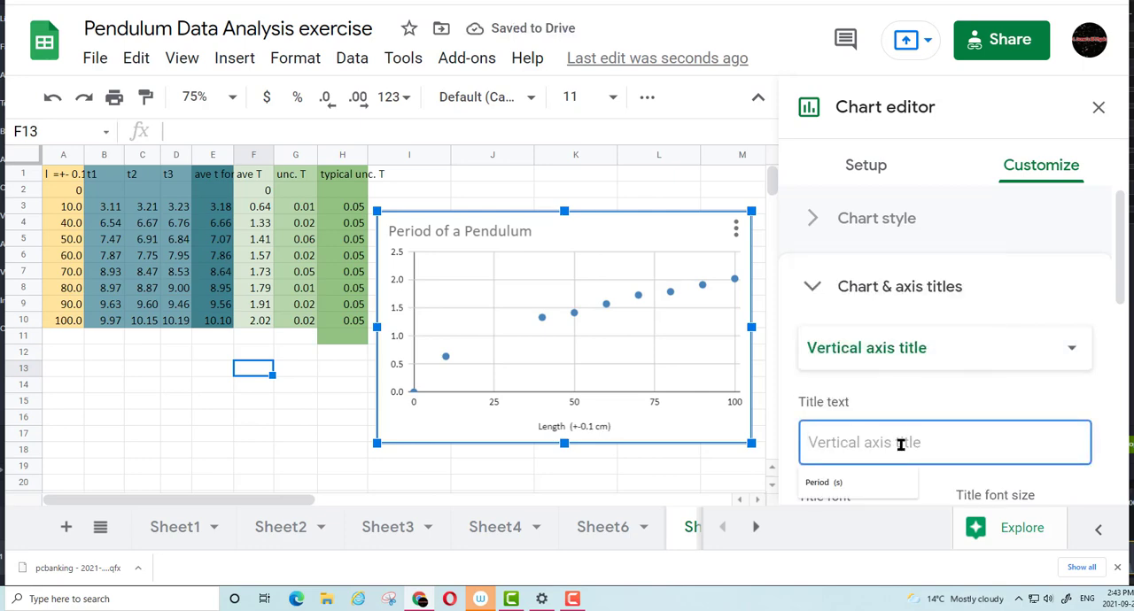
text(Period)
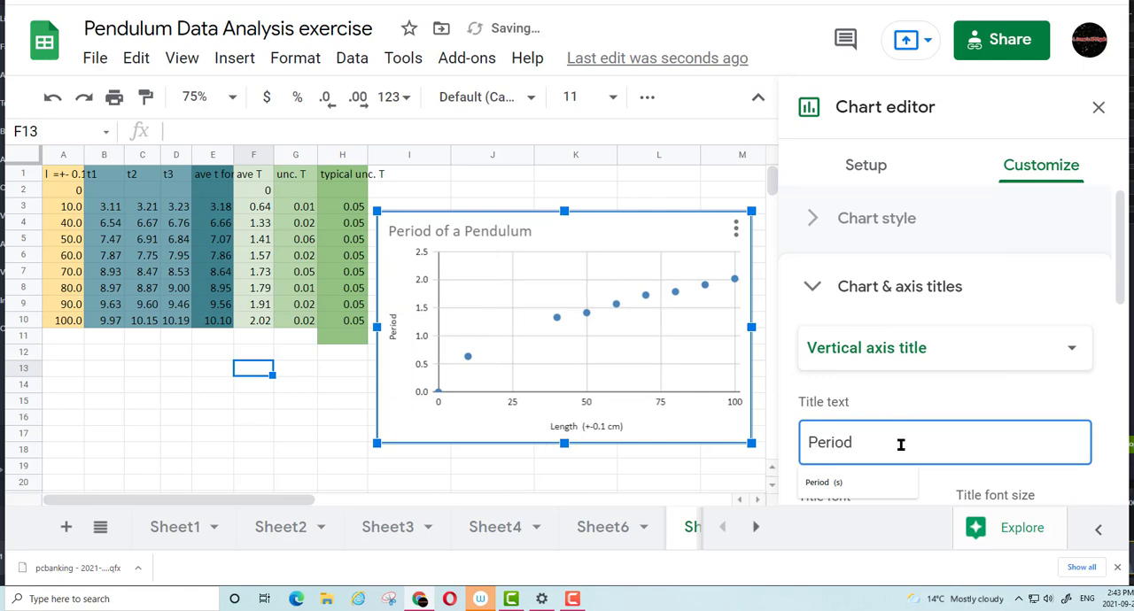
text( (s))
Add the uncertainty to the vertical axis title so it reads "Period (+-0.05 s)"
scroll(925, 359, down, 1)
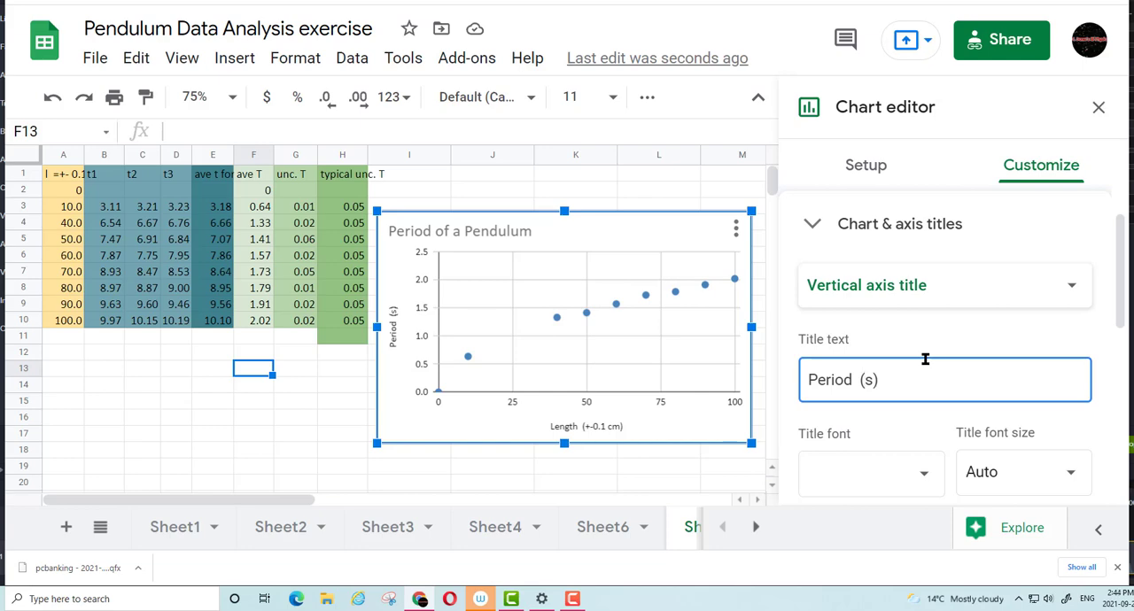
text(+-0)
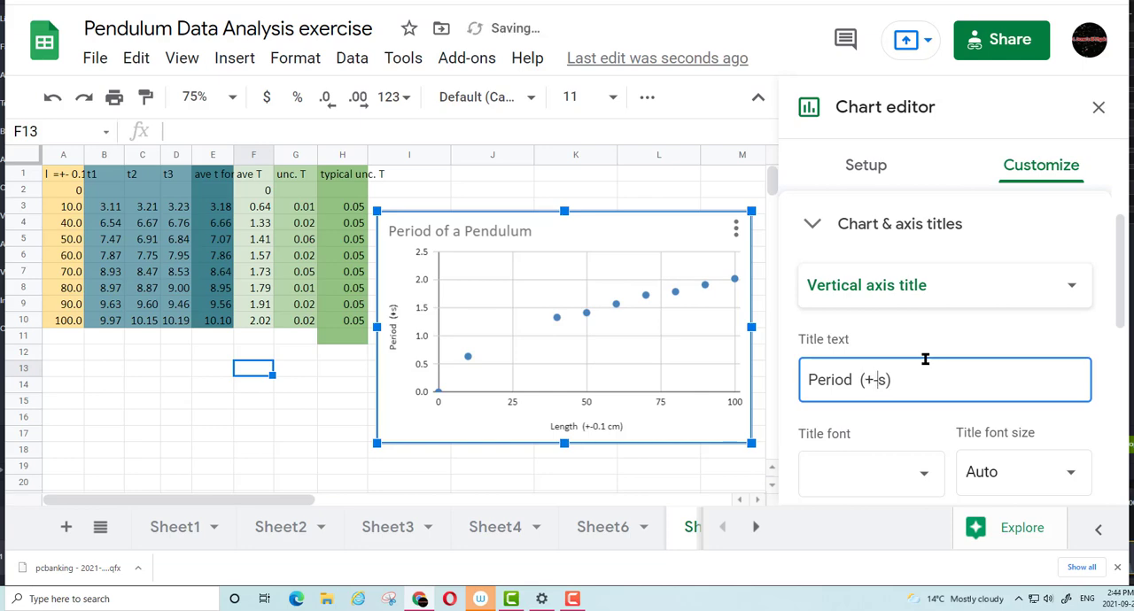
text(.05)
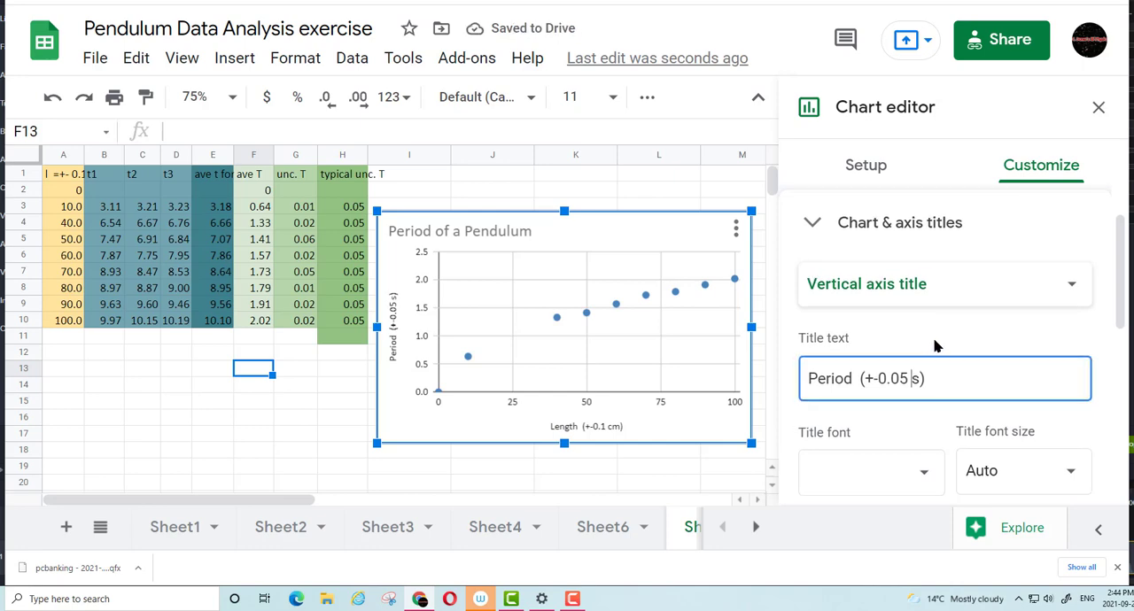
Change the point shape of the ave T series to X mark
scroll(934, 342, down, 1)
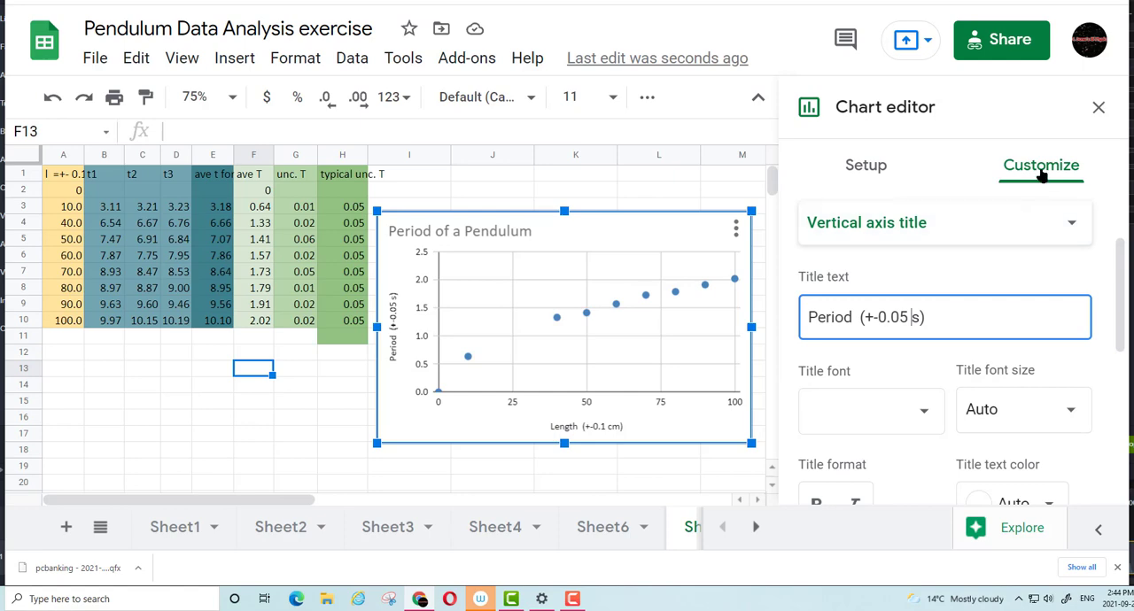
scroll(813, 290, up, 2)
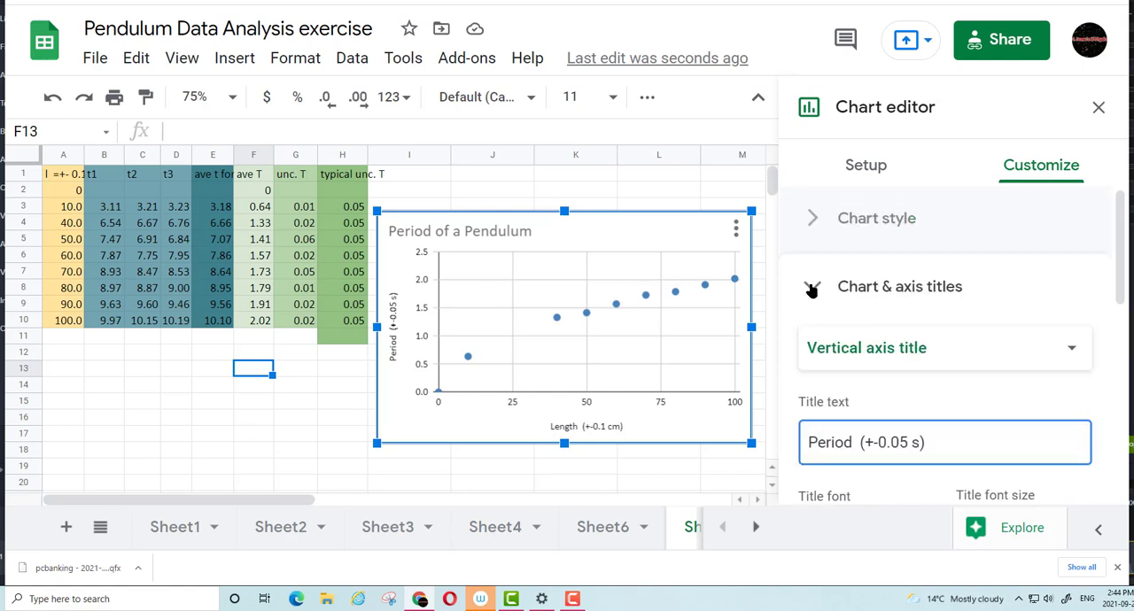
click(812, 288)
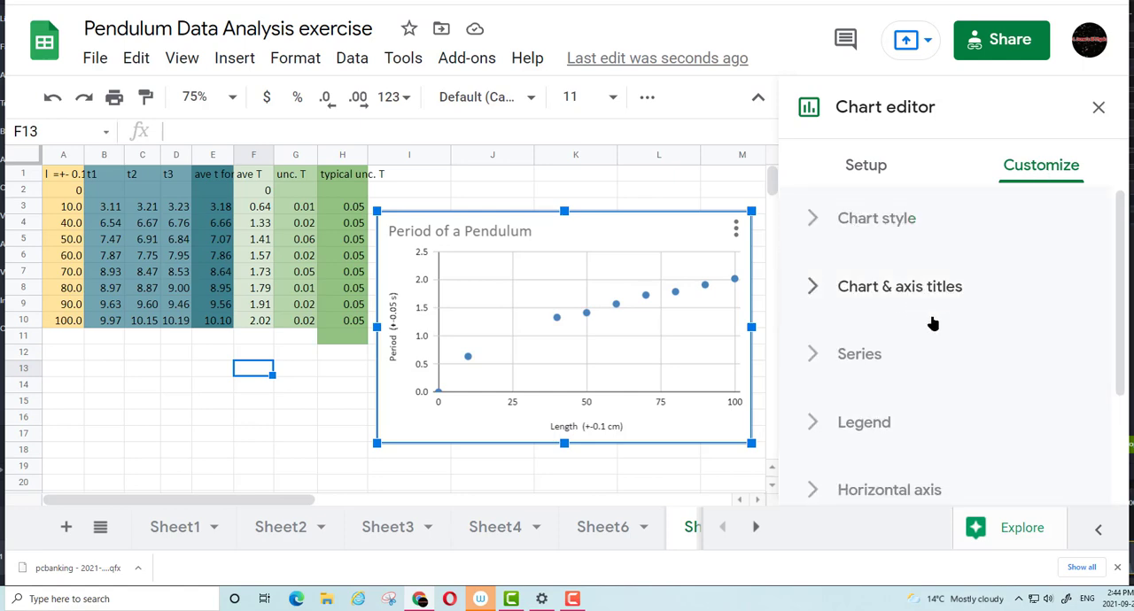
scroll(932, 322, down, 1)
click(817, 293)
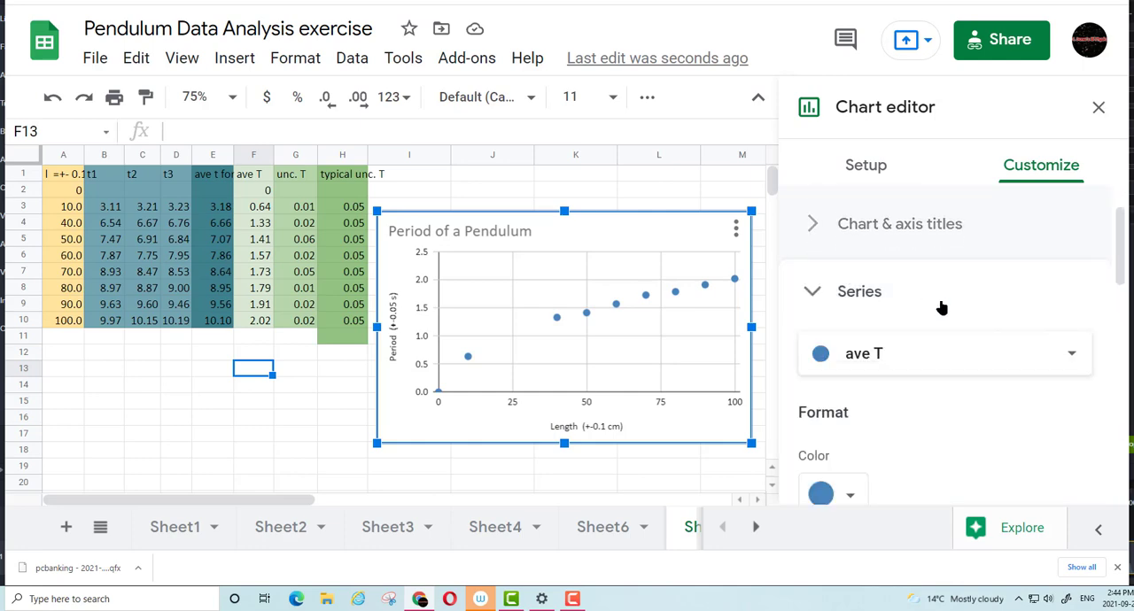
scroll(955, 337, down, 3)
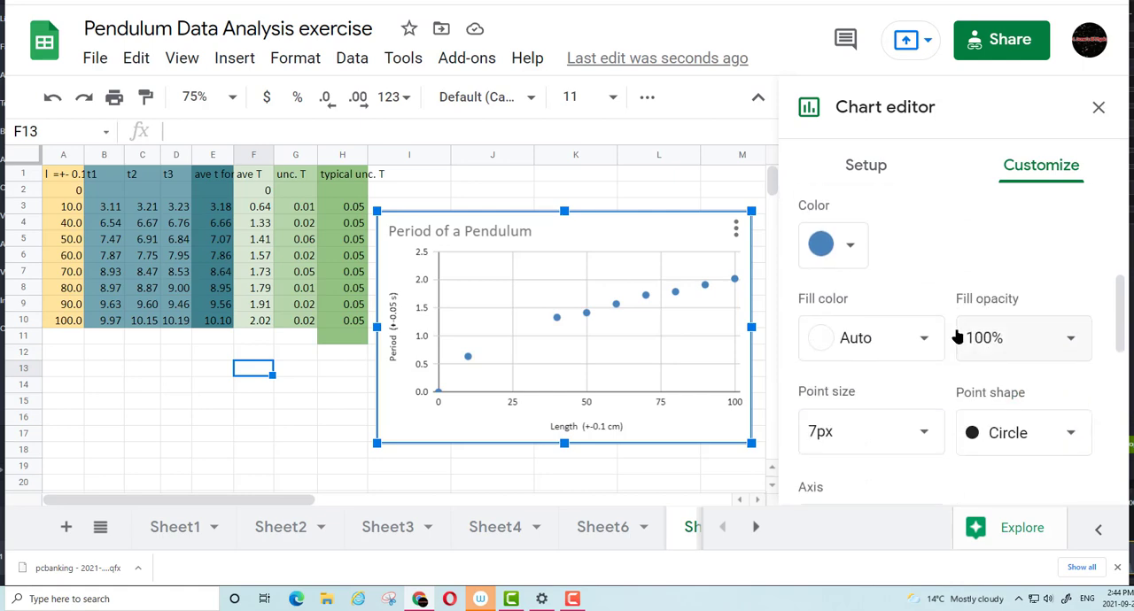
scroll(932, 316, down, 2)
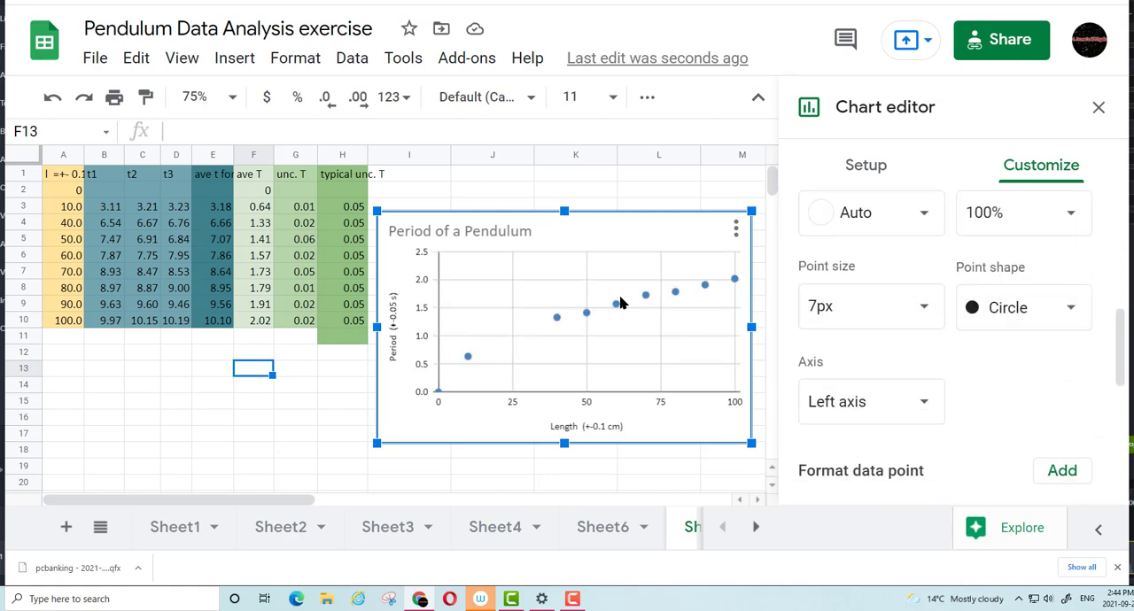
click(1068, 314)
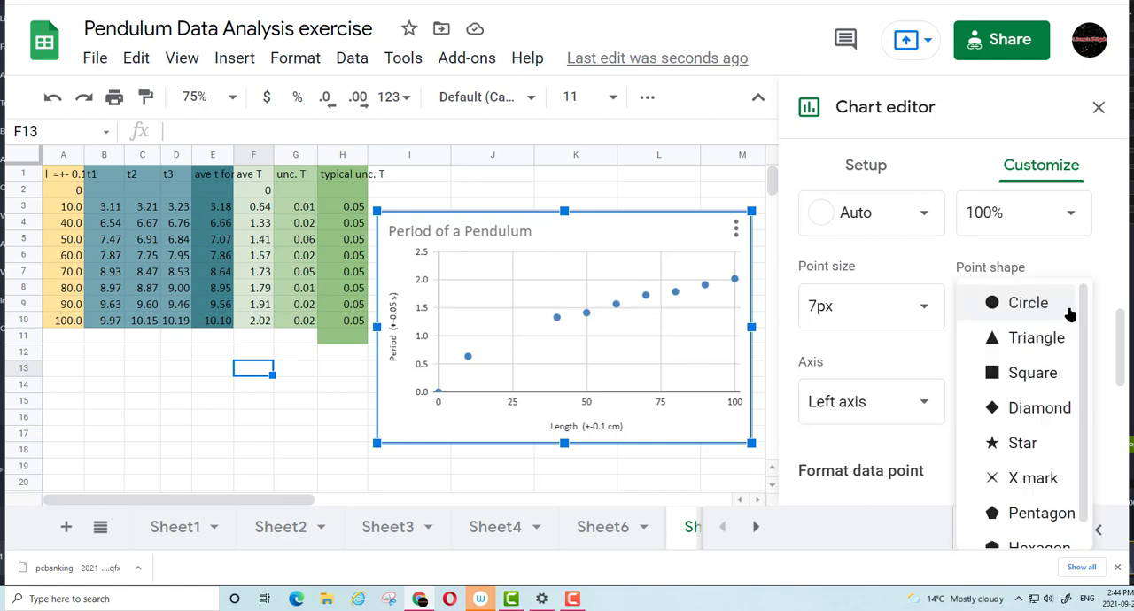
click(1027, 475)
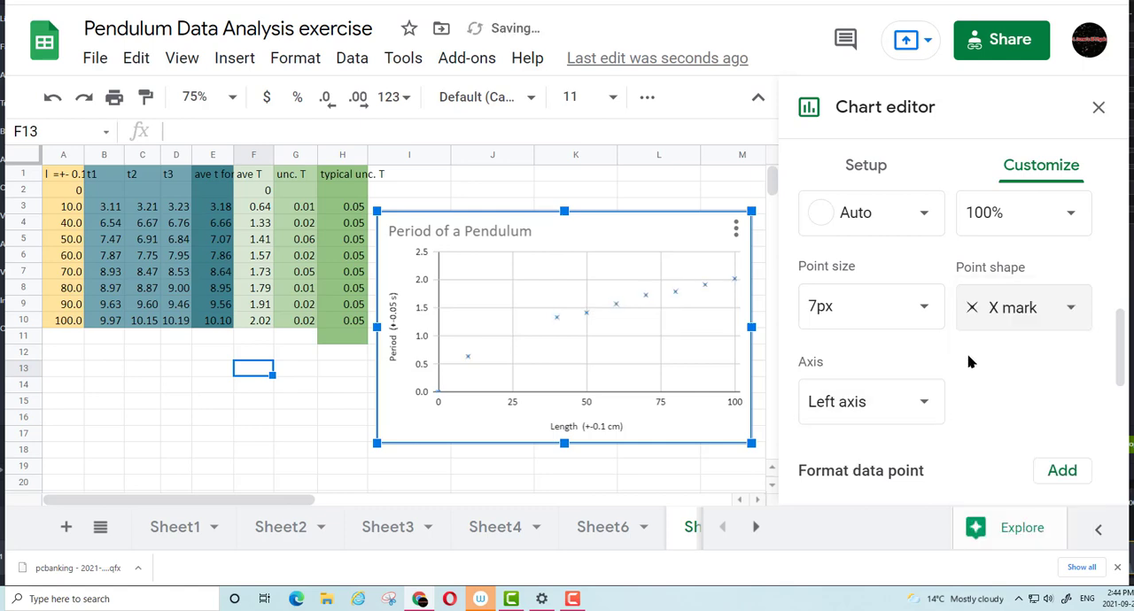
Add error bars to the ave T series with a constant value of 0.05
scroll(969, 362, down, 2)
scroll(970, 361, down, 1)
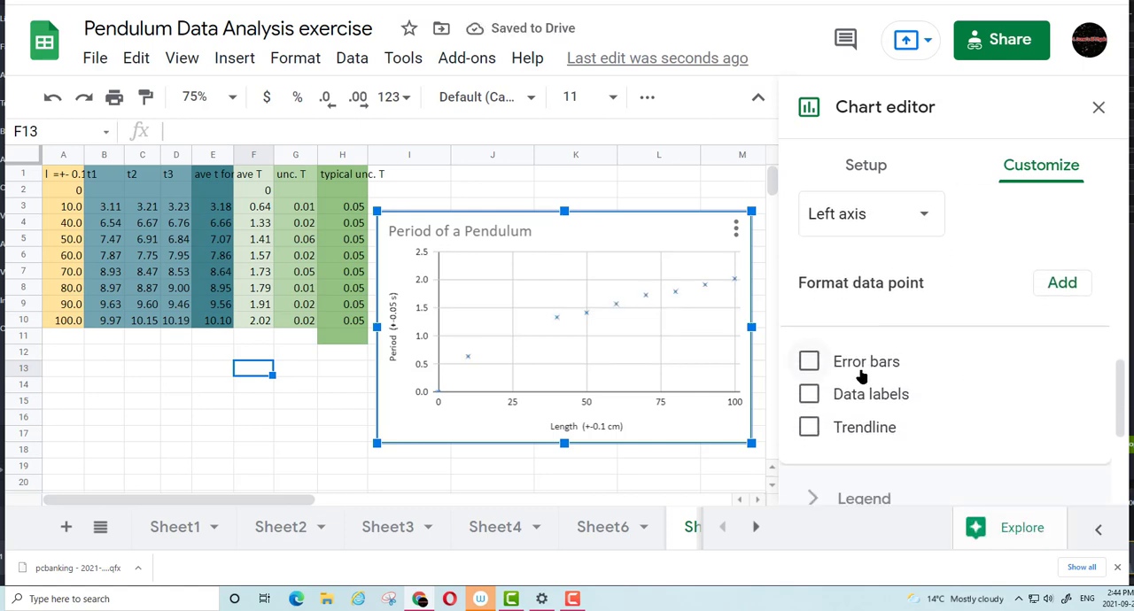
click(809, 361)
scroll(948, 350, down, 2)
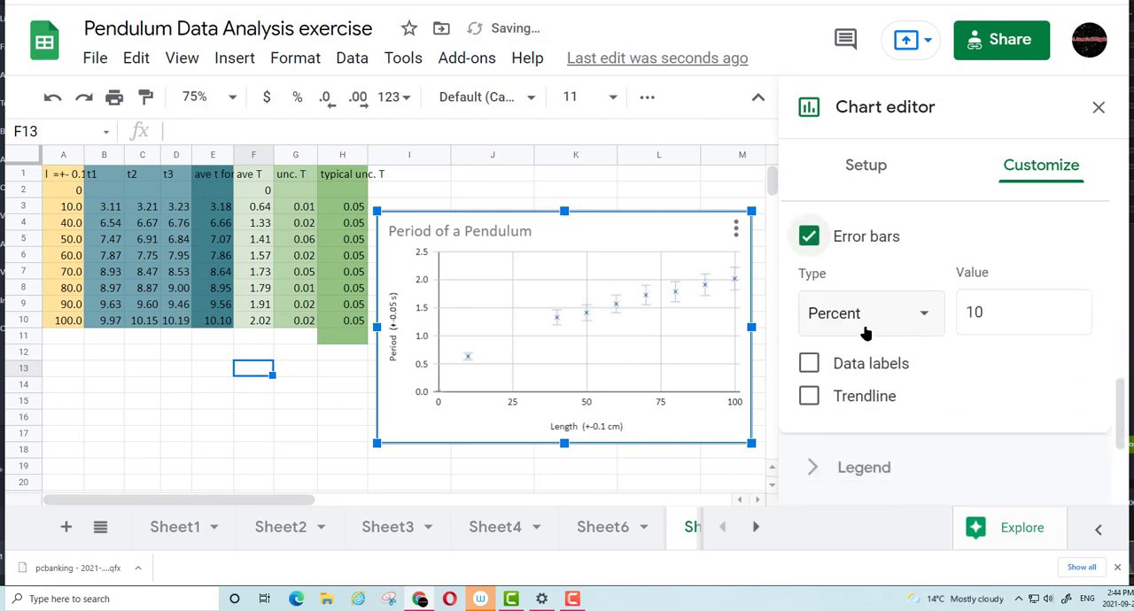
click(849, 319)
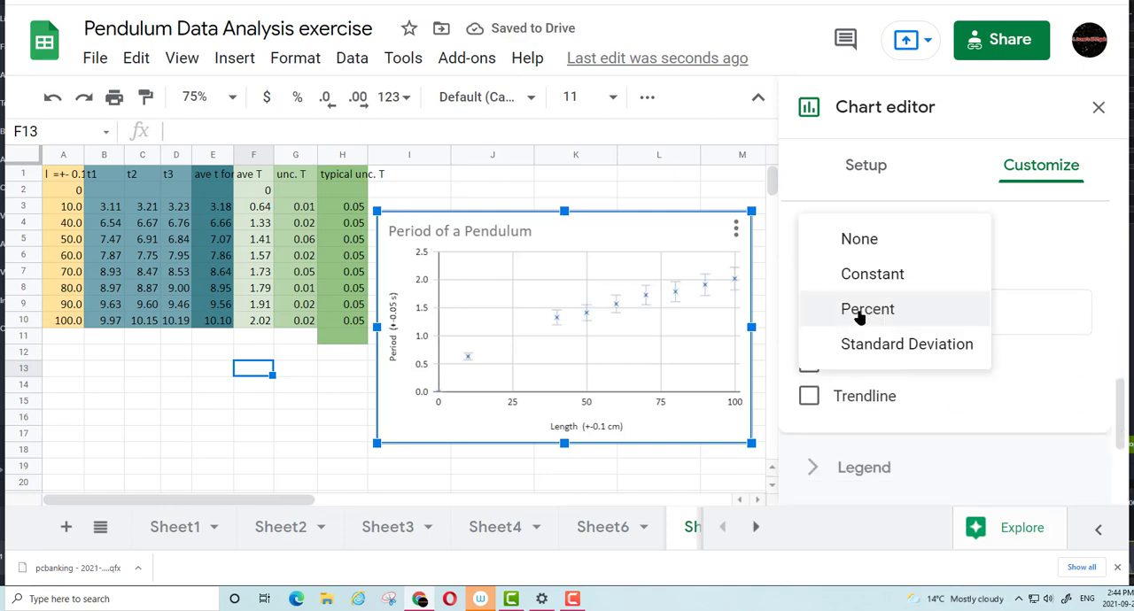
click(869, 276)
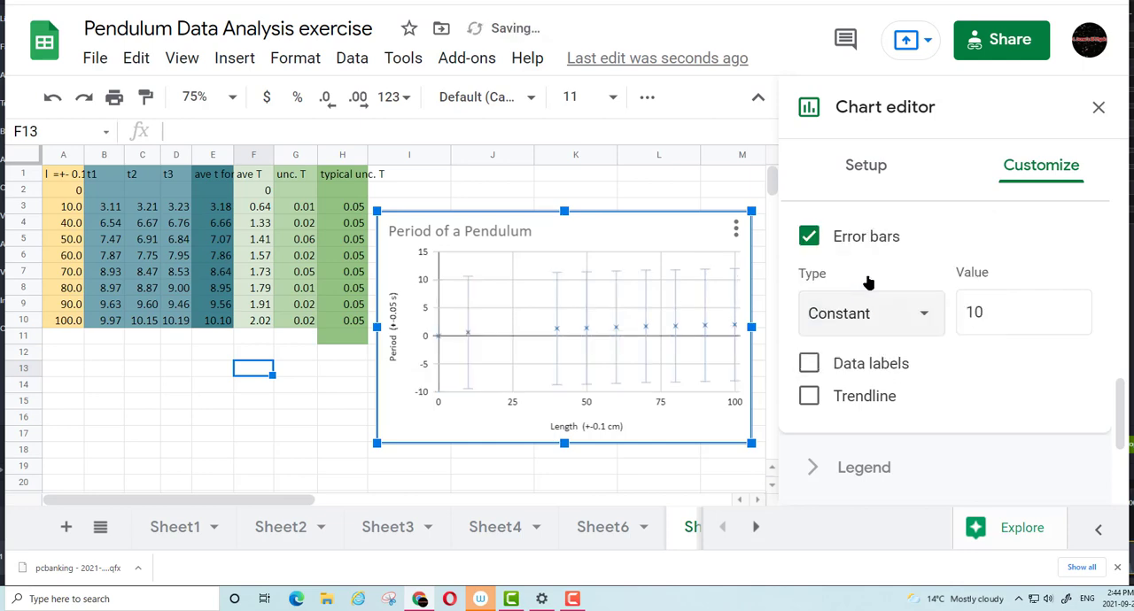
click(1013, 314)
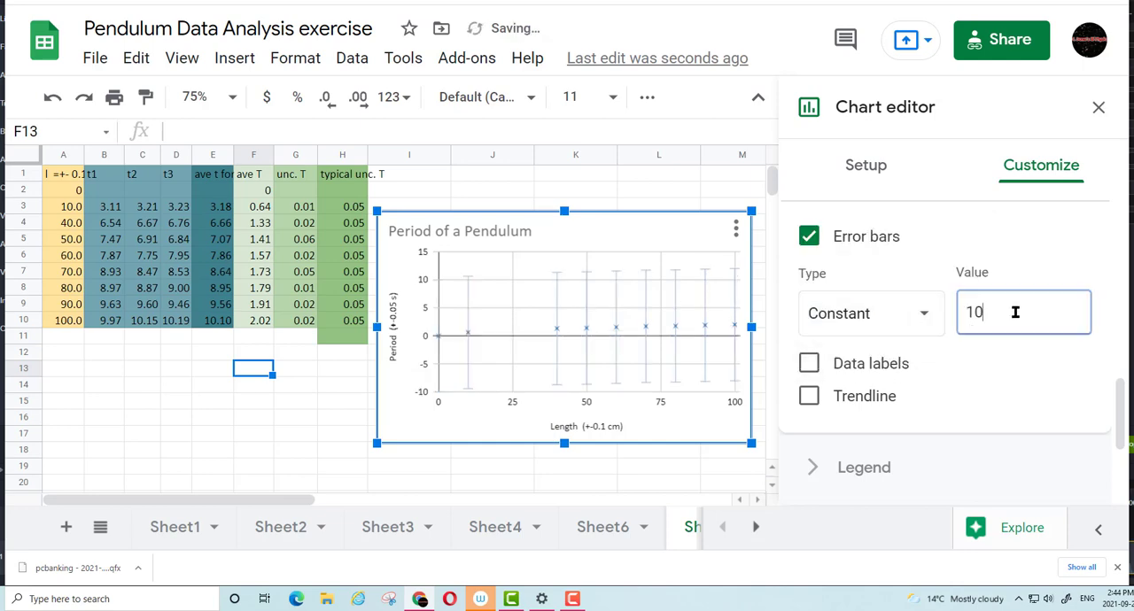
text(00.05)
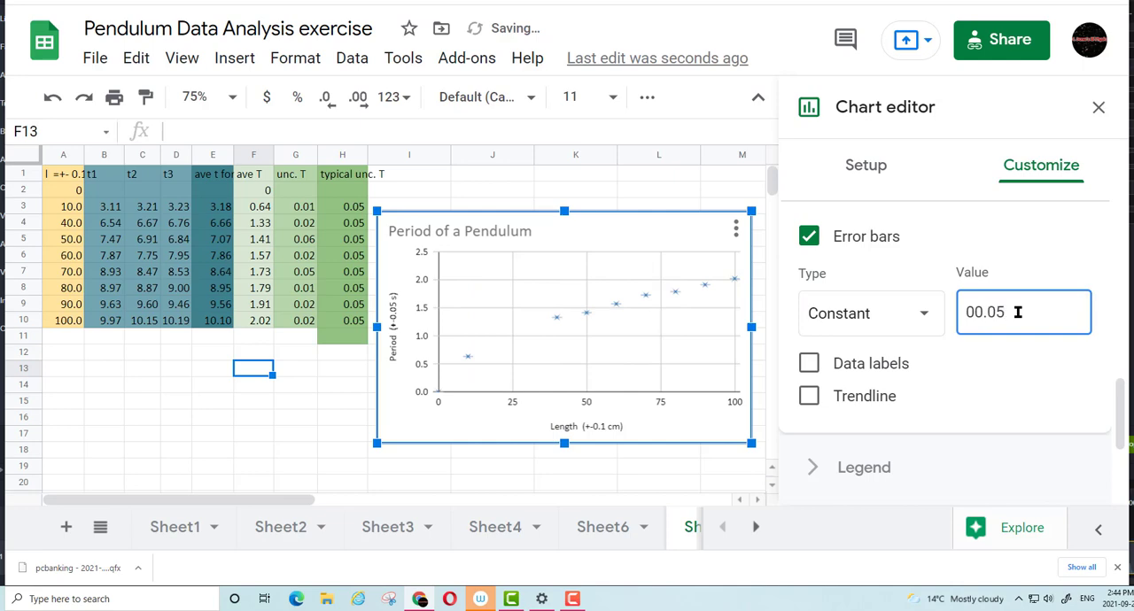
click(1006, 392)
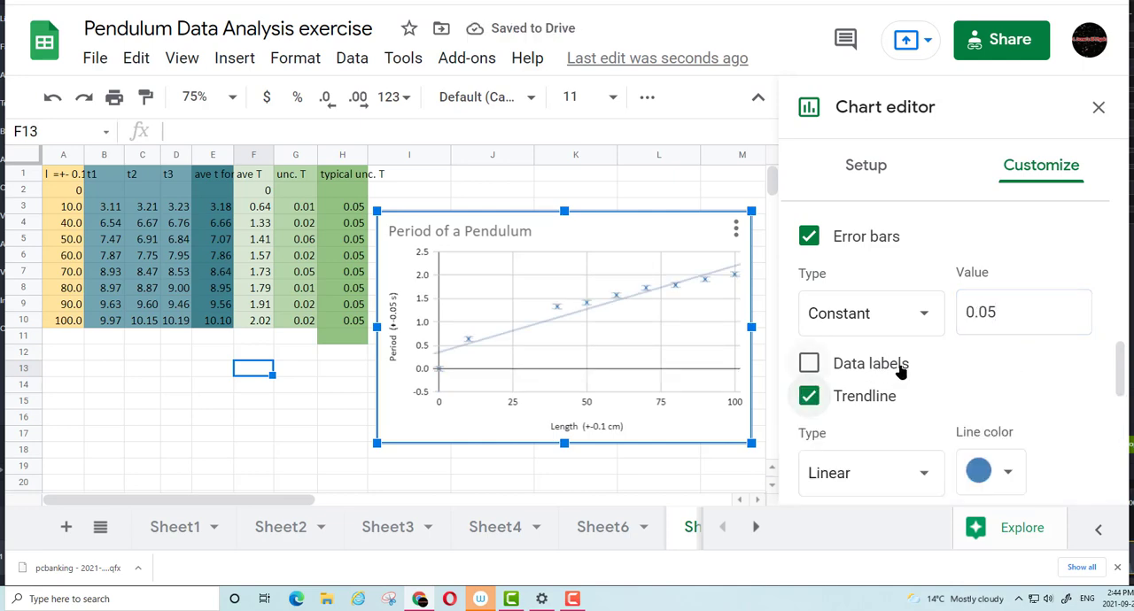
Show a trendline for the ave T series and set its type to Power Series
click(810, 397)
click(810, 397)
scroll(1025, 367, down, 2)
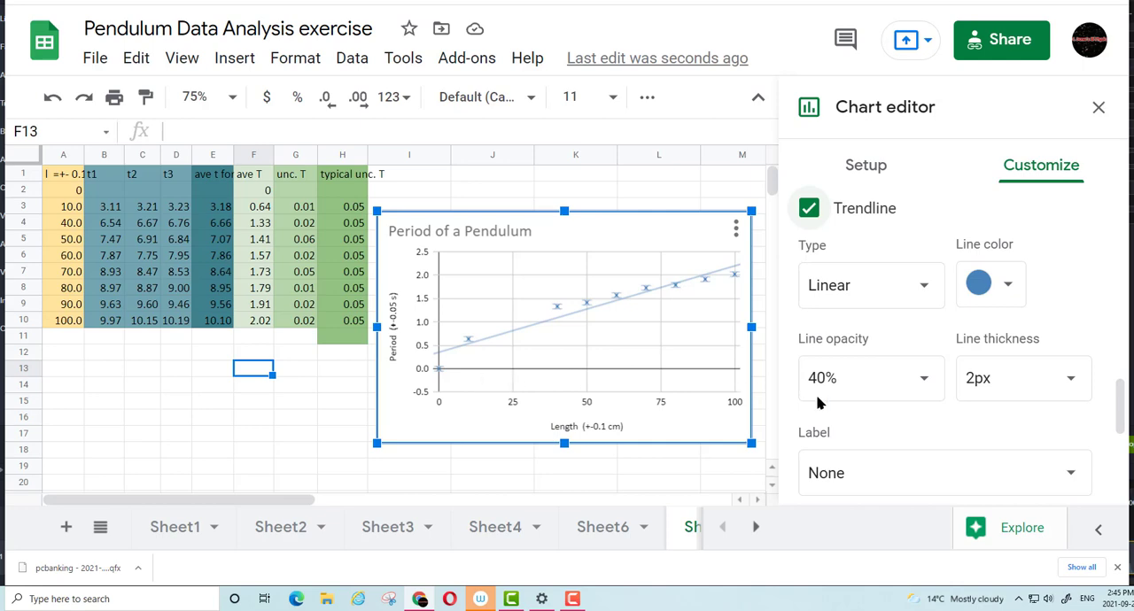
click(845, 288)
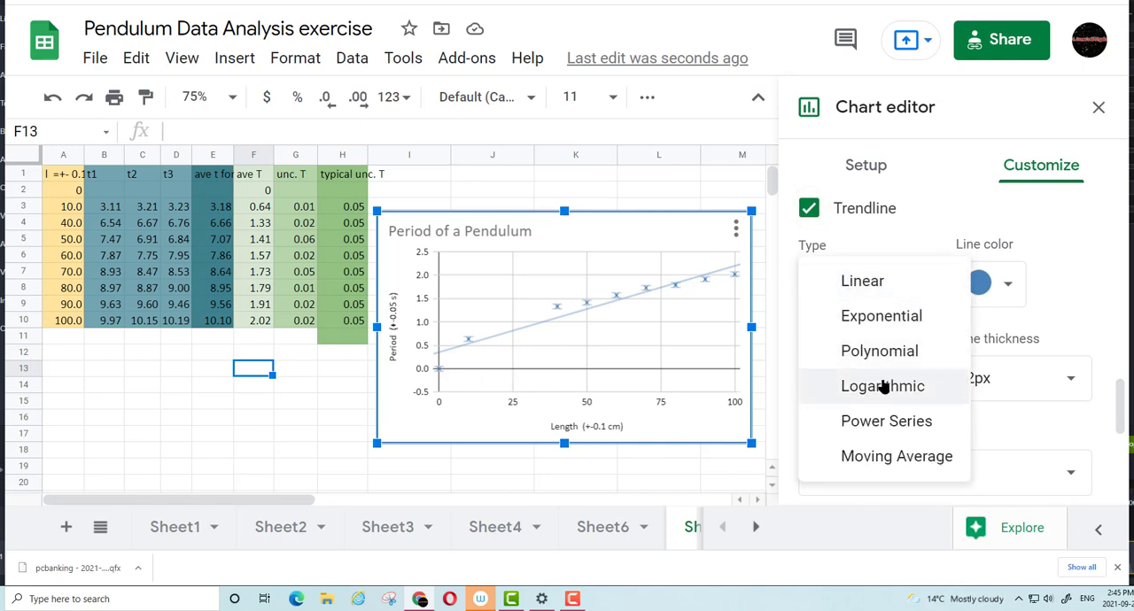
click(889, 422)
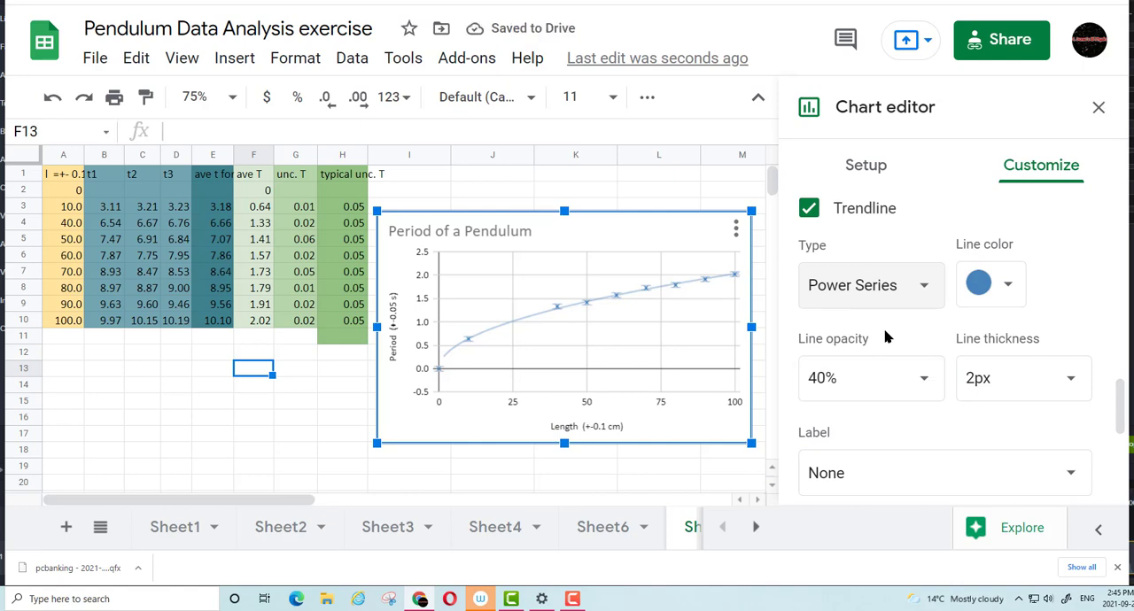
Label the power series trendline with its equation
scroll(824, 417, down, 1)
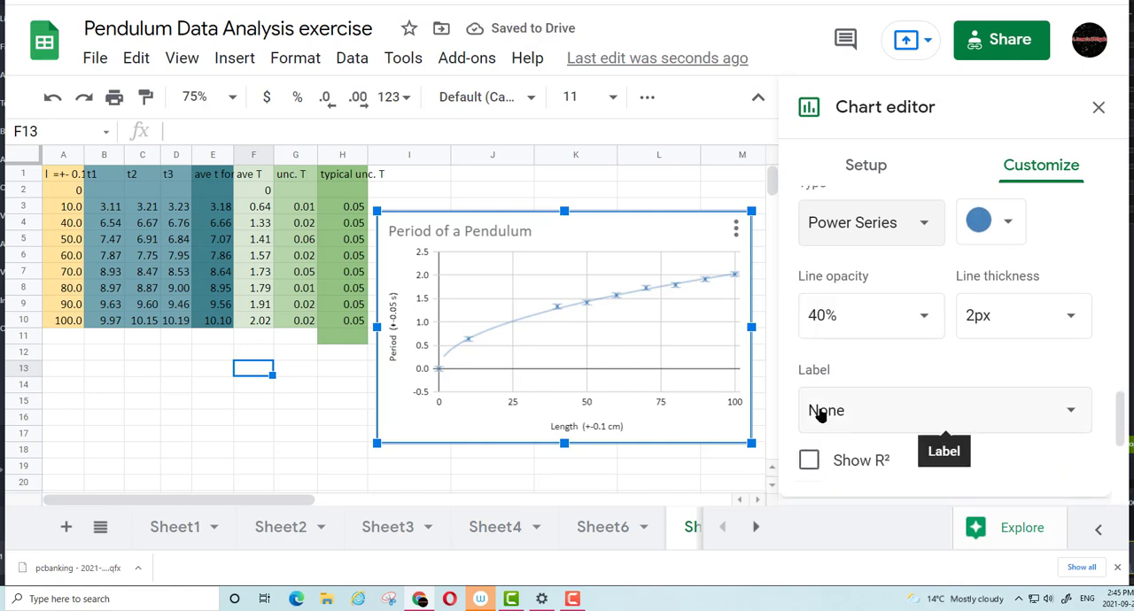
click(1070, 416)
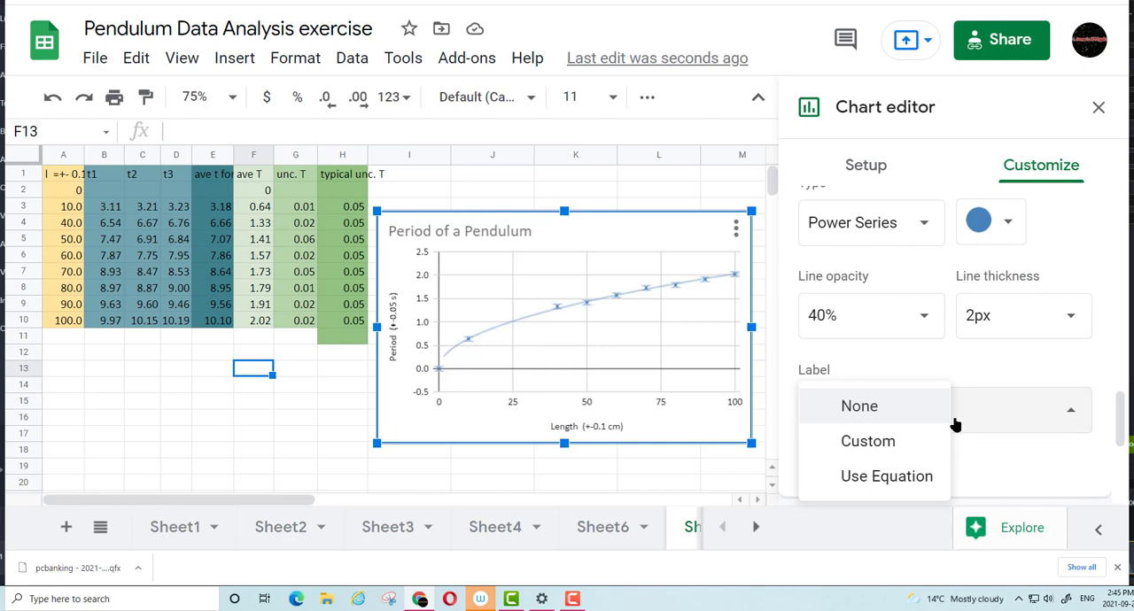
click(891, 477)
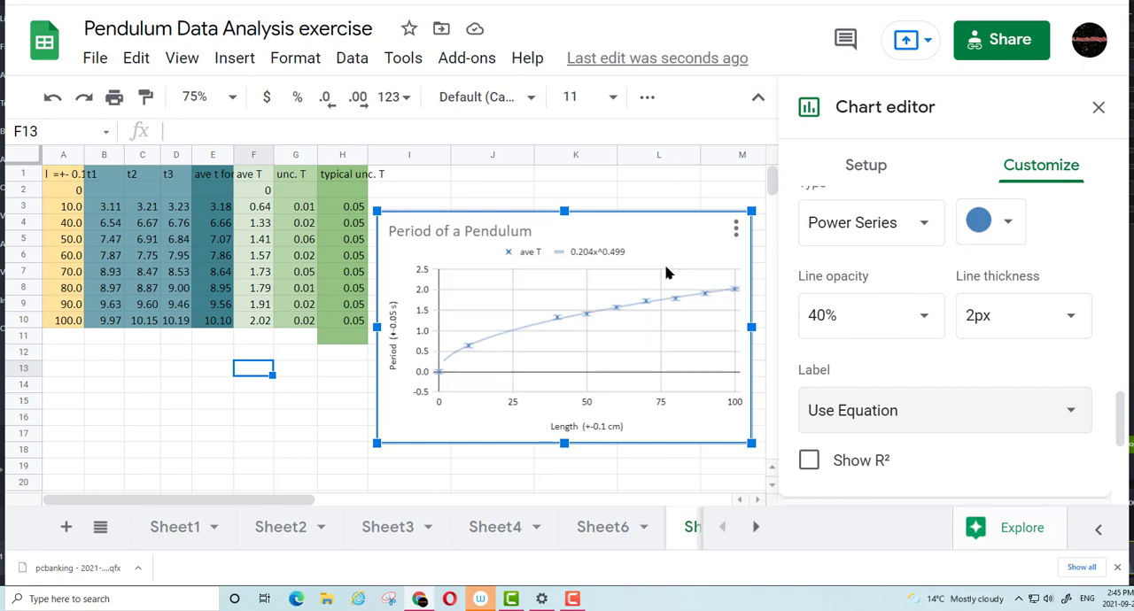
Set the chart's horizontal axis range to a minimum of 0 and a maximum of 100
scroll(856, 299, down, 2)
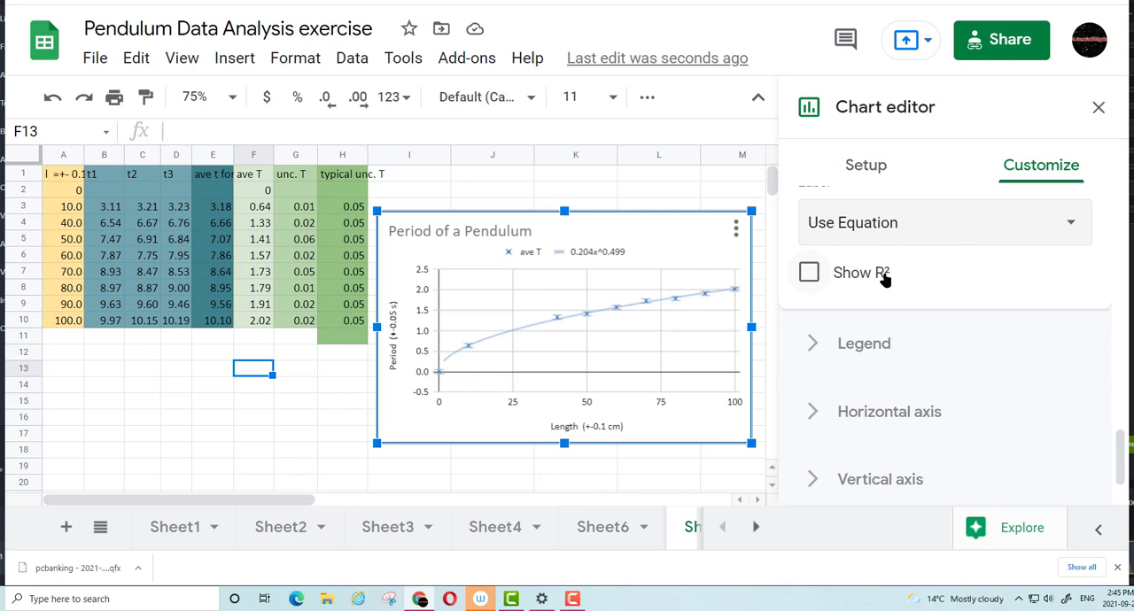
scroll(886, 280, down, 1)
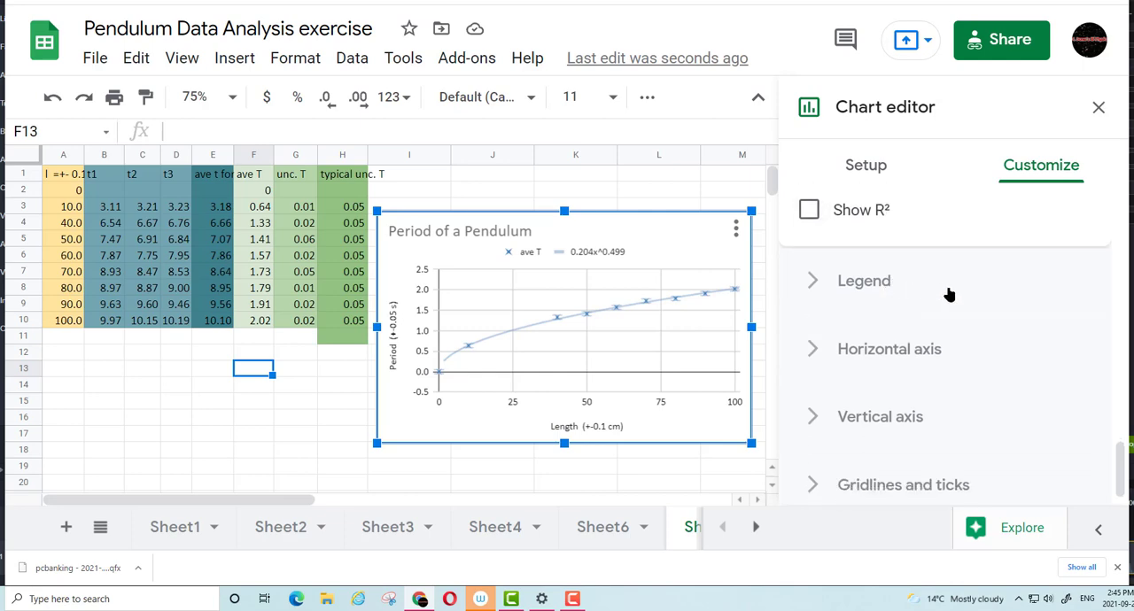
scroll(975, 292, down, 1)
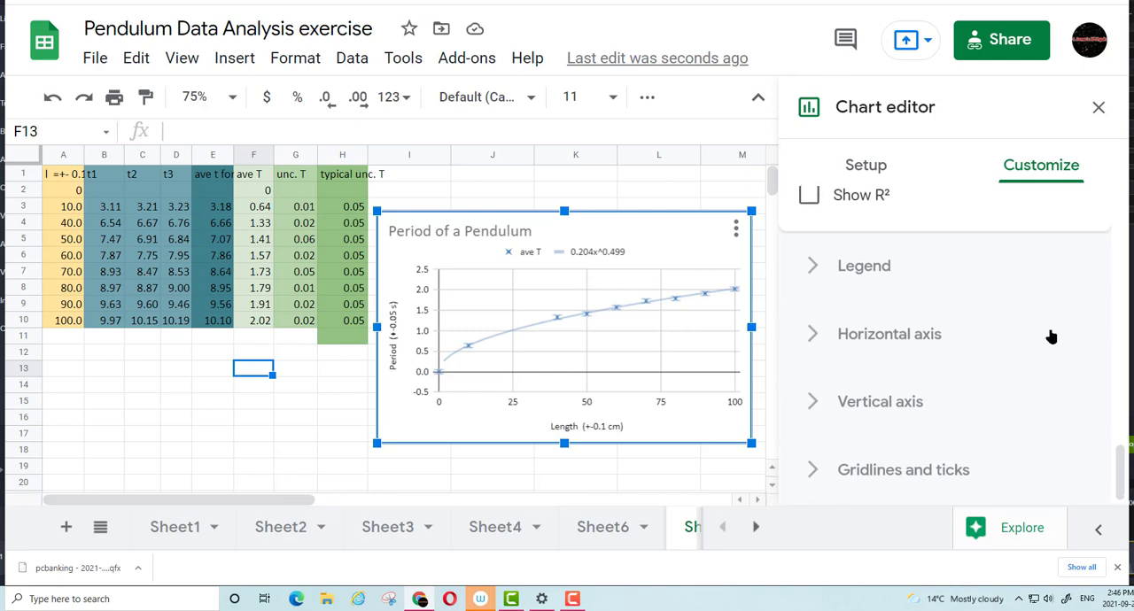
click(816, 337)
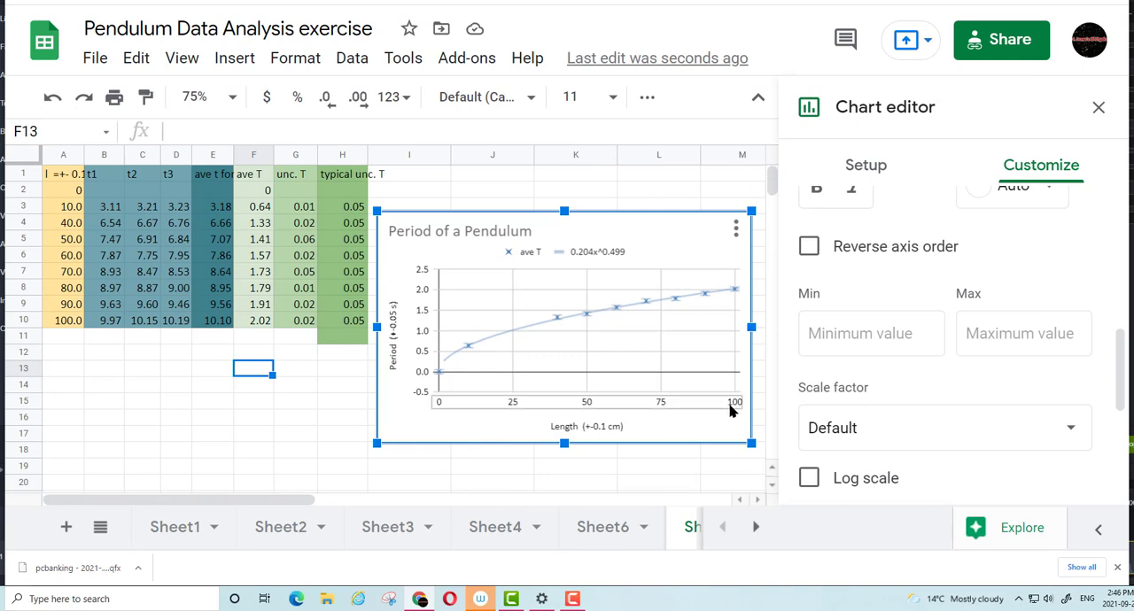
click(858, 346)
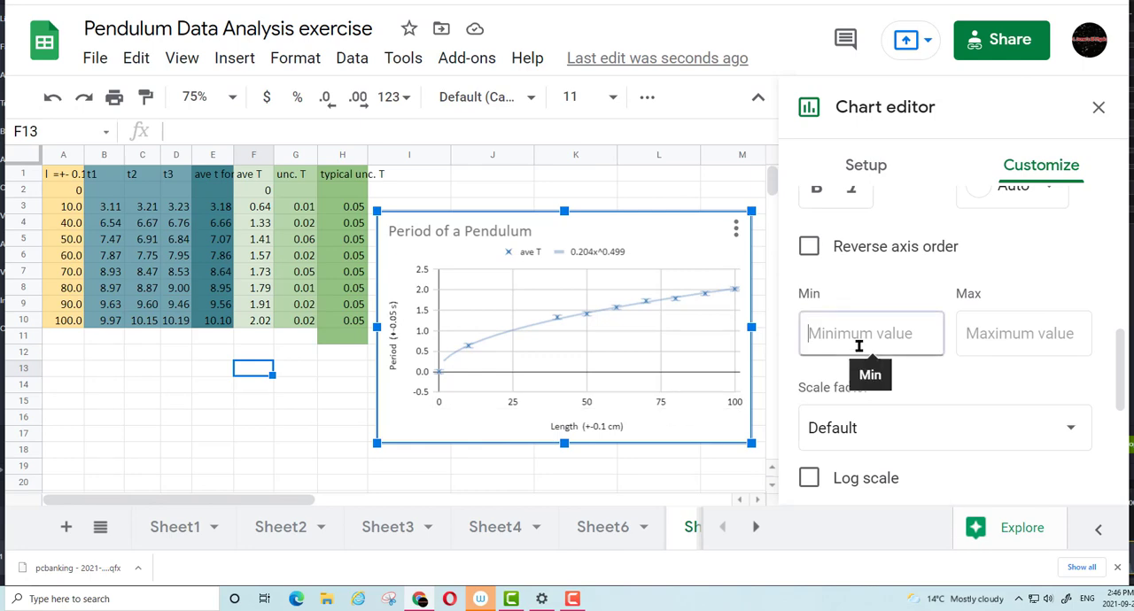
text(0)
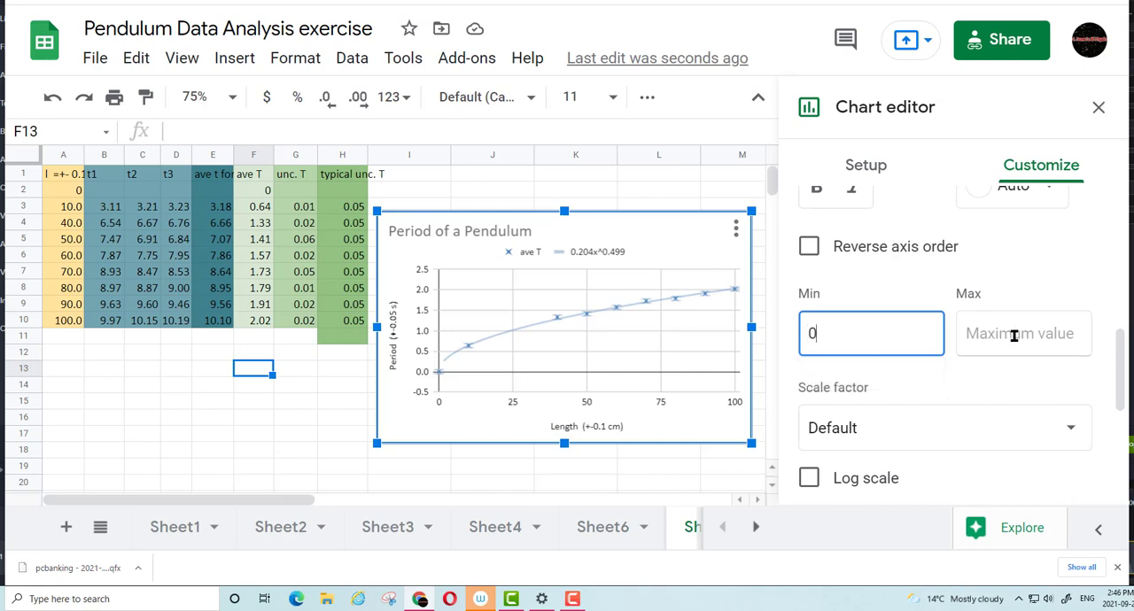
click(1008, 335)
text(100)
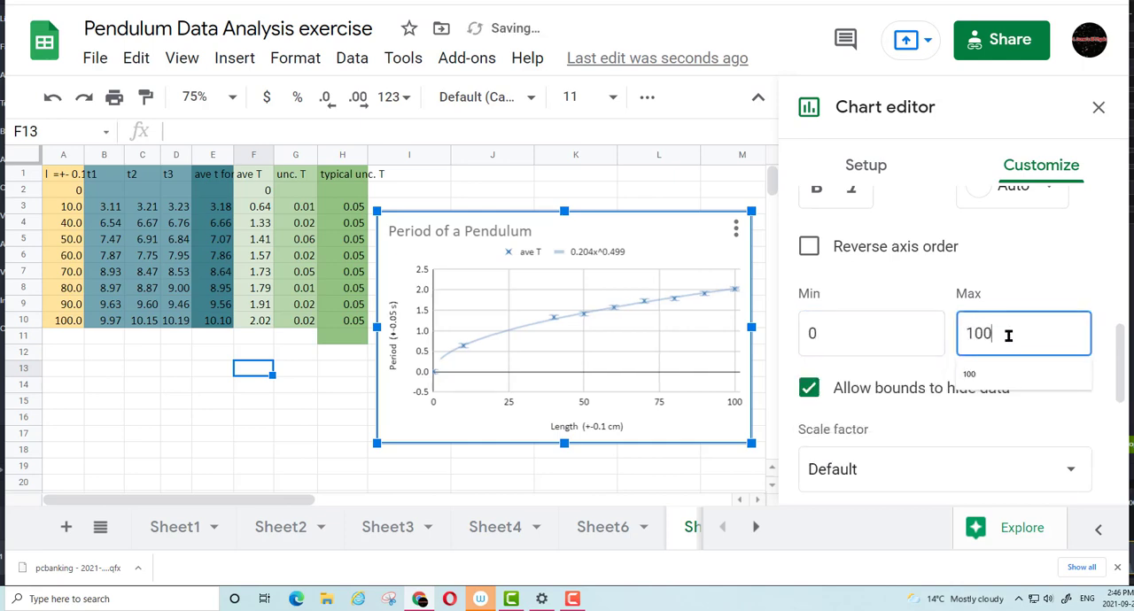
scroll(970, 335, down, 3)
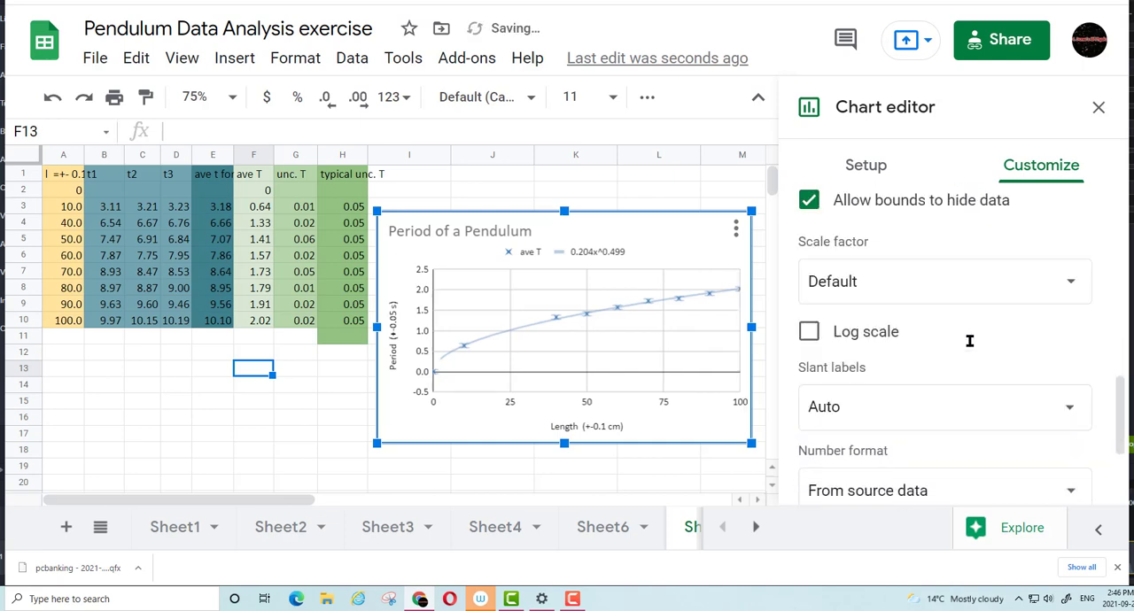
scroll(970, 338, down, 3)
scroll(969, 345, up, 5)
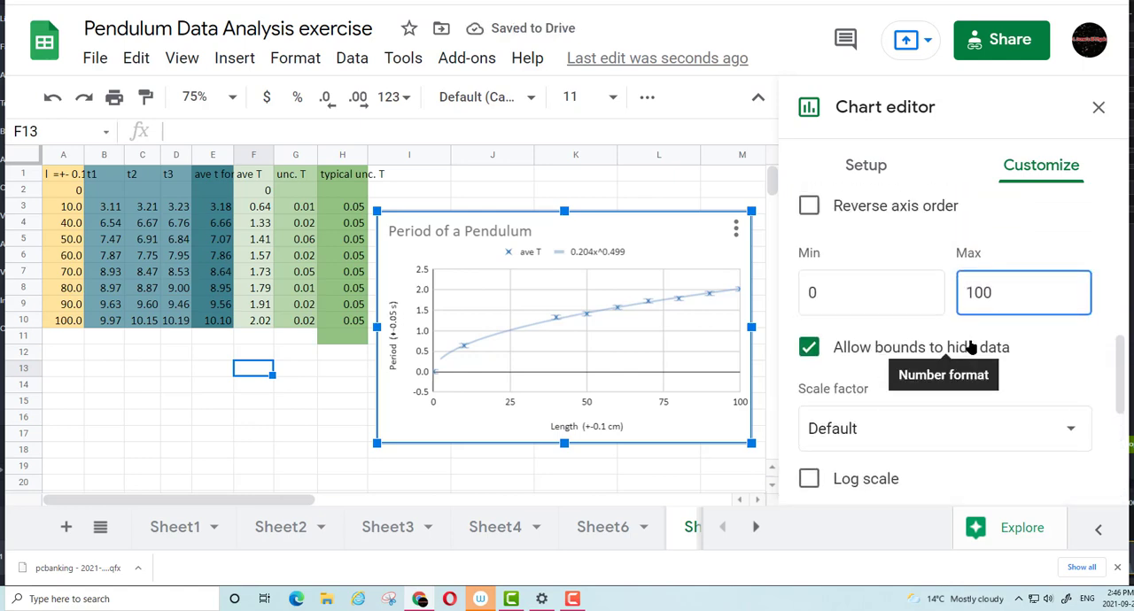
scroll(970, 346, up, 8)
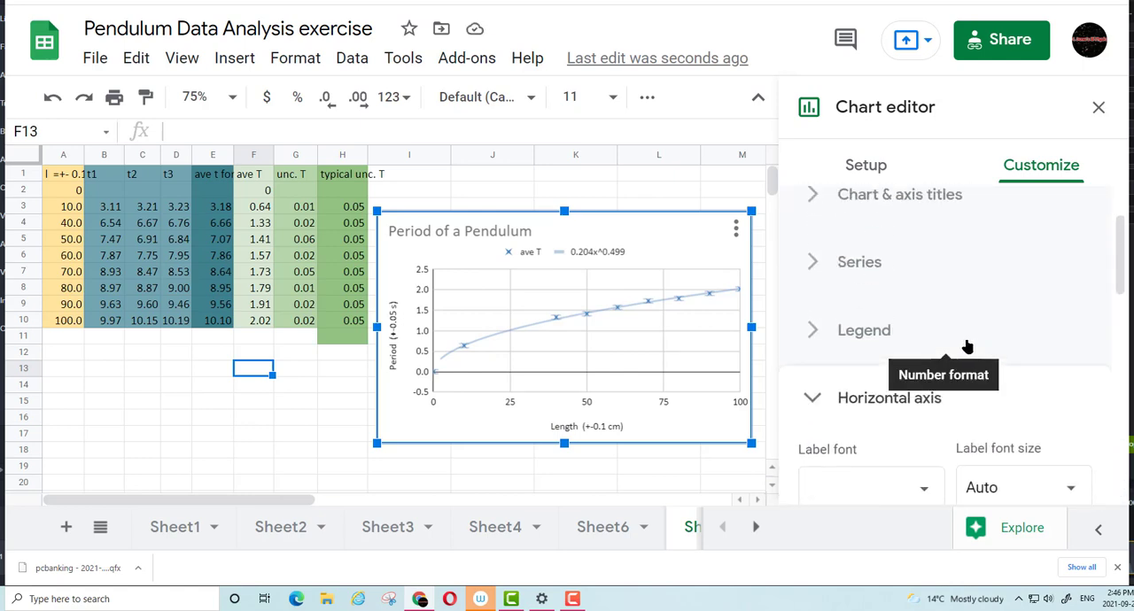
click(812, 398)
Set the chart's vertical axis range to a minimum of 0 and a maximum of 2.5
scroll(890, 388, down, 1)
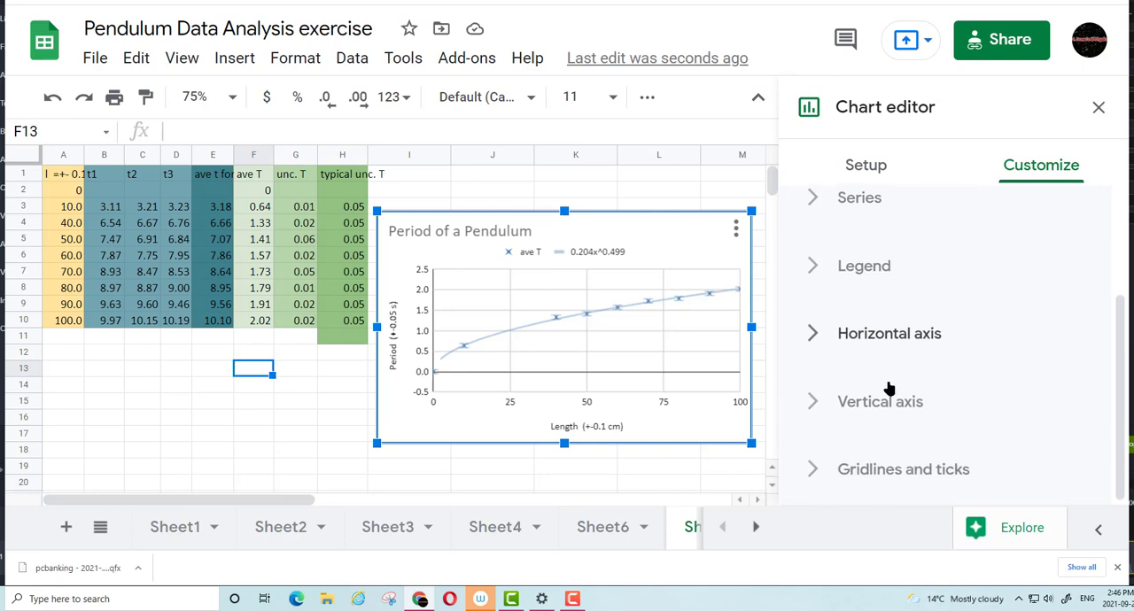
click(812, 400)
scroll(869, 375, down, 2)
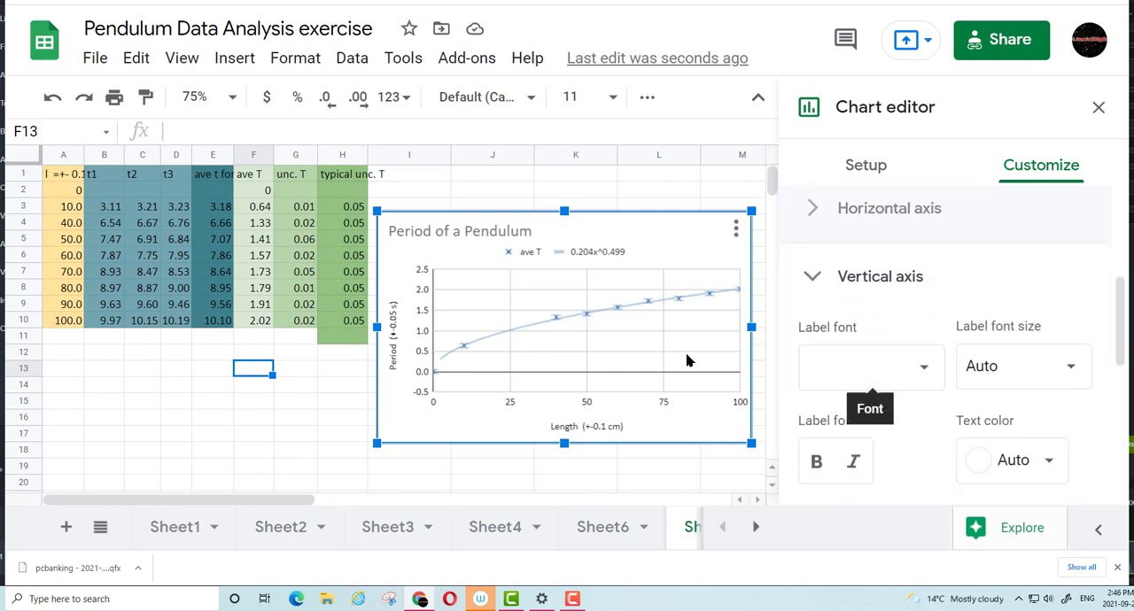
scroll(922, 354, down, 1)
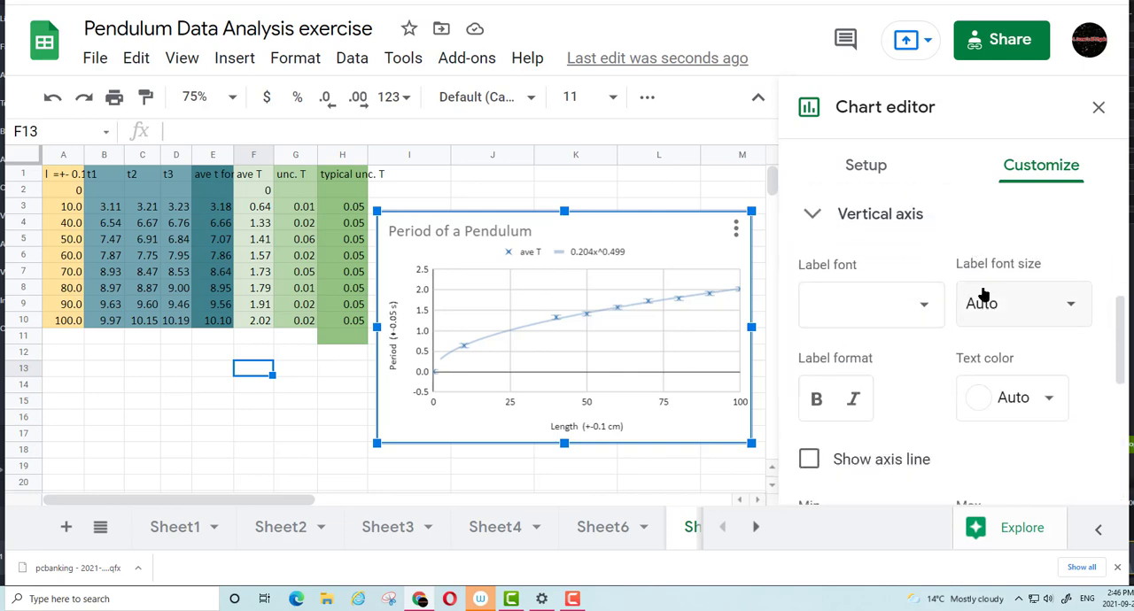
scroll(982, 297, down, 4)
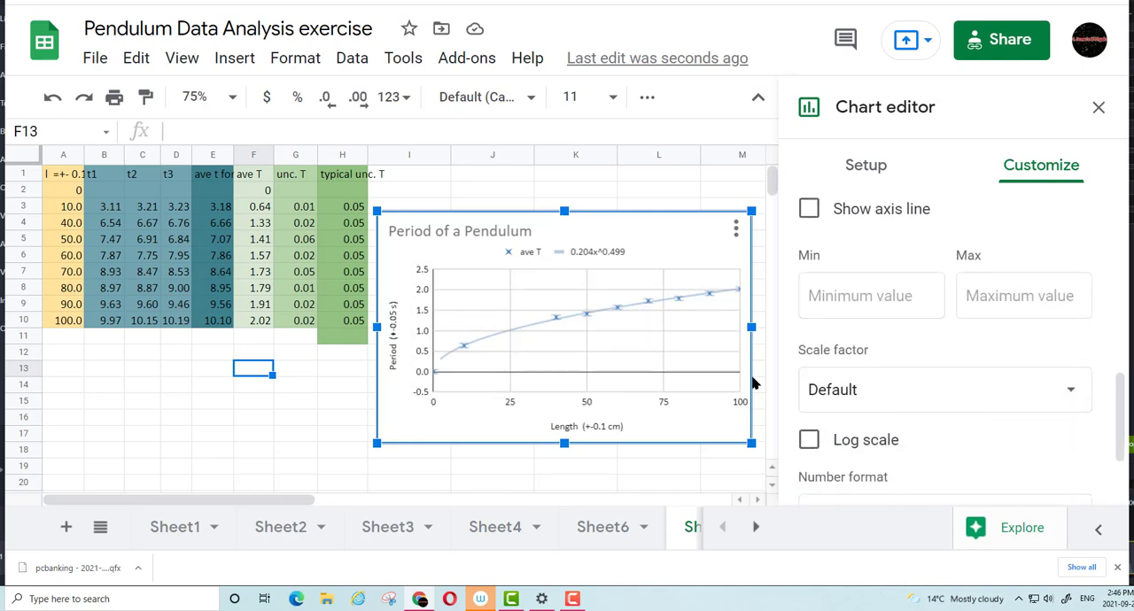
click(885, 297)
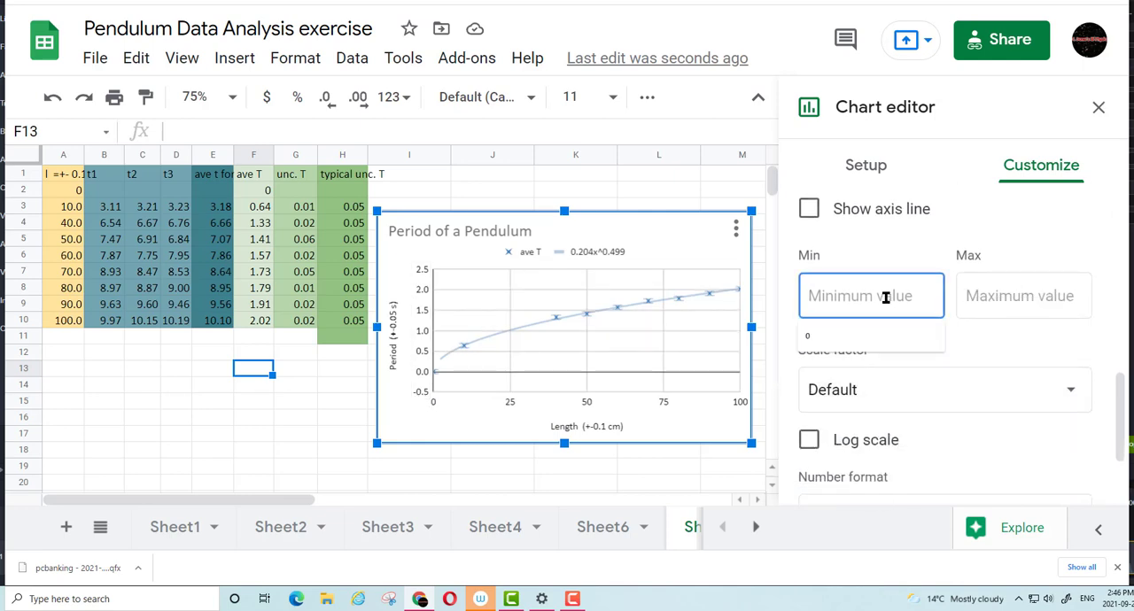
text(0)
click(997, 305)
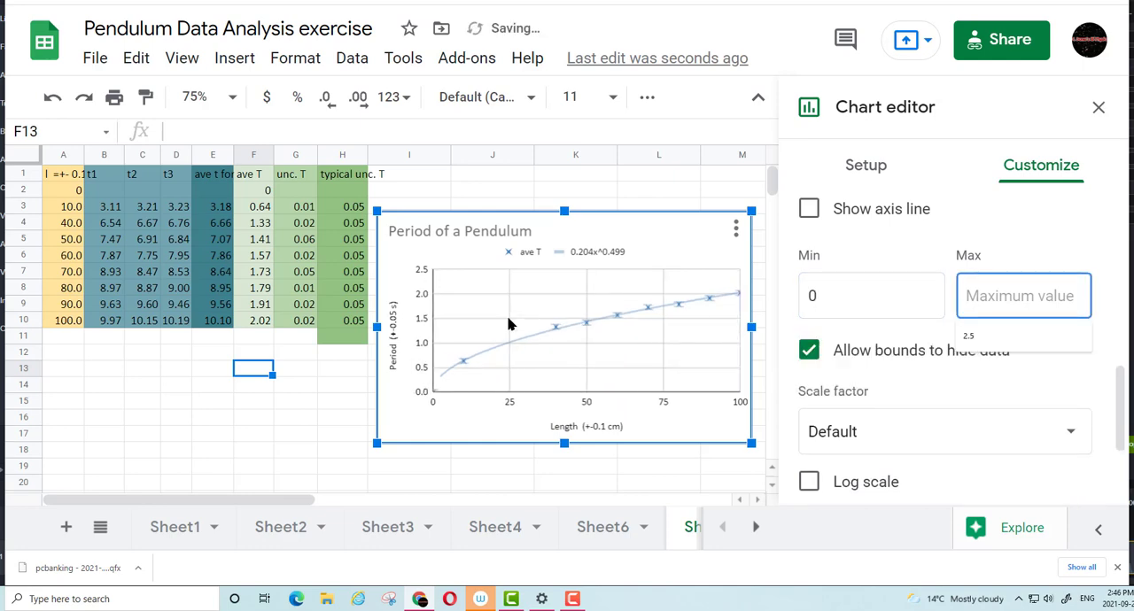
text(2)
click(849, 280)
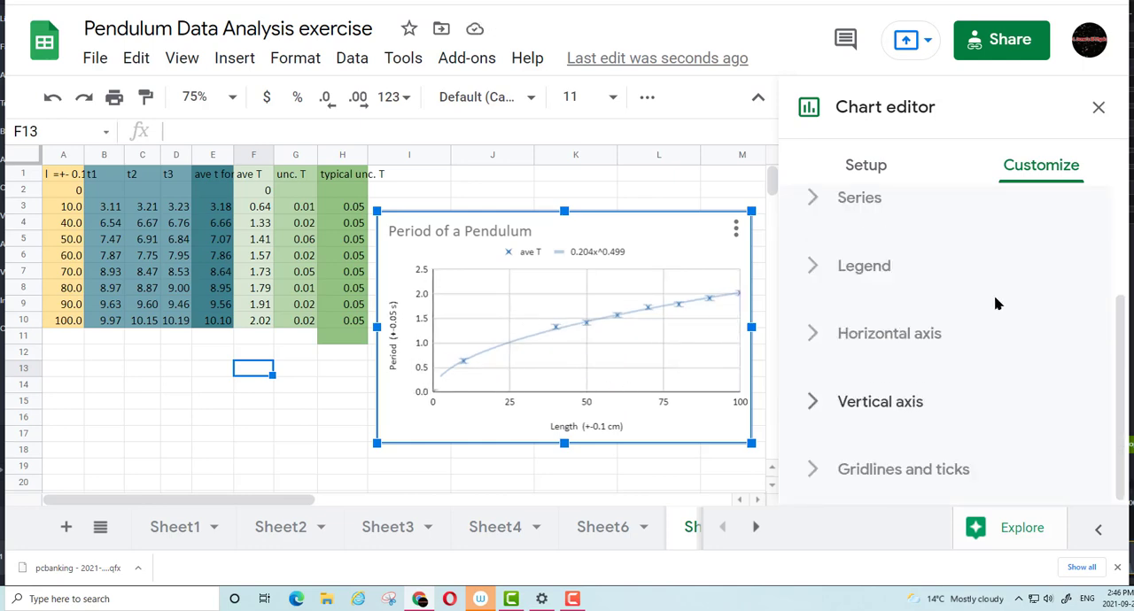
Set the horizontal axis gridlines' major spacing type to Step with a major step of 10
click(813, 470)
scroll(1021, 372, down, 3)
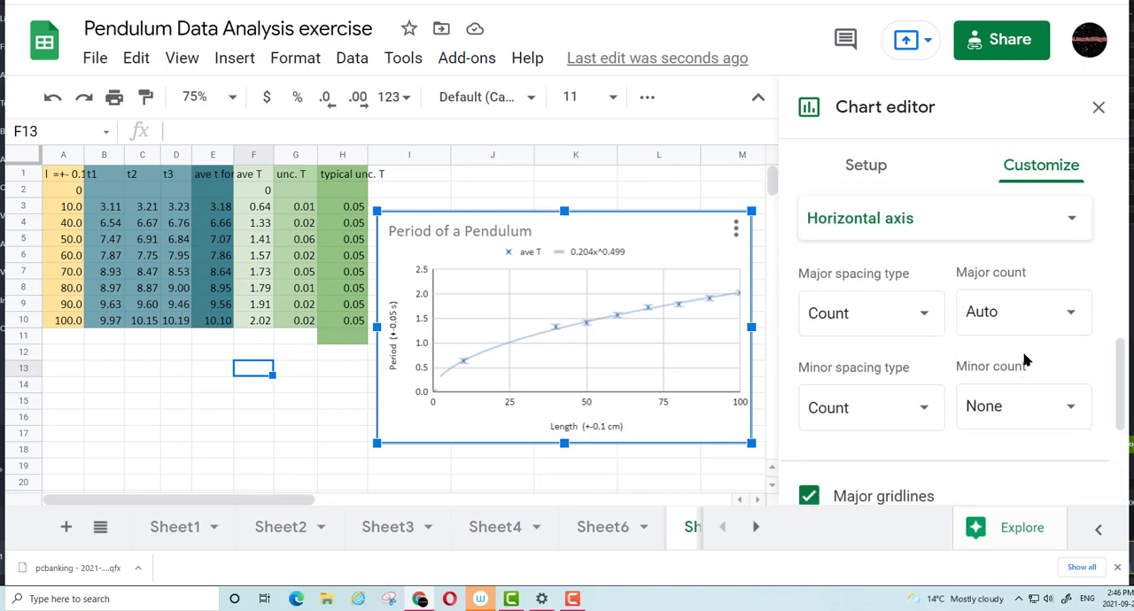
scroll(1025, 359, down, 1)
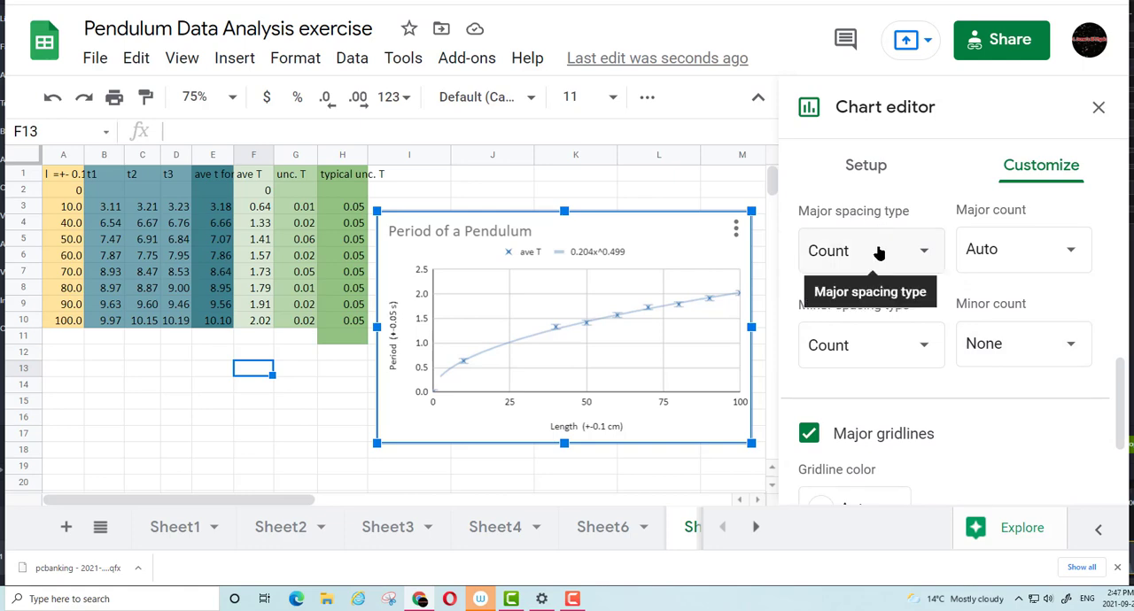
scroll(882, 254, up, 1)
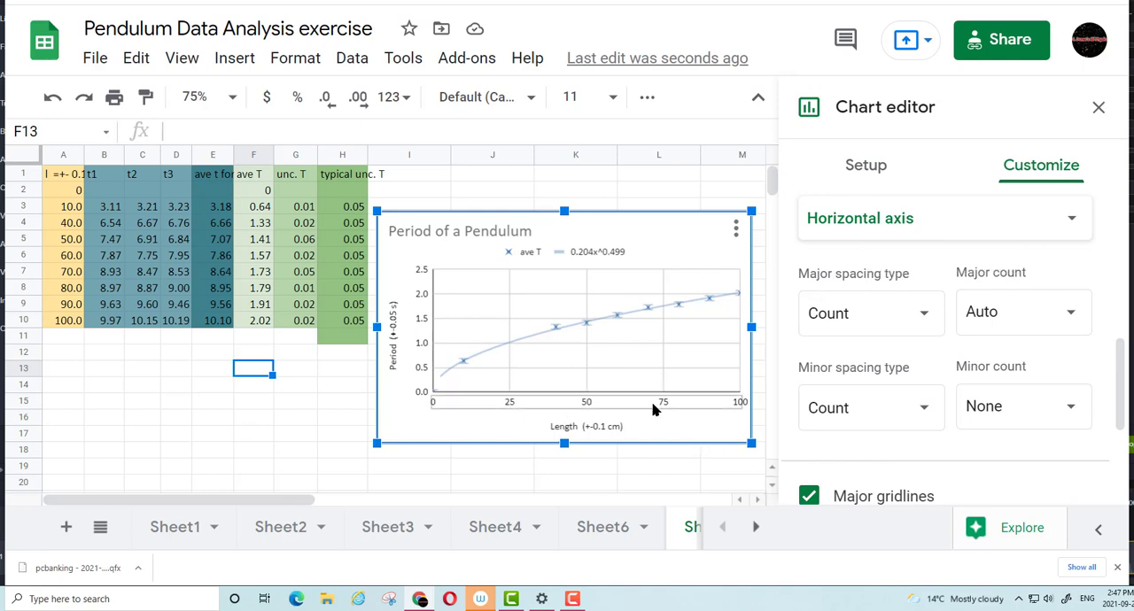
click(924, 316)
click(860, 274)
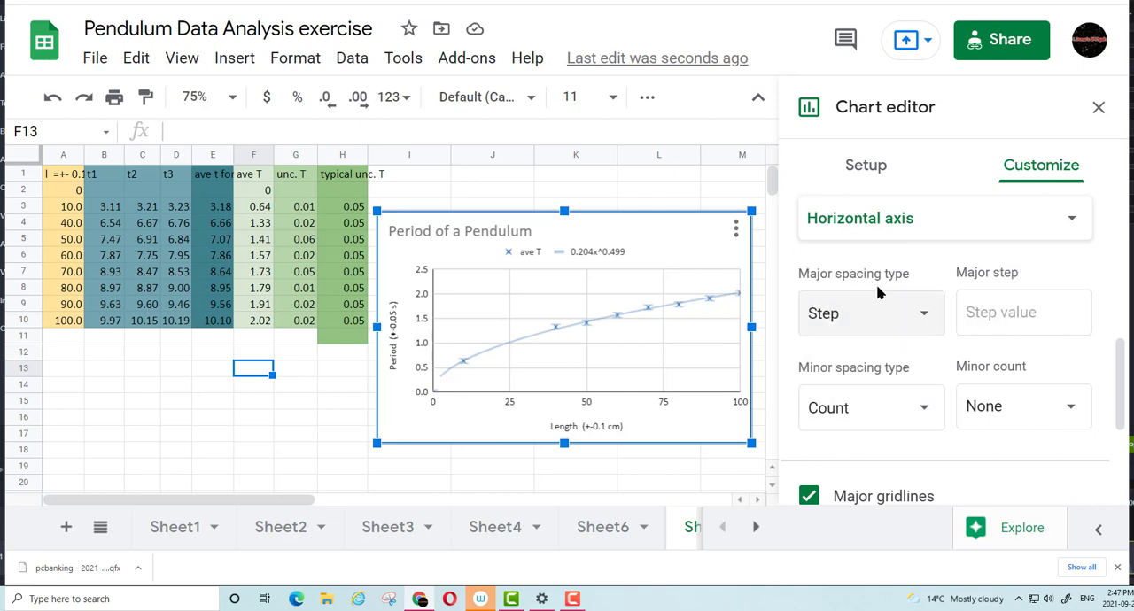
click(1005, 310)
text(10)
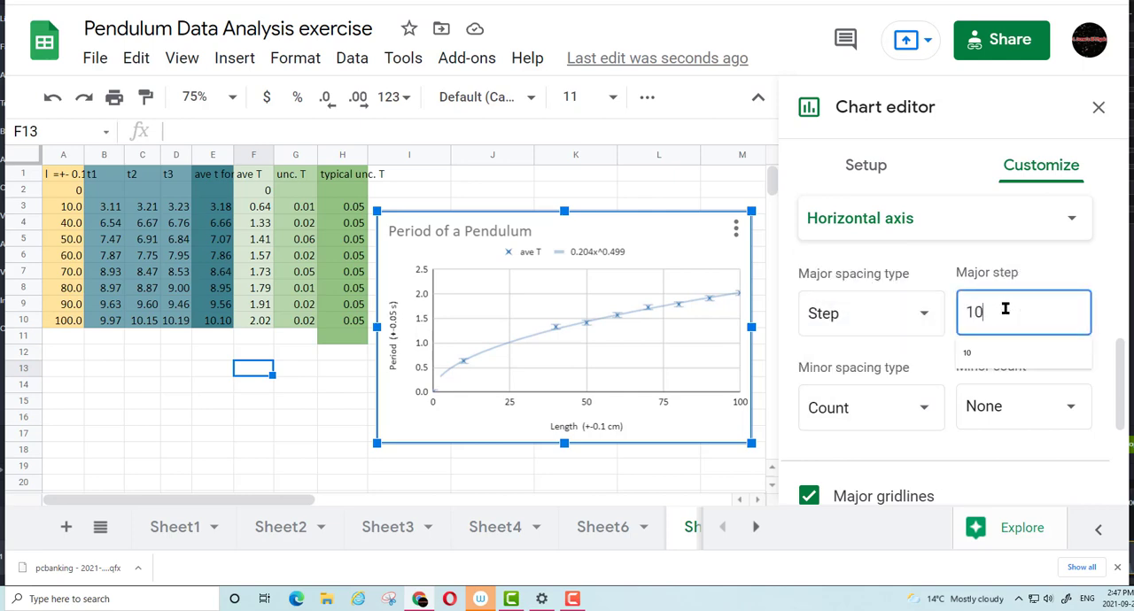
Apply the horizontal axis major step of 10 and set its minor spacing type to Step with a minor step of 2
key(Return)
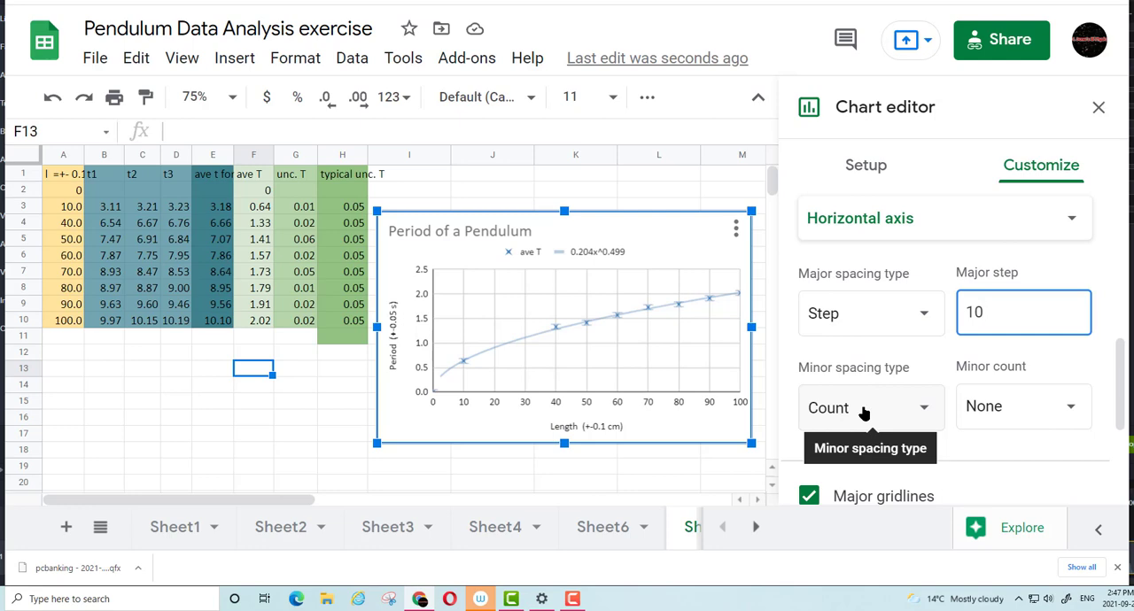
click(864, 413)
click(865, 379)
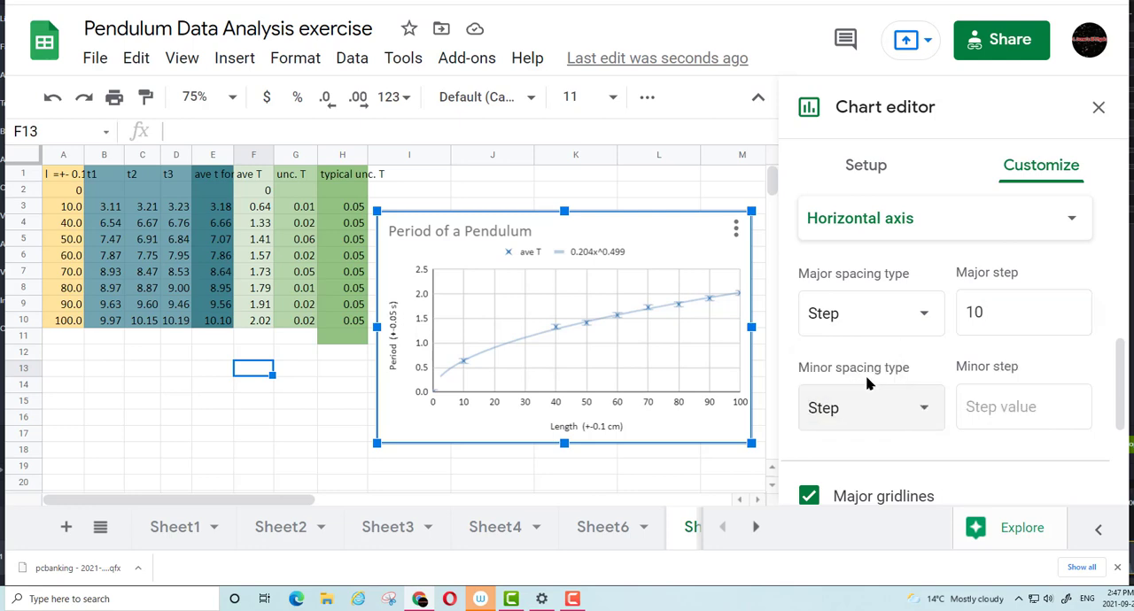
right_click(1024, 409)
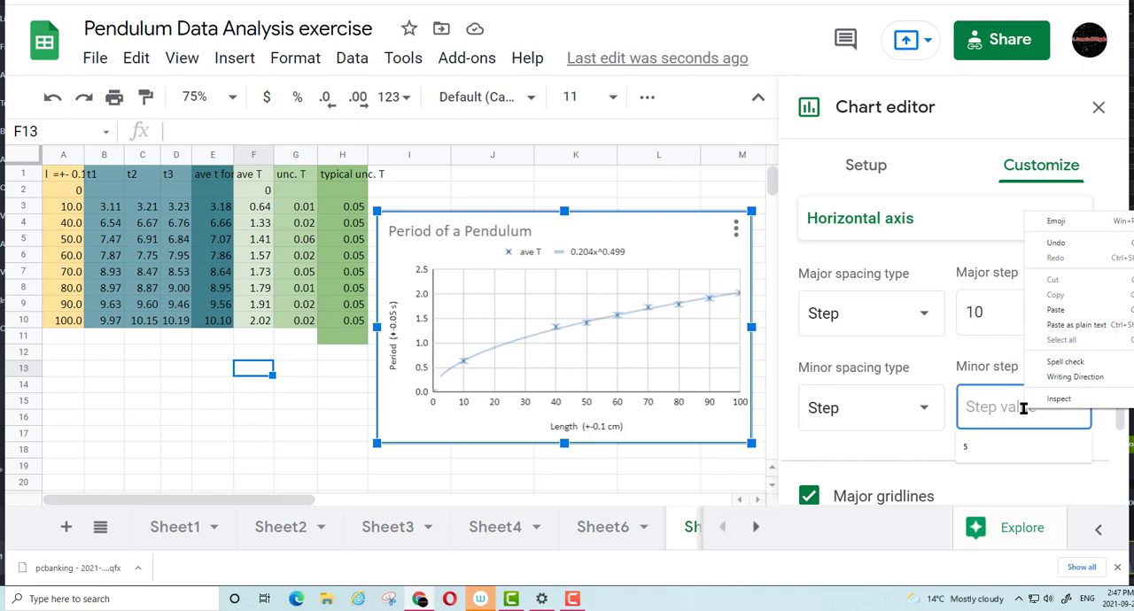
click(1055, 309)
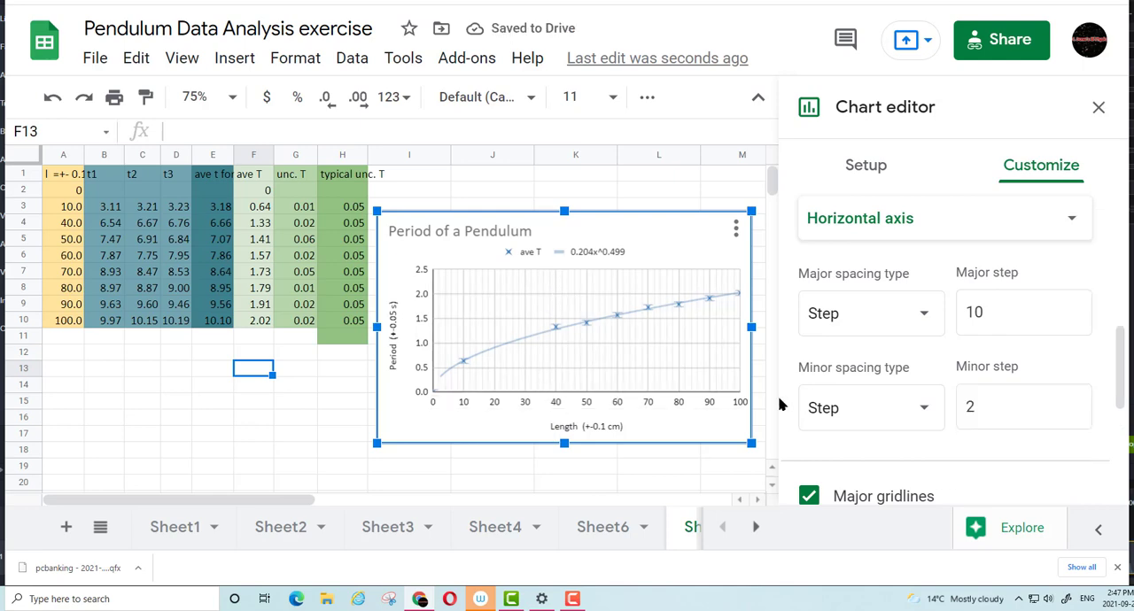
Switch the gridline settings to the vertical axis and choose a minor count for it
scroll(1039, 372, down, 1)
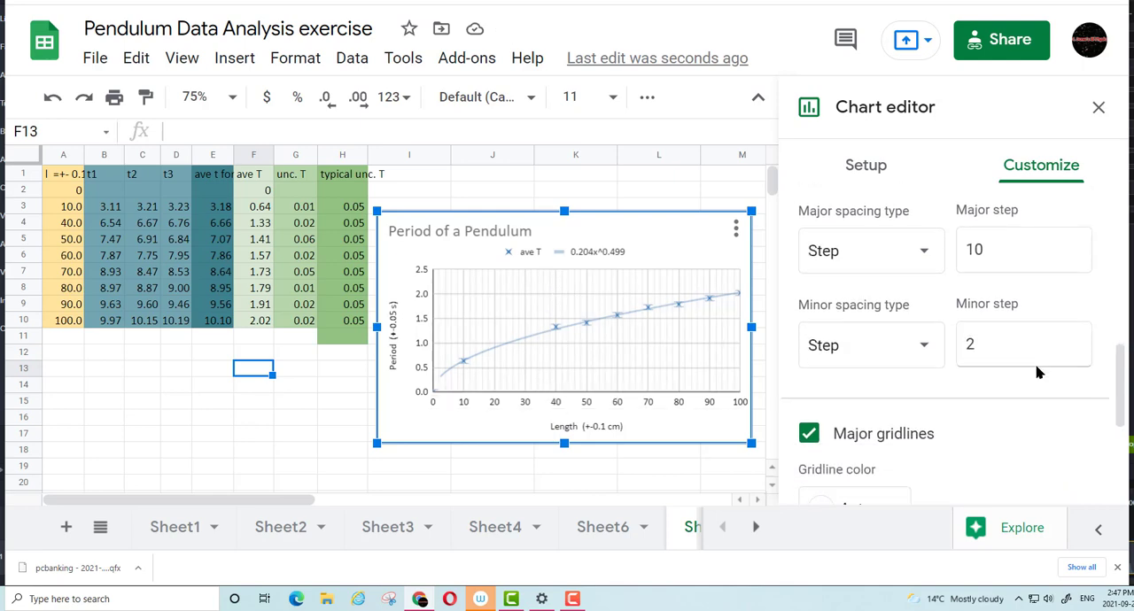
scroll(1038, 372, down, 2)
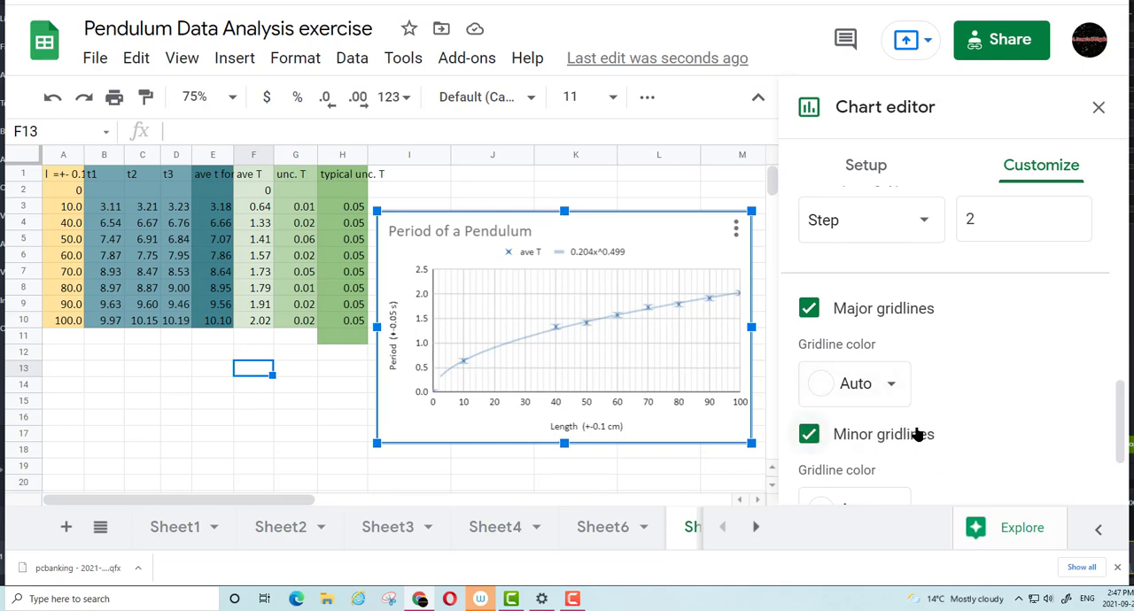
scroll(917, 434, up, 2)
scroll(924, 431, down, 2)
scroll(921, 423, up, 5)
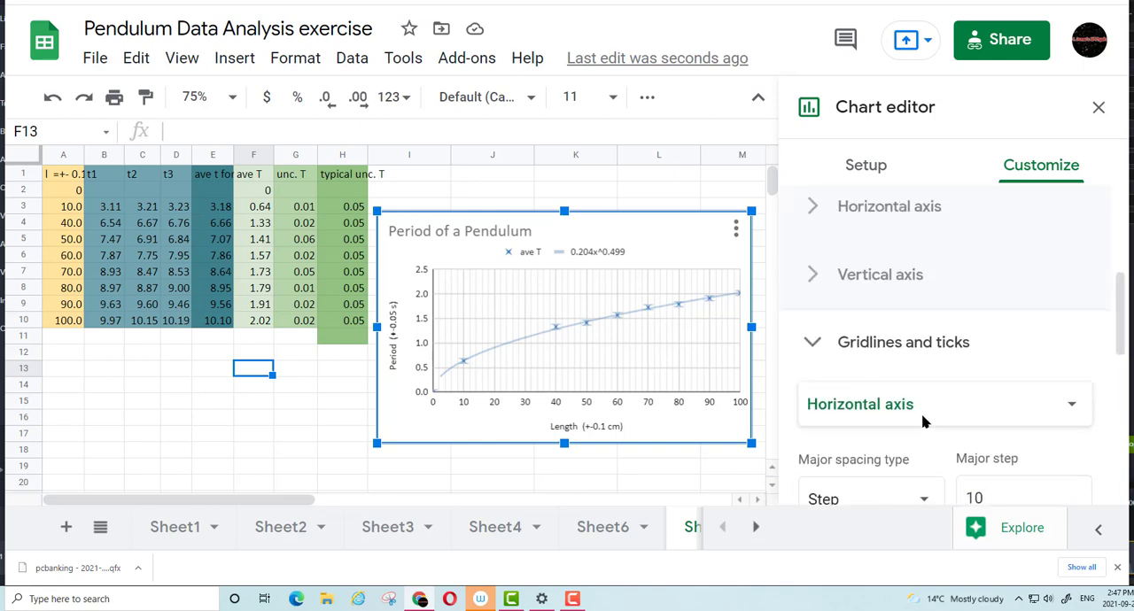
click(877, 404)
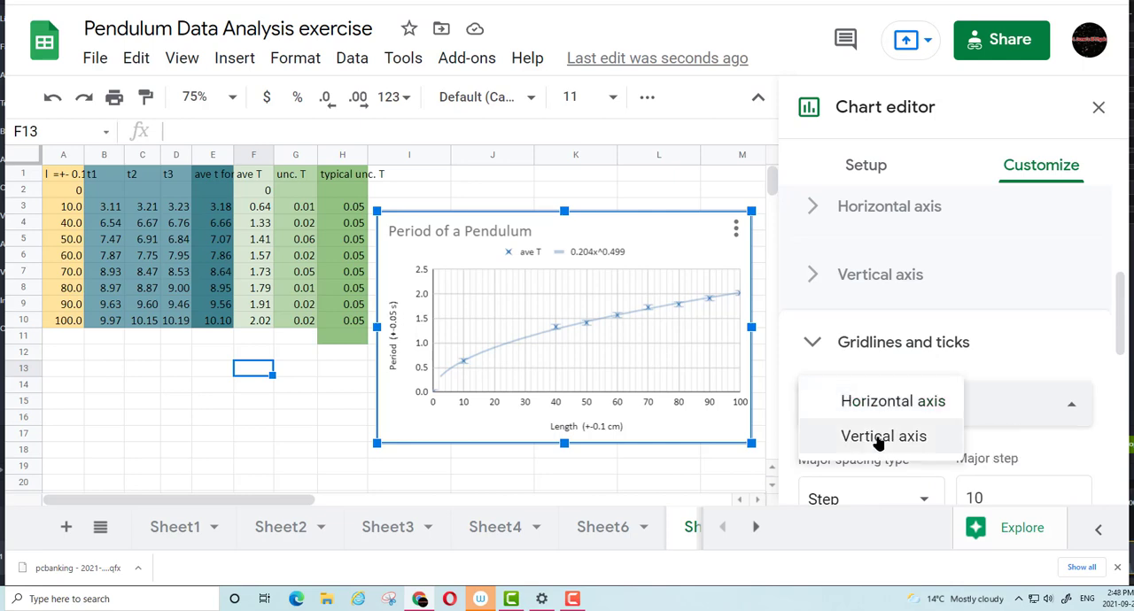
click(881, 435)
scroll(954, 421, down, 2)
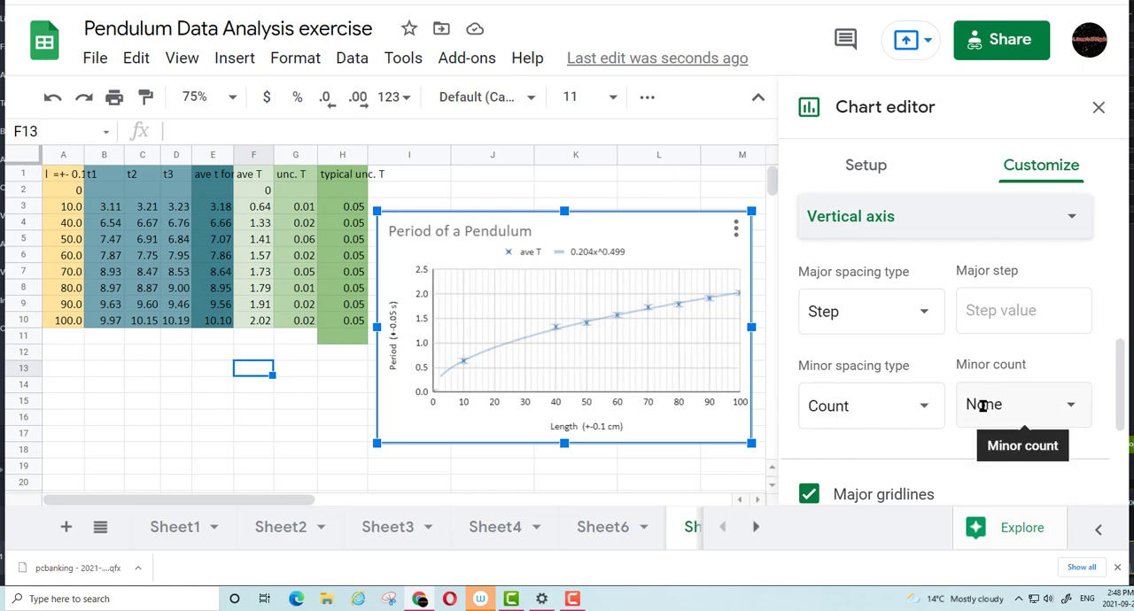
scroll(842, 370, down, 2)
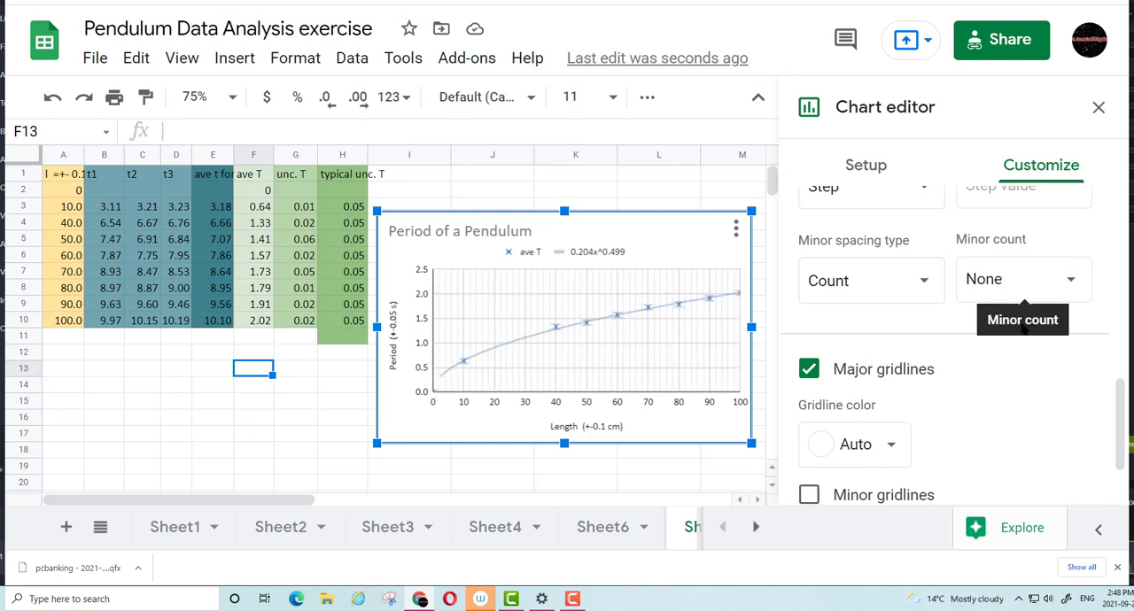
scroll(1059, 266, down, 1)
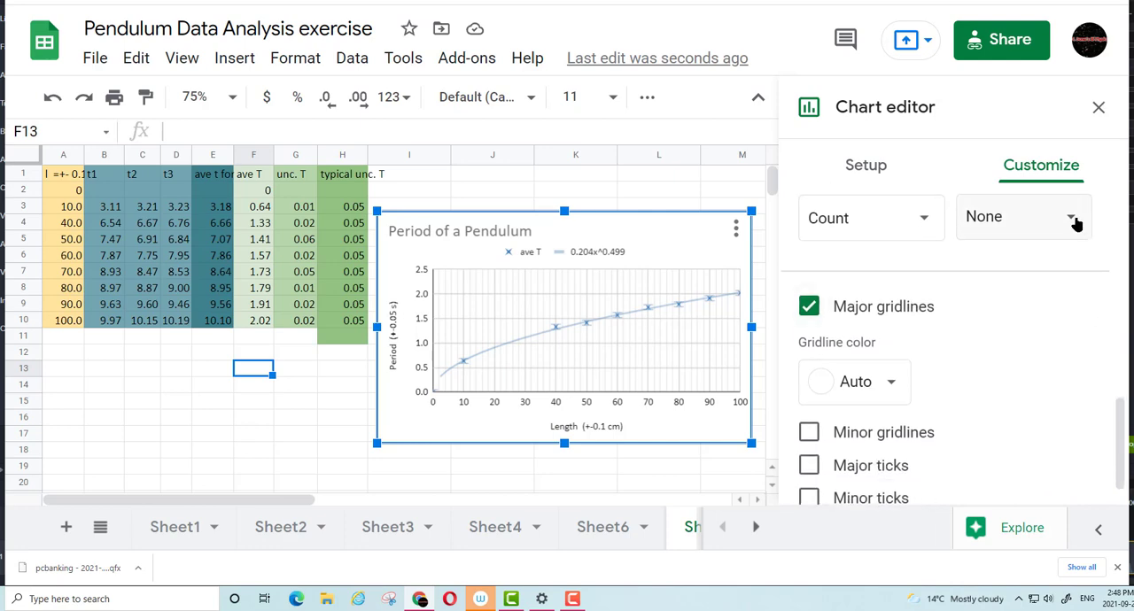
click(1075, 223)
click(1010, 440)
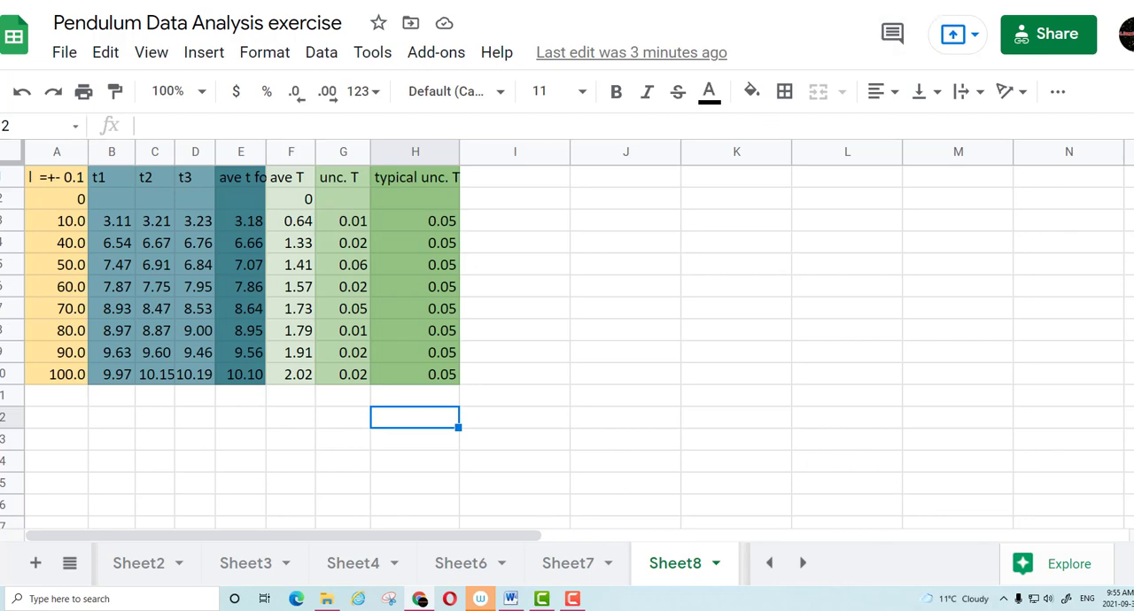
Switch to the Pendulum Jamboard and handwrite T = 2π√(l/g), with the rearranged form T = 2π/√g · √l beneath it
key(ctrl+Tab)
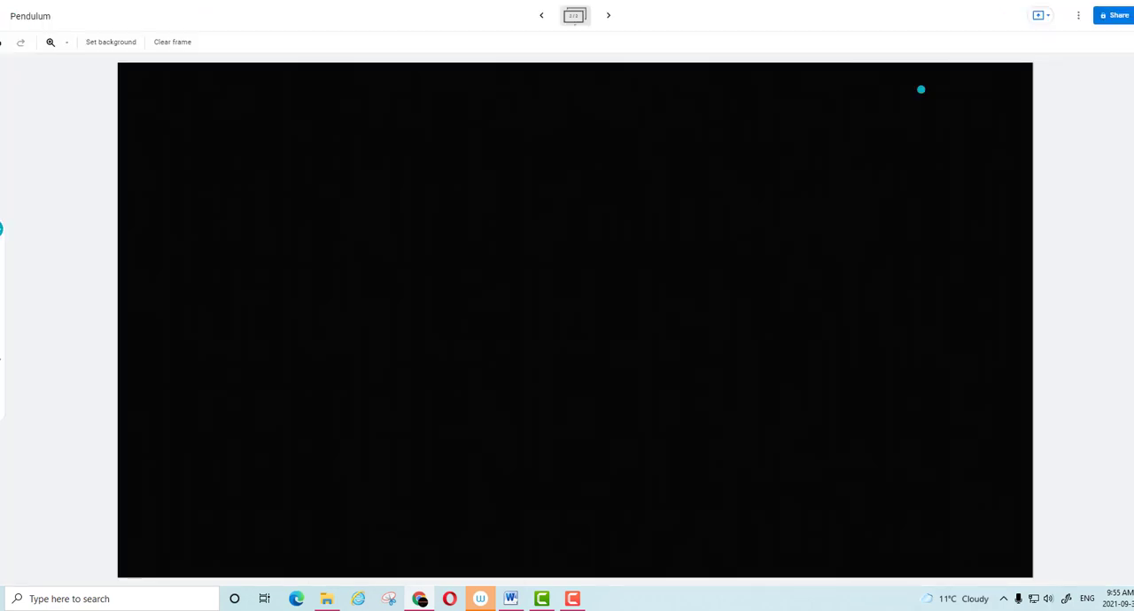
mouse_move(220, 108)
mouse_down()
mouse_move(220, 137)
mouse_move(239, 103)
mouse_move(312, 125)
mouse_move(379, 89)
mouse_move(410, 97)
mouse_move(391, 136)
mouse_move(422, 143)
mouse_up()
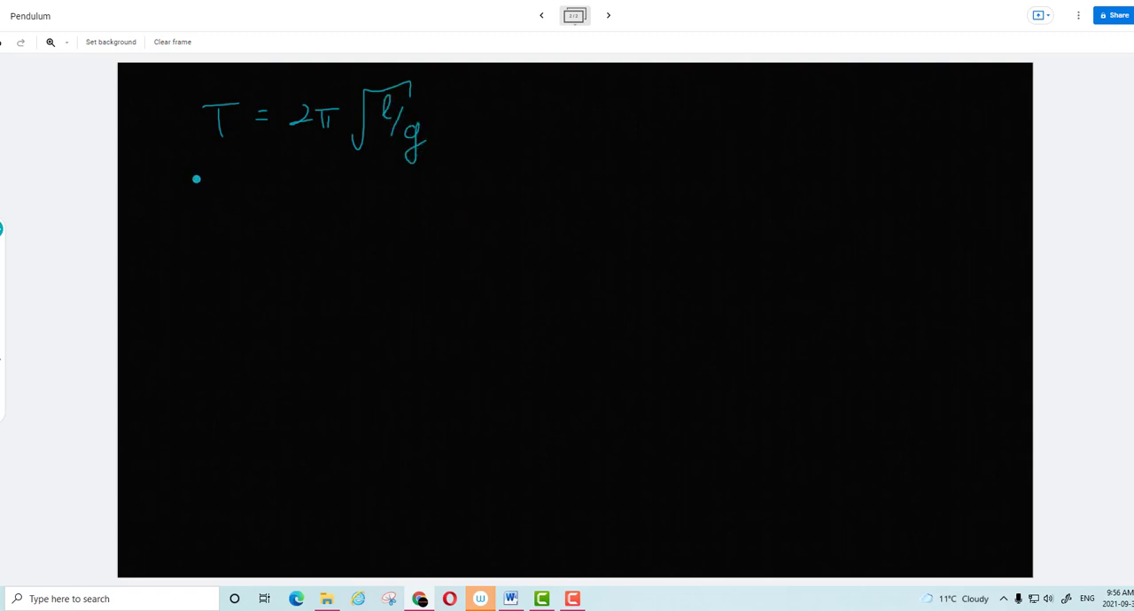
drag(196, 178, 196, 208)
drag(183, 175, 250, 188)
drag(241, 192, 317, 196)
drag(300, 180, 330, 178)
drag(279, 203, 331, 201)
mouse_move(280, 228)
mouse_down()
mouse_move(321, 214)
mouse_move(311, 272)
mouse_up()
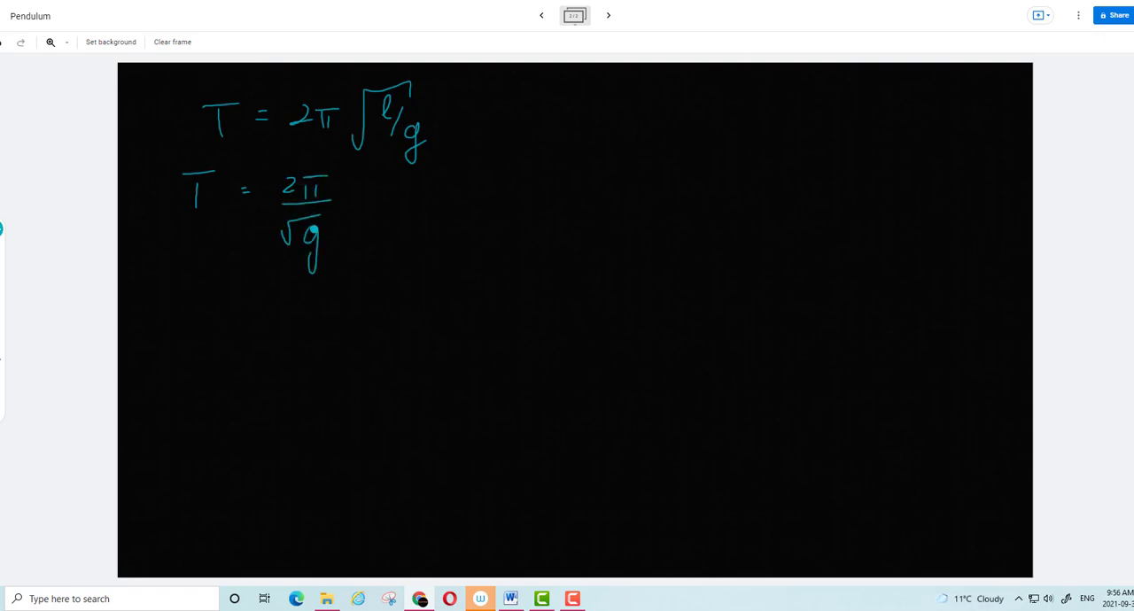
click(357, 203)
mouse_move(397, 204)
mouse_down()
mouse_move(440, 187)
mouse_move(447, 211)
mouse_up()
Using a red pen, draw arrows to T and √l in the second equation and label them y-var and x-var
click(2, 228)
click(69, 277)
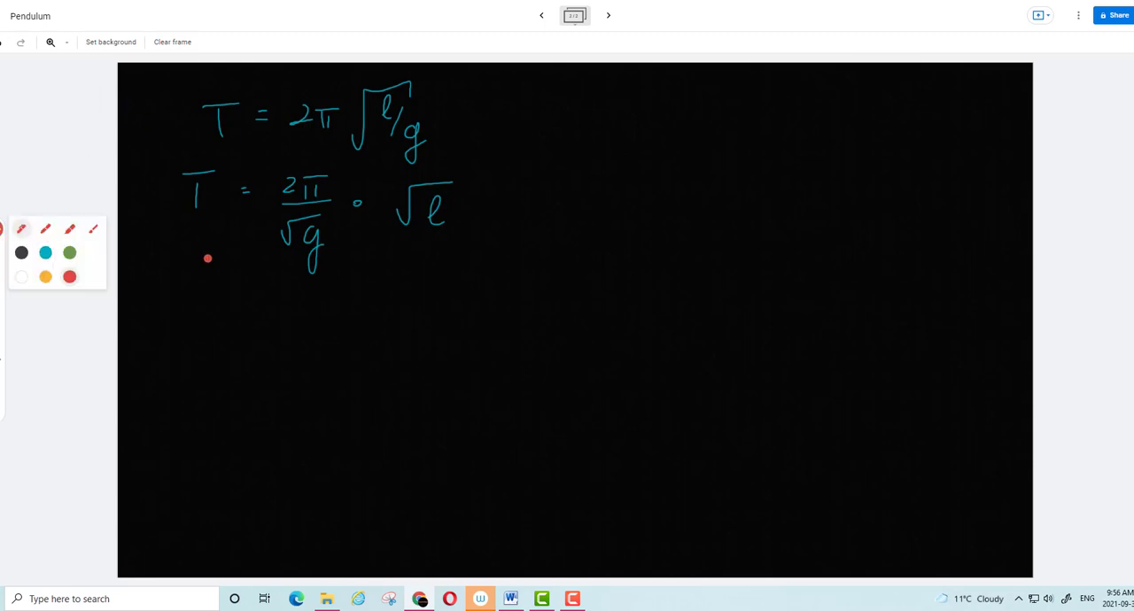
mouse_move(188, 228)
mouse_down()
mouse_move(202, 284)
mouse_move(204, 239)
mouse_up()
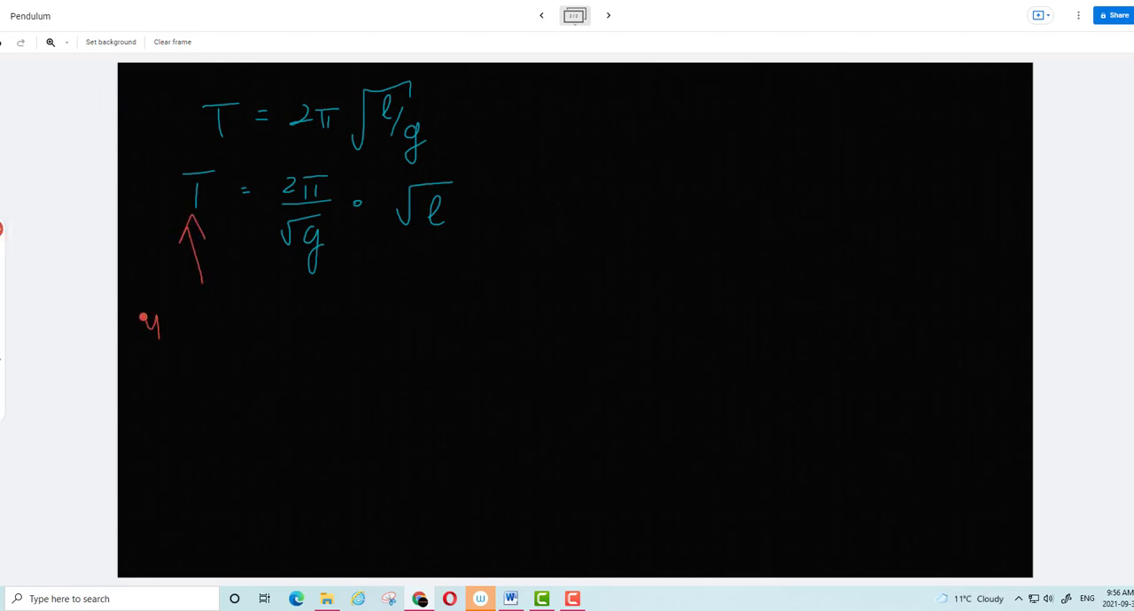
click(176, 324)
mouse_move(157, 315)
mouse_down()
mouse_move(157, 358)
mouse_move(194, 319)
mouse_move(218, 309)
mouse_move(223, 321)
mouse_move(238, 306)
mouse_up()
mouse_move(431, 238)
mouse_down()
mouse_move(443, 297)
mouse_move(444, 262)
mouse_up()
mouse_move(448, 328)
mouse_down()
mouse_move(436, 333)
mouse_move(492, 308)
mouse_move(509, 322)
mouse_move(530, 304)
mouse_up()
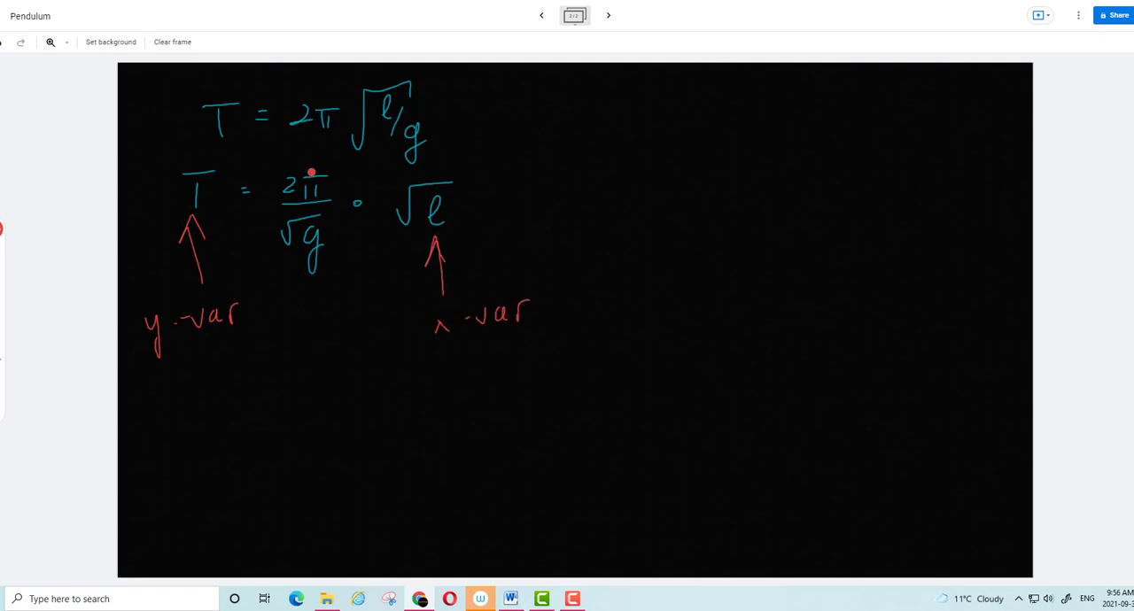
Circle the 2π/√g factor in red and label it with an arrow as the const slope
mouse_move(295, 158)
mouse_down()
mouse_move(320, 158)
mouse_move(262, 270)
mouse_move(357, 219)
mouse_move(316, 159)
mouse_up()
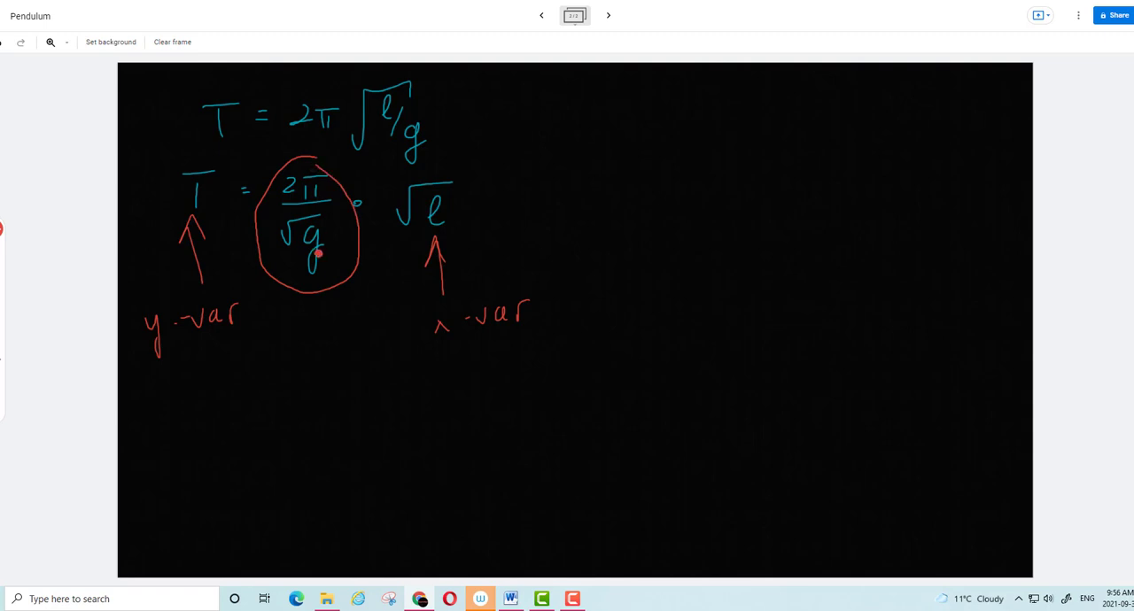
mouse_move(317, 285)
mouse_down()
mouse_move(317, 314)
mouse_move(326, 302)
mouse_up()
mouse_move(306, 341)
mouse_down()
mouse_move(317, 347)
mouse_move(329, 328)
mouse_move(338, 351)
mouse_up()
drag(326, 338, 333, 338)
click(347, 338)
drag(309, 376, 301, 392)
drag(317, 368, 332, 400)
drag(331, 378, 342, 384)
drag(346, 381, 356, 383)
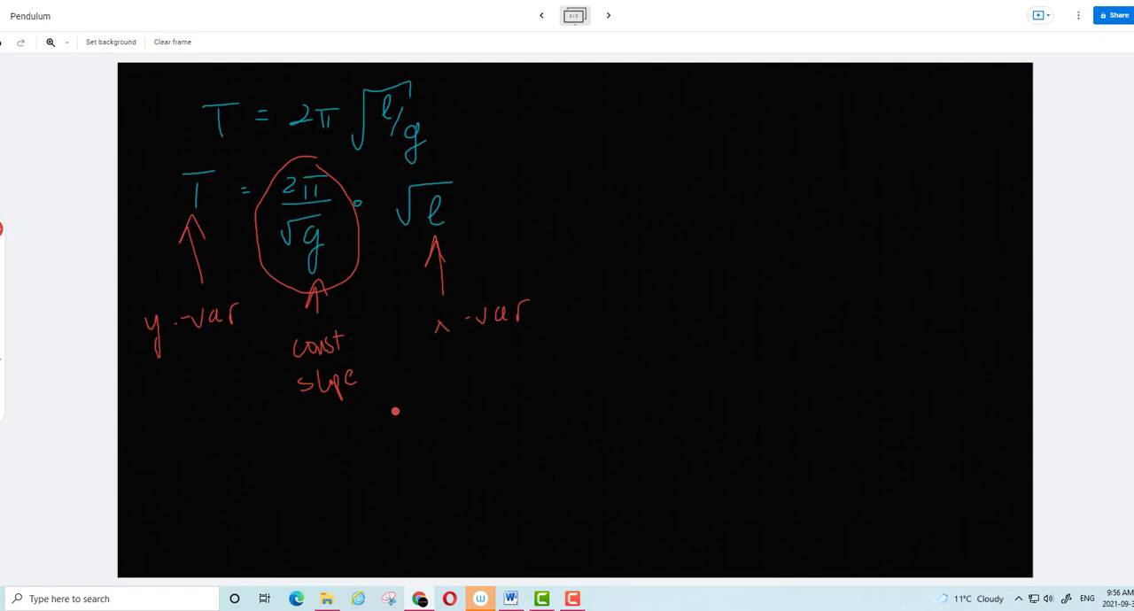
Sketch a red graph of T against √l with a straight line from the origin, labelled slope = 2π/√g
mouse_move(708, 105)
mouse_down()
mouse_move(722, 215)
mouse_move(879, 210)
mouse_up()
drag(868, 202, 865, 223)
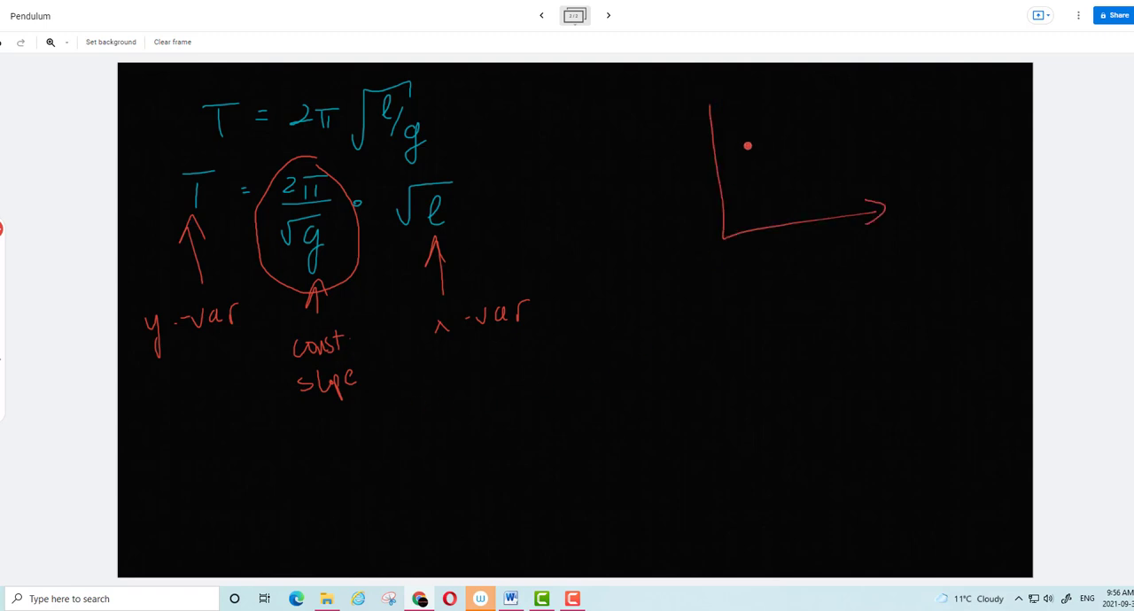
drag(707, 114, 729, 117)
mouse_move(647, 135)
mouse_down()
mouse_move(647, 160)
mouse_move(656, 129)
mouse_up()
mouse_move(819, 256)
mouse_down()
mouse_move(859, 237)
mouse_move(856, 264)
mouse_up()
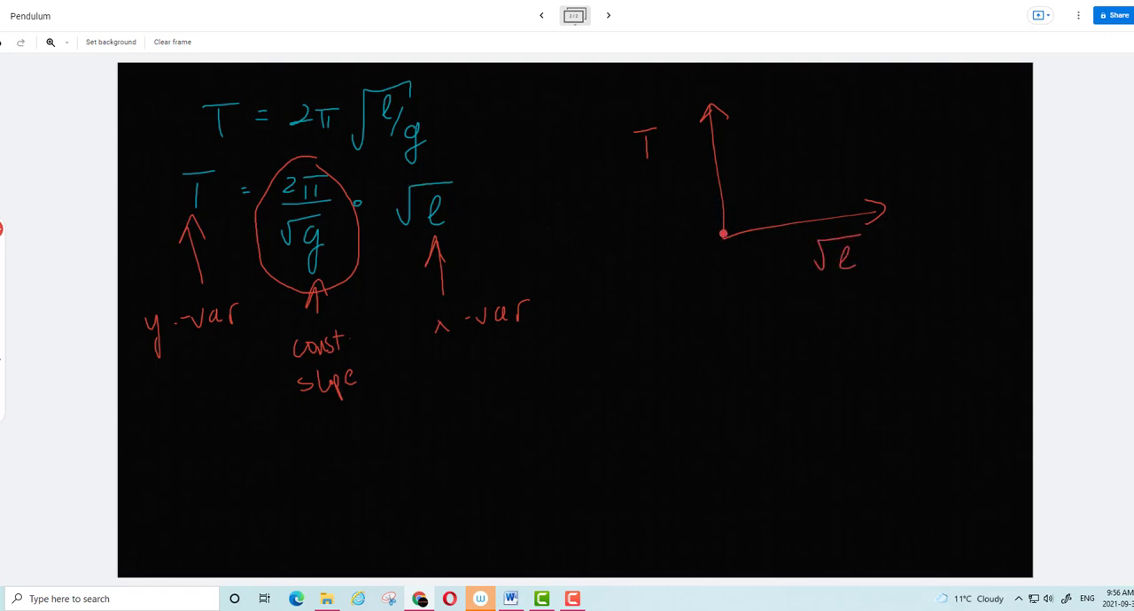
mouse_move(723, 234)
mouse_down()
mouse_move(814, 124)
mouse_move(868, 106)
mouse_move(886, 140)
mouse_move(912, 114)
mouse_move(927, 118)
mouse_up()
mouse_move(941, 104)
mouse_down()
mouse_move(954, 100)
mouse_move(966, 115)
mouse_move(963, 167)
mouse_up()
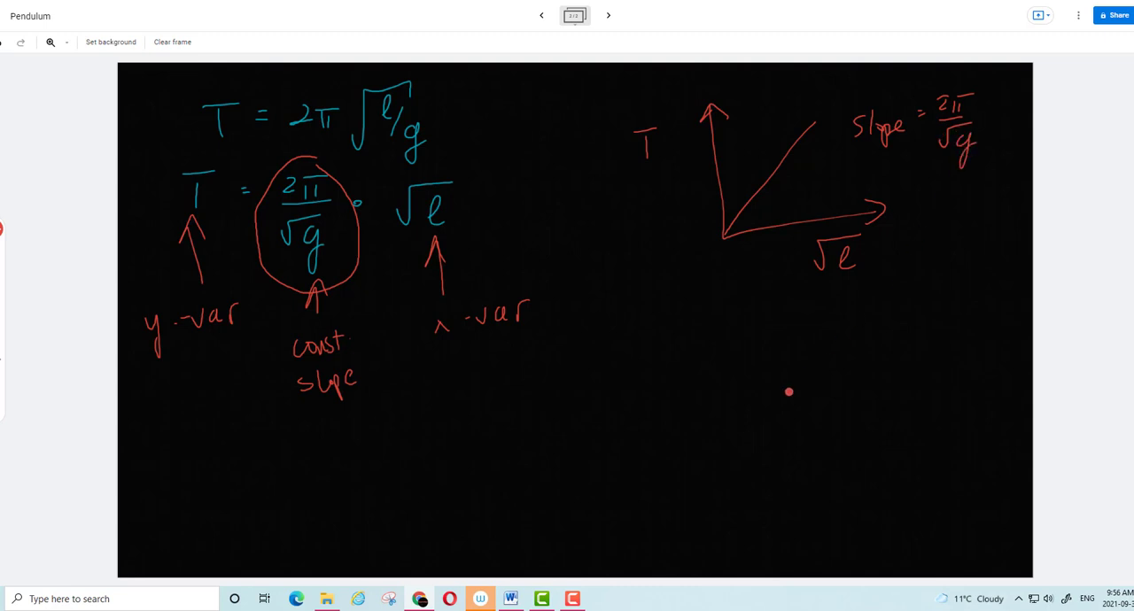
Using a green pen, handwrite the squared equation T² = 4π²/g · l below the red labels
click(1, 228)
click(69, 253)
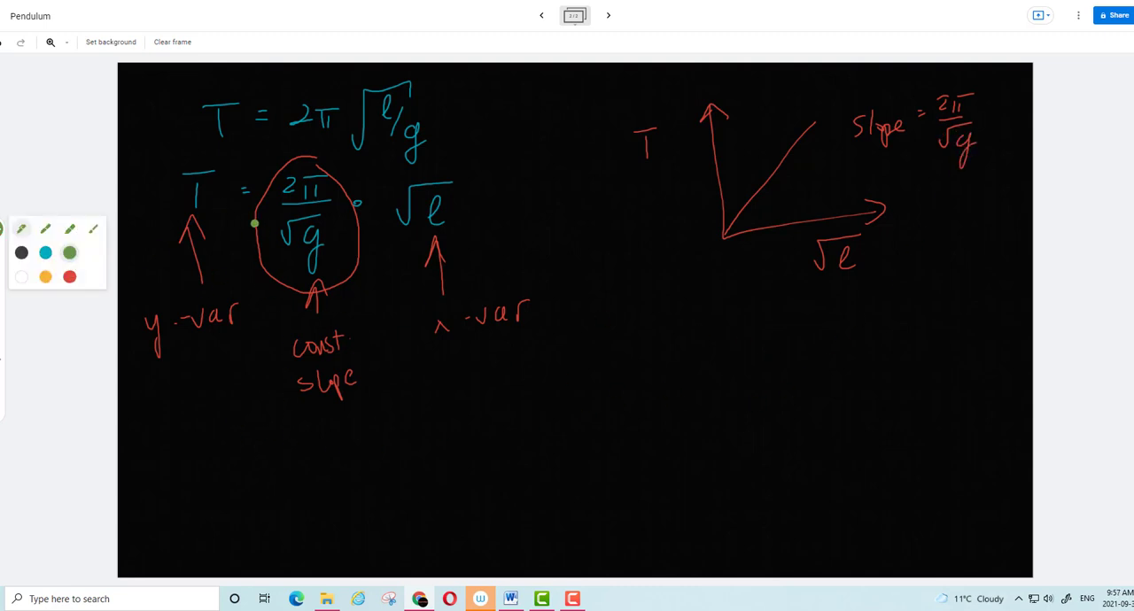
drag(203, 433, 203, 463)
drag(191, 430, 299, 434)
drag(283, 443, 332, 448)
mouse_move(334, 431)
mouse_down()
mouse_move(353, 429)
mouse_move(337, 449)
mouse_up()
mouse_move(347, 432)
mouse_down()
mouse_move(351, 448)
mouse_move(375, 429)
mouse_up()
mouse_move(325, 460)
mouse_down()
mouse_move(360, 456)
mouse_move(356, 516)
mouse_up()
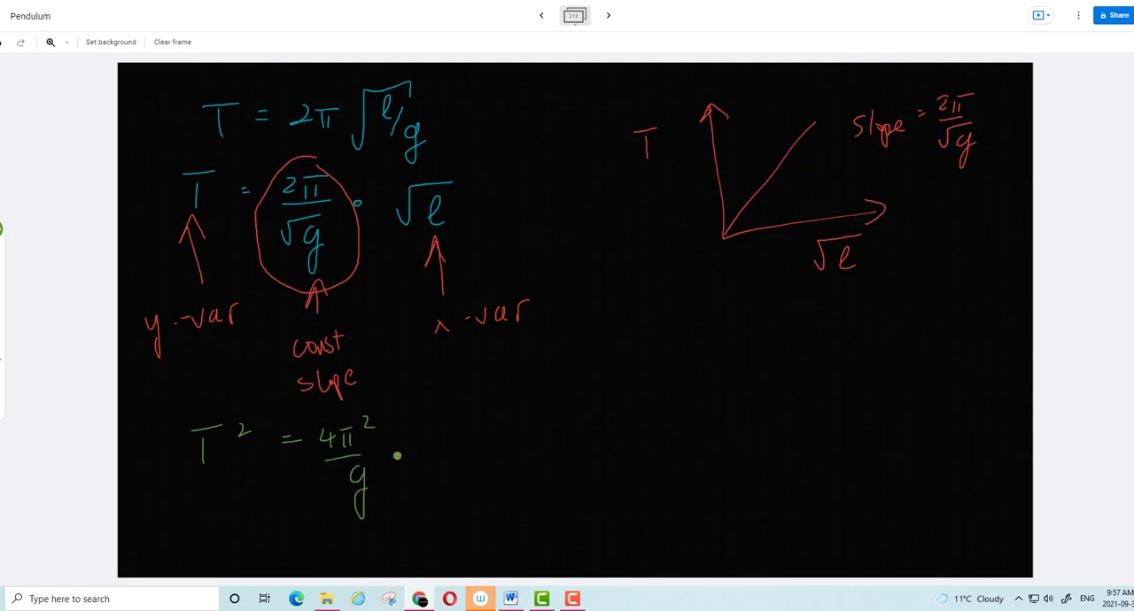
drag(437, 453, 468, 443)
Annotate the squared equation in green, marking l as x-var, T² as y-var and 4π²/g as slope
mouse_move(477, 518)
mouse_down()
mouse_move(463, 483)
mouse_move(504, 524)
mouse_move(573, 501)
mouse_up()
mouse_move(217, 491)
mouse_down()
mouse_move(205, 489)
mouse_move(233, 525)
mouse_up()
drag(242, 519, 250, 516)
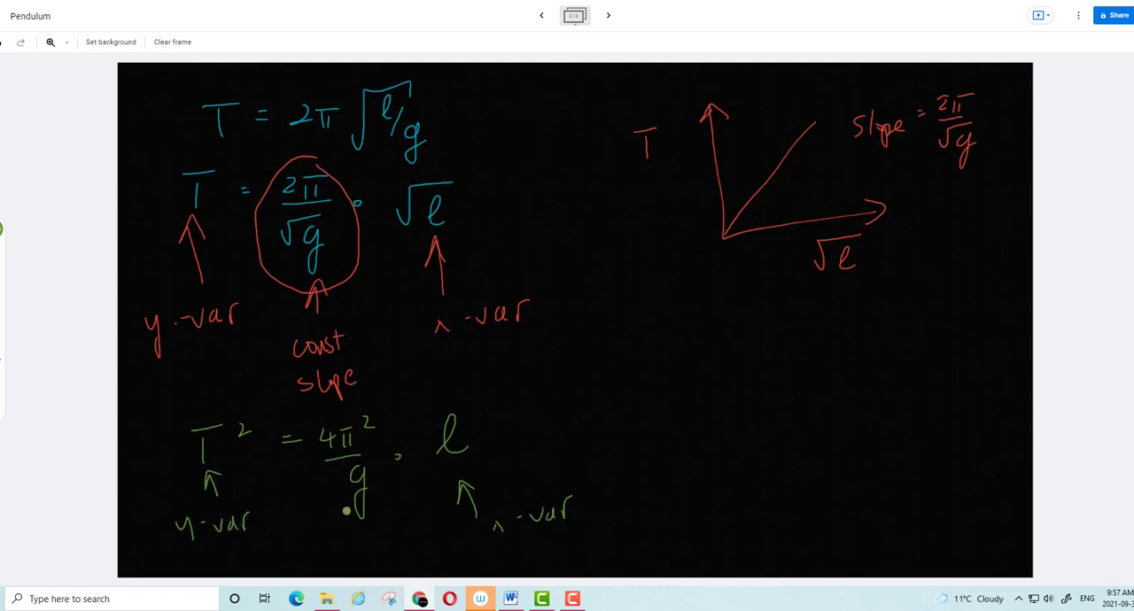
drag(321, 512, 395, 501)
drag(343, 530, 335, 546)
drag(348, 546, 355, 547)
Sketch a green graph of T² against l with a straight line from the origin, labelled slope = 4π²/g
mouse_move(742, 376)
mouse_down()
mouse_move(746, 481)
mouse_move(896, 488)
mouse_move(918, 507)
mouse_up()
drag(738, 384, 772, 386)
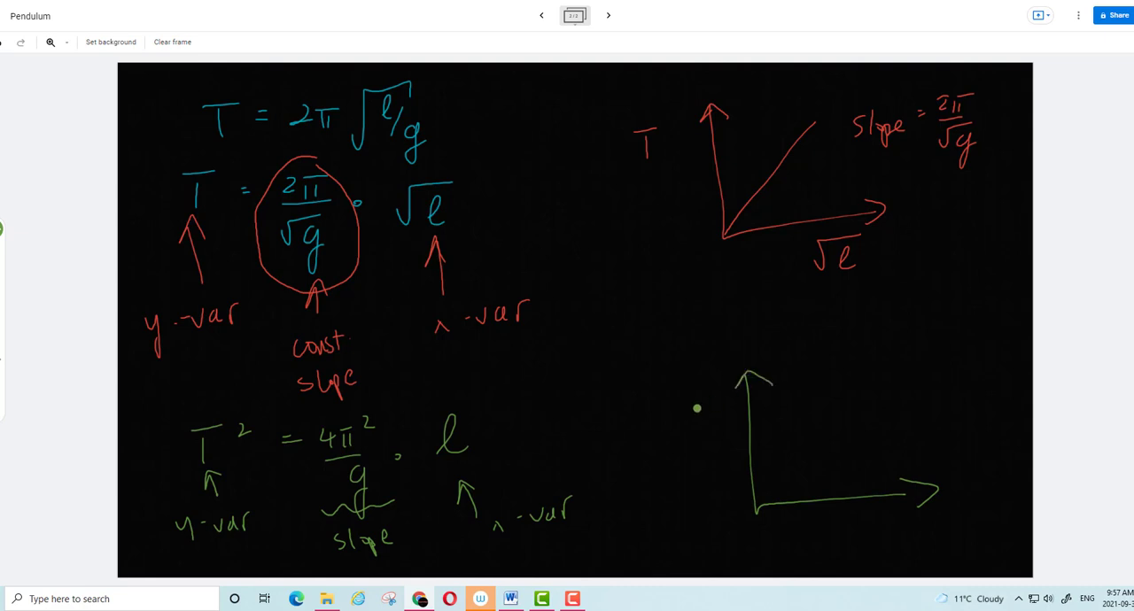
drag(690, 415, 691, 431)
drag(675, 399, 718, 396)
drag(855, 535, 868, 536)
drag(759, 507, 866, 397)
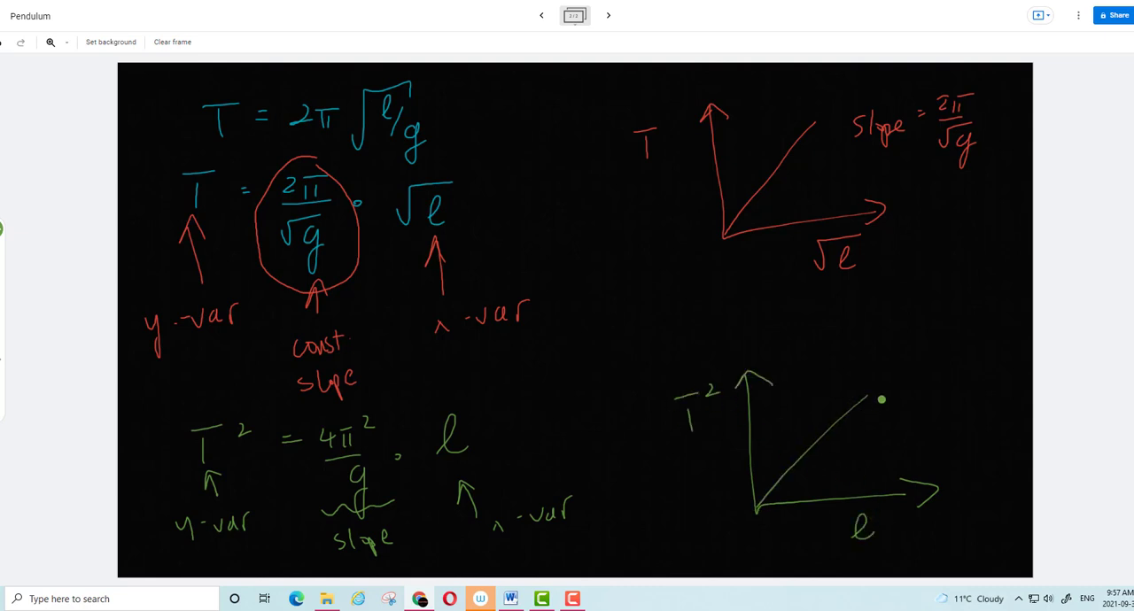
mouse_move(868, 357)
mouse_down()
mouse_move(913, 359)
mouse_move(950, 335)
mouse_move(966, 348)
mouse_move(978, 324)
mouse_move(961, 414)
mouse_up()
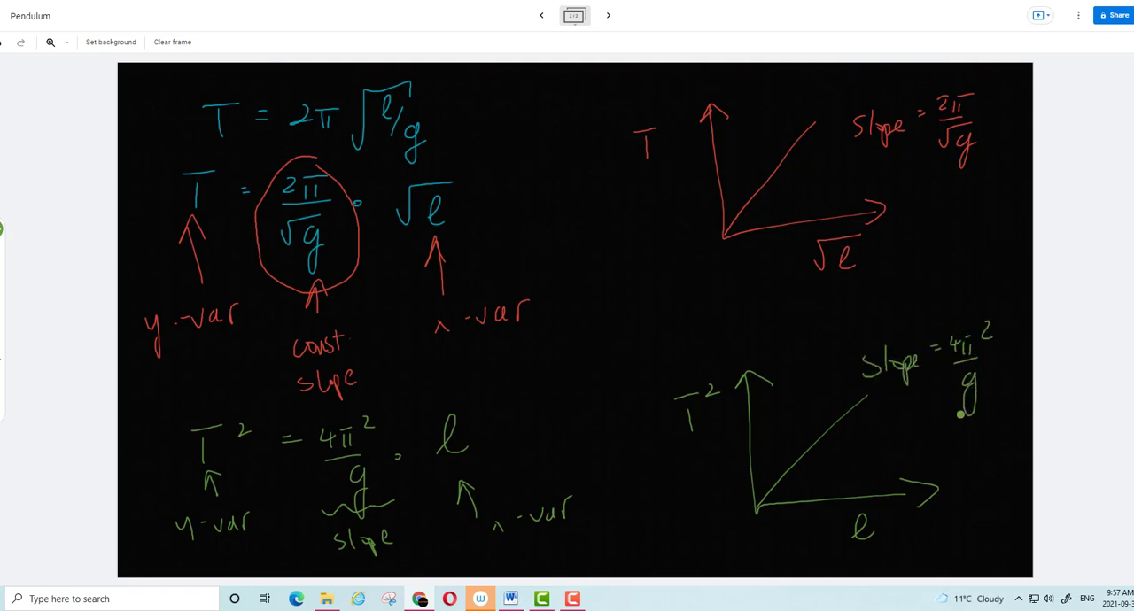
mouse_move(664, 82)
mouse_down()
mouse_move(636, 250)
mouse_move(886, 287)
mouse_move(1031, 168)
mouse_move(975, 74)
mouse_move(762, 89)
mouse_move(660, 75)
mouse_up()
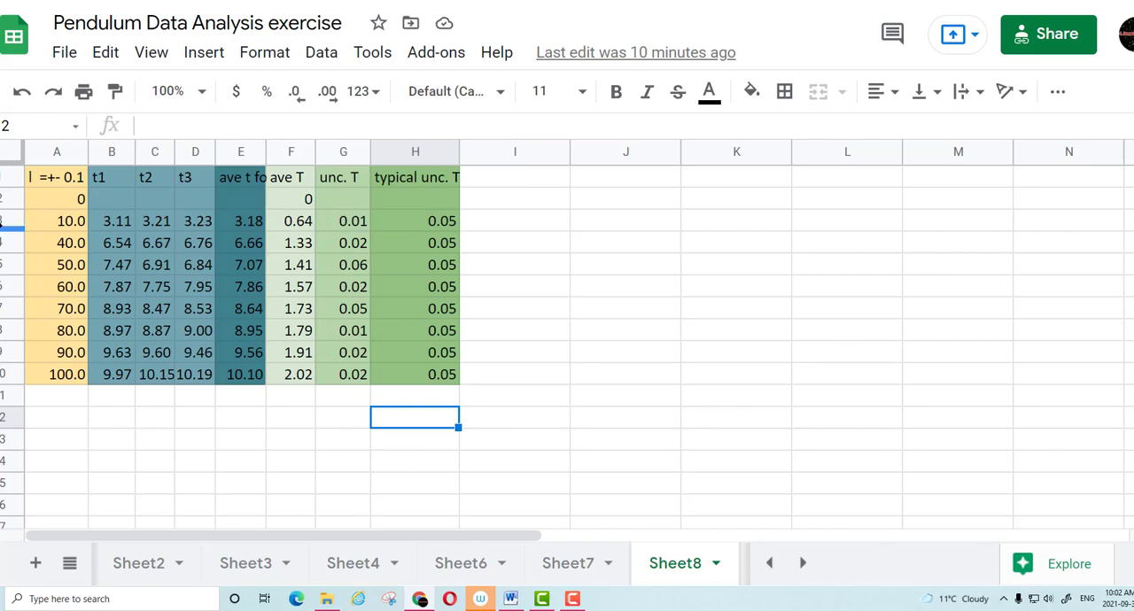
Return to the Google Sheets data on Sheet8 and insert an empty column to the right of length column A
right_click(72, 154)
click(55, 155)
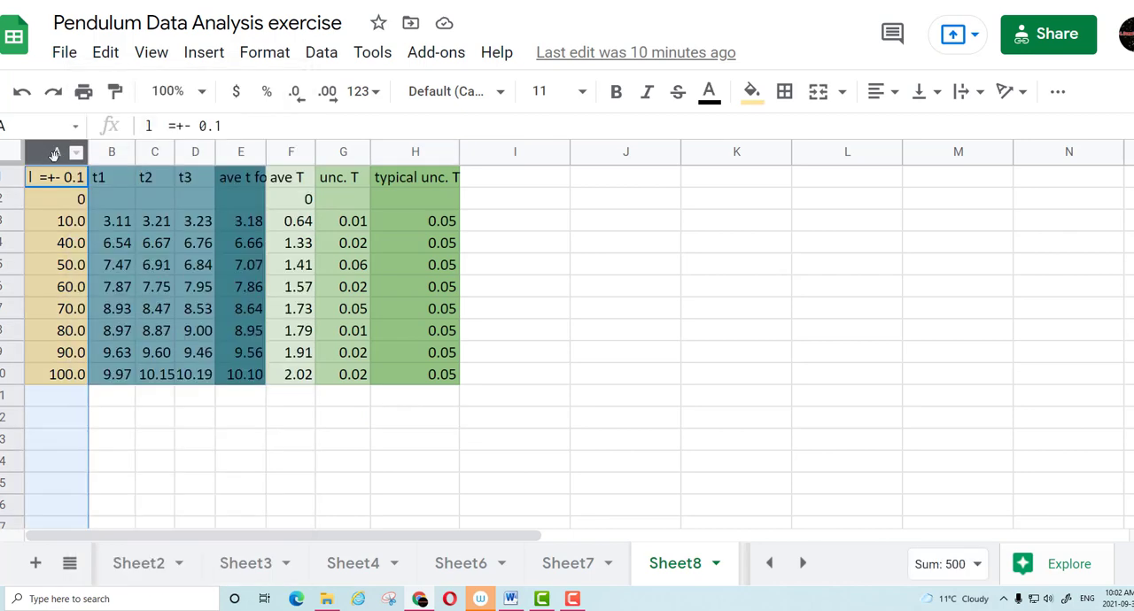
click(59, 200)
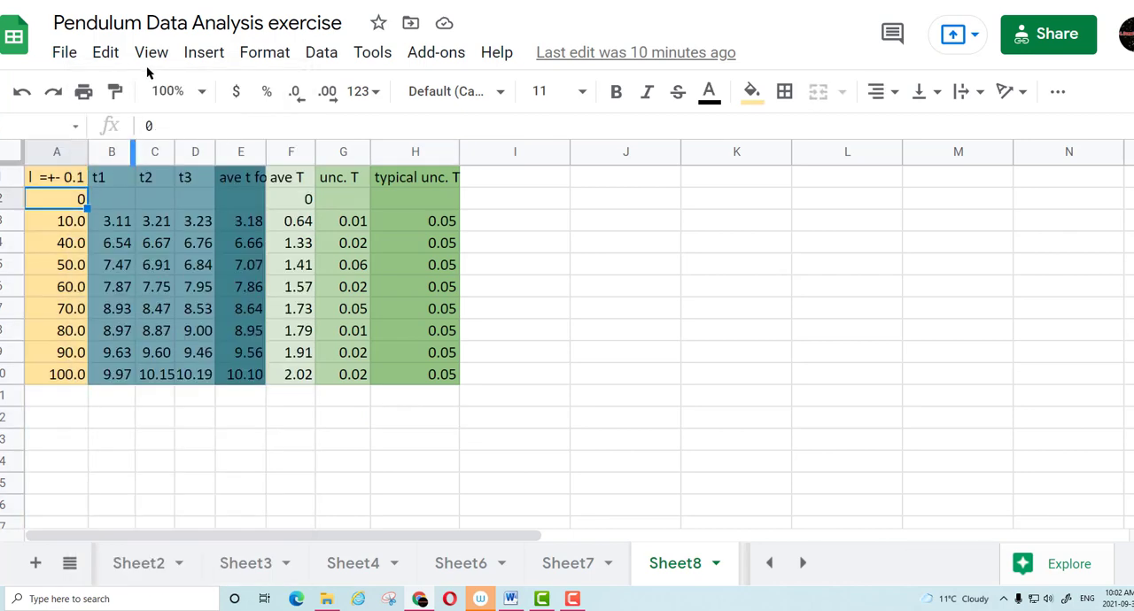
click(204, 55)
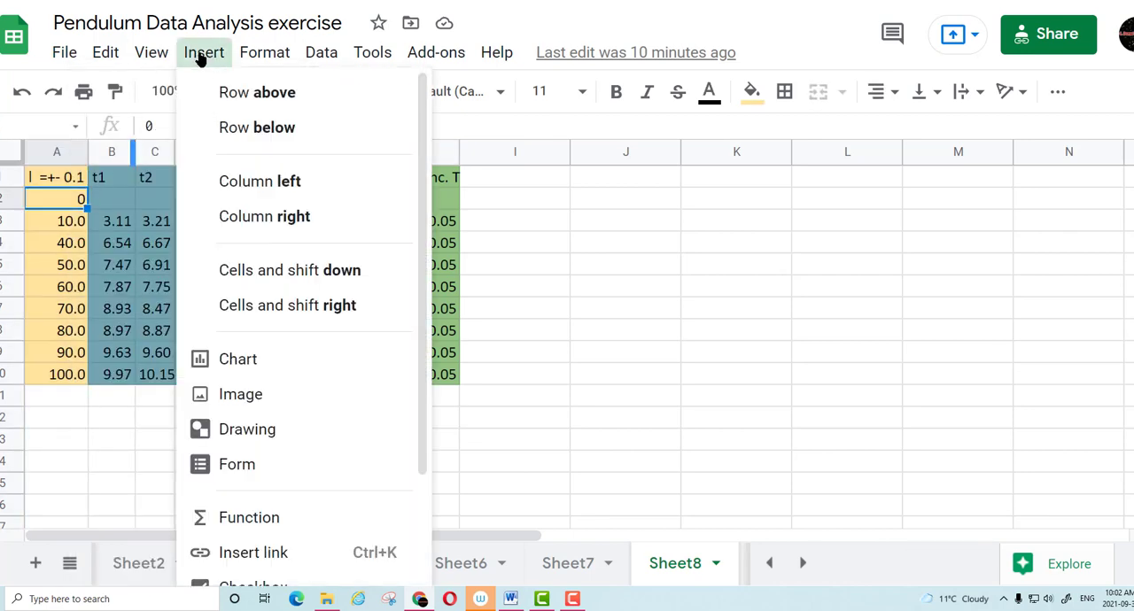
click(278, 218)
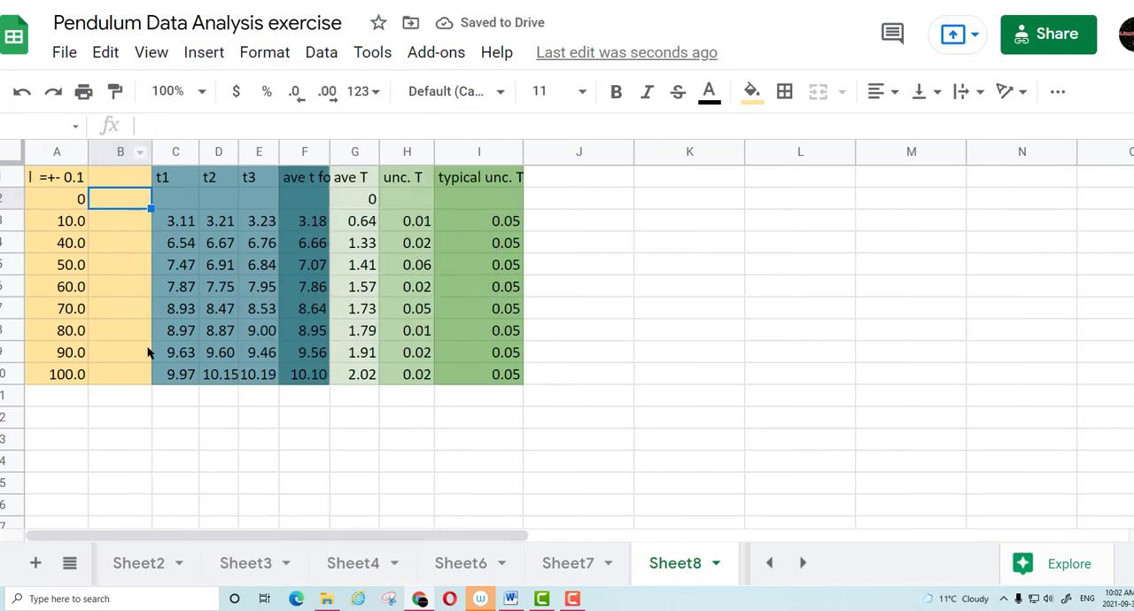
Enter the header sqrt l in cell B1 of the empty column beside the lengths
click(119, 180)
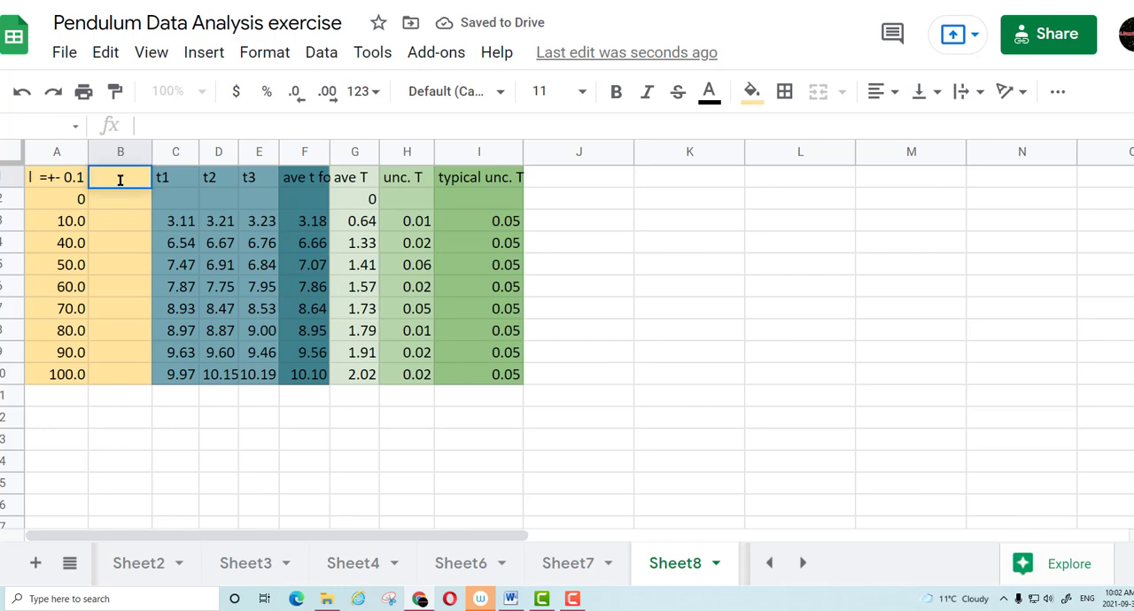
text(sqr)
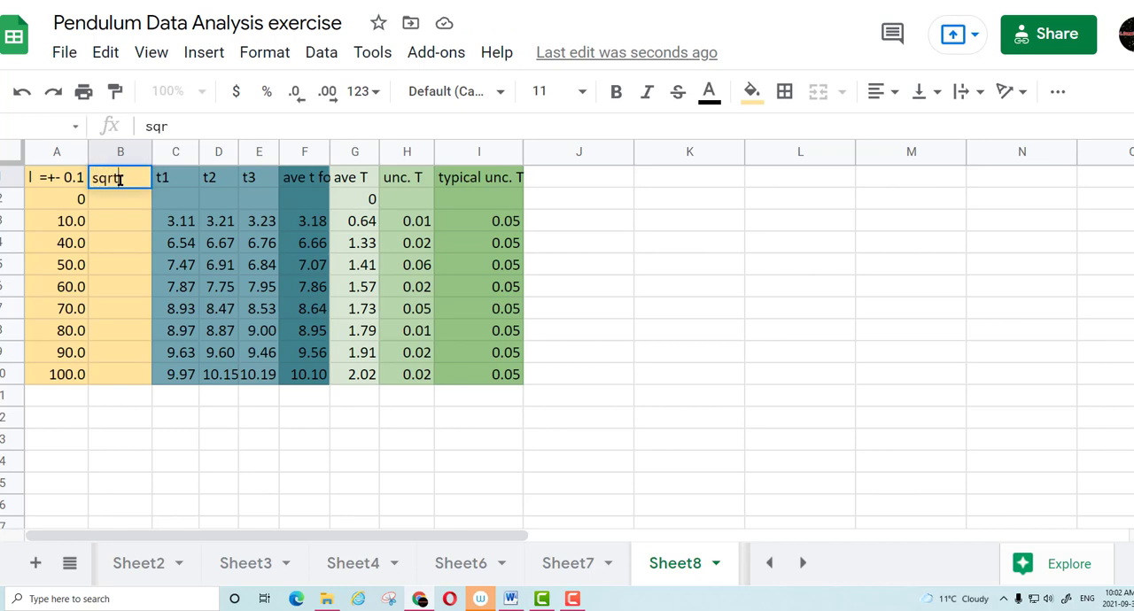
text(t l)
click(72, 202)
Enter the formula =sqrt(A2) in cell B2 to take the square root of the first length
double_click(123, 198)
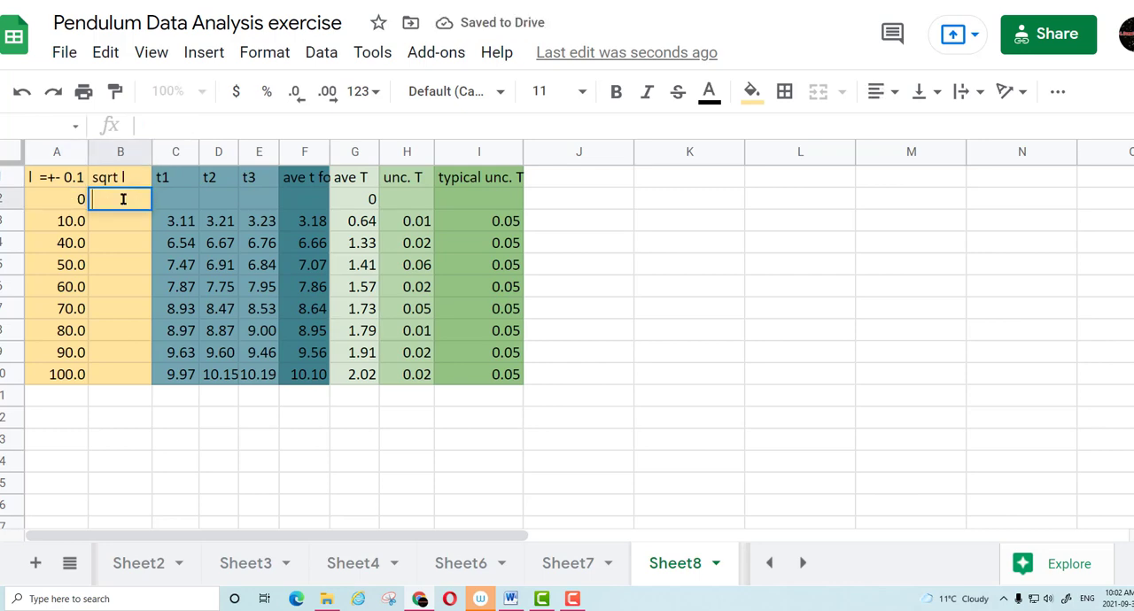
text(=)
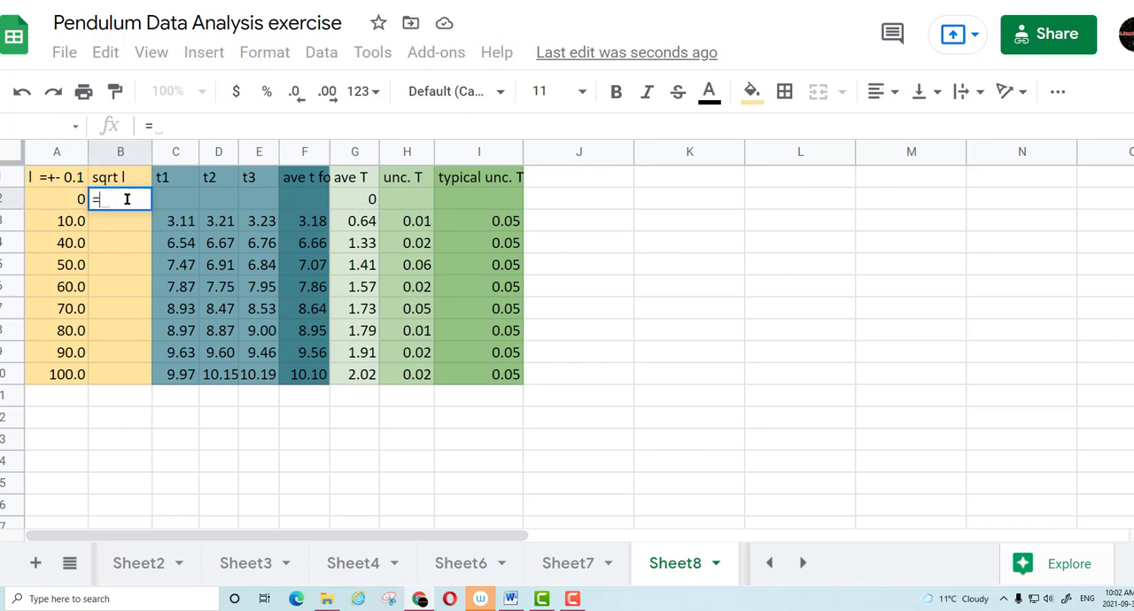
text(sqr)
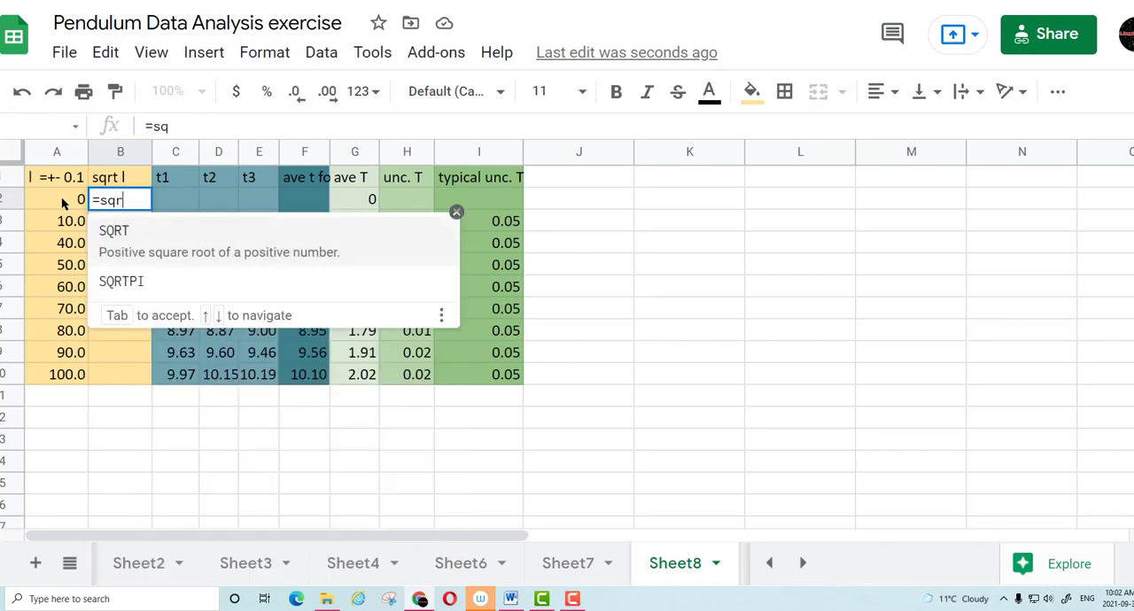
text(t()
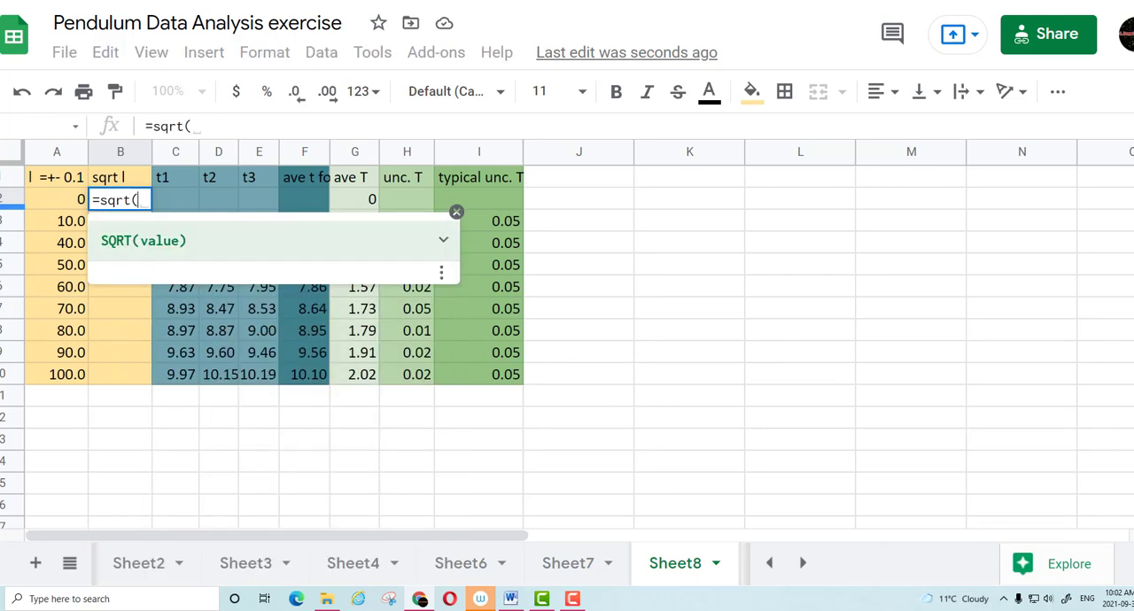
click(76, 203)
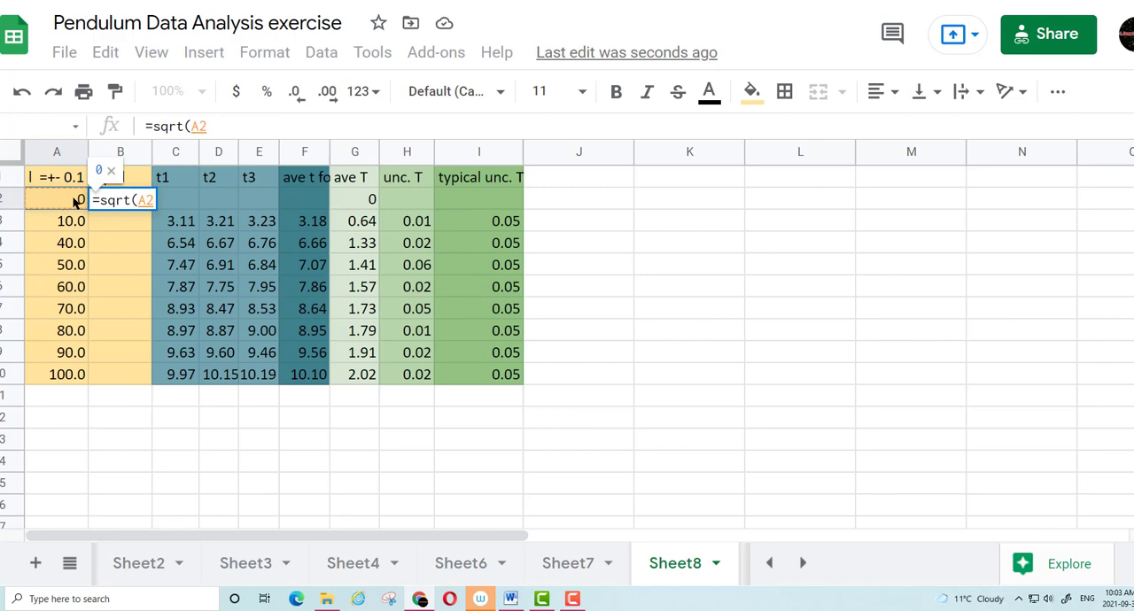
text())
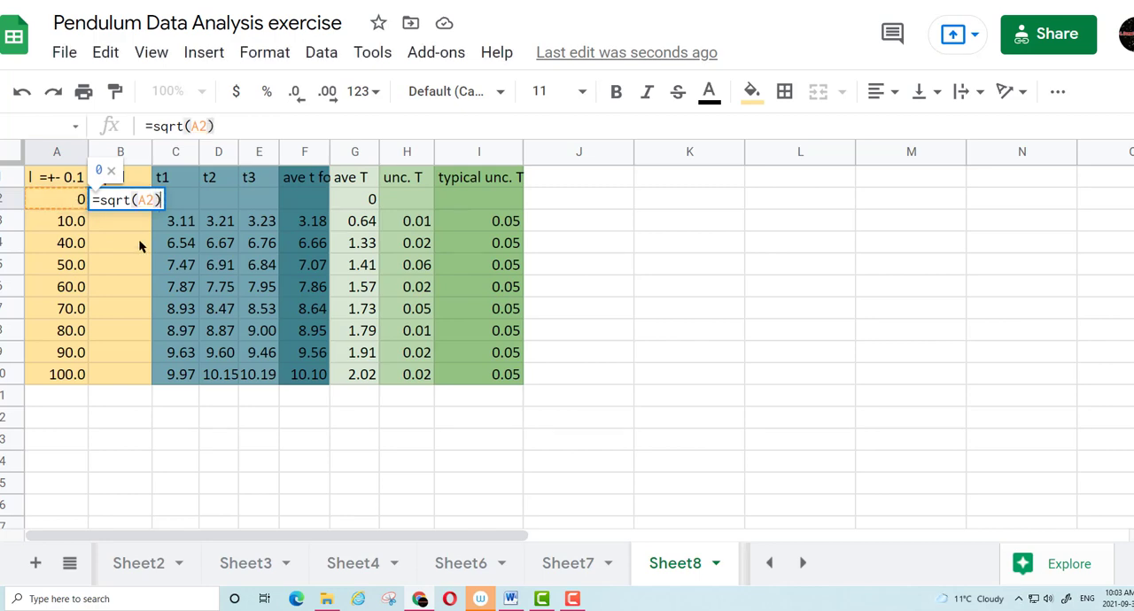
key(Return)
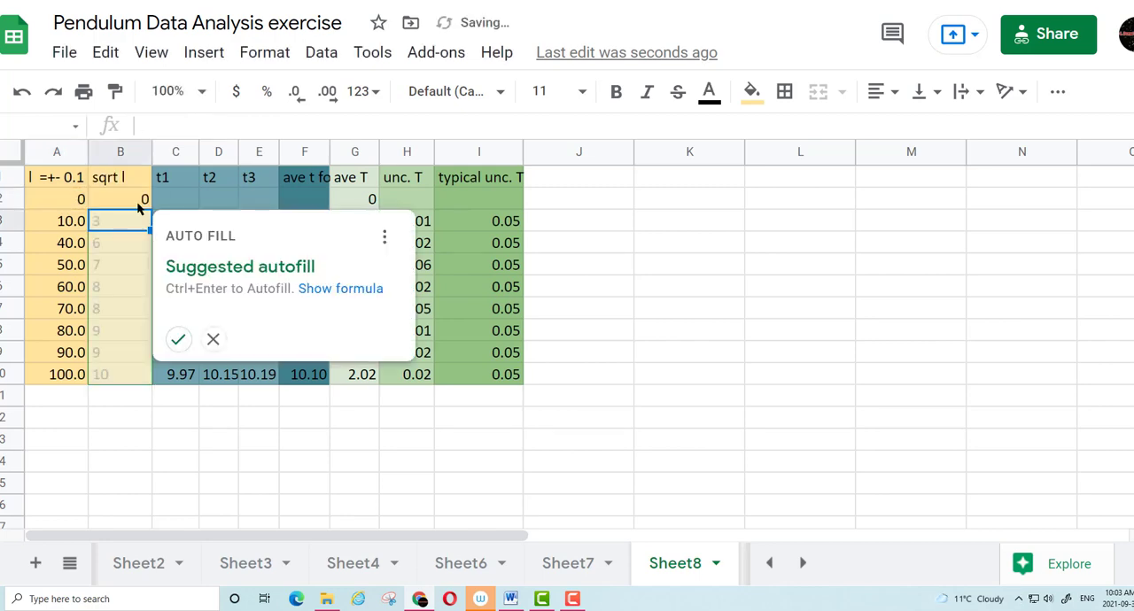
Fill the square-root formula from B2 down to B10 and show the values with two decimal places
click(137, 204)
drag(149, 211, 144, 372)
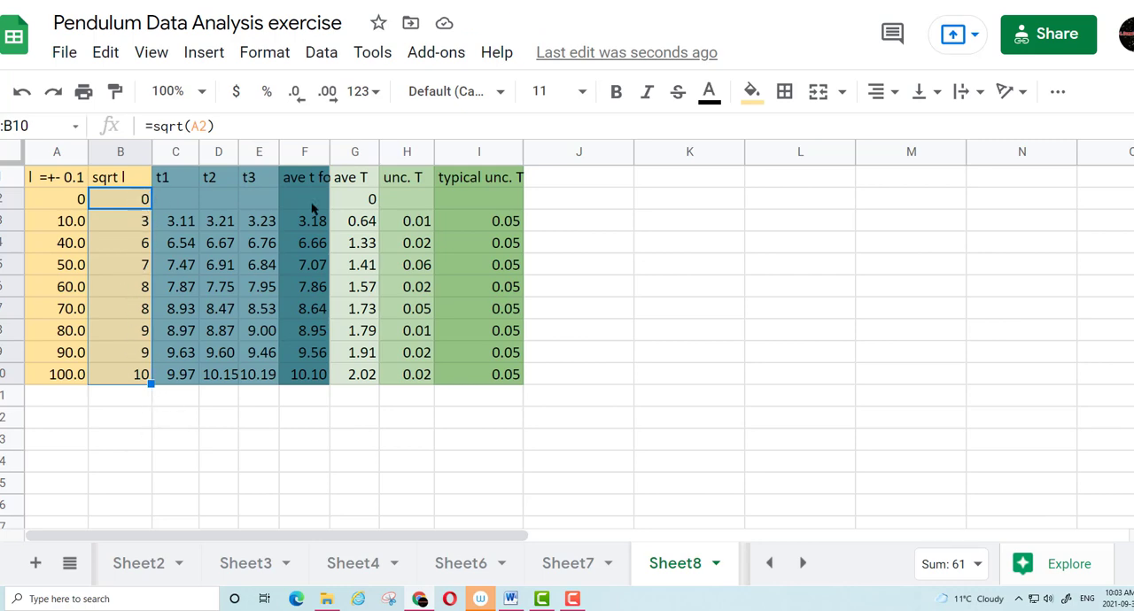
click(329, 94)
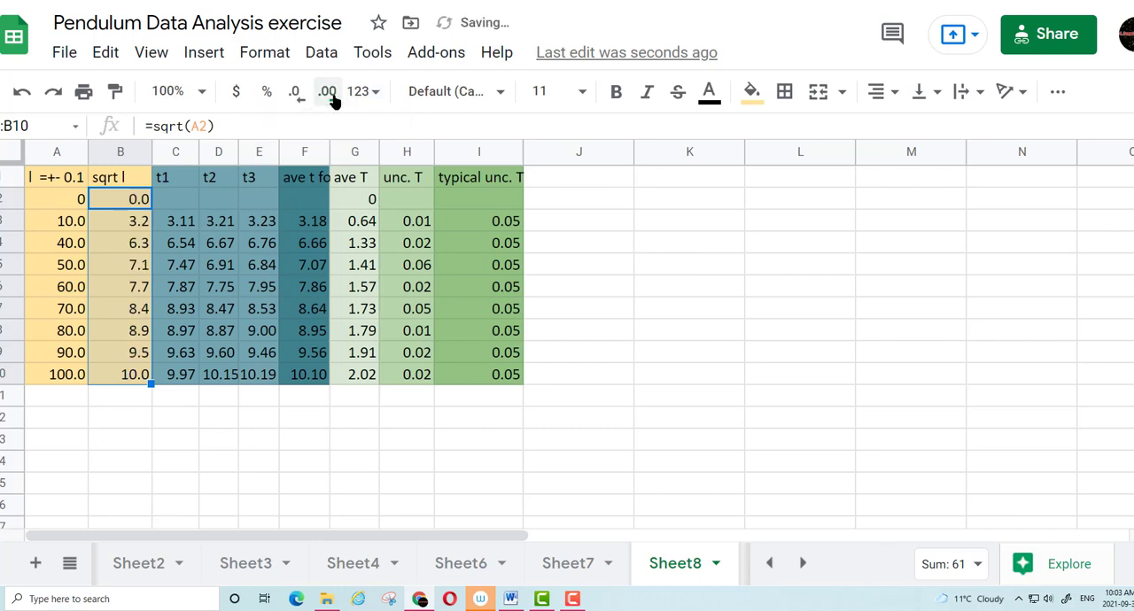
click(330, 94)
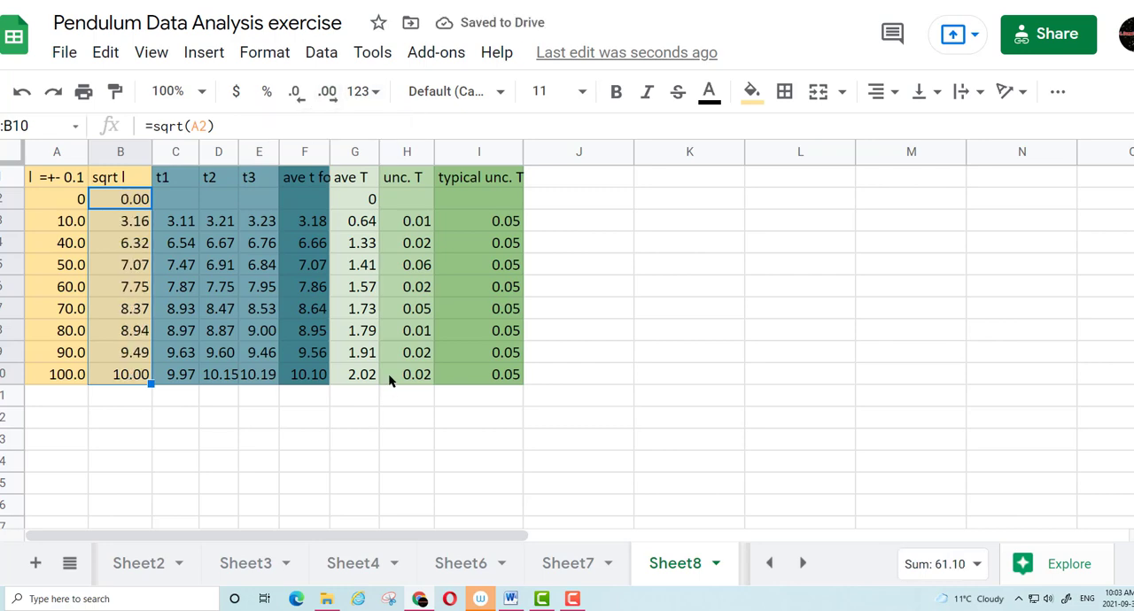
Insert a chart from the data range A1:I10 and set sqrt l as its X-axis
click(365, 461)
drag(56, 182, 56, 202)
drag(56, 239, 494, 385)
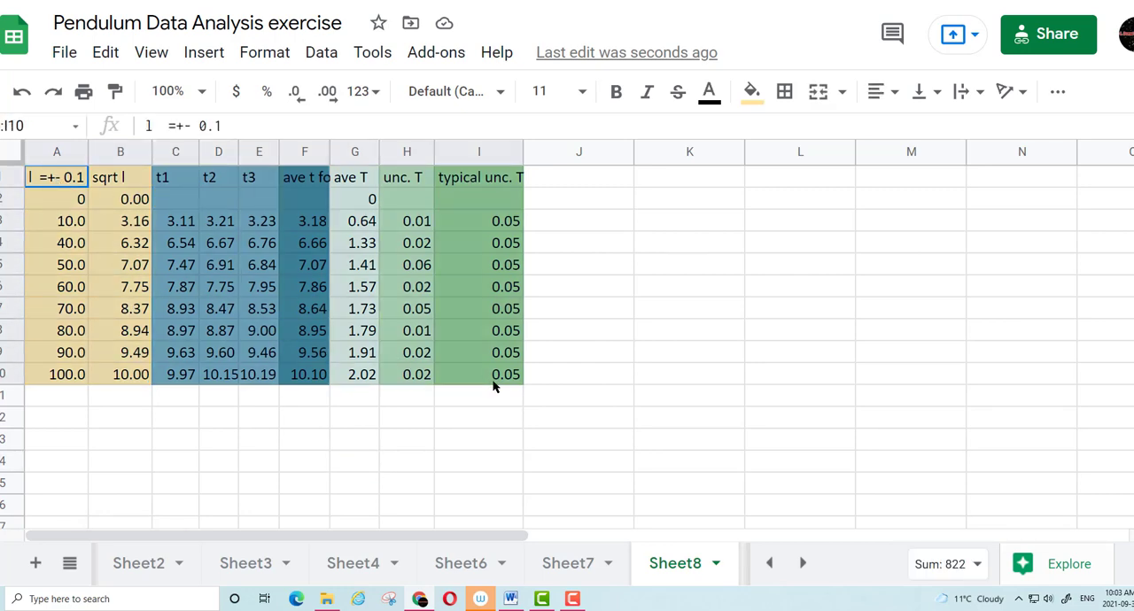
click(206, 55)
click(240, 361)
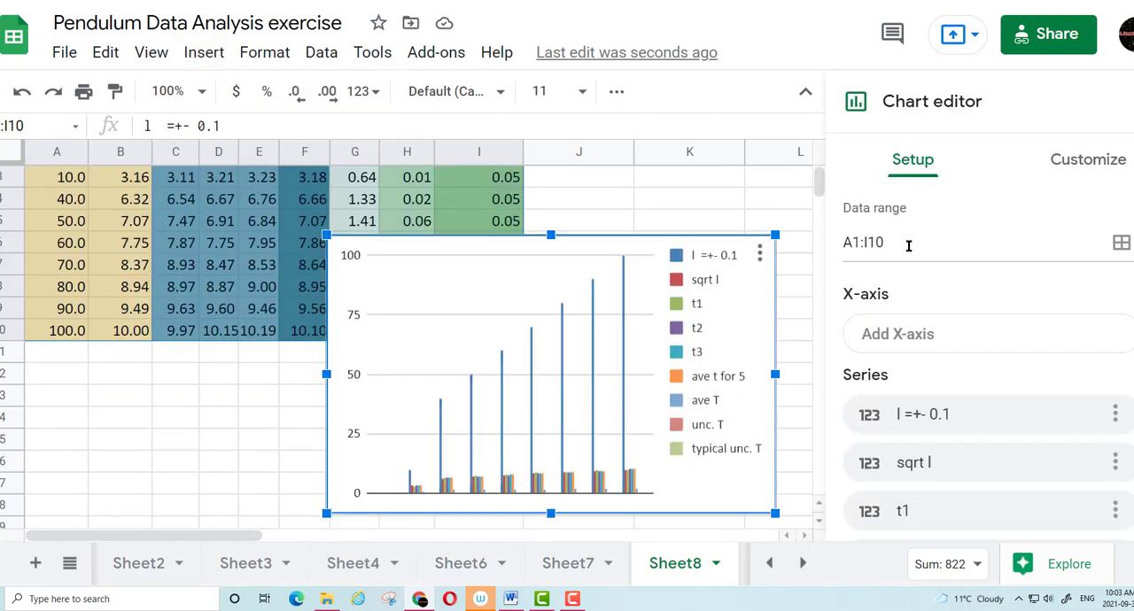
click(957, 343)
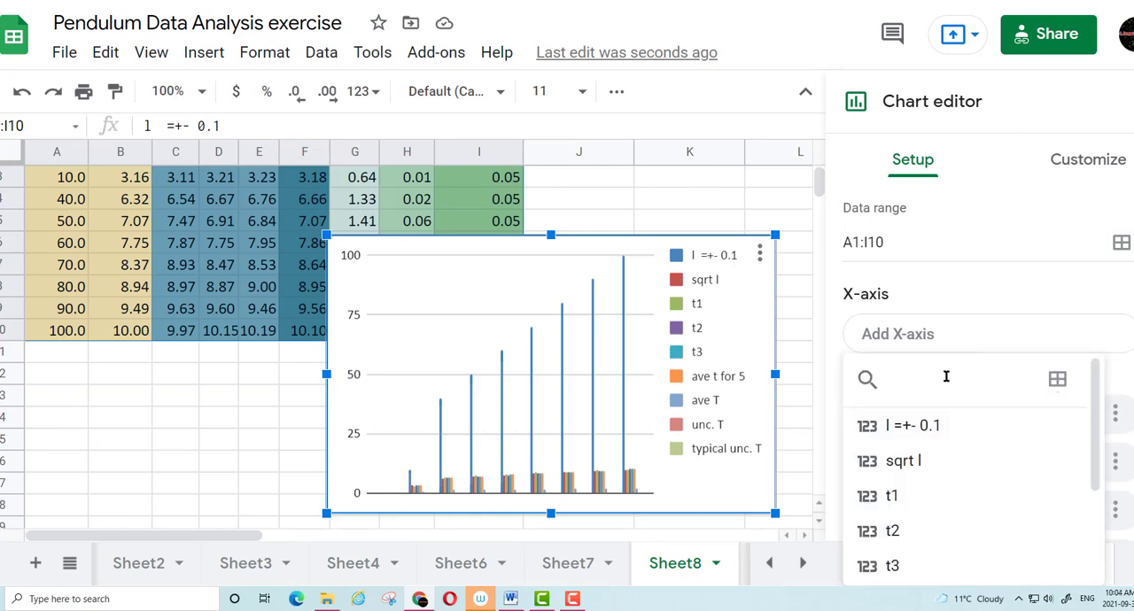
click(897, 470)
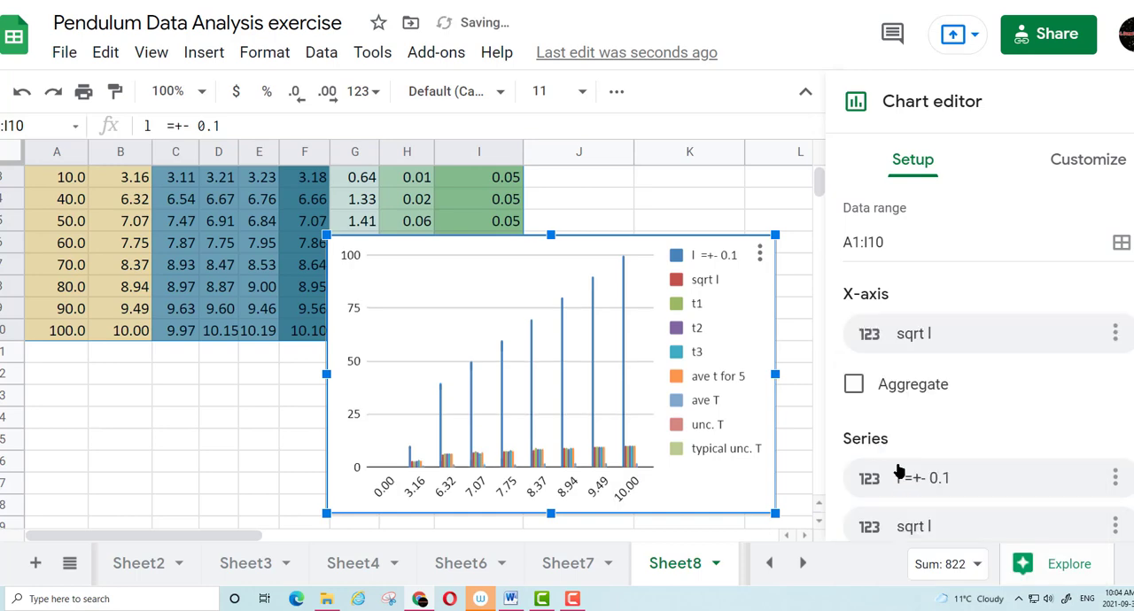
Remove the l =+- 0.1 and sqrt l series from the chart
scroll(909, 355, down, 2)
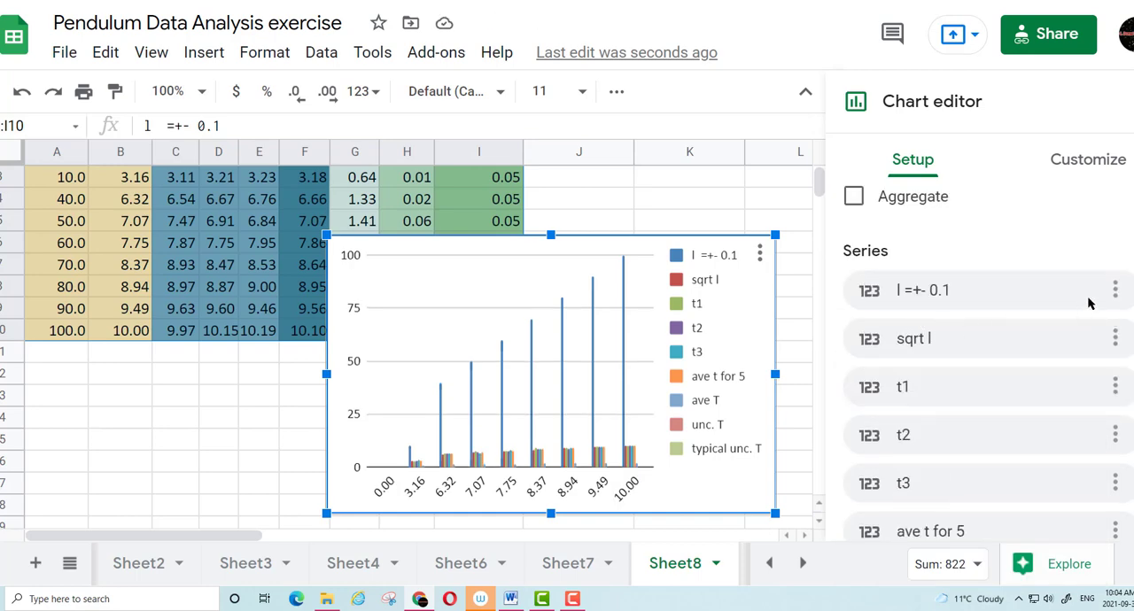
click(1115, 290)
click(1045, 334)
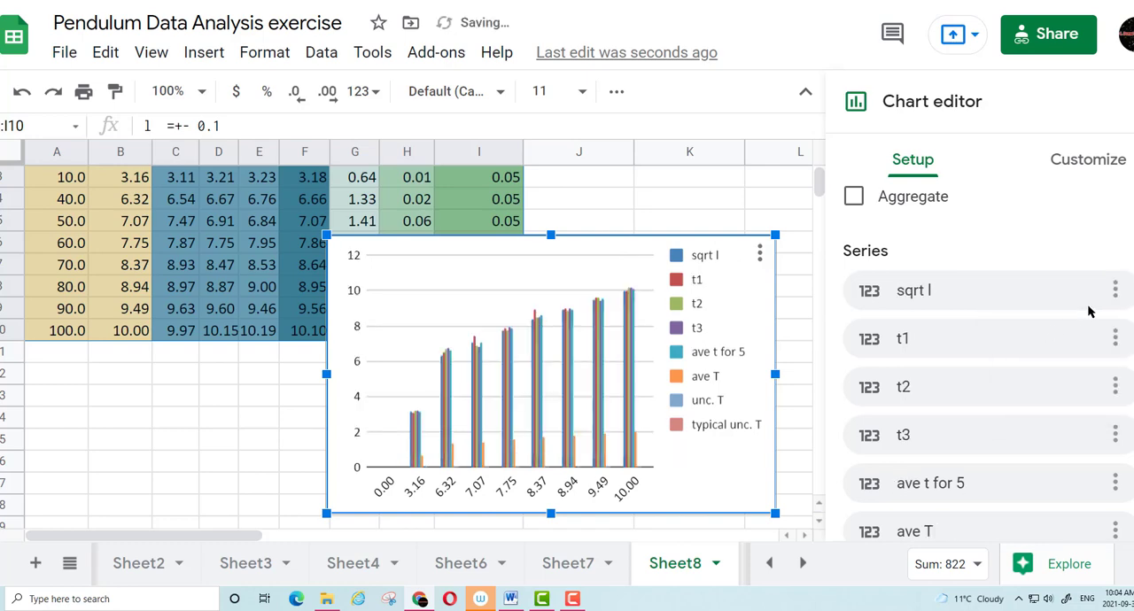
click(1115, 291)
click(1034, 335)
Remove the individual timing series t1, t2 and t3 and the ave t for 5 series from the chart
click(1115, 291)
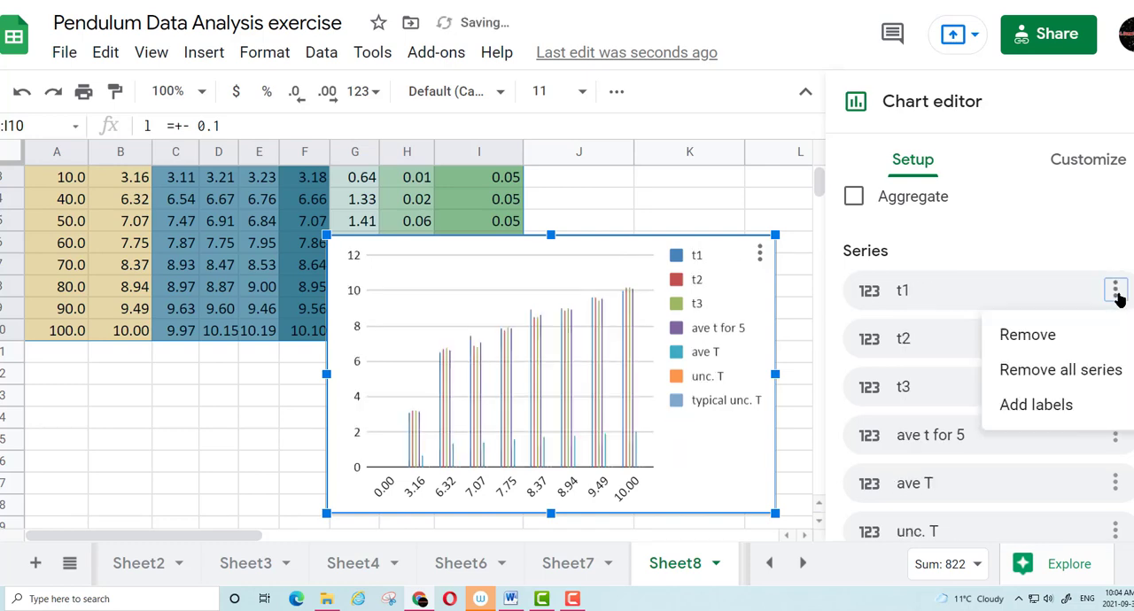
click(1007, 333)
click(1114, 290)
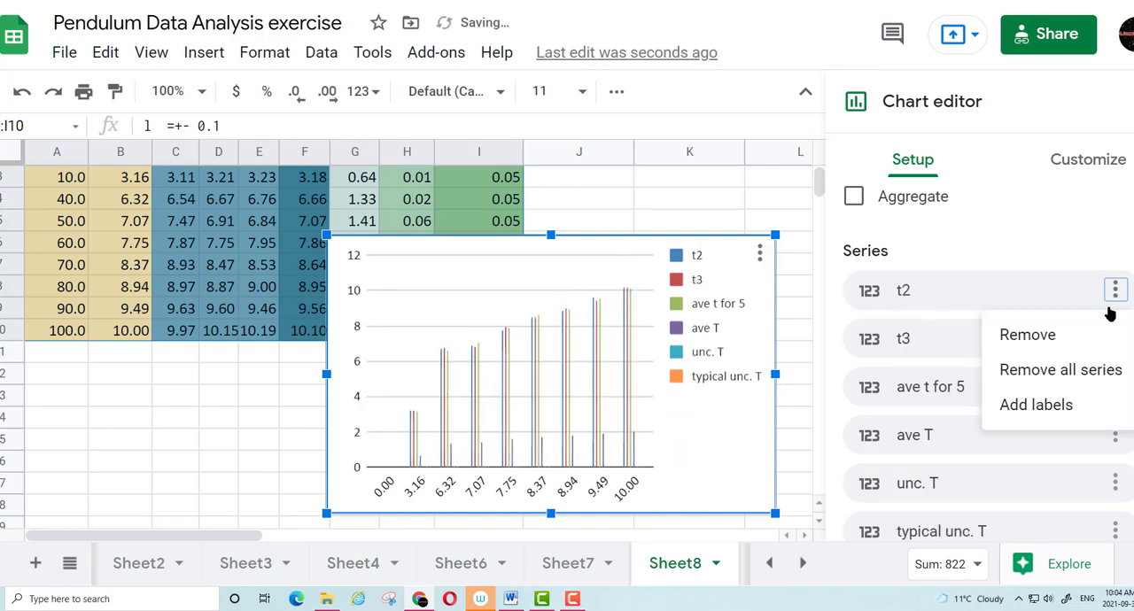
click(1005, 333)
click(1115, 291)
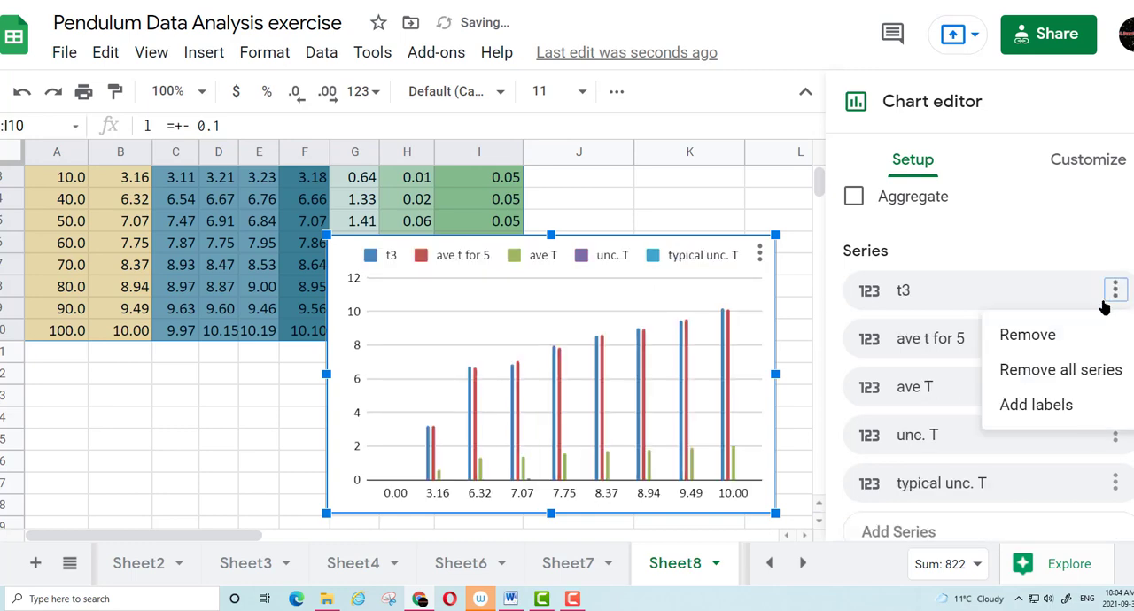
click(1044, 335)
click(1115, 290)
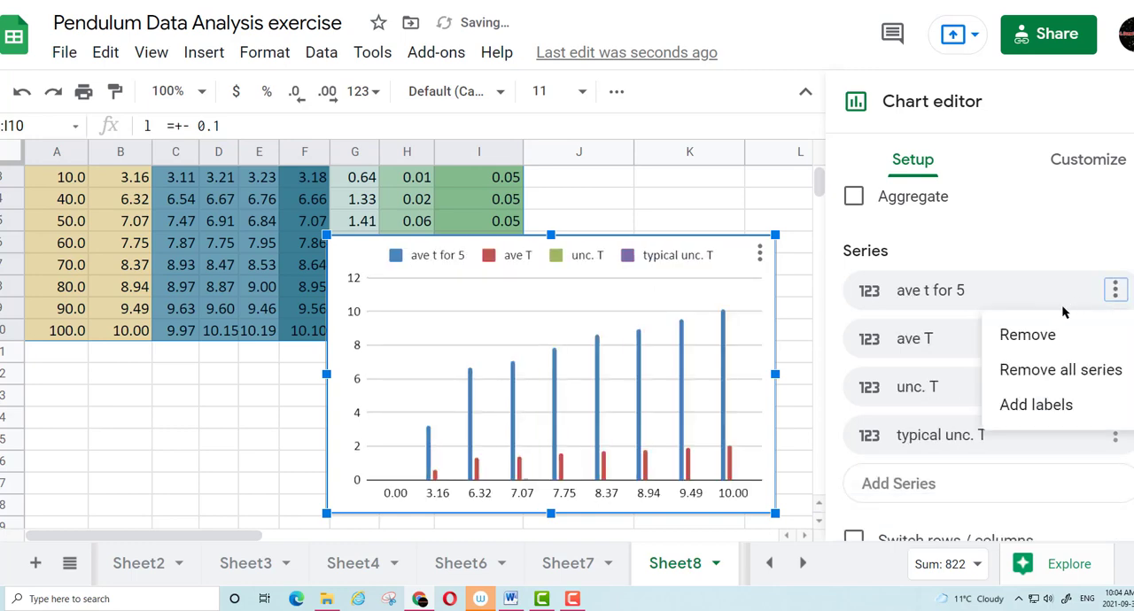
click(1028, 335)
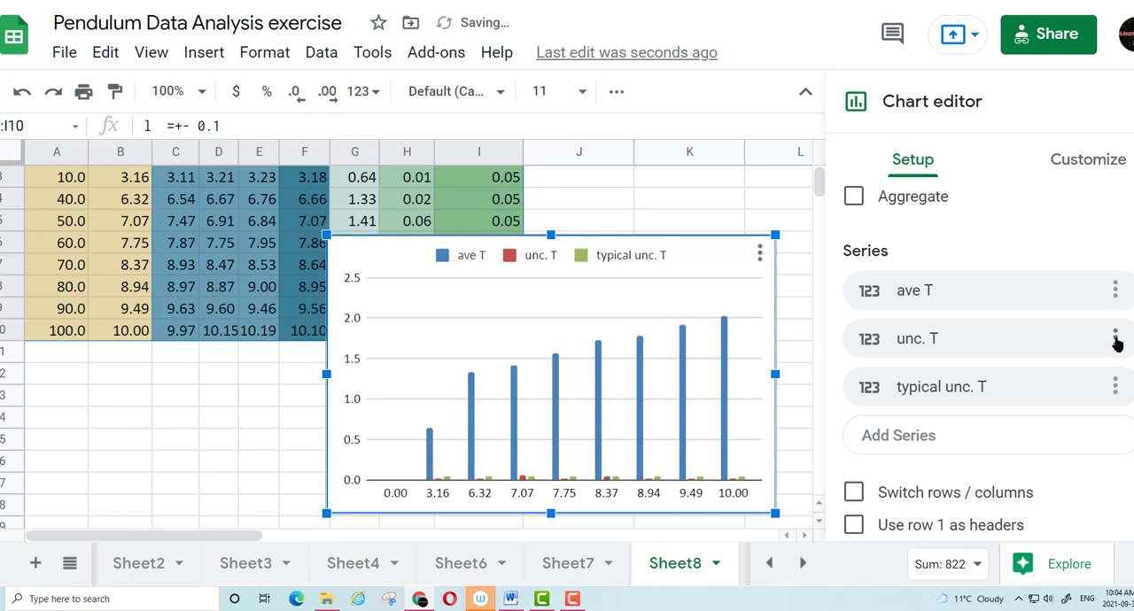
Remove the unc. T and typical unc. T series so that only ave T is plotted
click(1114, 338)
click(1048, 386)
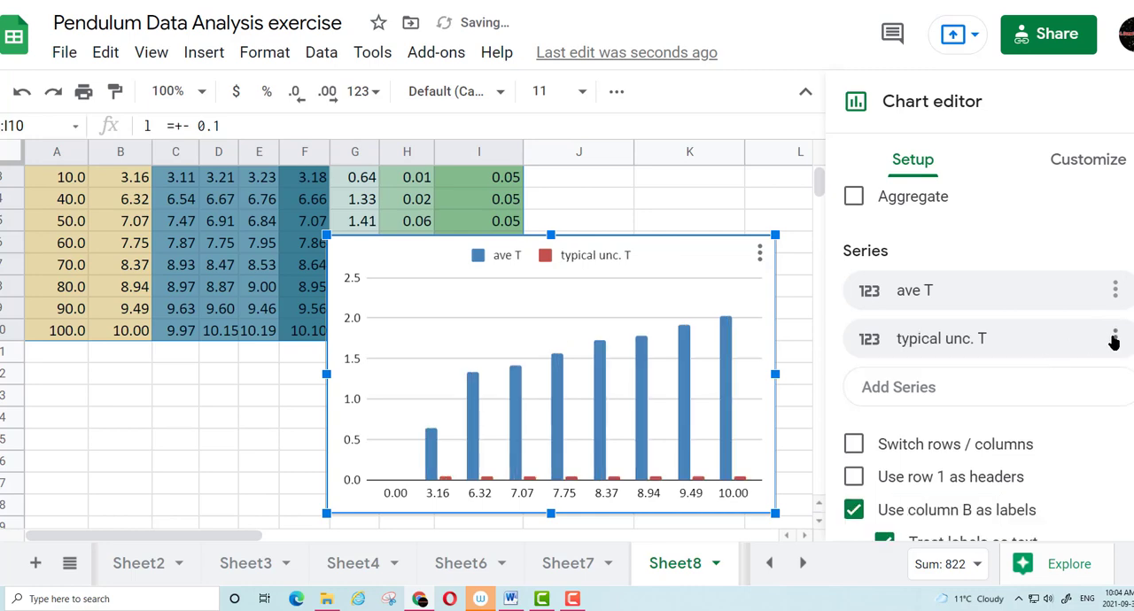
click(1115, 338)
click(1017, 383)
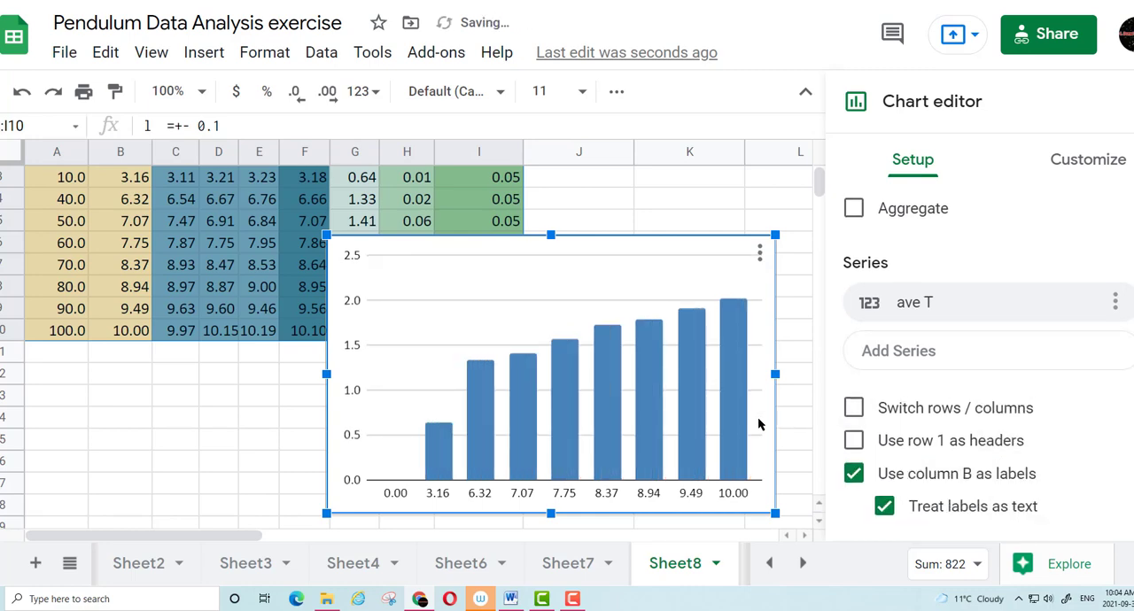
Change the chart type from column to scatter chart
scroll(922, 310, up, 4)
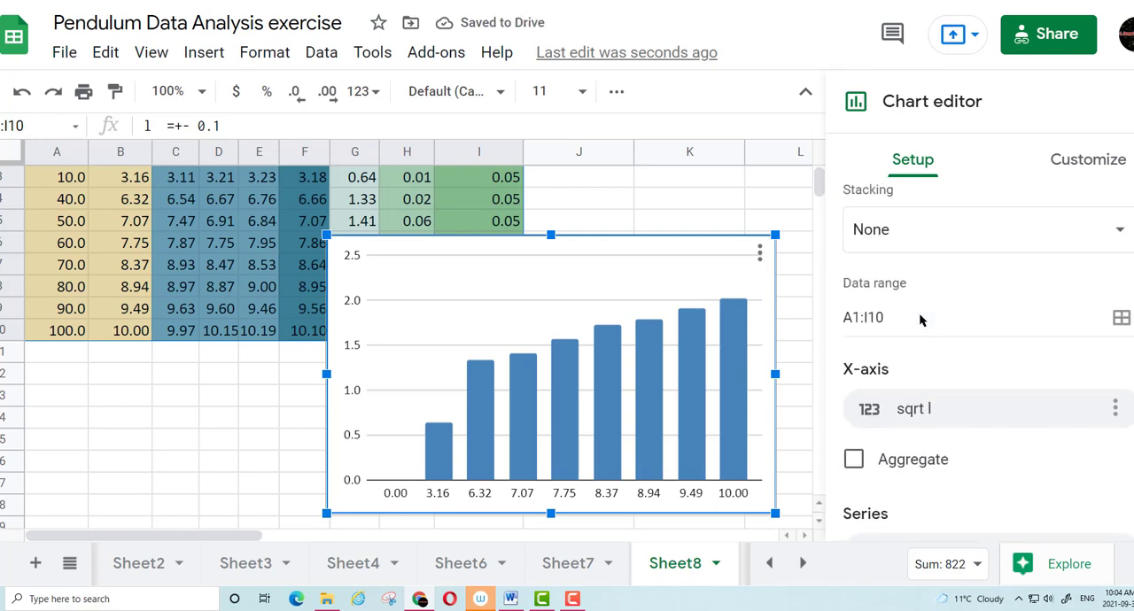
click(919, 248)
scroll(930, 364, down, 5)
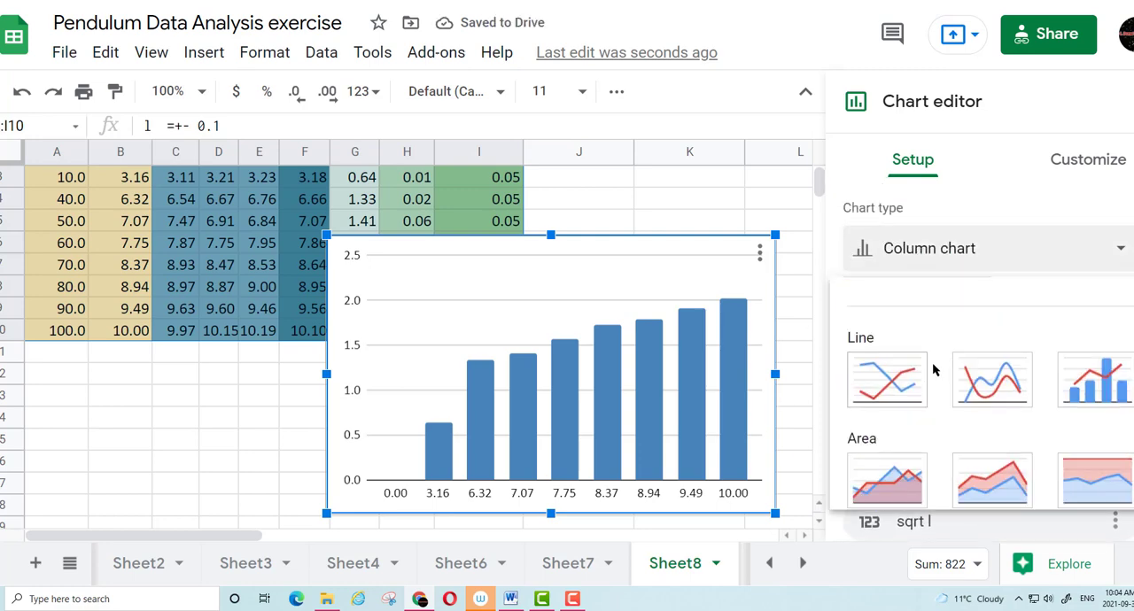
scroll(935, 359, down, 4)
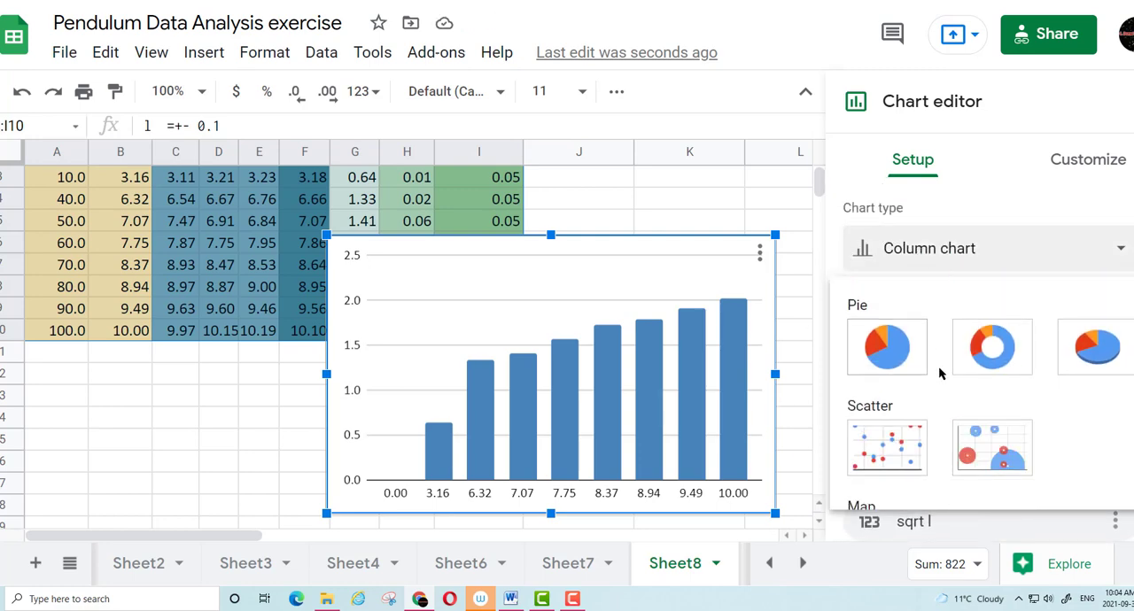
click(895, 396)
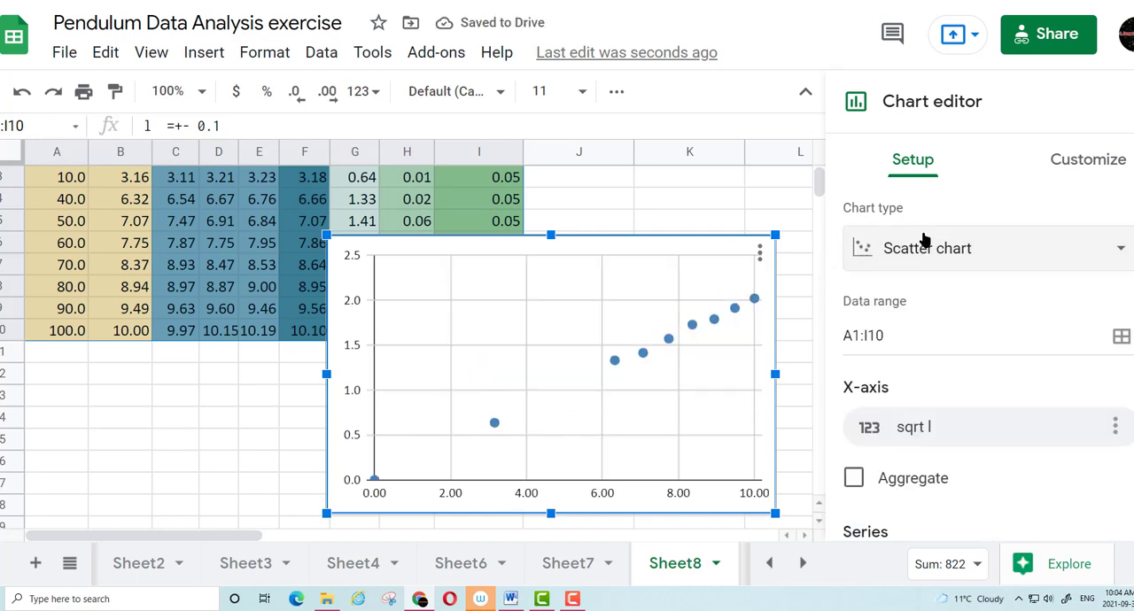
Set the chart title to "Period of a Pendulum"
click(1074, 165)
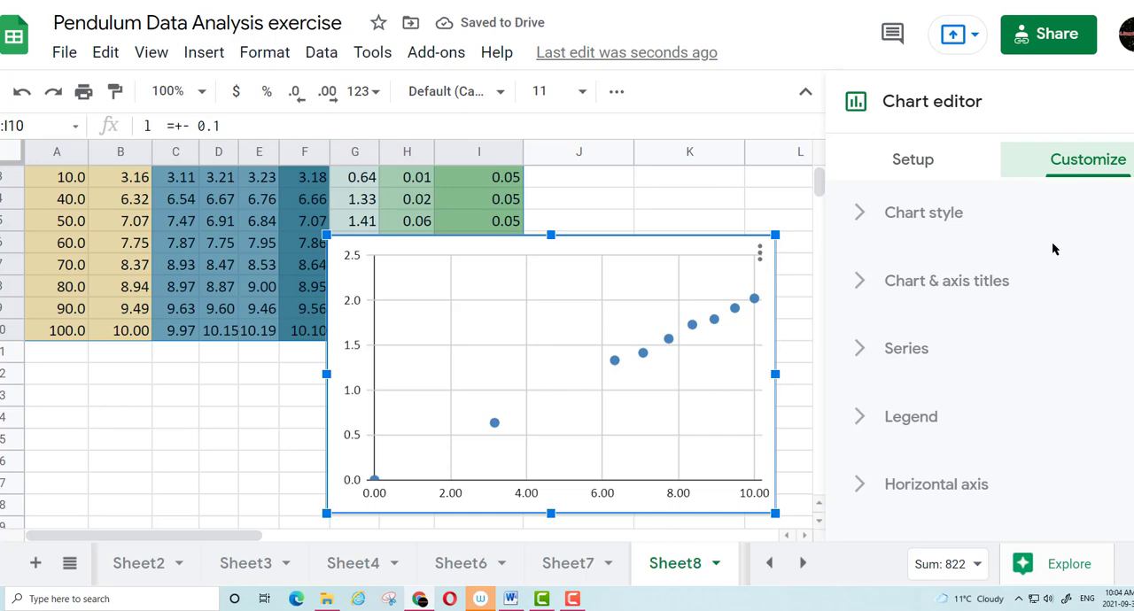
click(960, 284)
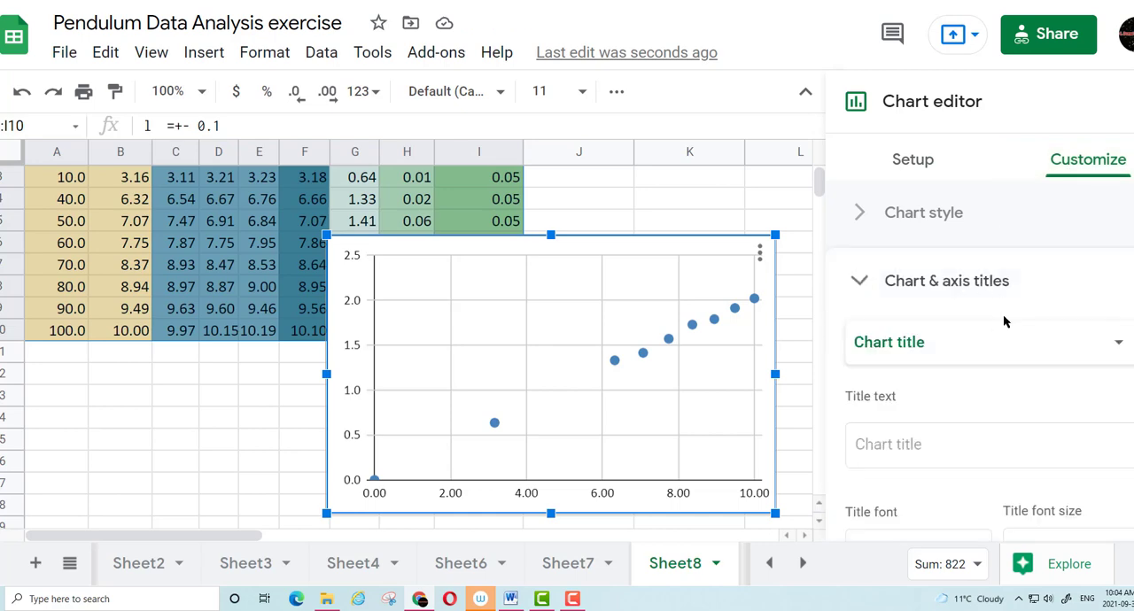
click(930, 446)
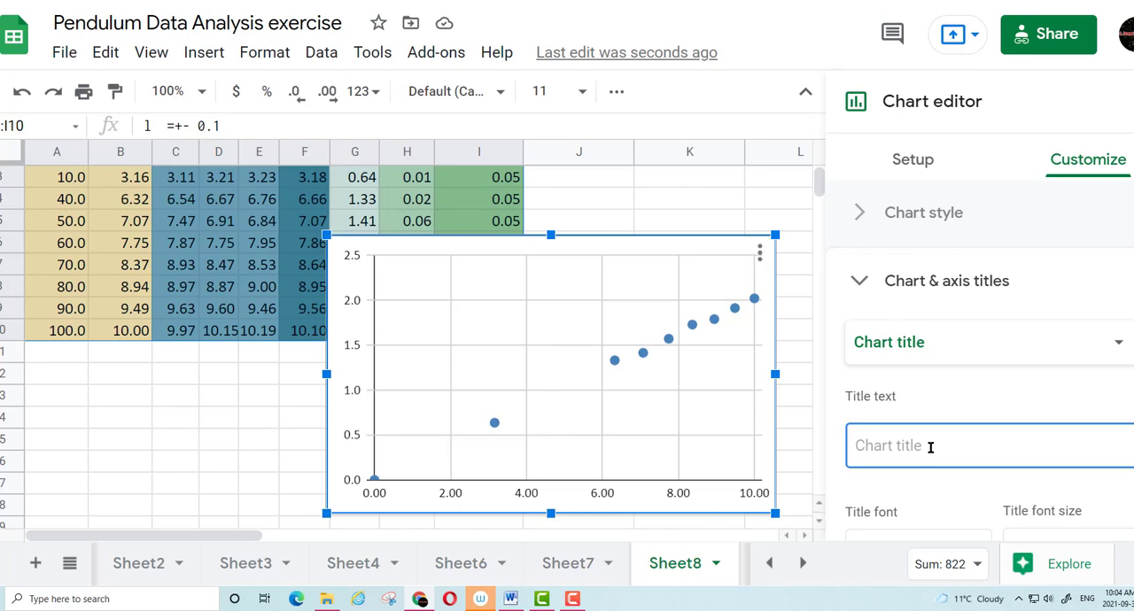
text(Period of a Pendlu)
key(BackSpace)
text(ulum)
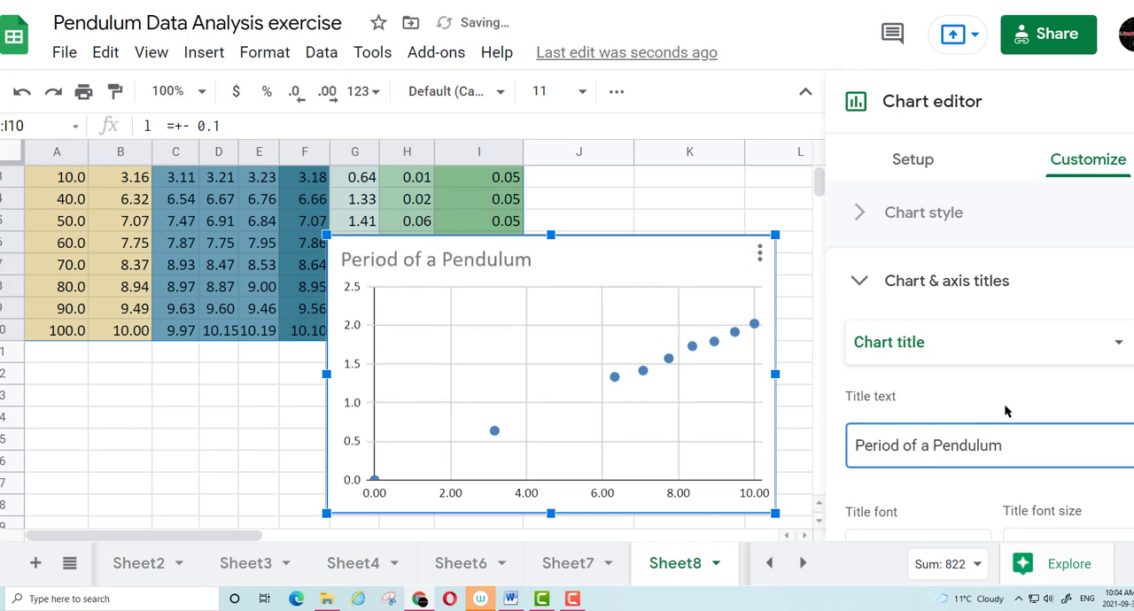
Set the chart's horizontal axis title to "Squareroot of Length (cm^1/2)"
click(924, 347)
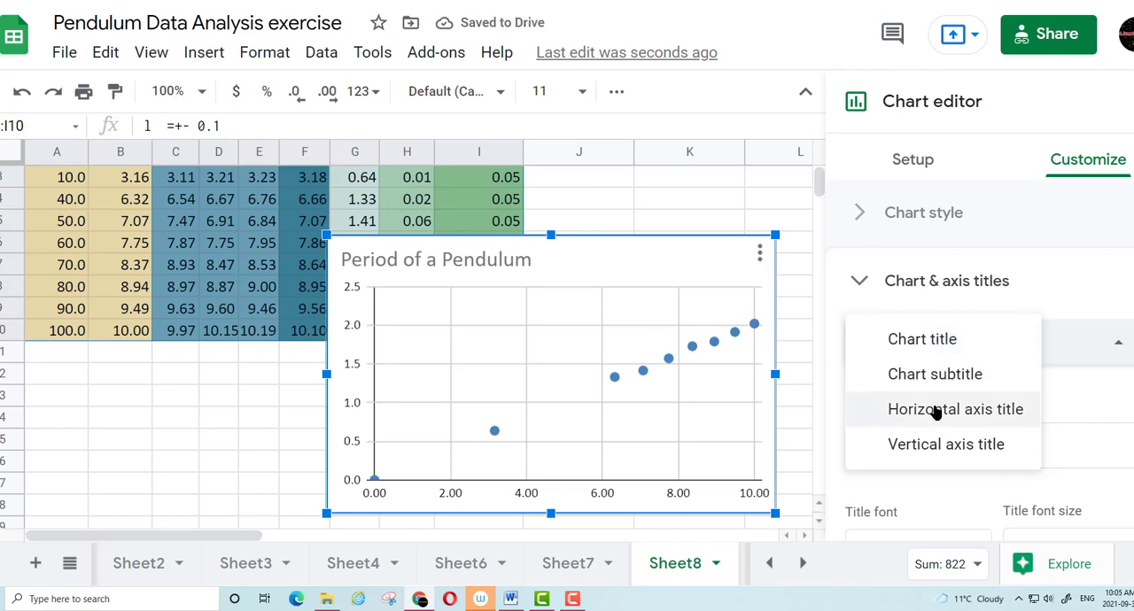
click(937, 411)
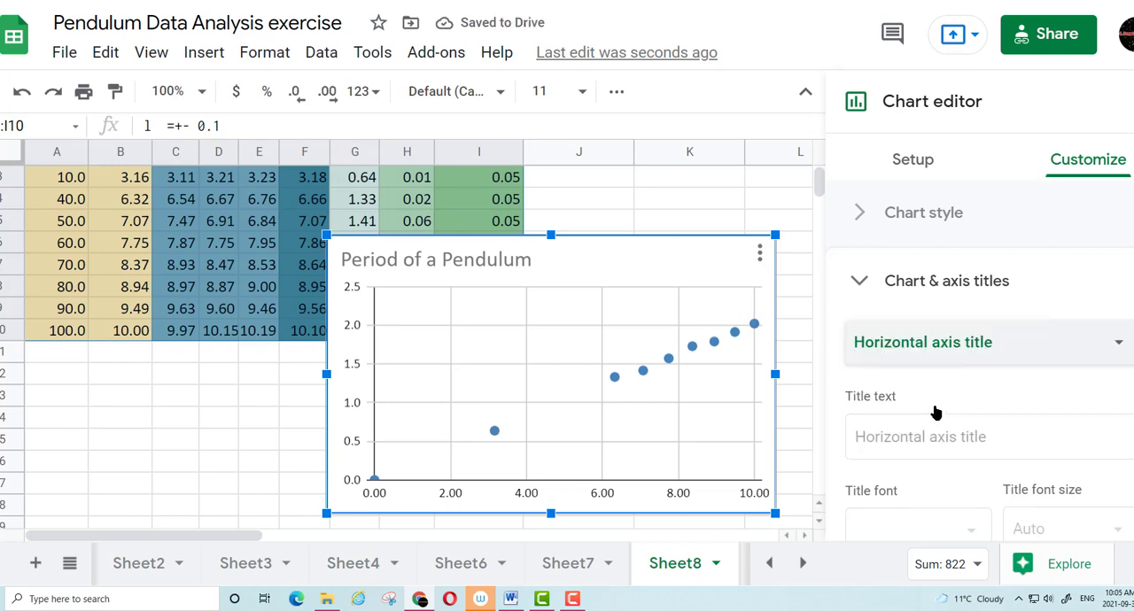
click(929, 446)
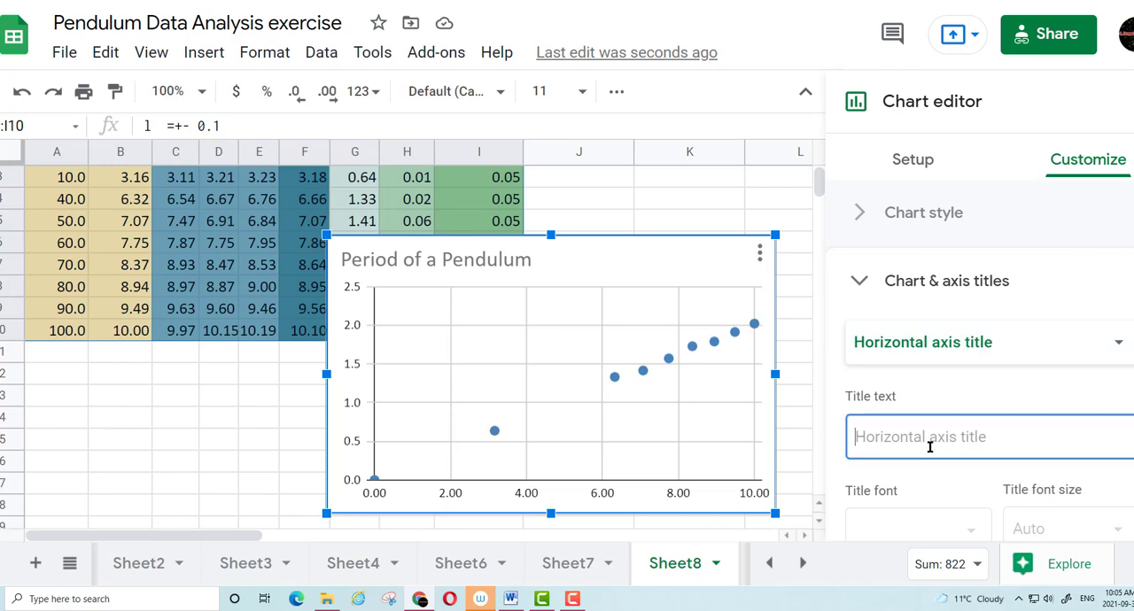
text(S)
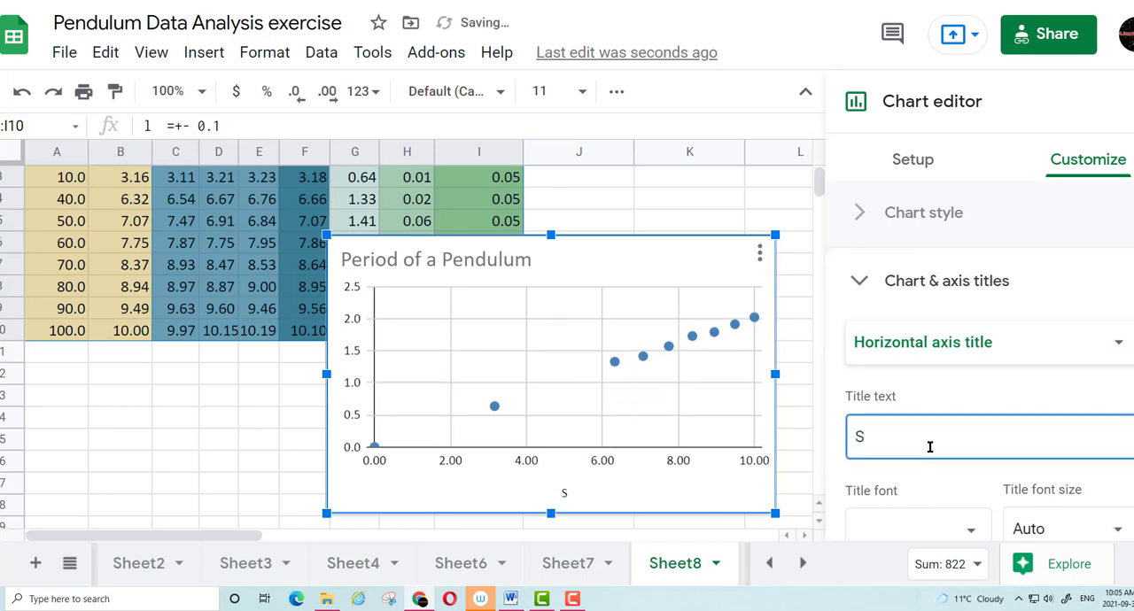
text(qua)
key(BackSpace)
text(uaretoo)
key(BackSpace)
key(BackSpace)
key(BackSpace)
text(root of)
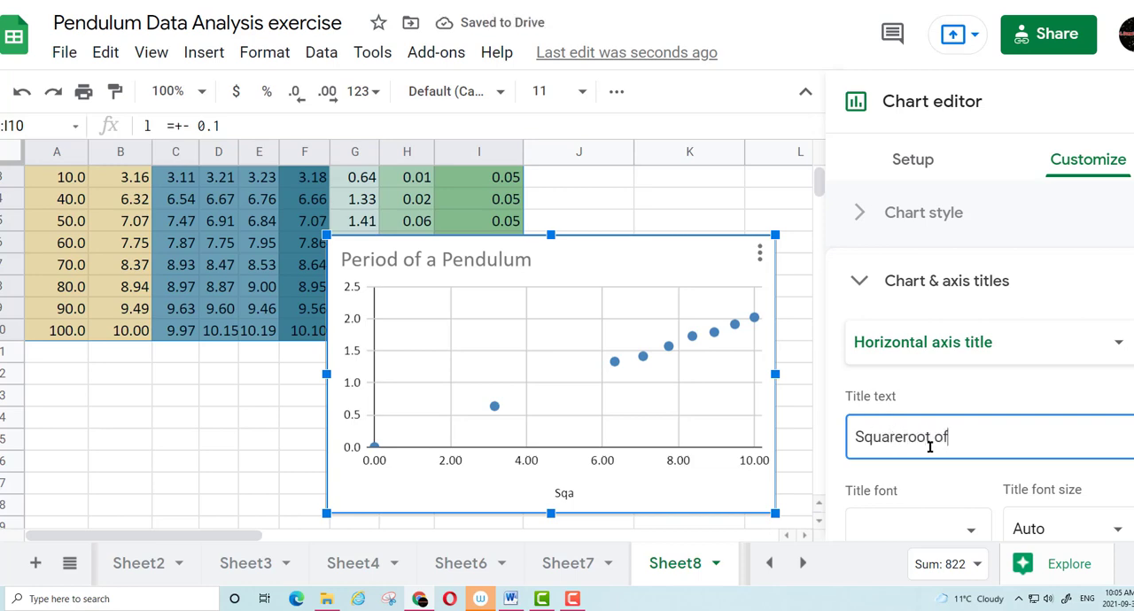
text( Length  ()
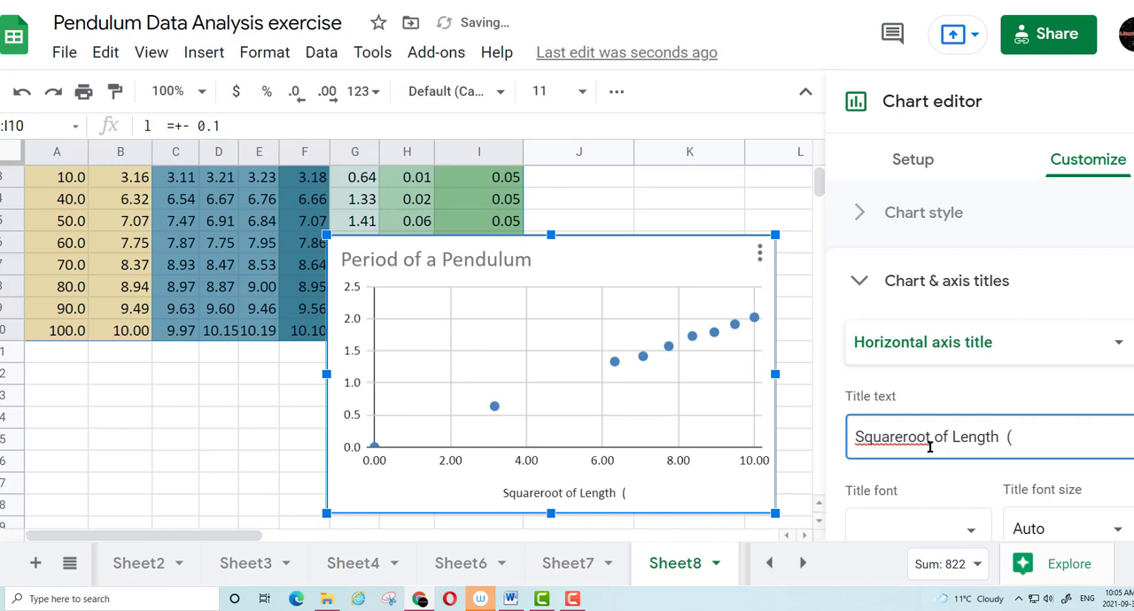
text(cm)
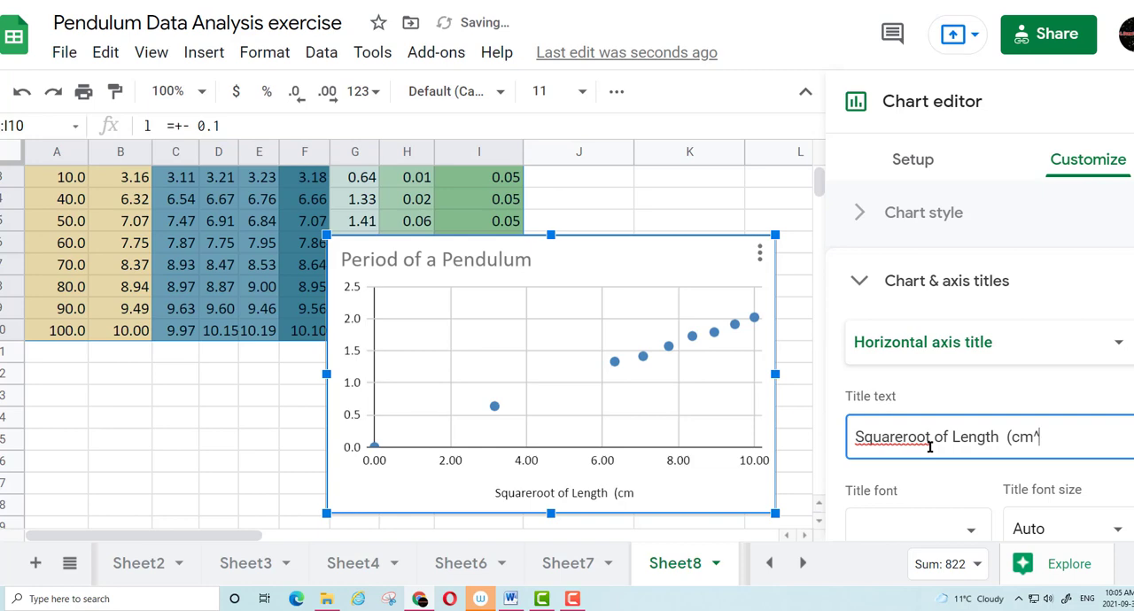
text(^1/2))
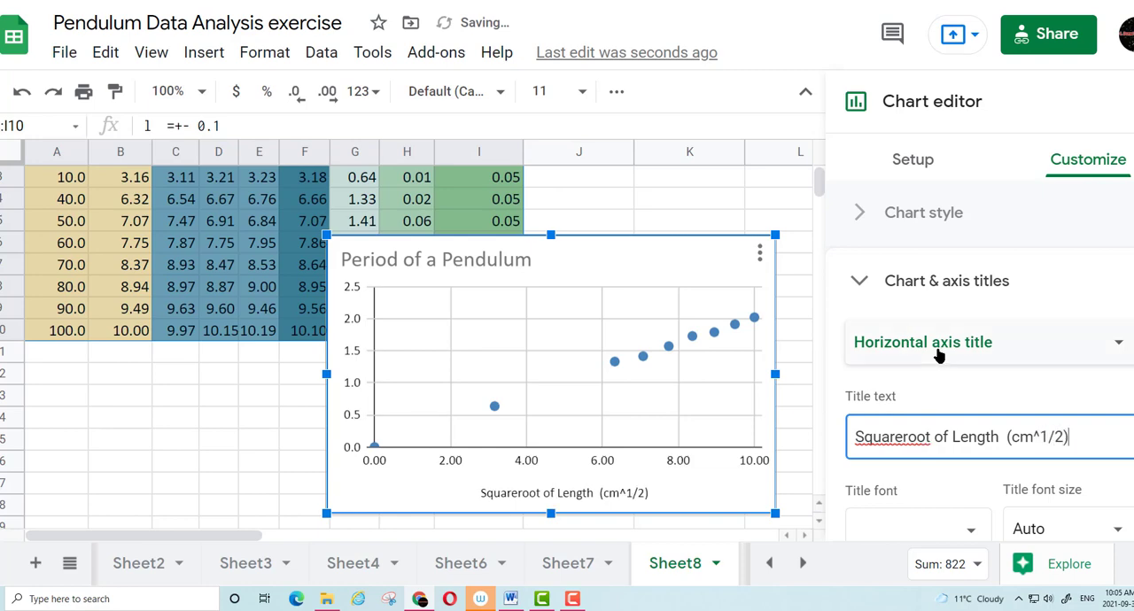
Set the chart's vertical axis title to "Period (+-0.05 s)"
click(945, 347)
click(935, 376)
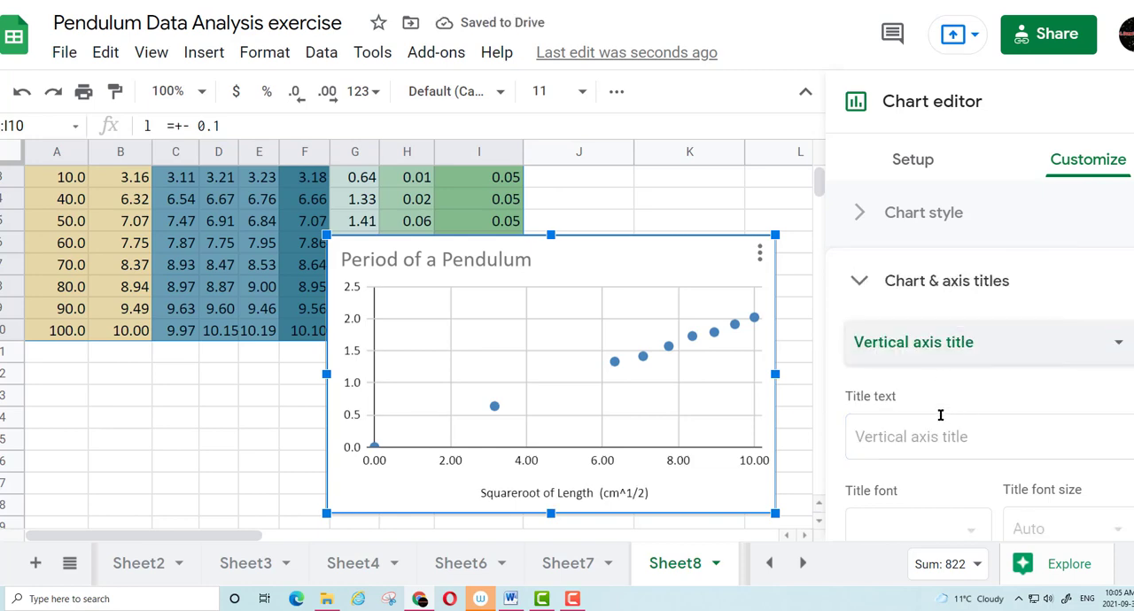
click(941, 436)
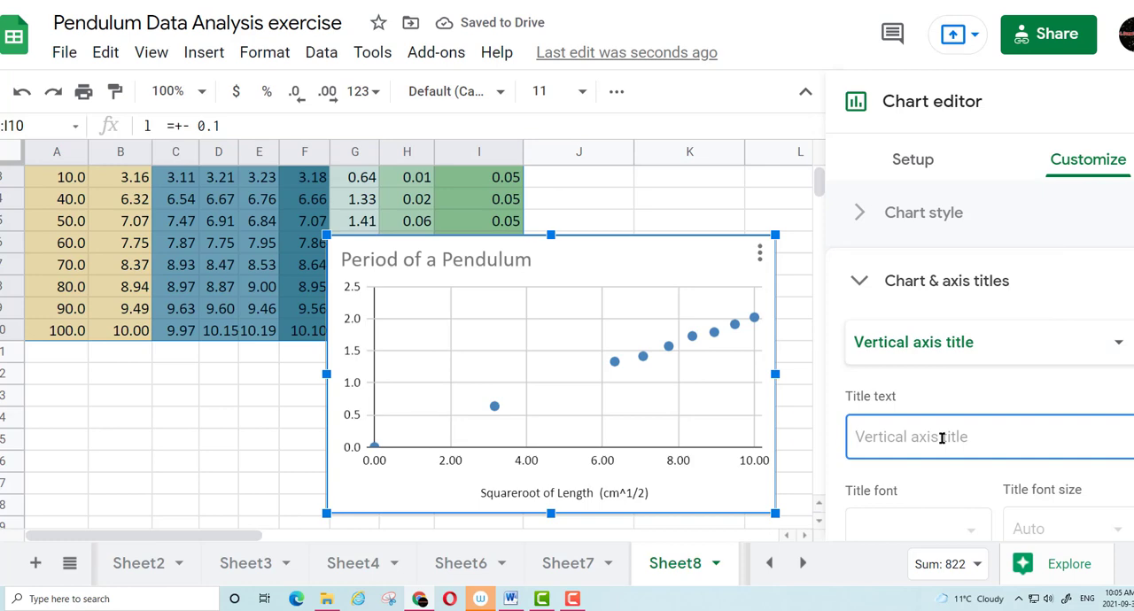
text(Period )
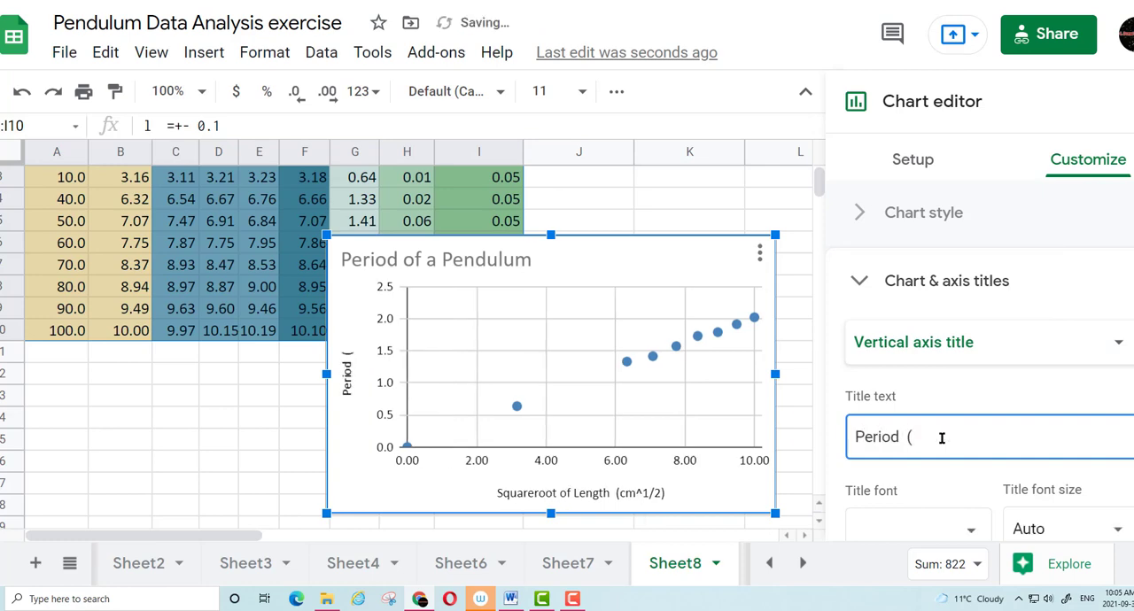
text((0.0 s)
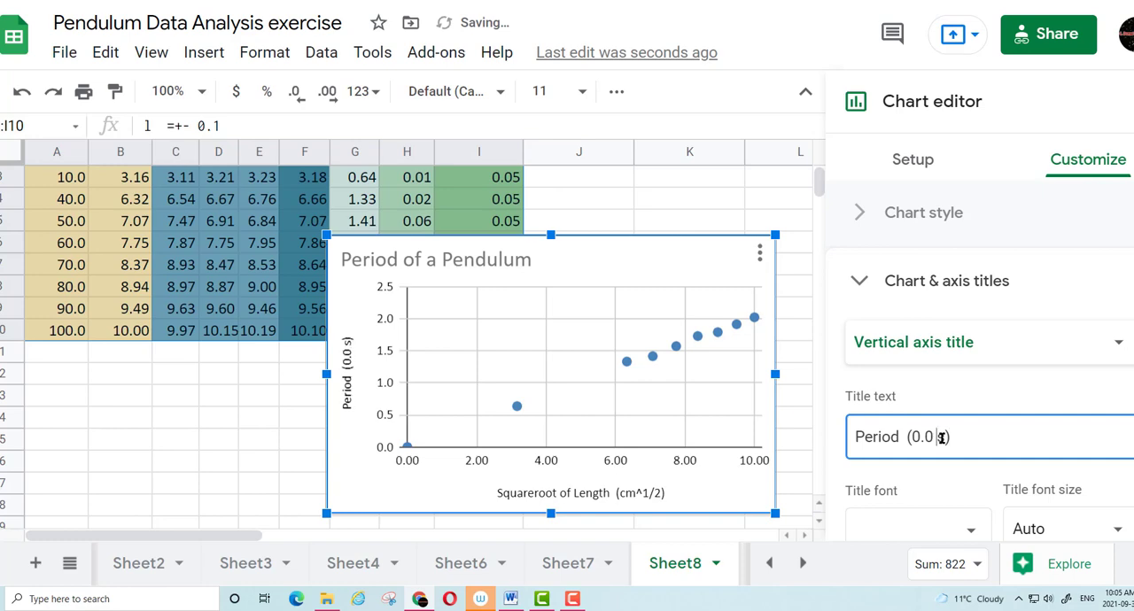
text(+-)
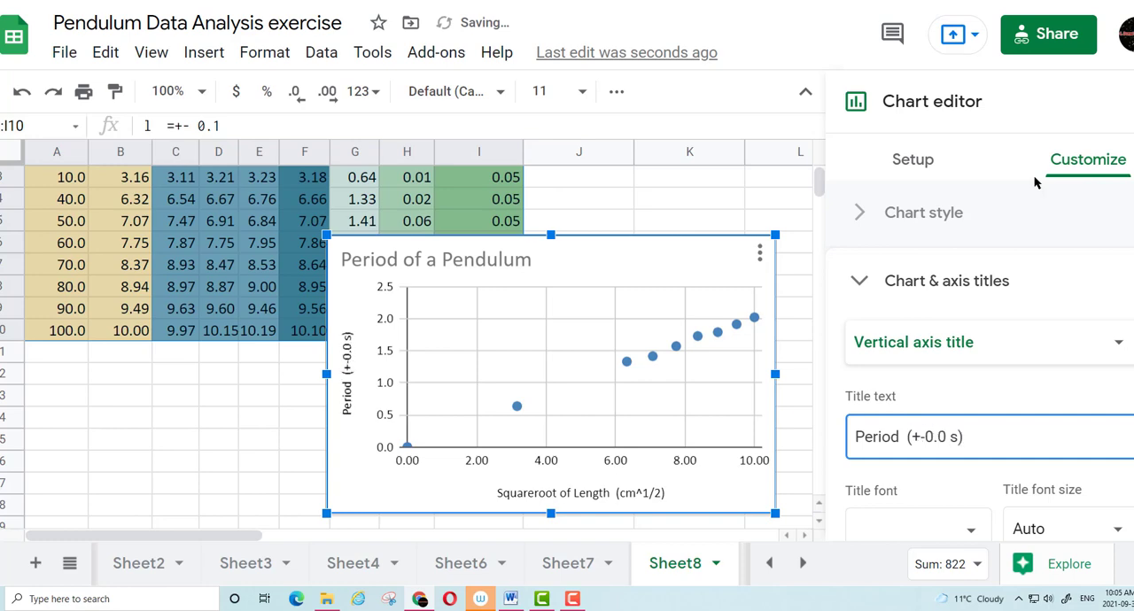
click(947, 436)
text(5)
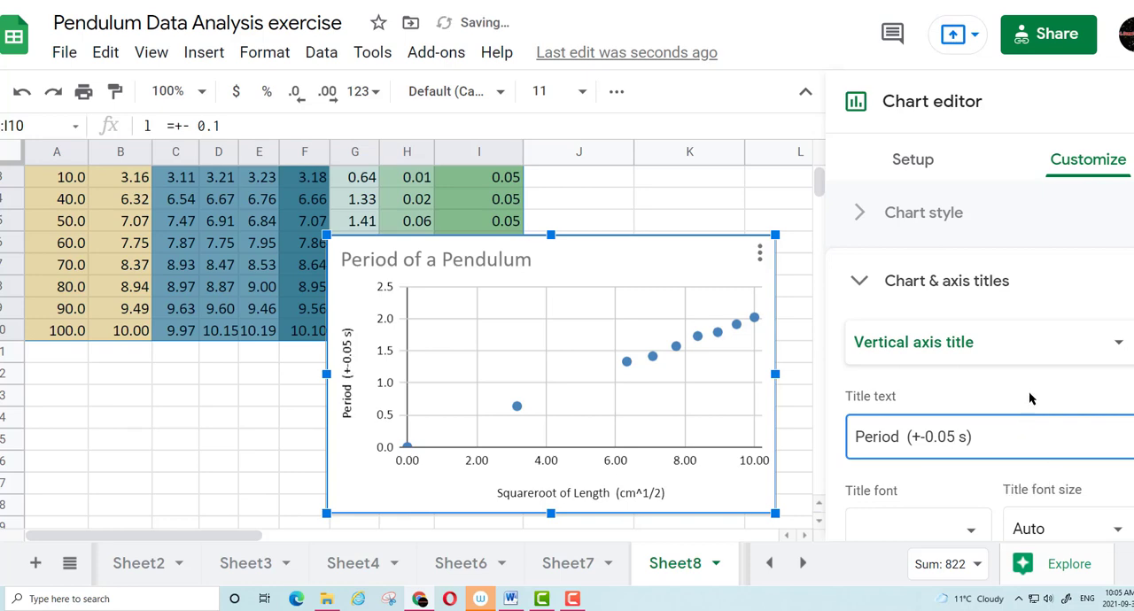
Change the point shape of the ave T series to X mark
scroll(1048, 304, down, 2)
scroll(887, 208, up, 1)
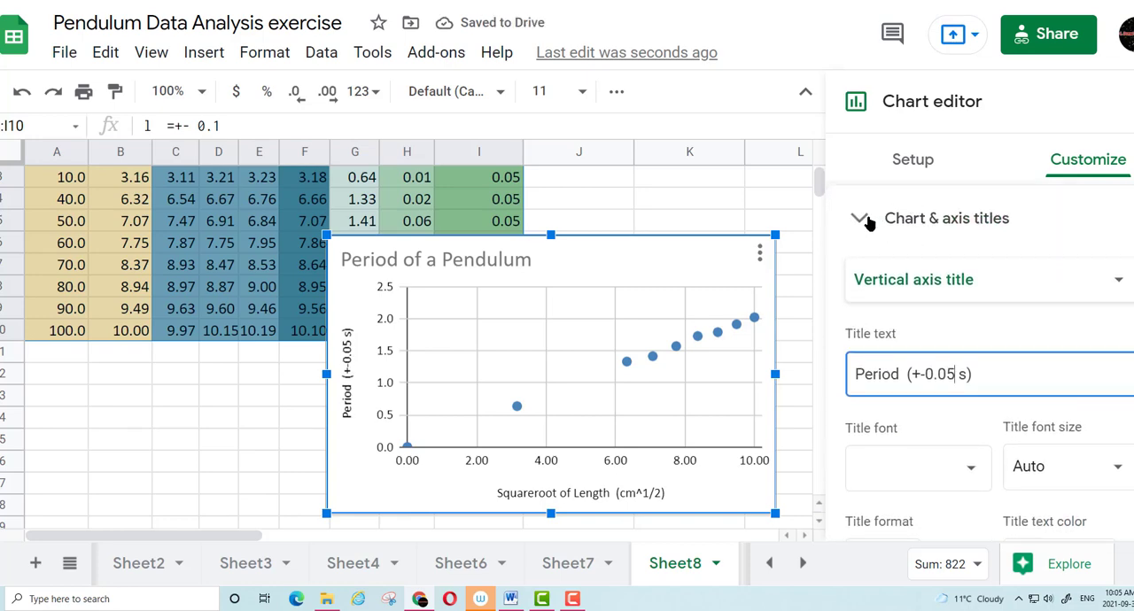
click(869, 221)
click(862, 286)
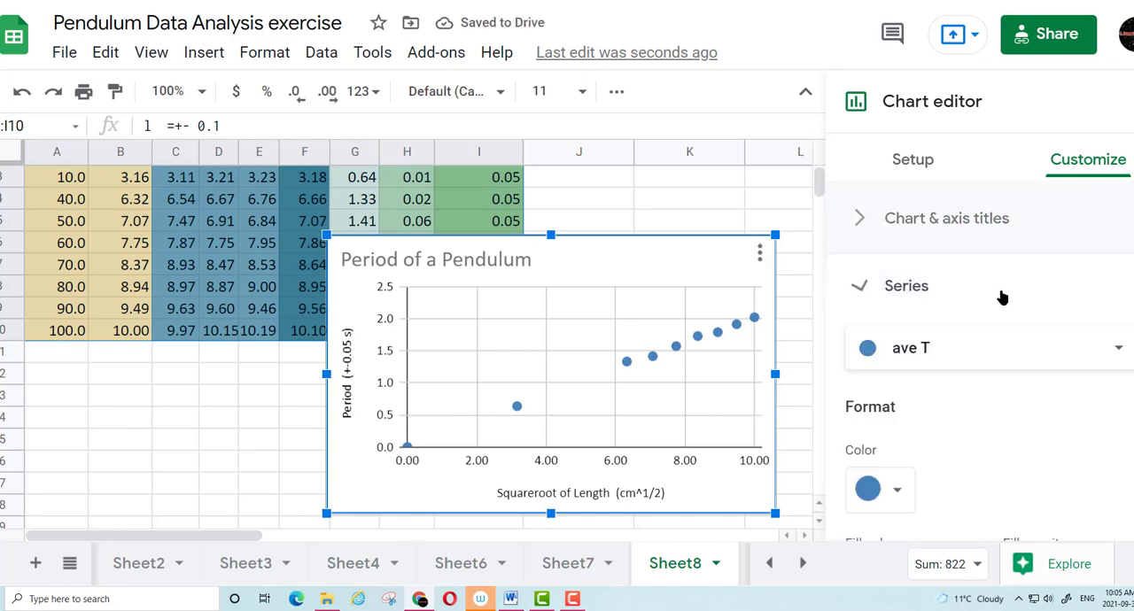
scroll(983, 368, down, 2)
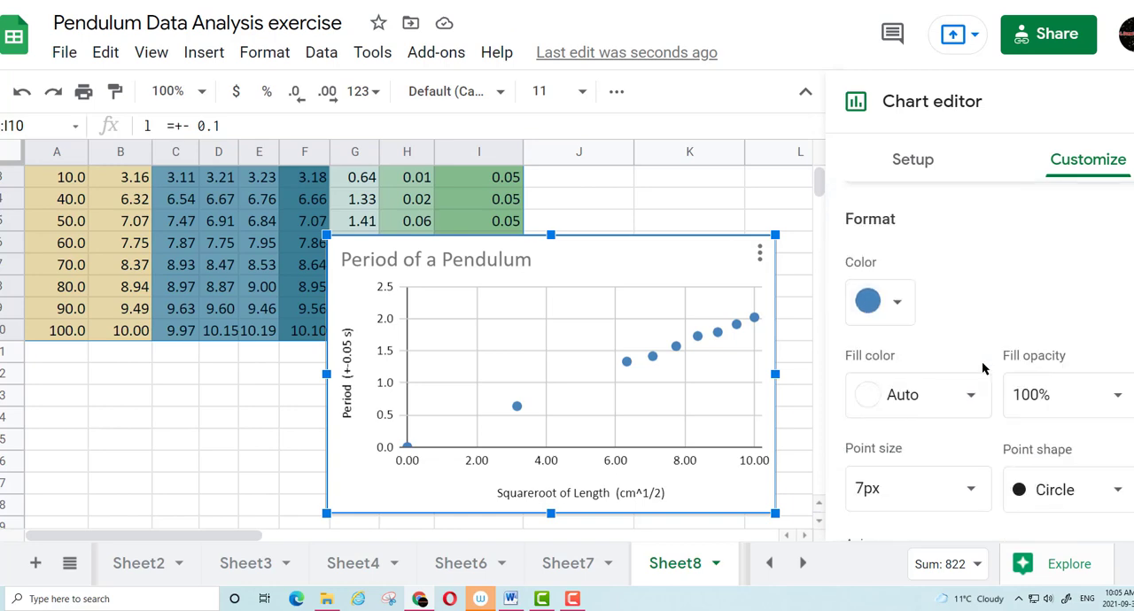
scroll(983, 368, down, 3)
click(1045, 364)
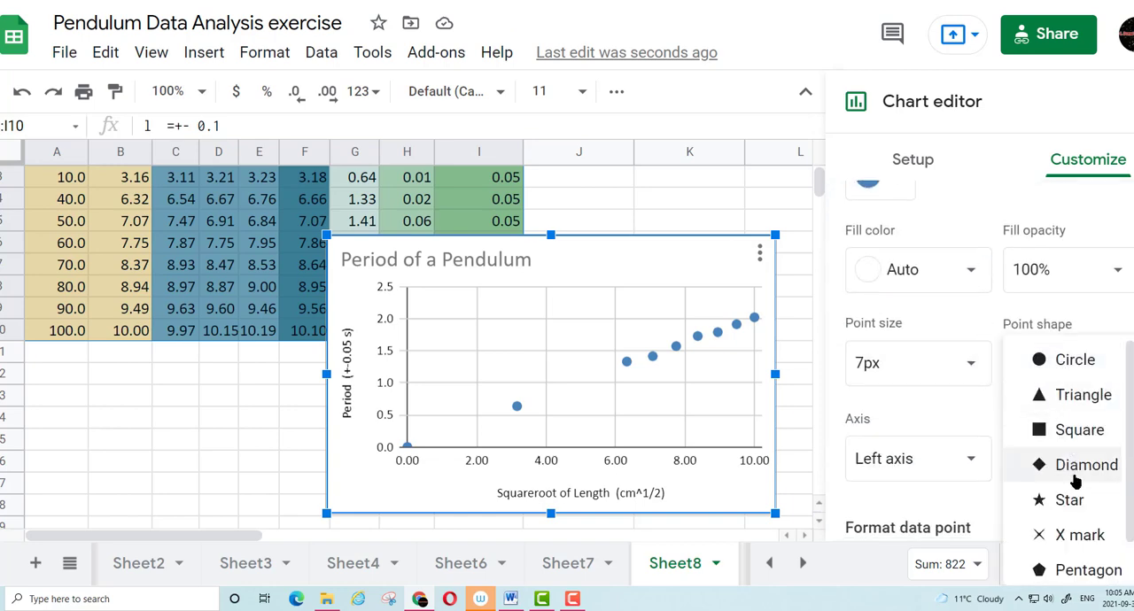
click(1077, 535)
Add error bars to the ave T series with a constant value of 0.05
scroll(1037, 372, down, 3)
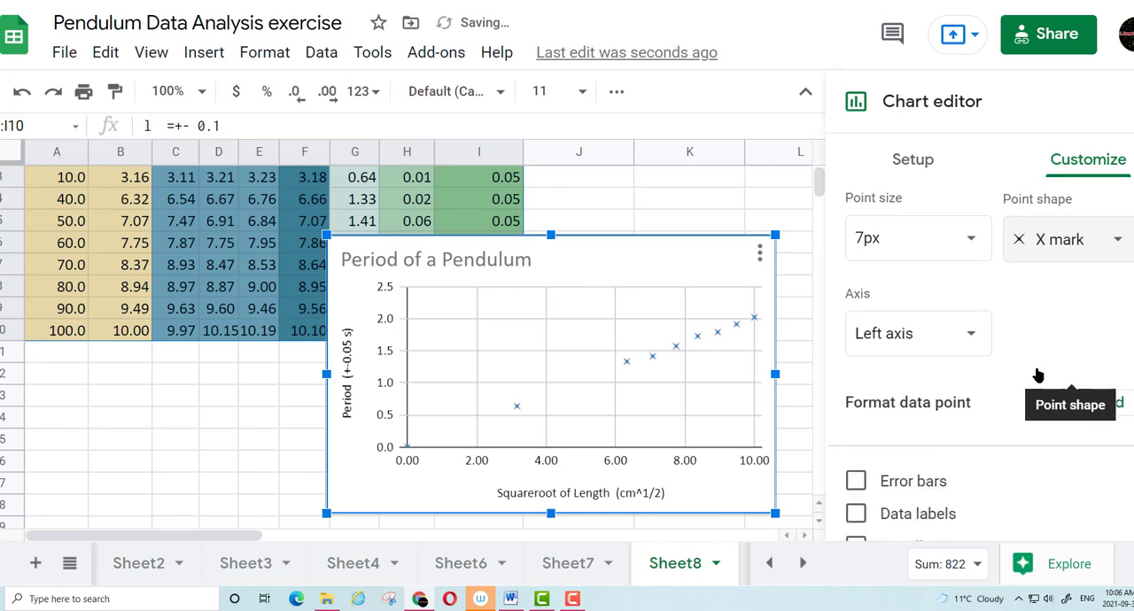
scroll(1039, 376, down, 2)
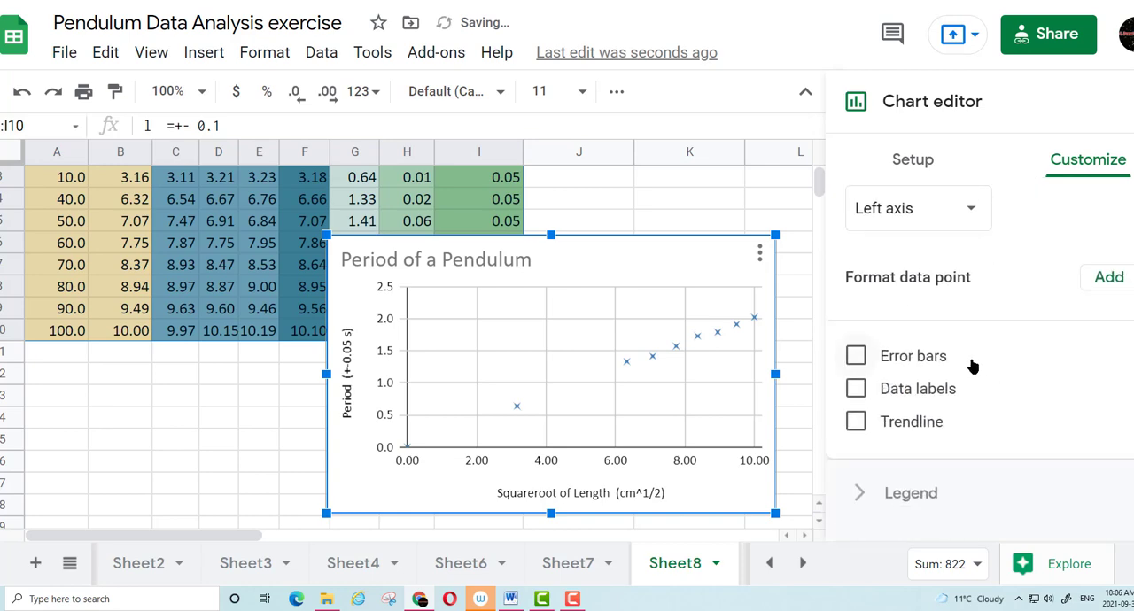
click(857, 357)
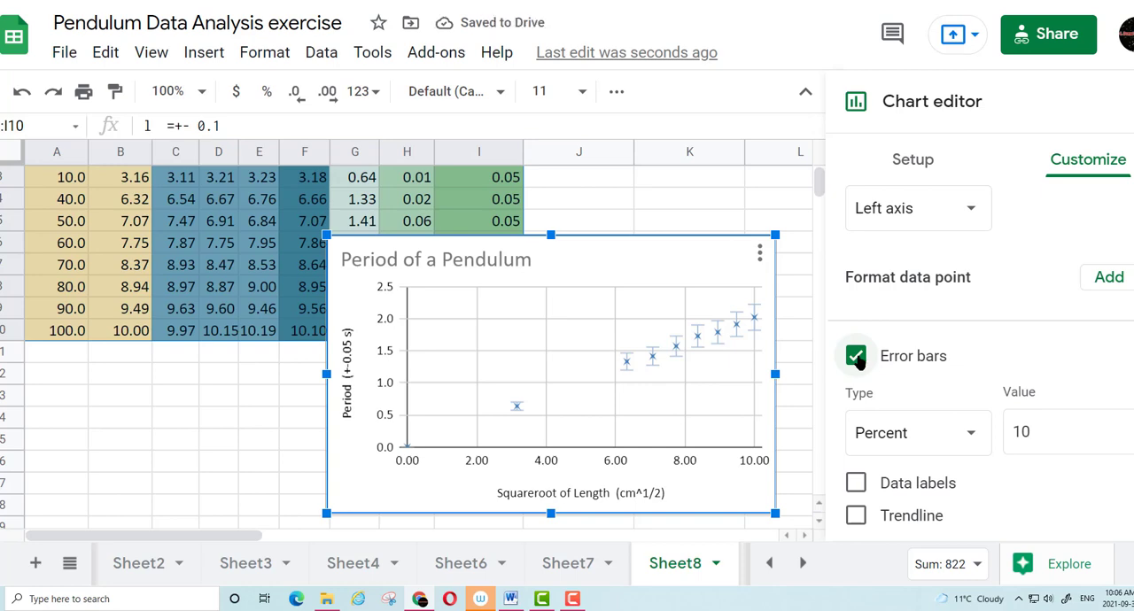
click(911, 441)
click(916, 399)
click(1047, 431)
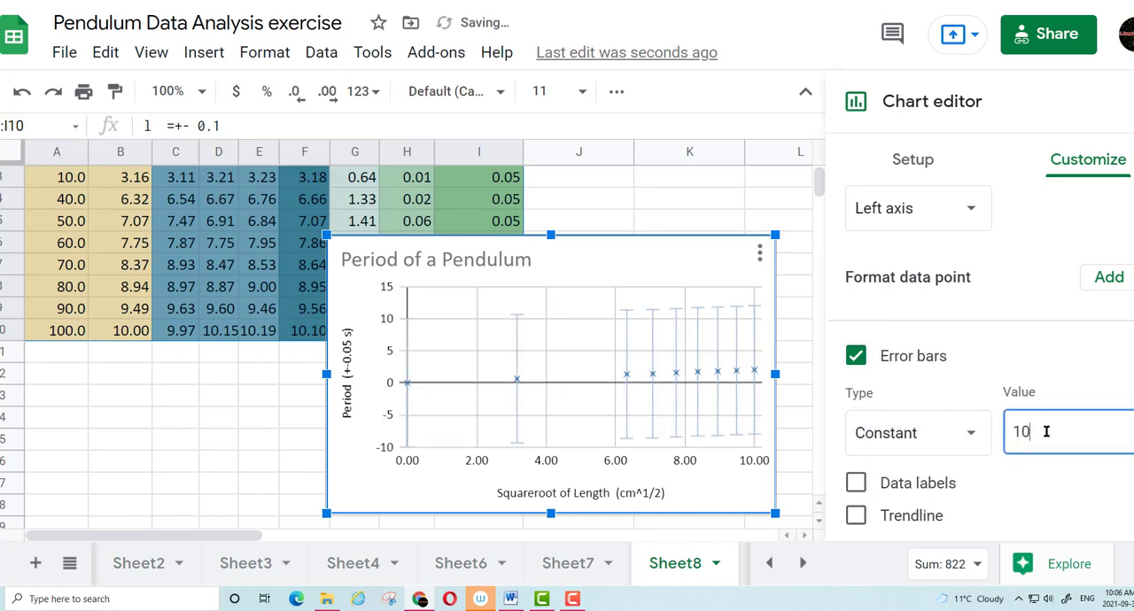
key(BackSpace)
key(BackSpace)
text(00.0)
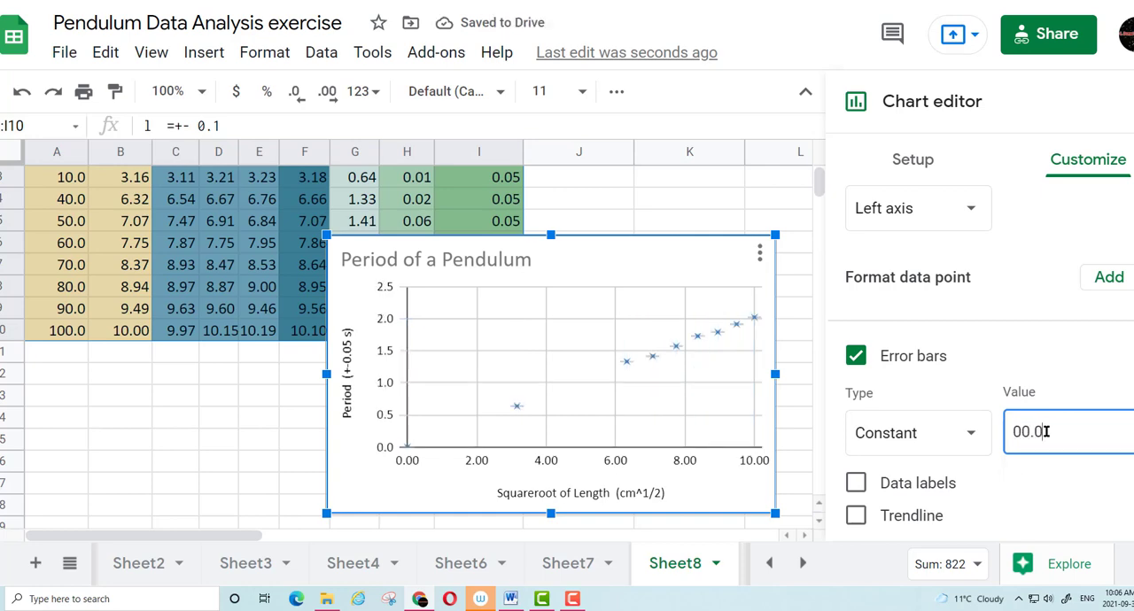
text(5)
Add a linear trendline to the ave T series and label it with its equation
scroll(872, 455, down, 1)
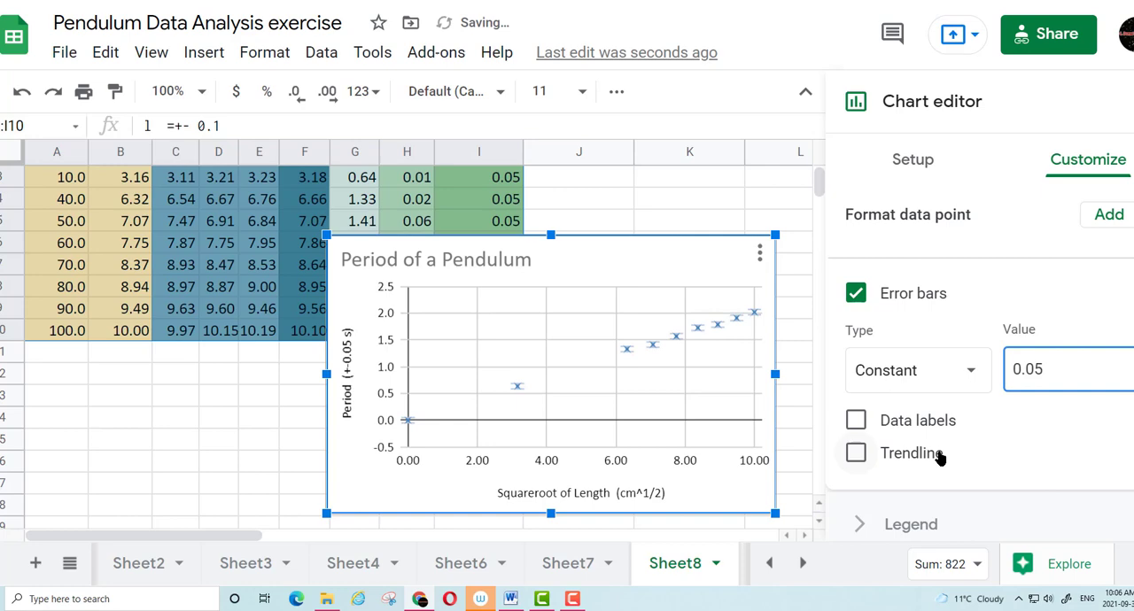
click(856, 453)
scroll(929, 459, down, 1)
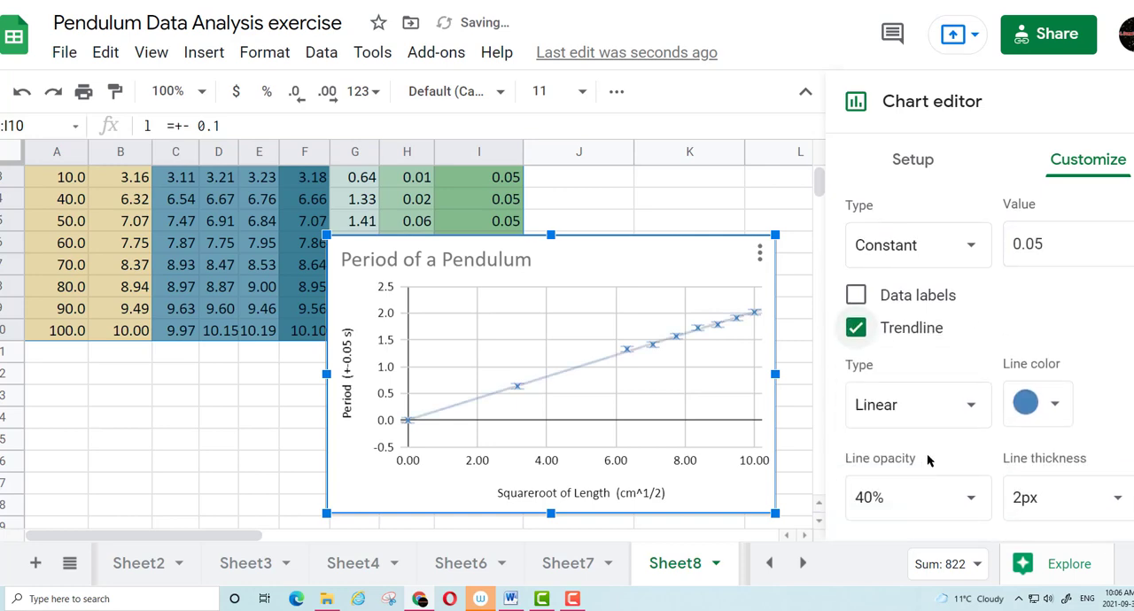
scroll(938, 469, down, 2)
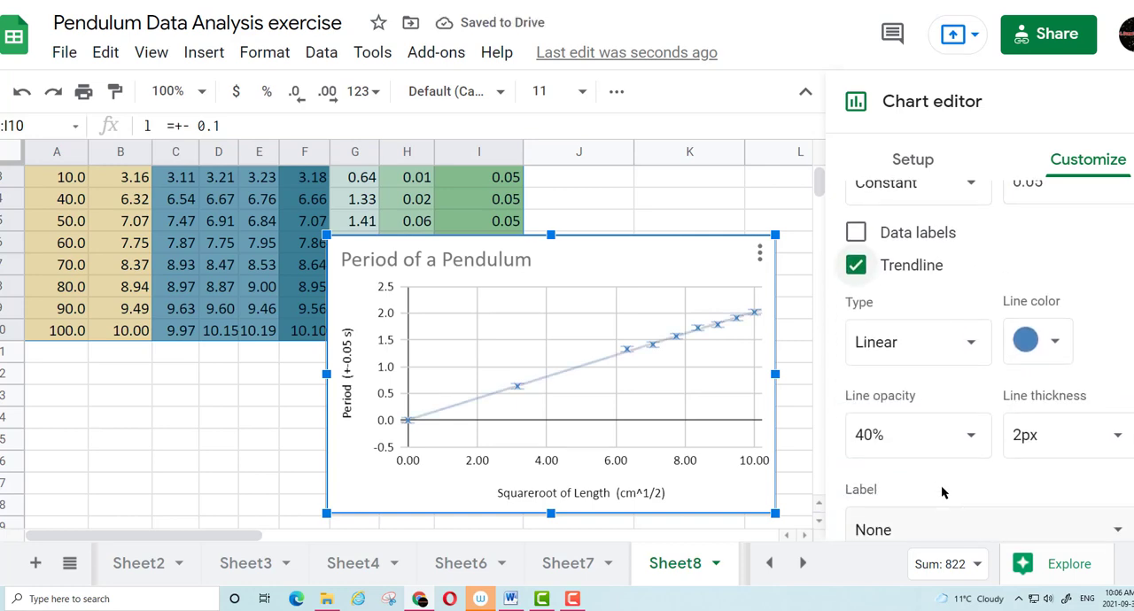
click(910, 470)
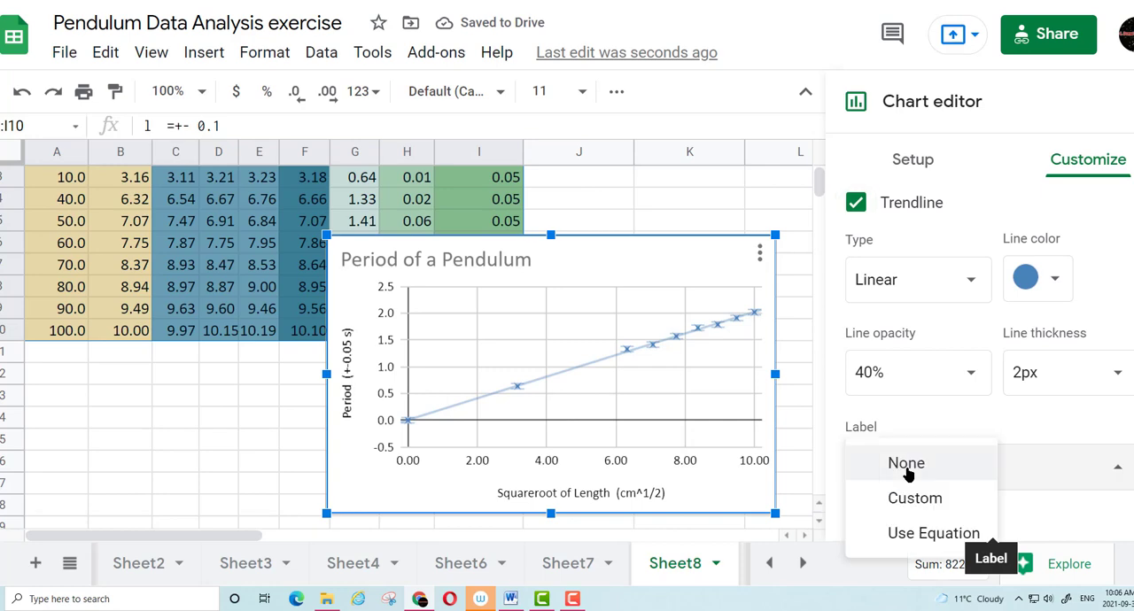
click(949, 533)
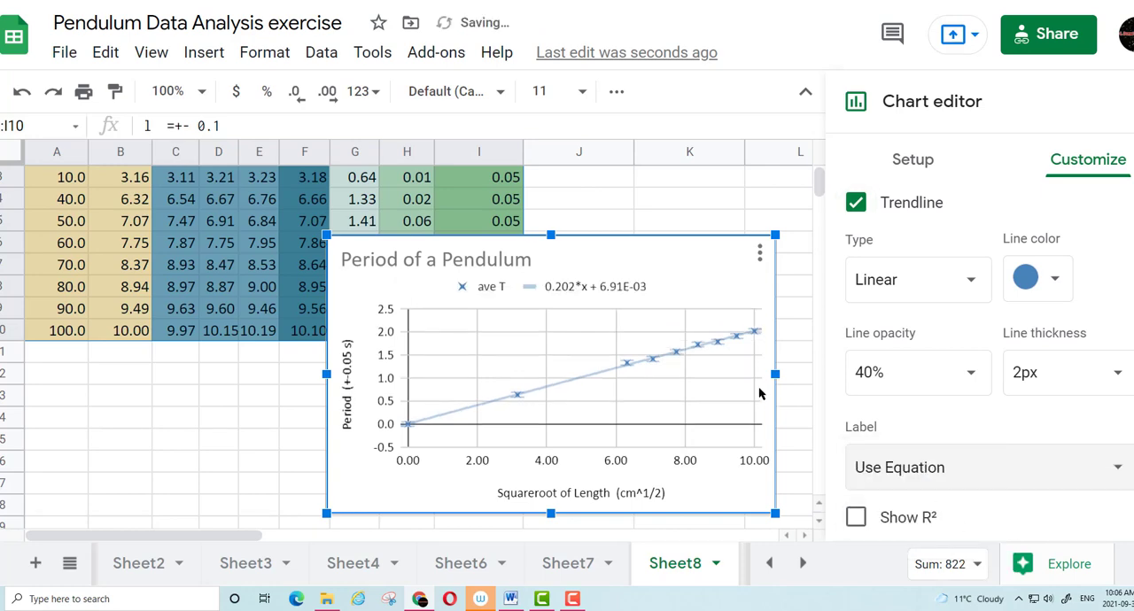
Set the horizontal axis range to a minimum of 0 and a maximum of 10
scroll(857, 228, up, 5)
click(856, 231)
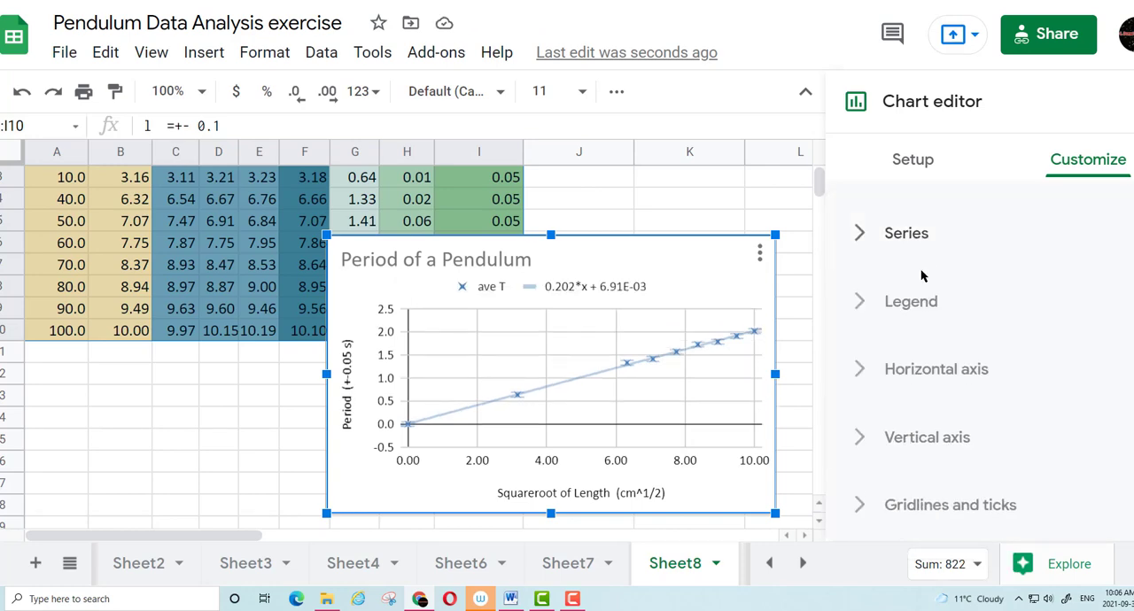
click(866, 371)
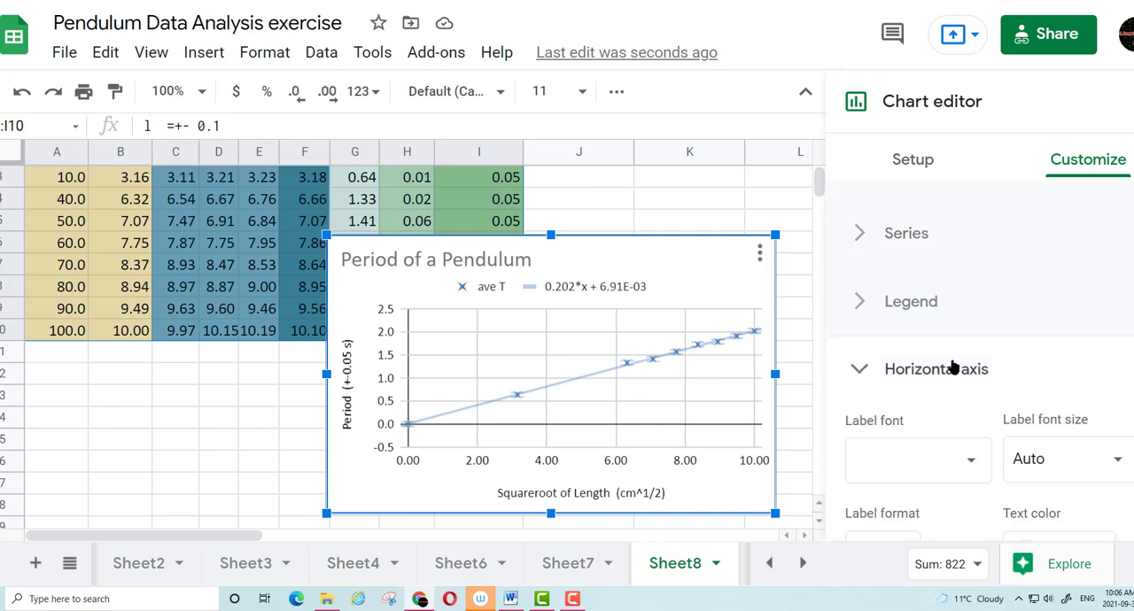
scroll(956, 371, down, 3)
scroll(953, 397, down, 1)
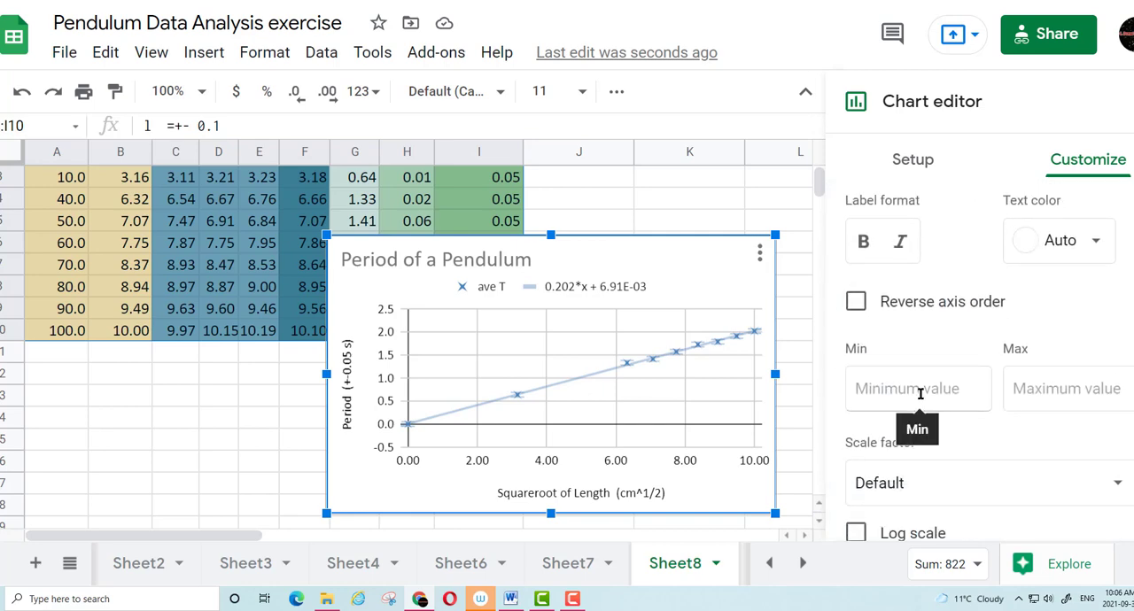
click(945, 400)
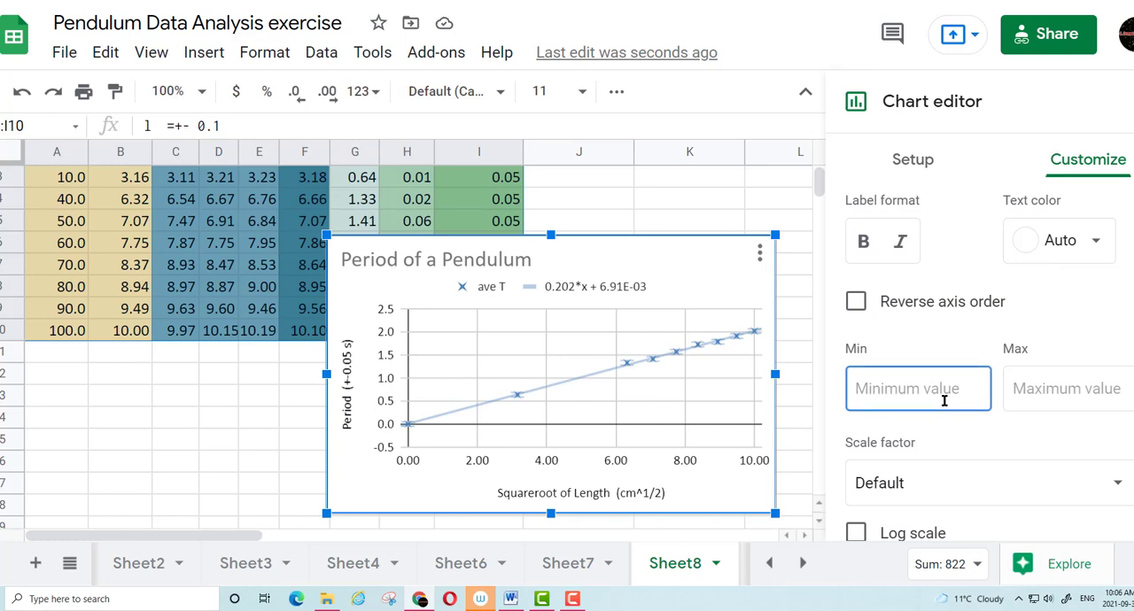
text(0)
click(1079, 399)
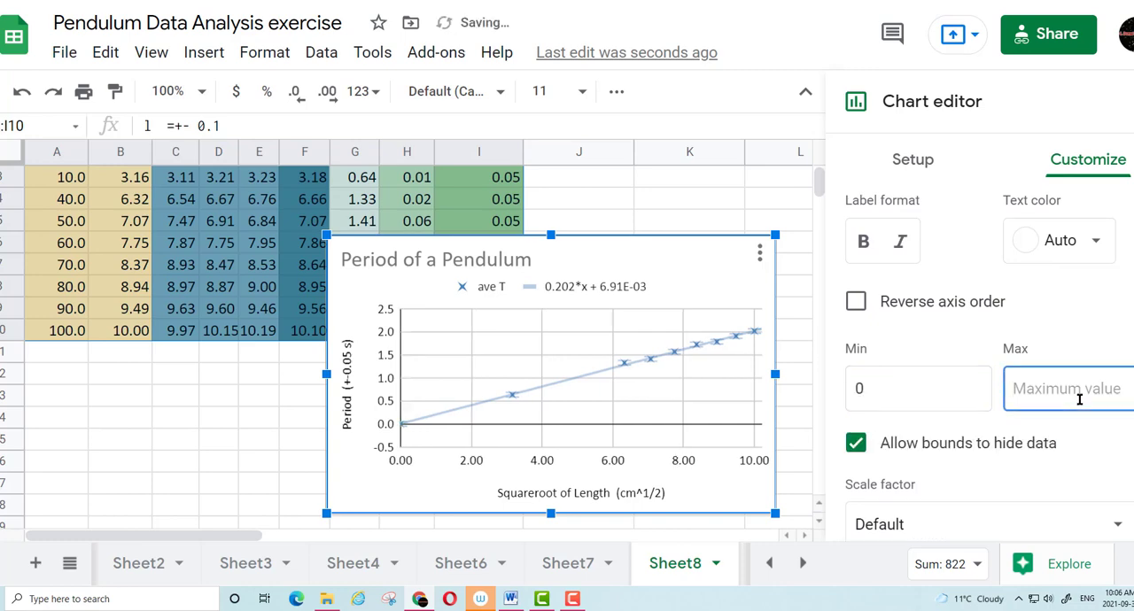
text(10)
Set the vertical axis range to a minimum of 0 and a maximum of 2.5
scroll(949, 253, up, 4)
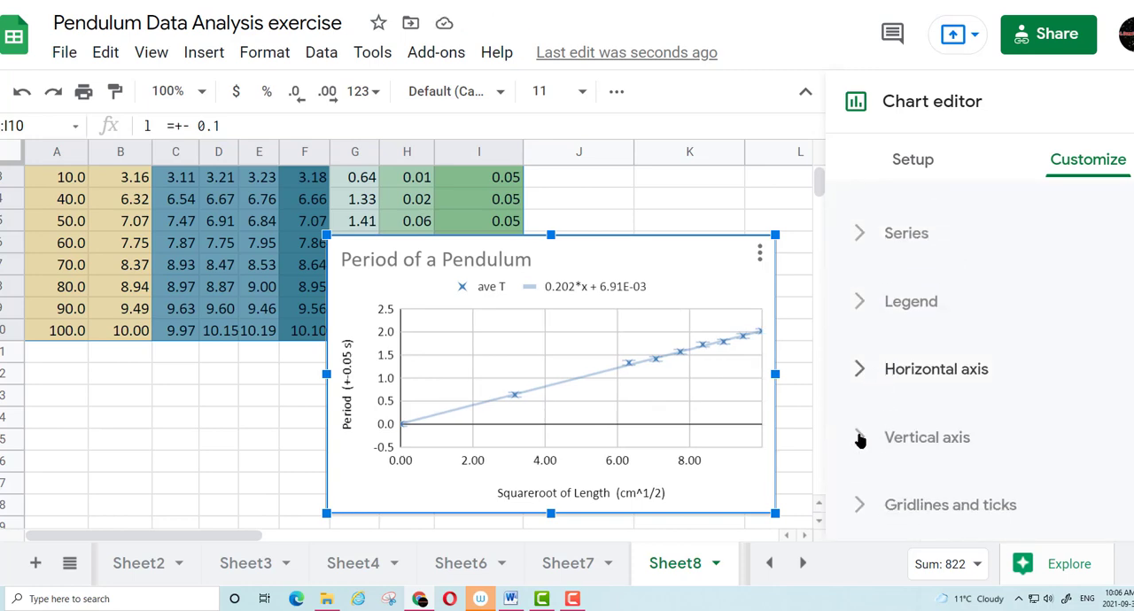
click(861, 436)
scroll(954, 395, down, 3)
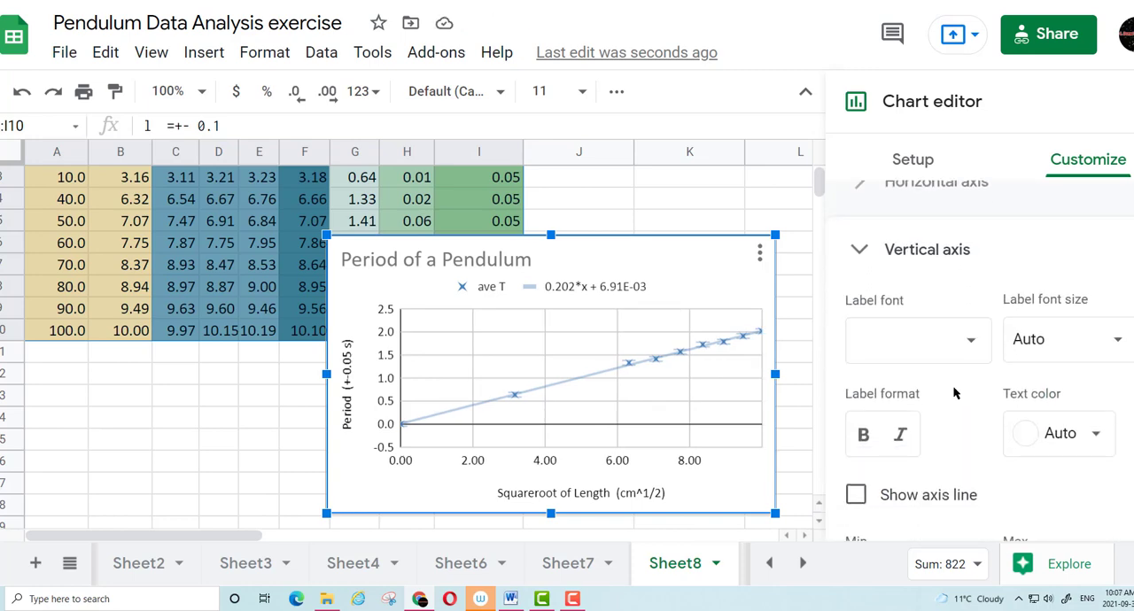
click(932, 394)
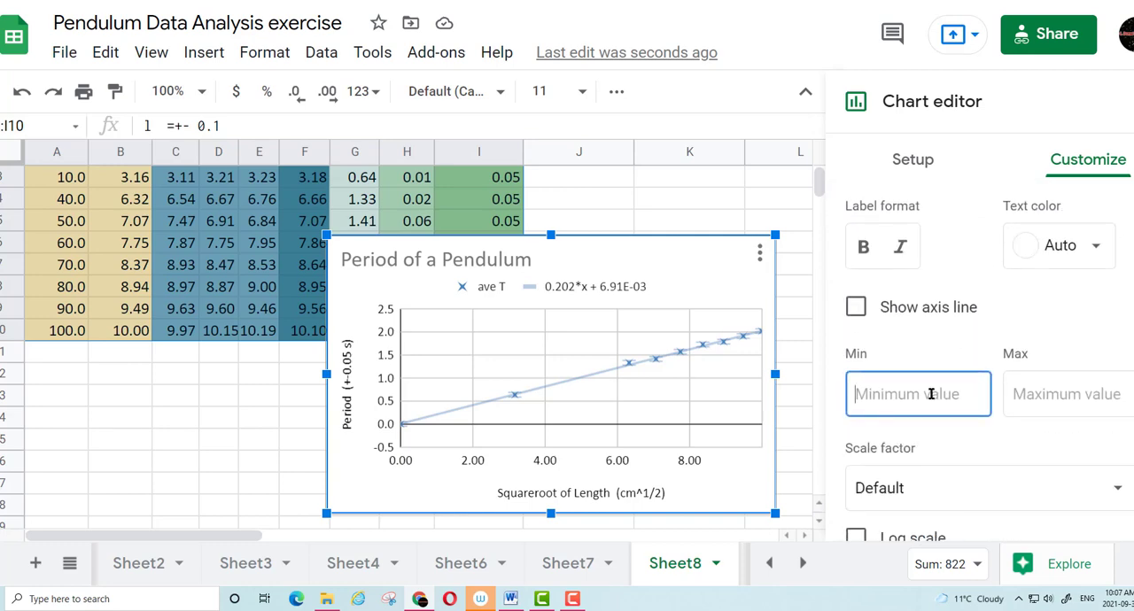
text(0)
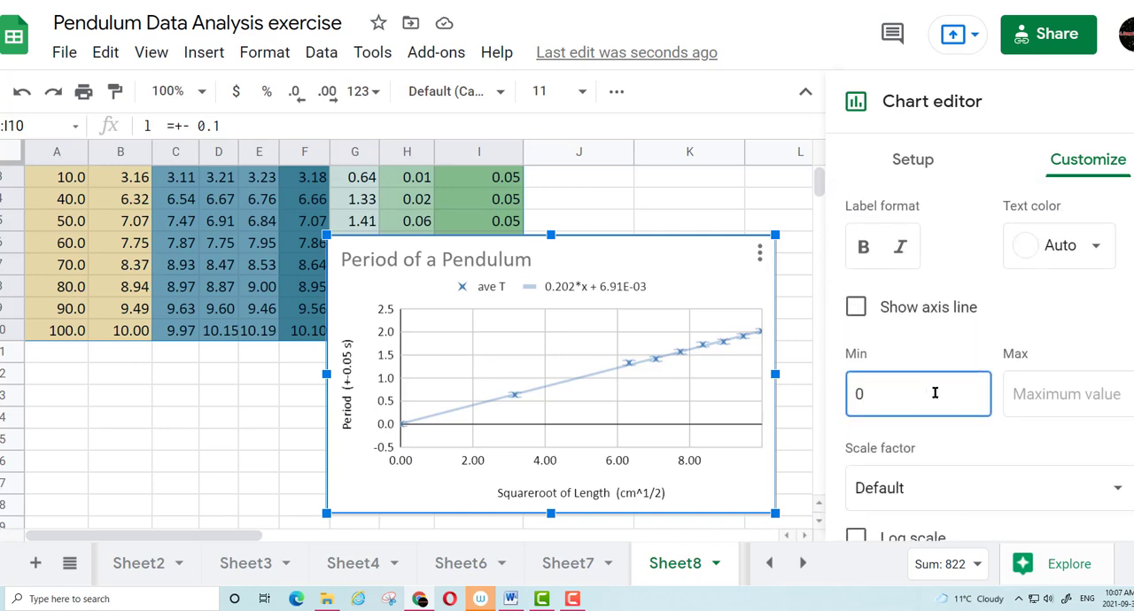
click(1060, 394)
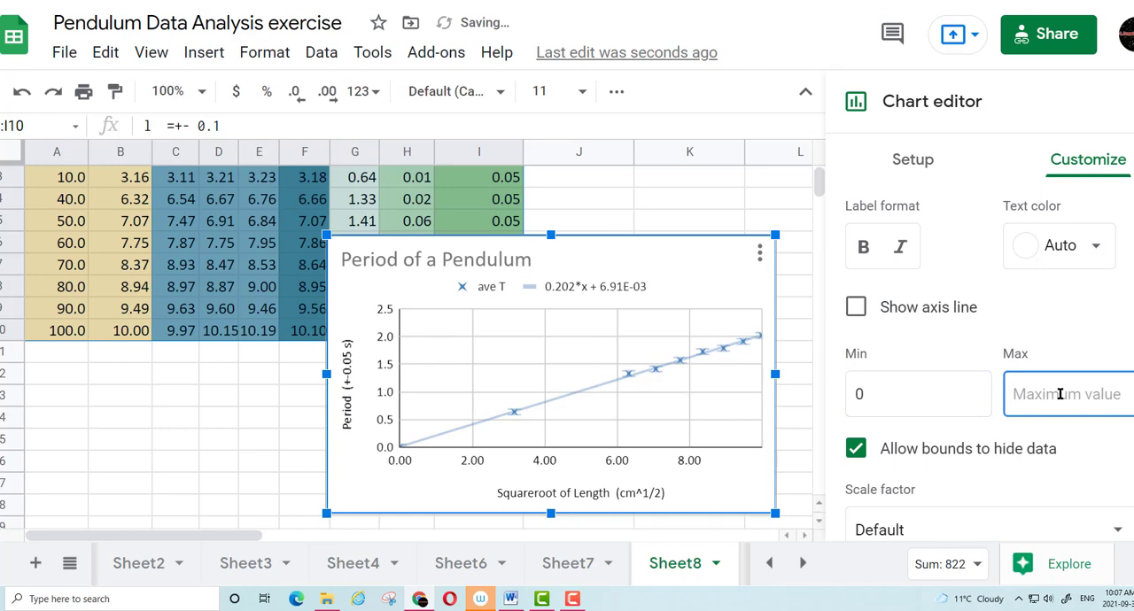
text(2.)
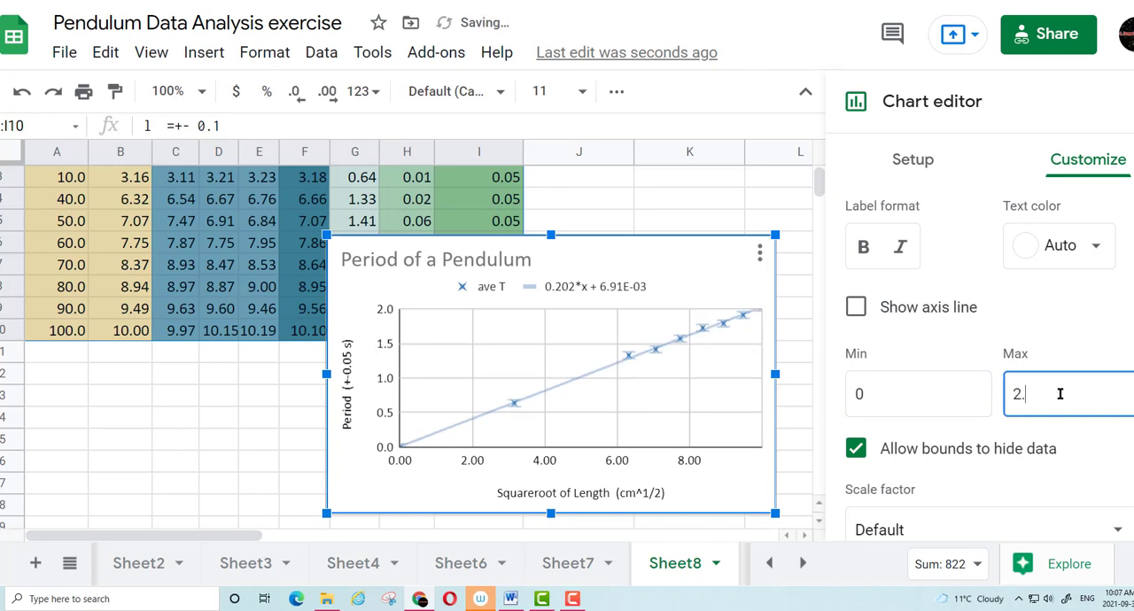
text(5)
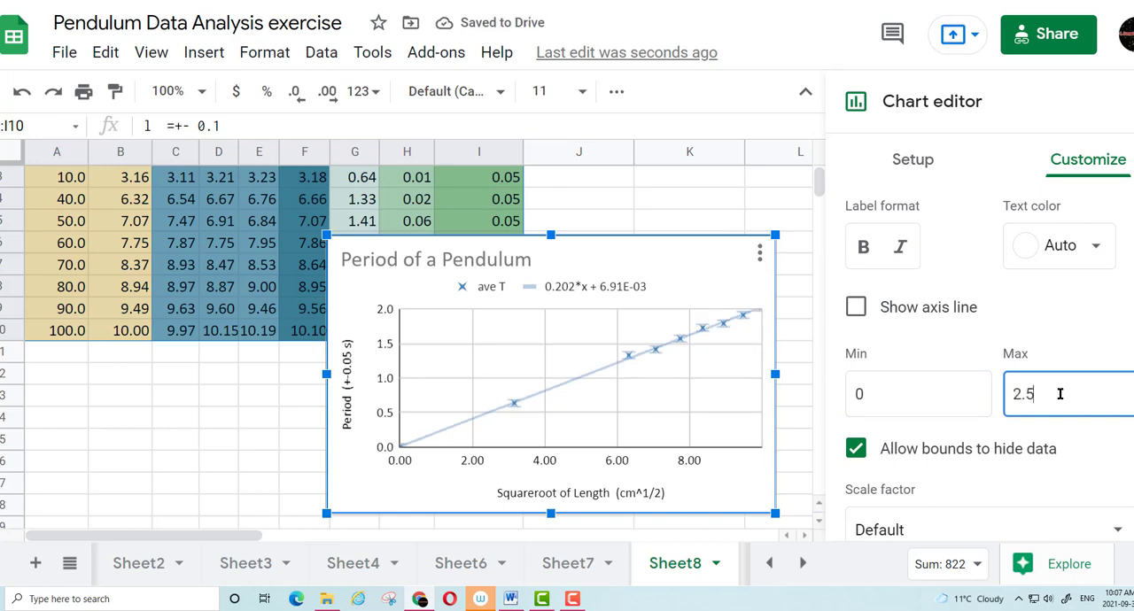
scroll(939, 332, up, 3)
scroll(975, 333, up, 2)
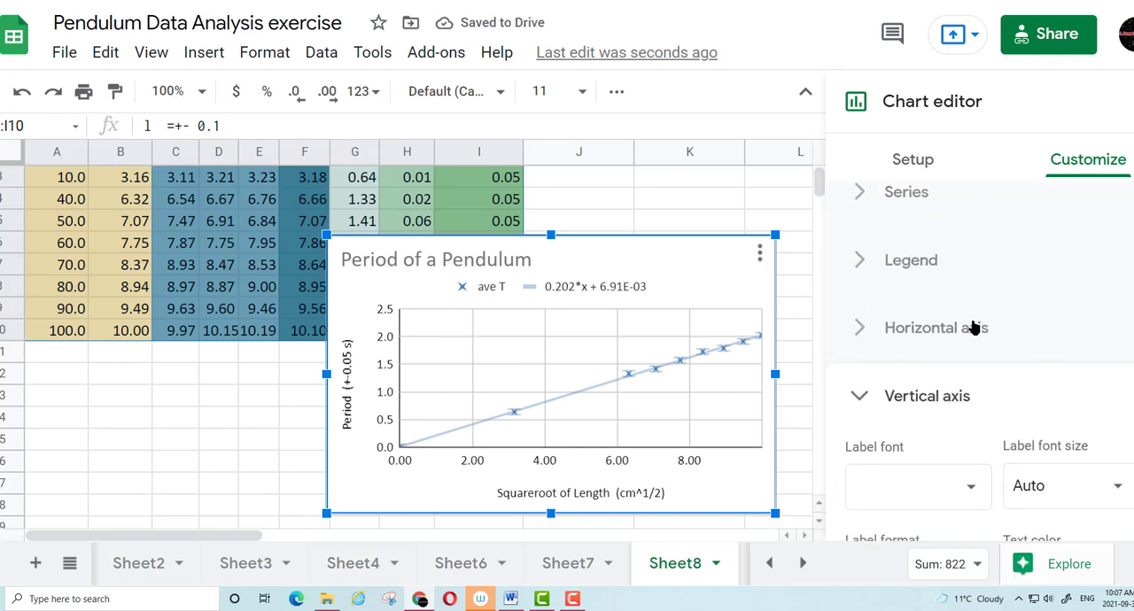
click(862, 401)
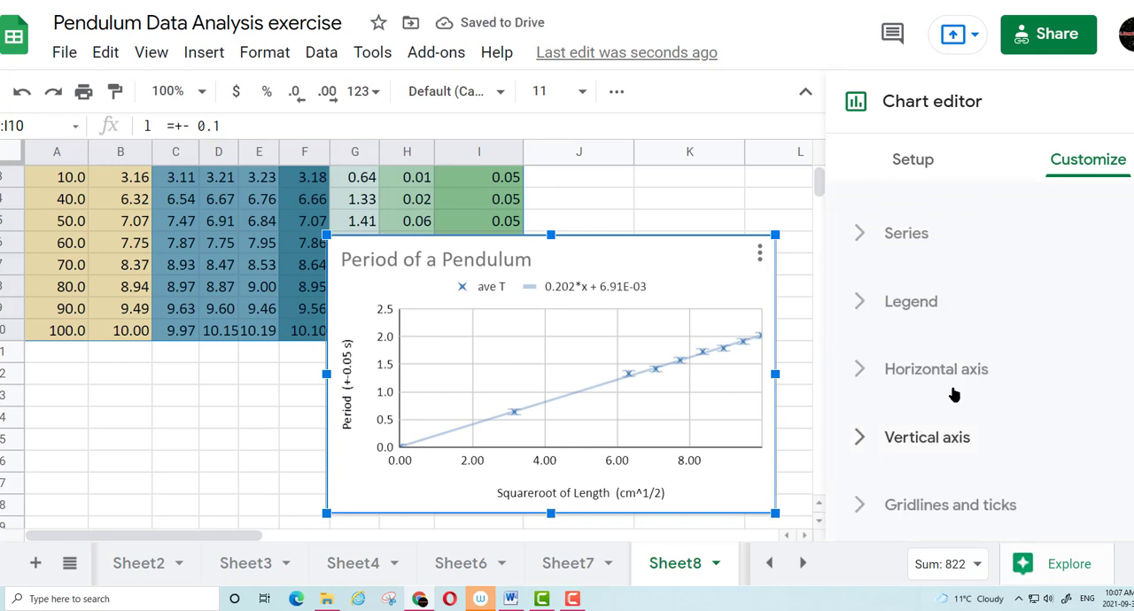
Set the vertical axis gridlines to a major step of 0.5 and a minor step of 0.1
click(878, 504)
scroll(996, 418, down, 4)
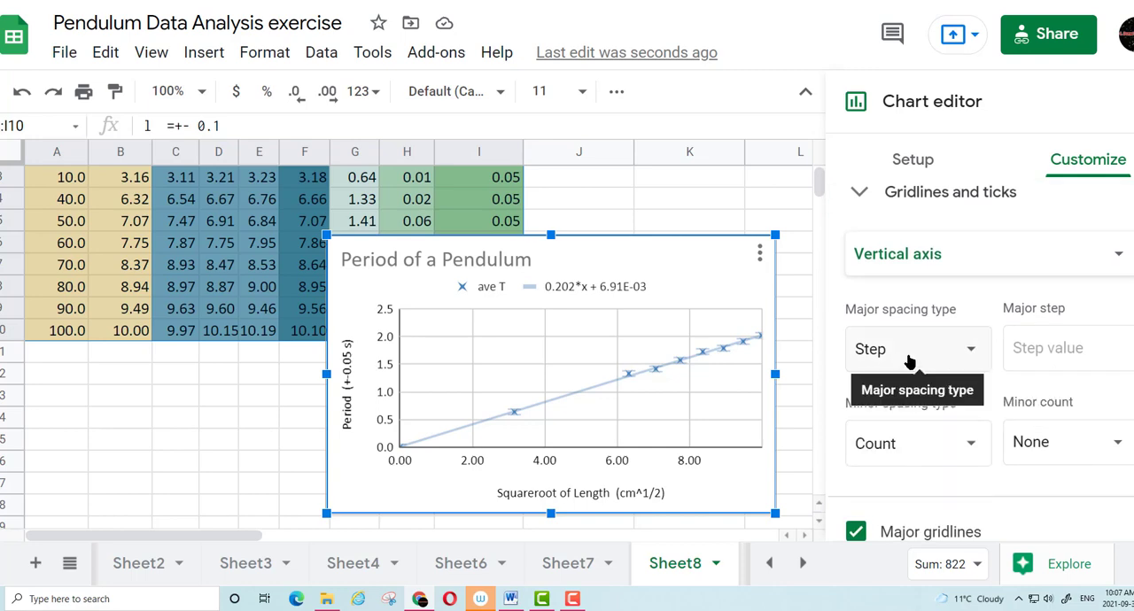
click(1053, 349)
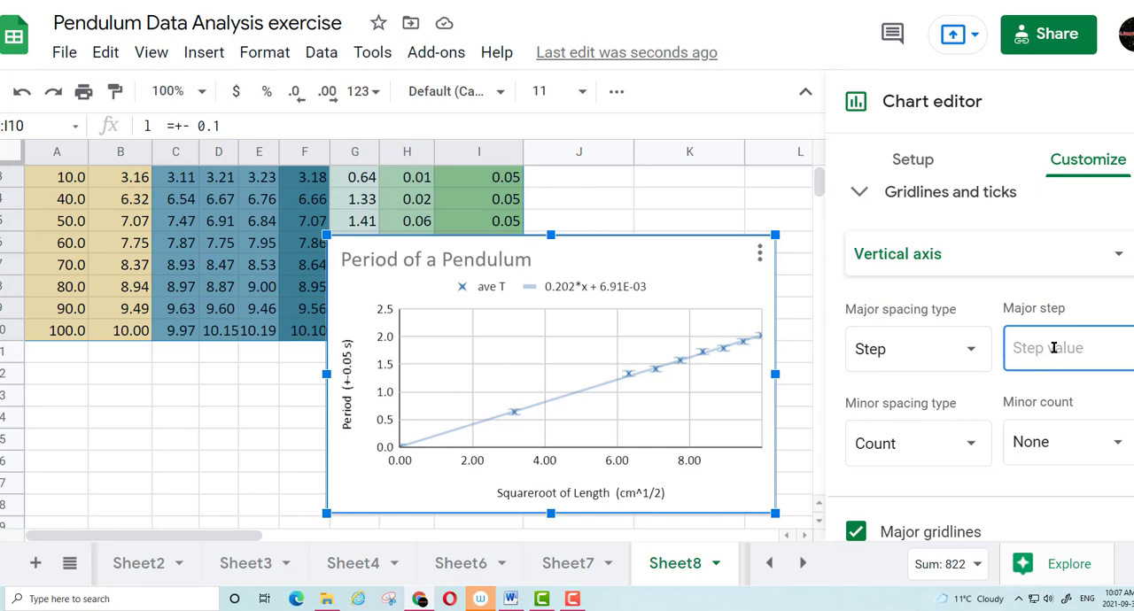
text(0.5)
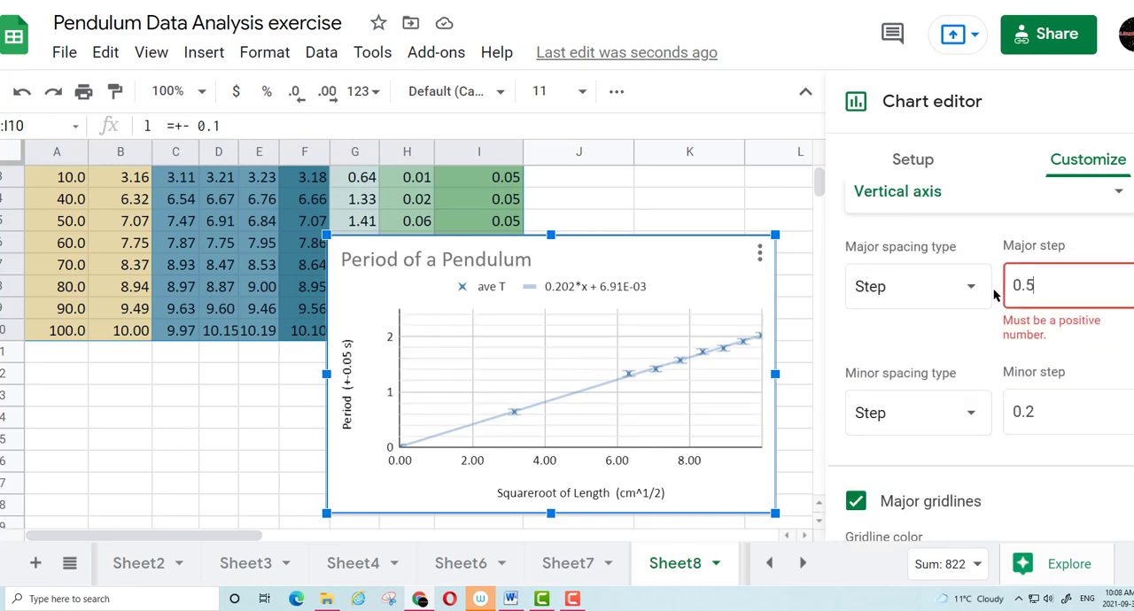
click(1059, 382)
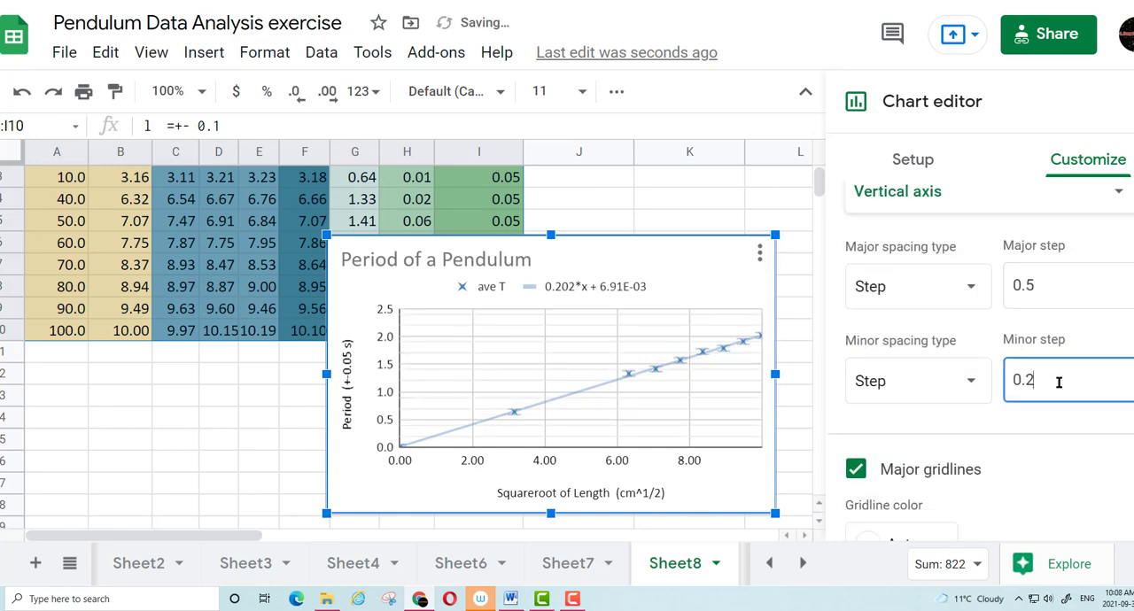
key(BackSpace)
text(1)
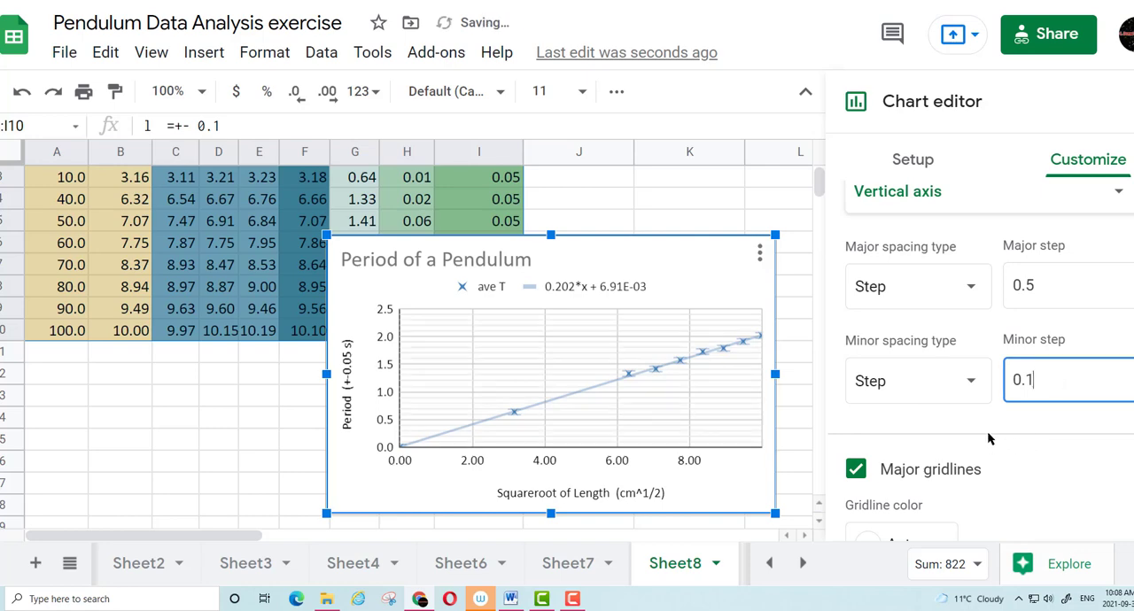
Set the horizontal axis gridlines to a major step of 1 and a minor step of 0.2
scroll(904, 354, up, 3)
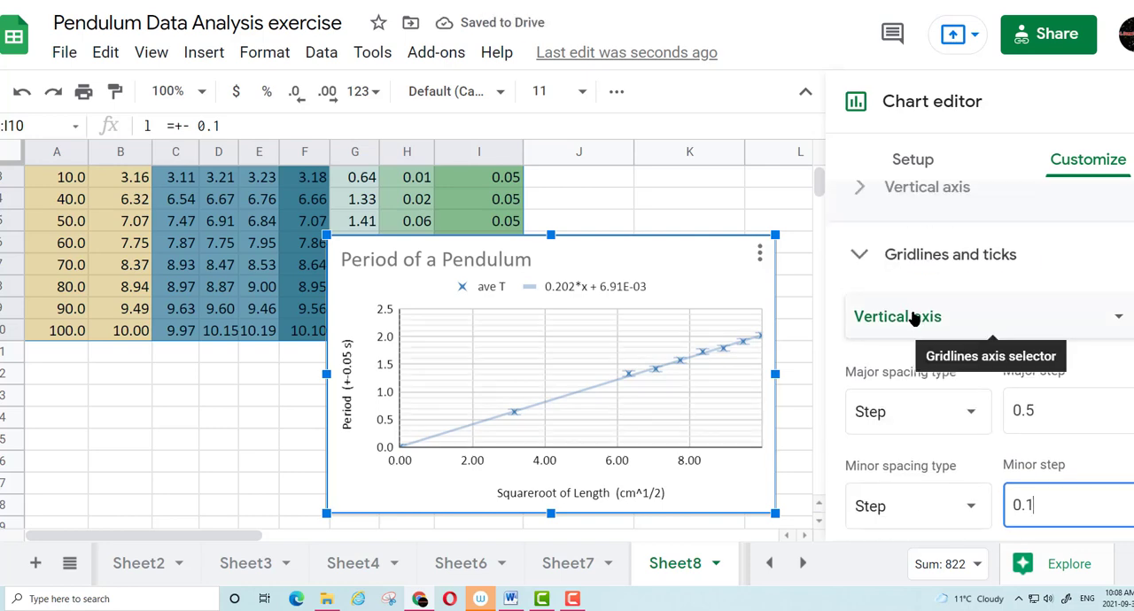
click(914, 319)
click(911, 288)
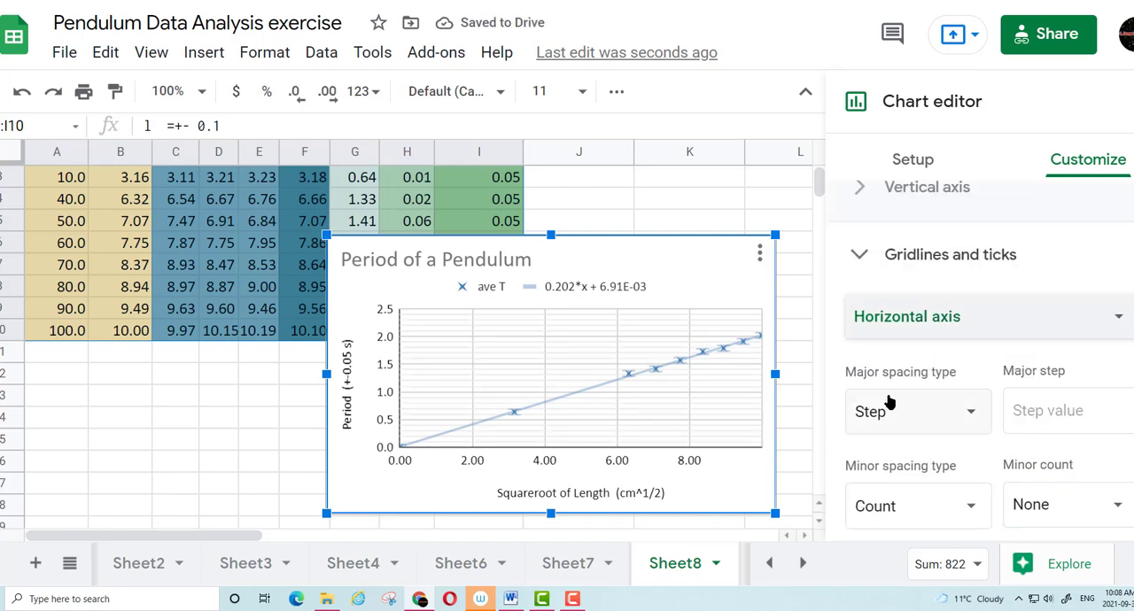
scroll(889, 408, down, 3)
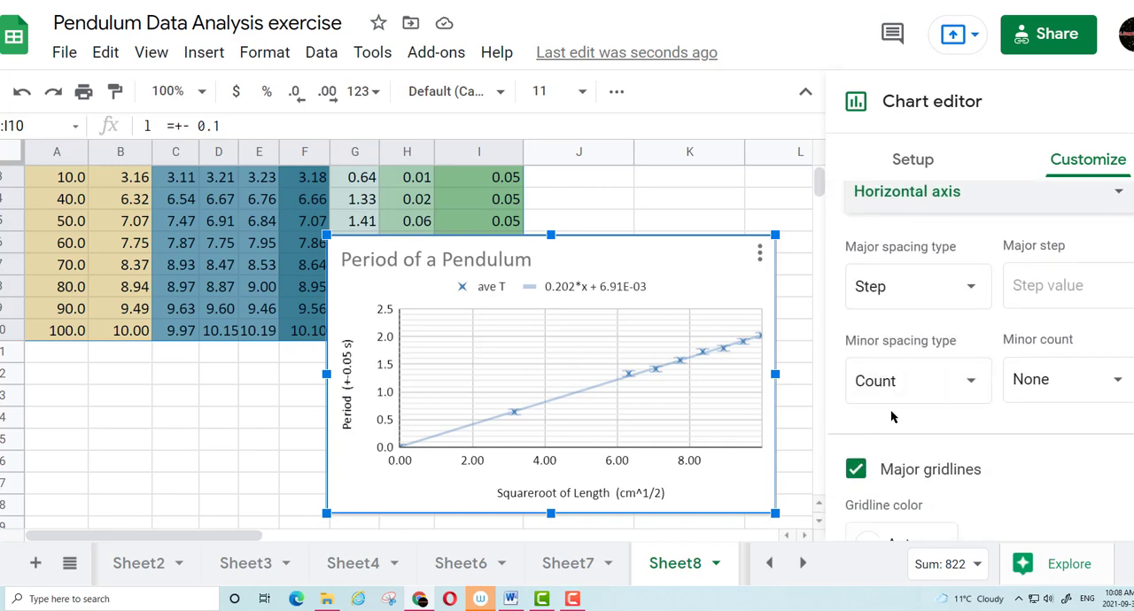
click(1045, 288)
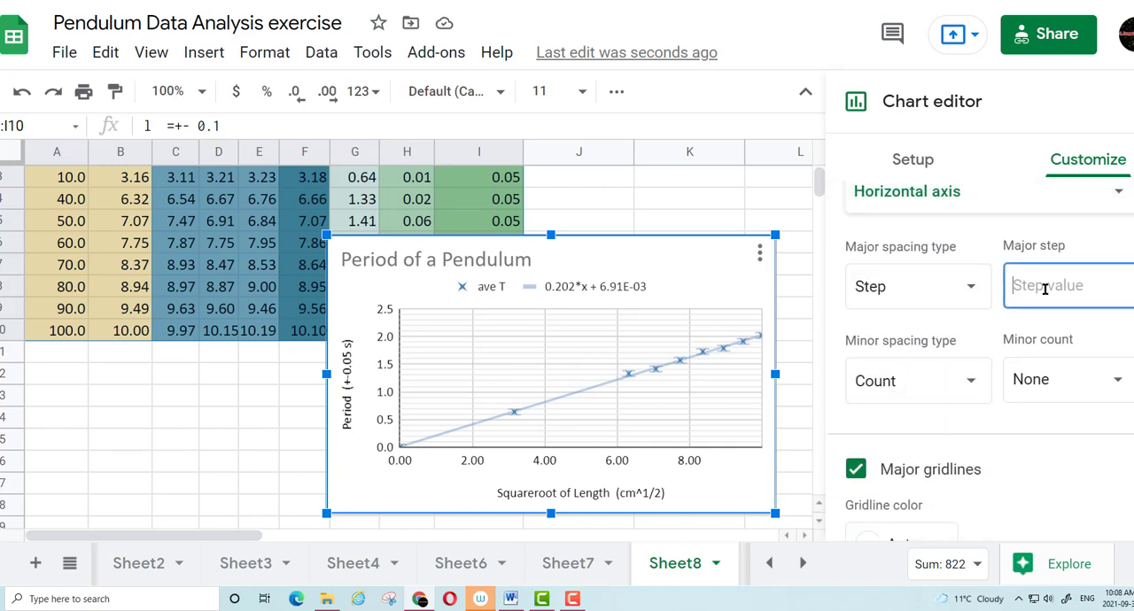
text(1)
click(970, 381)
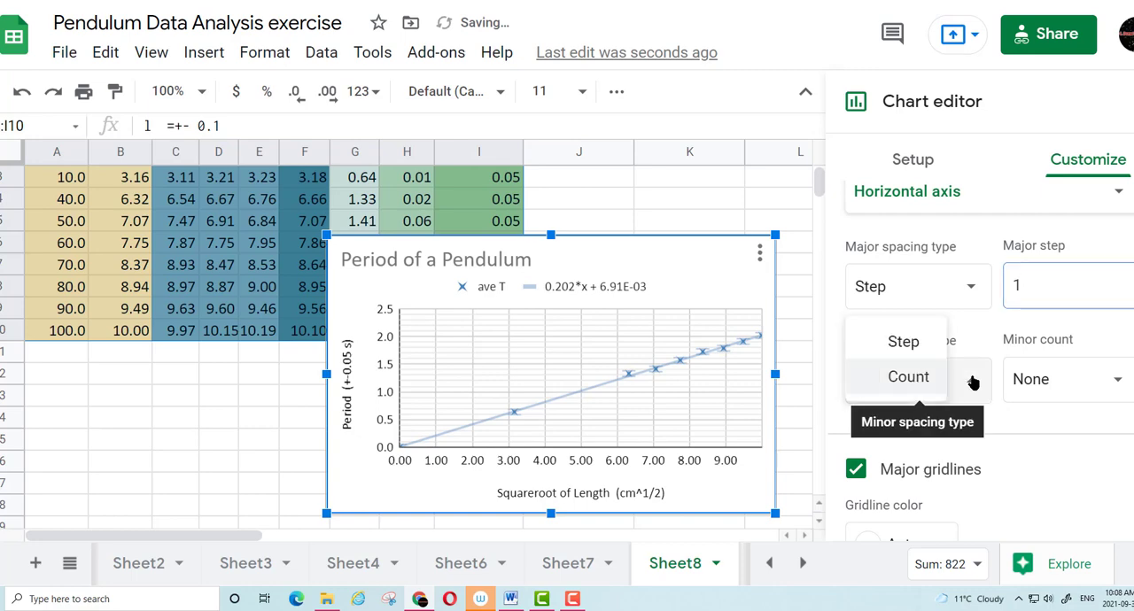
click(904, 346)
click(1066, 386)
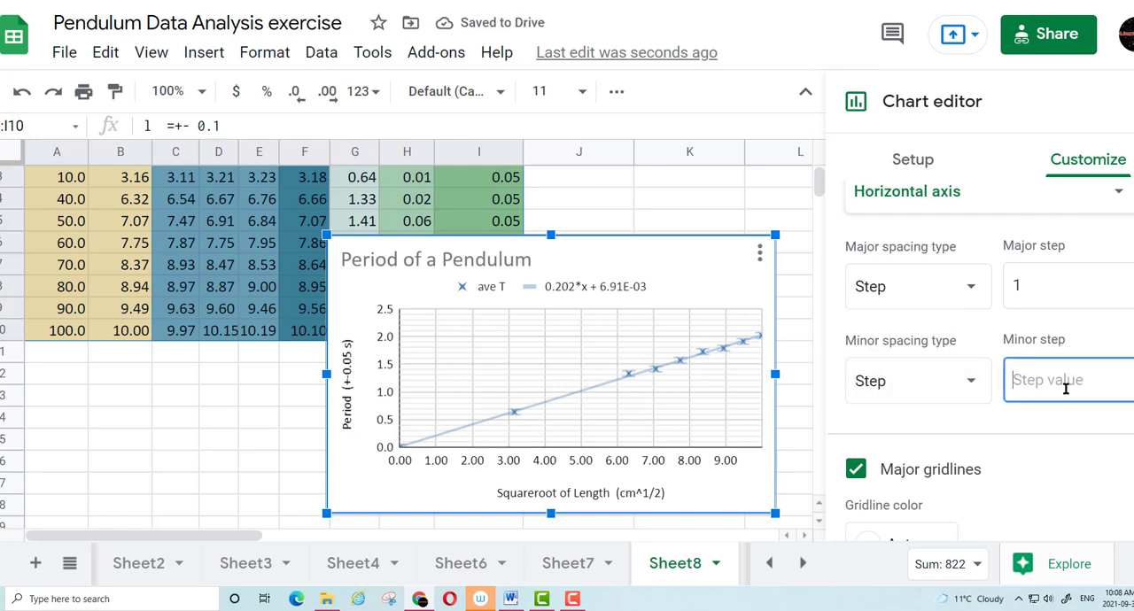
text(0.2)
click(1055, 432)
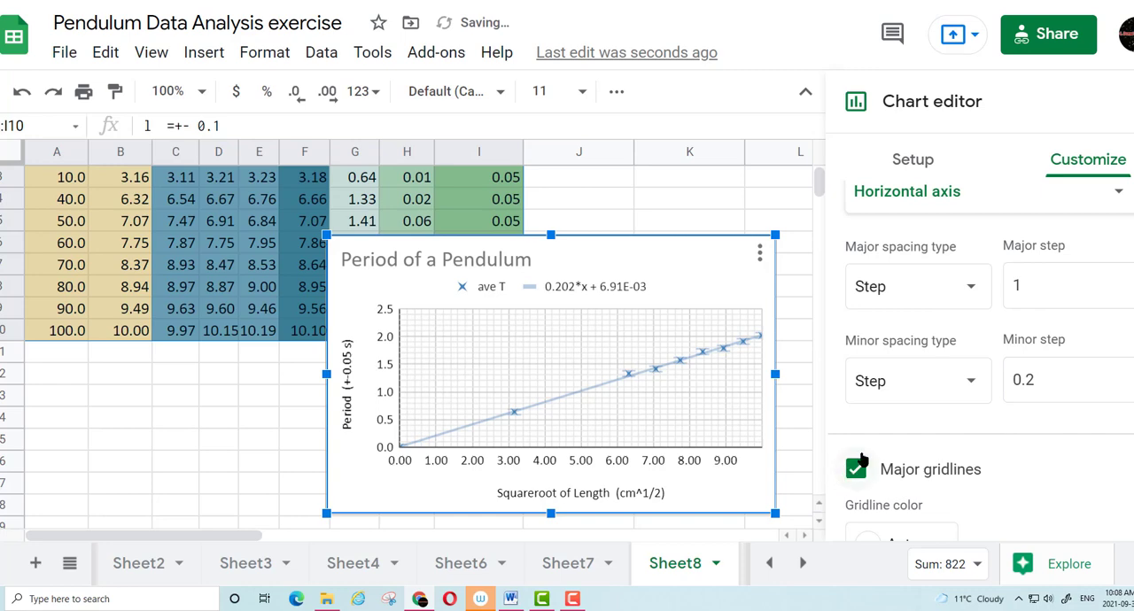
scroll(878, 425, down, 3)
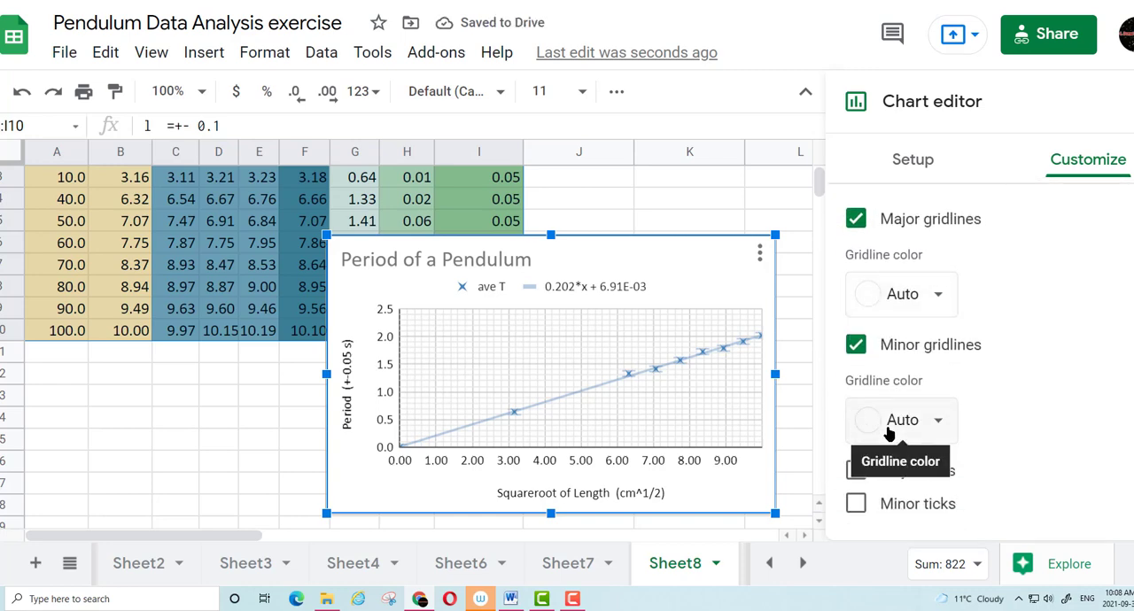
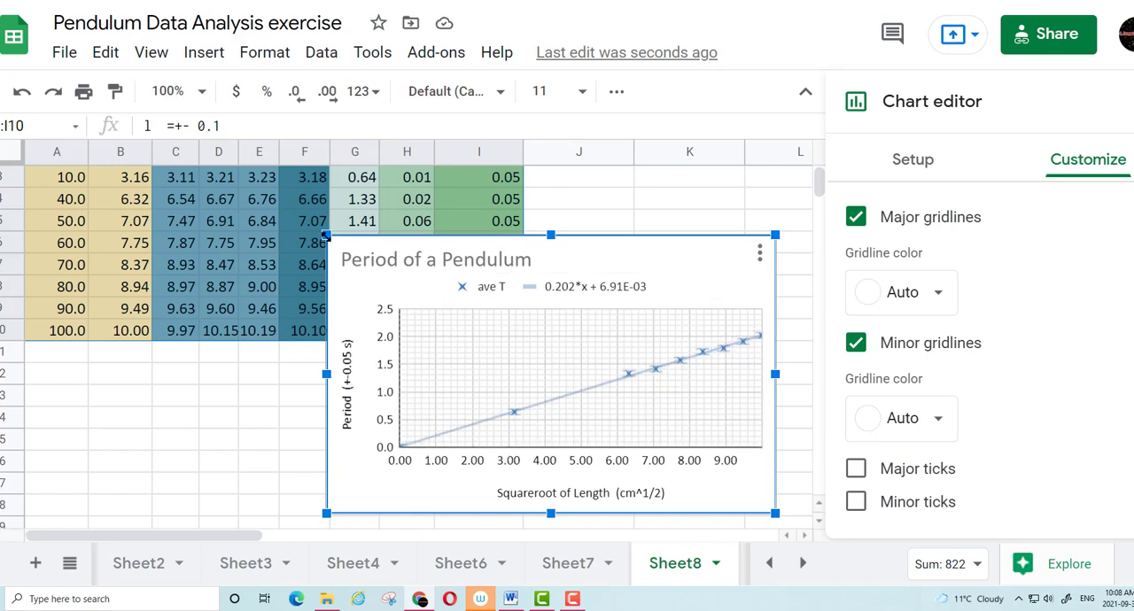
Move the chart clear of the data table and start a LINEST formula in cell B14 with G2:G10 as known_data_y
drag(634, 250, 611, 180)
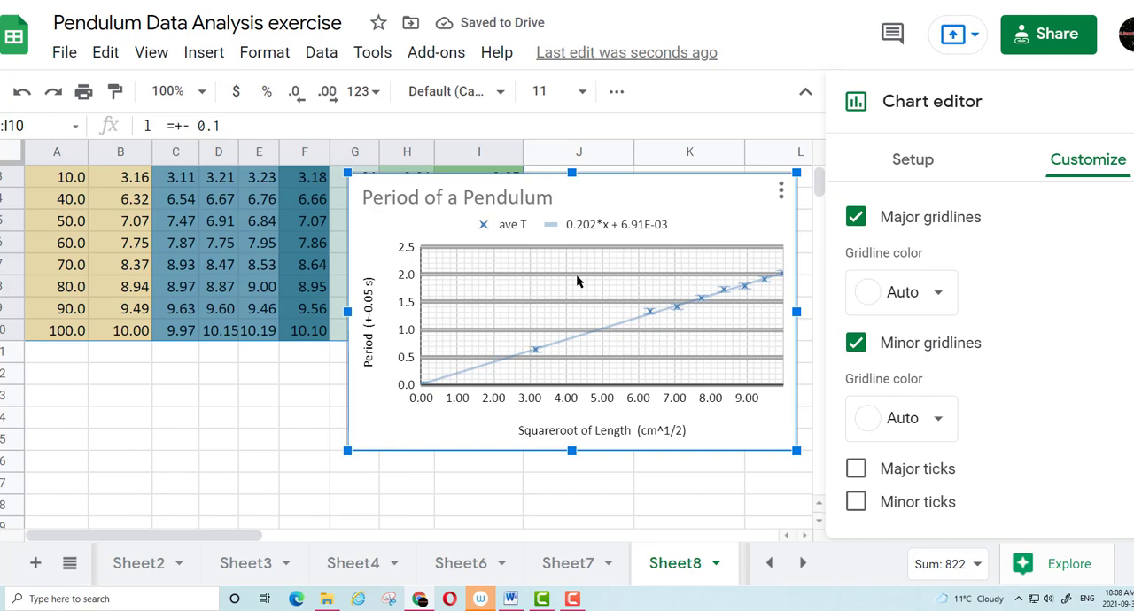
click(115, 424)
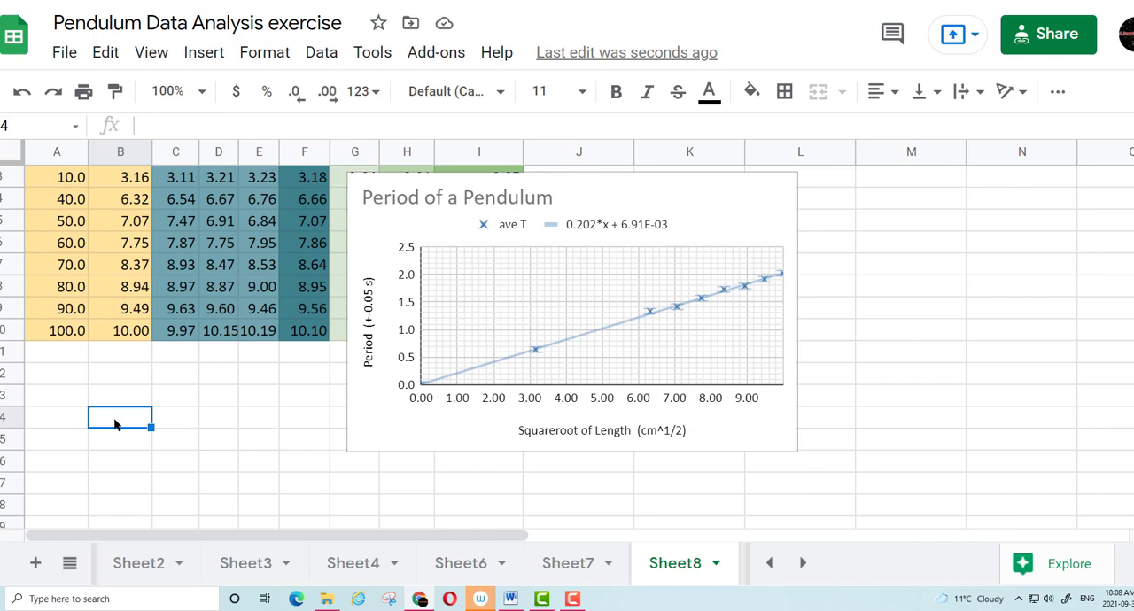
text(=lin)
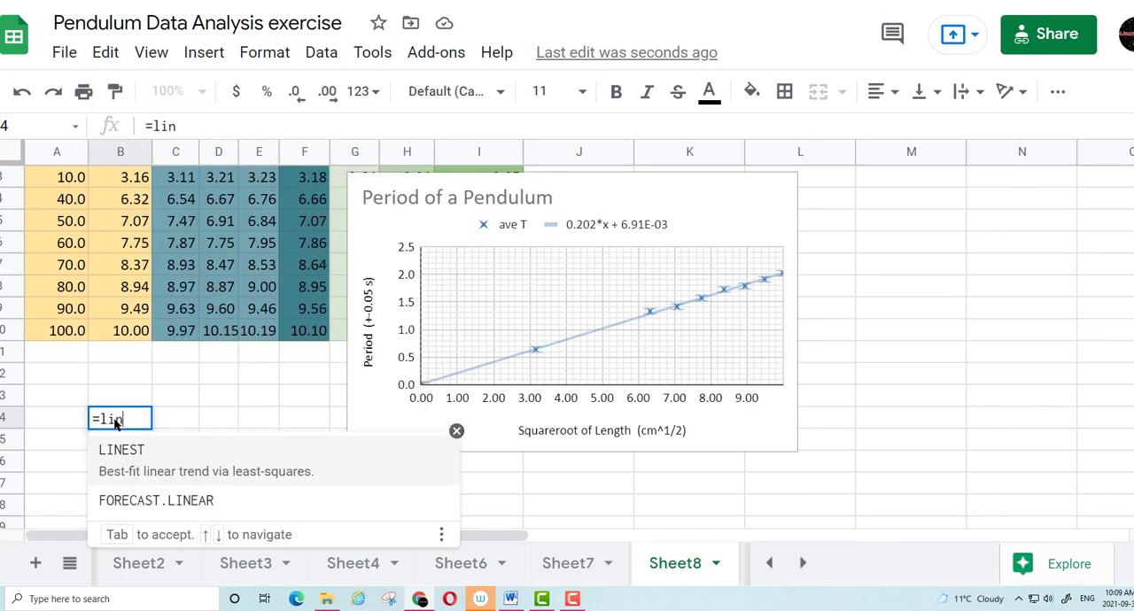
click(119, 454)
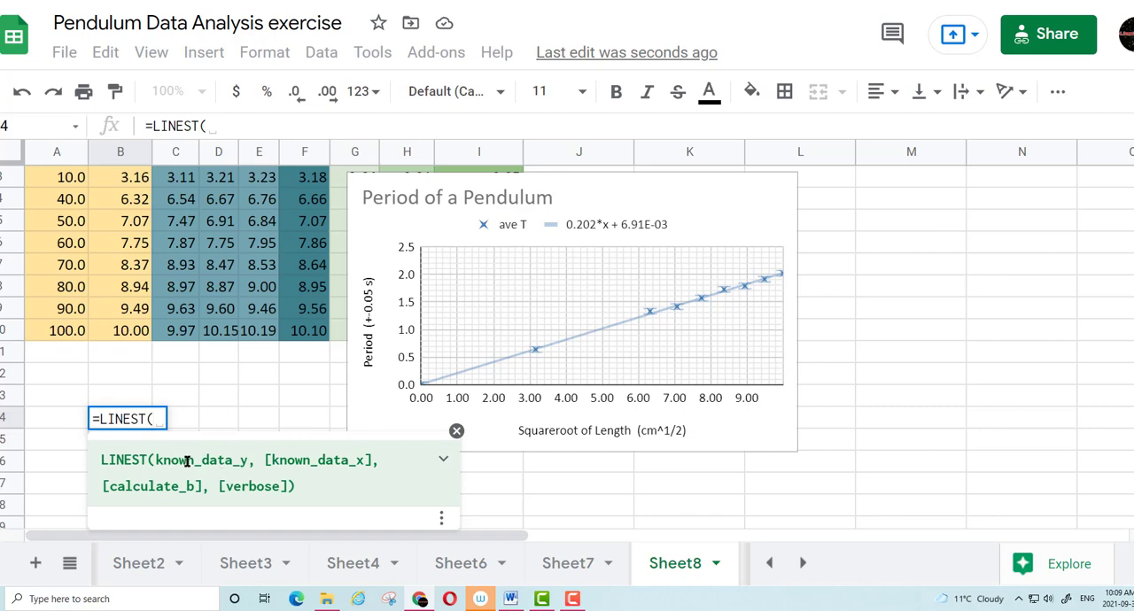
scroll(248, 416, up, 1)
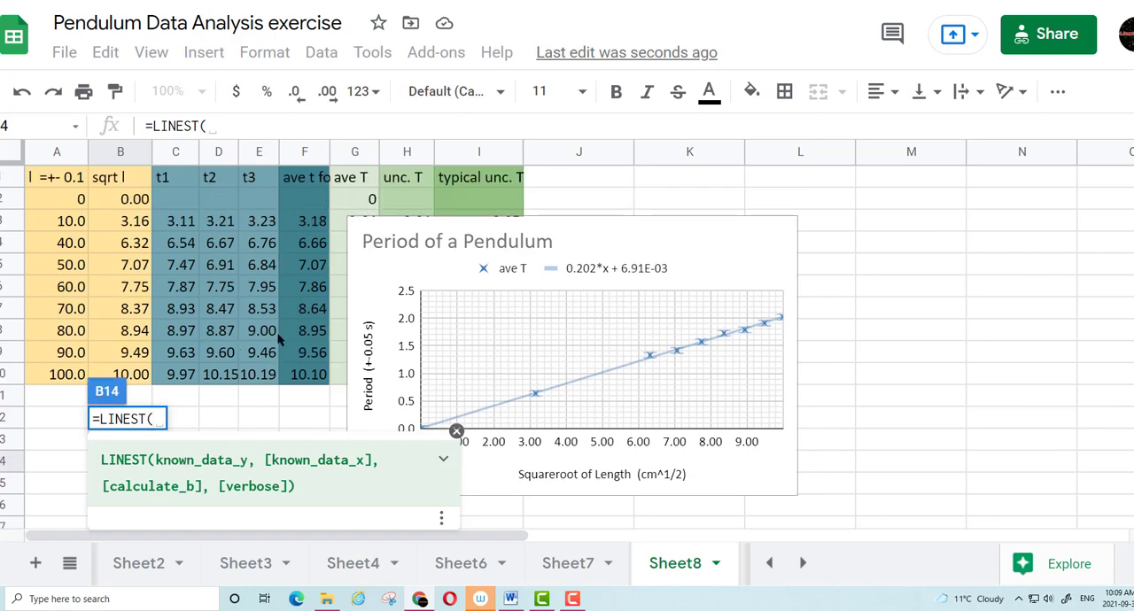
drag(382, 230, 652, 232)
click(368, 206)
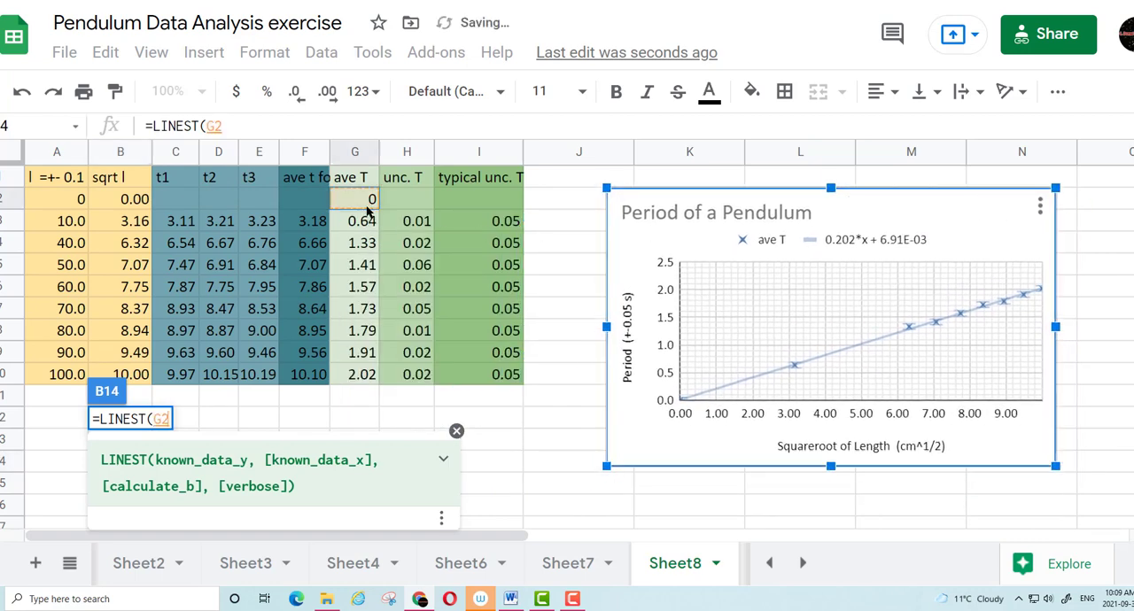
drag(368, 206, 377, 376)
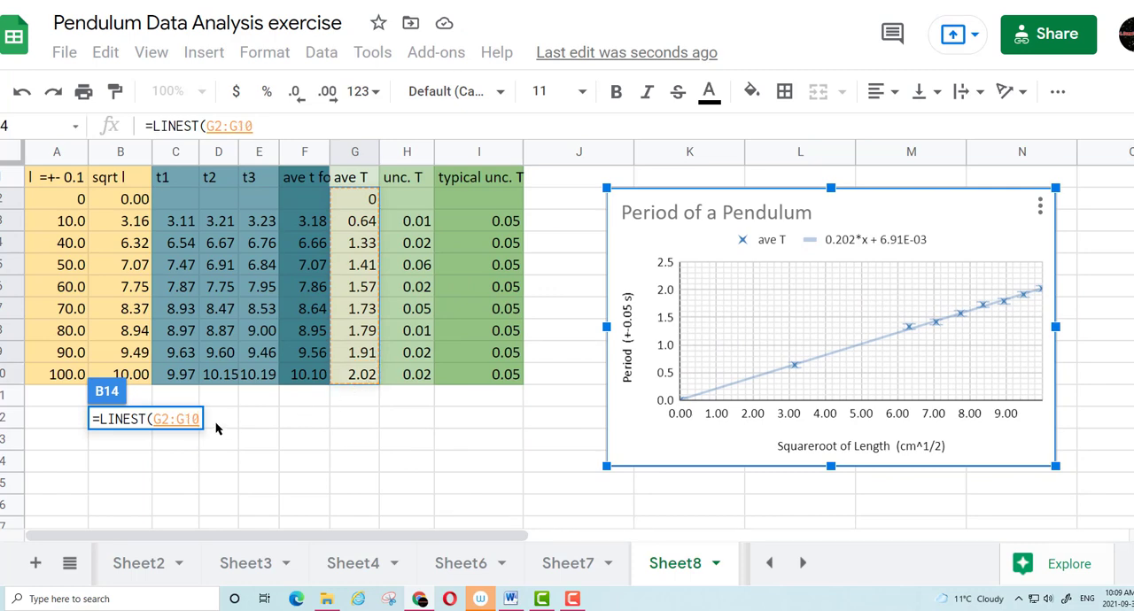
Complete the LINEST formula in B14 with B2:B10 as known_data_x, calculate_b false and verbose true
text(,)
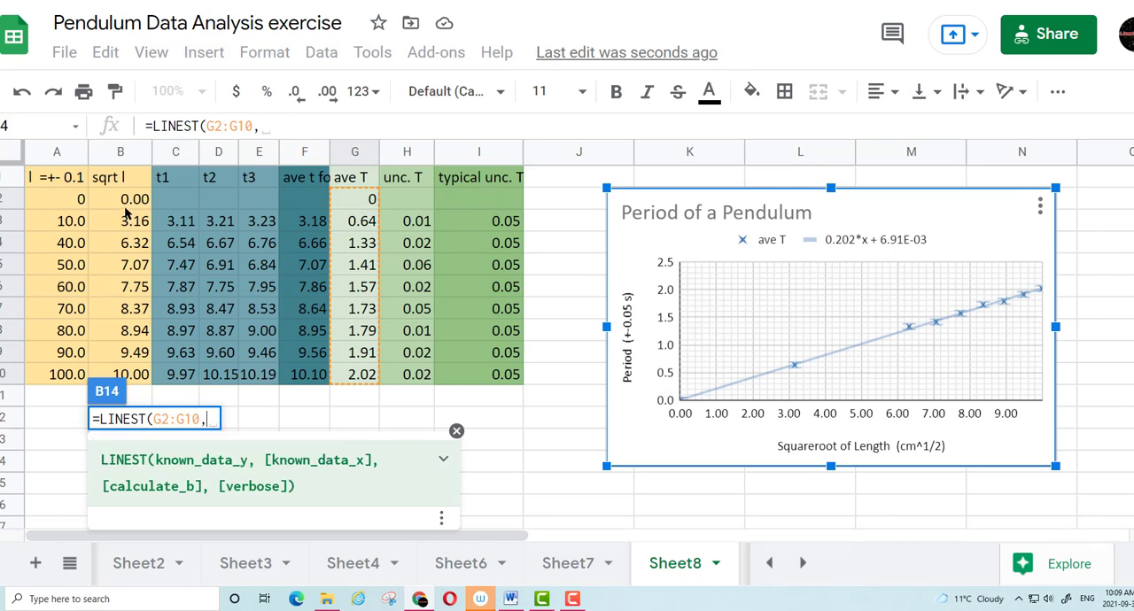
drag(124, 209, 124, 376)
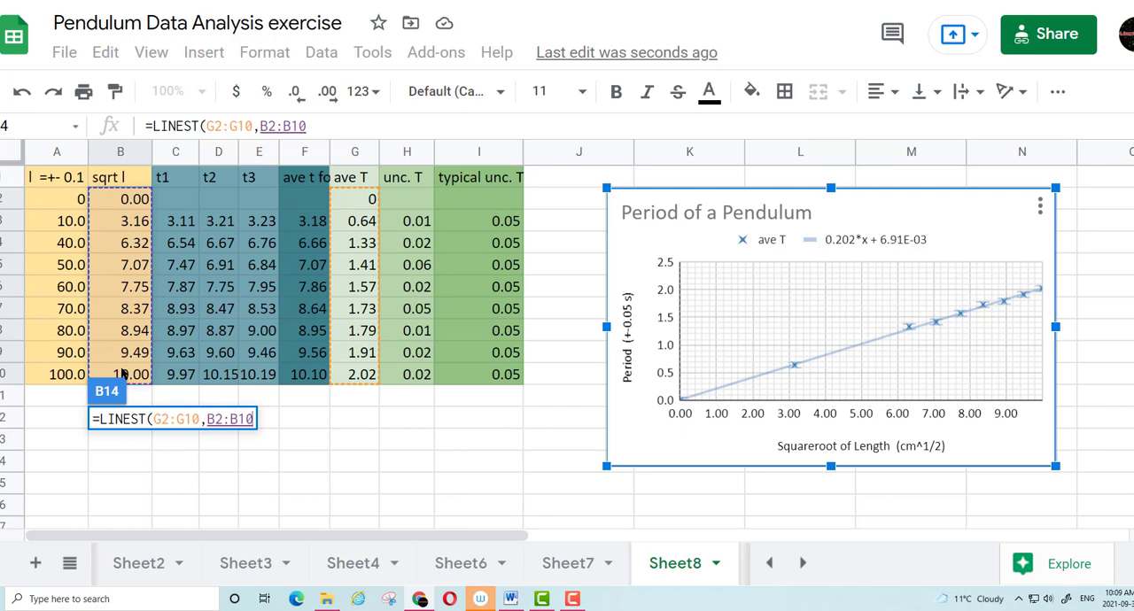
text(,)
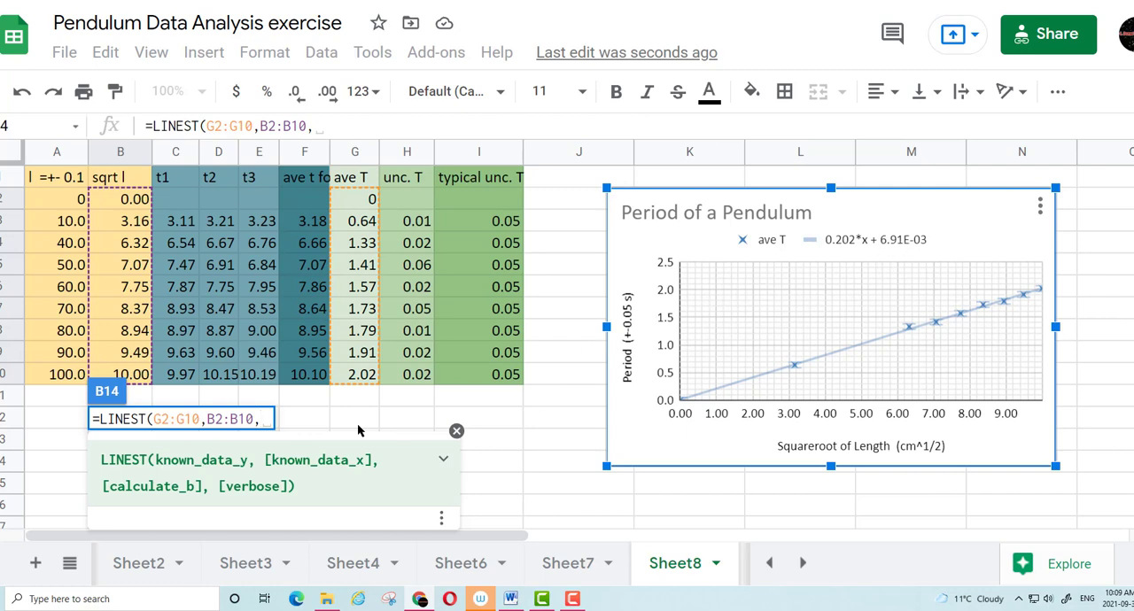
text(false)
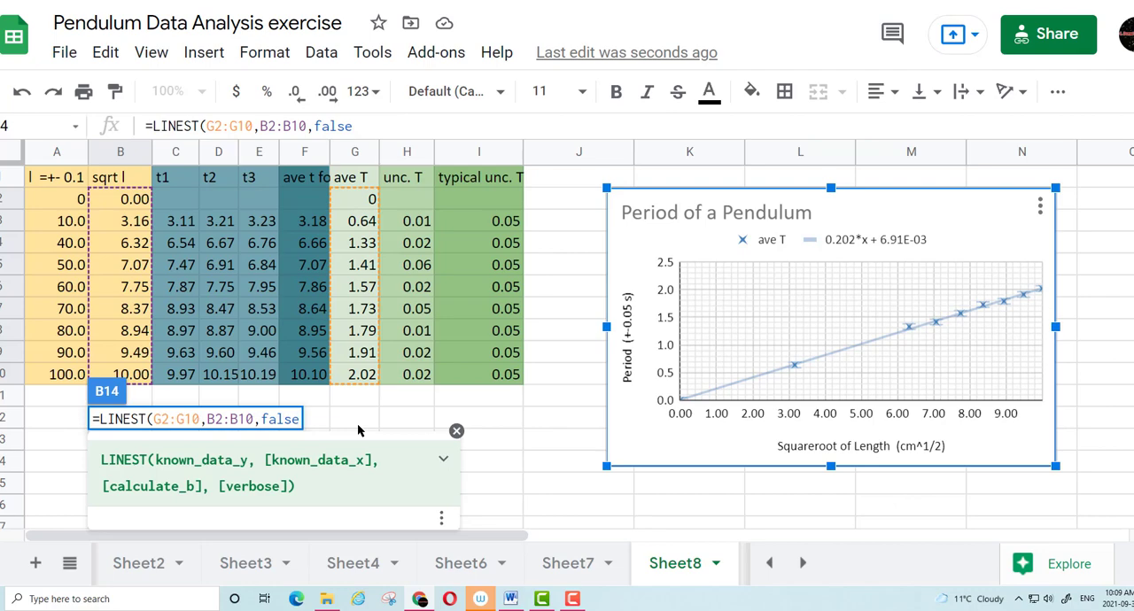
text(,)
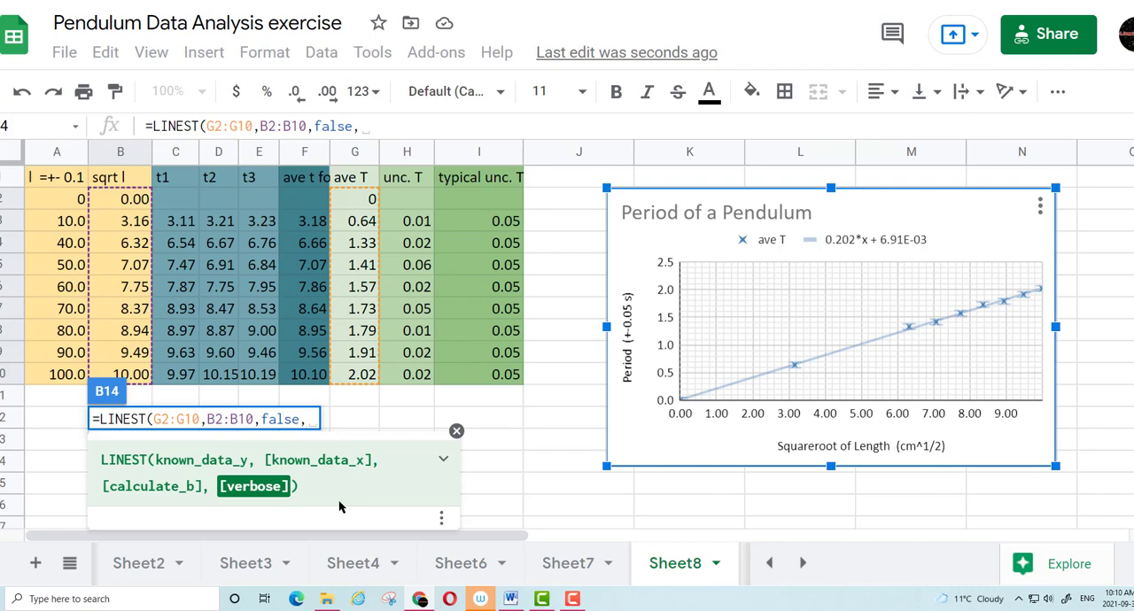
text(true)
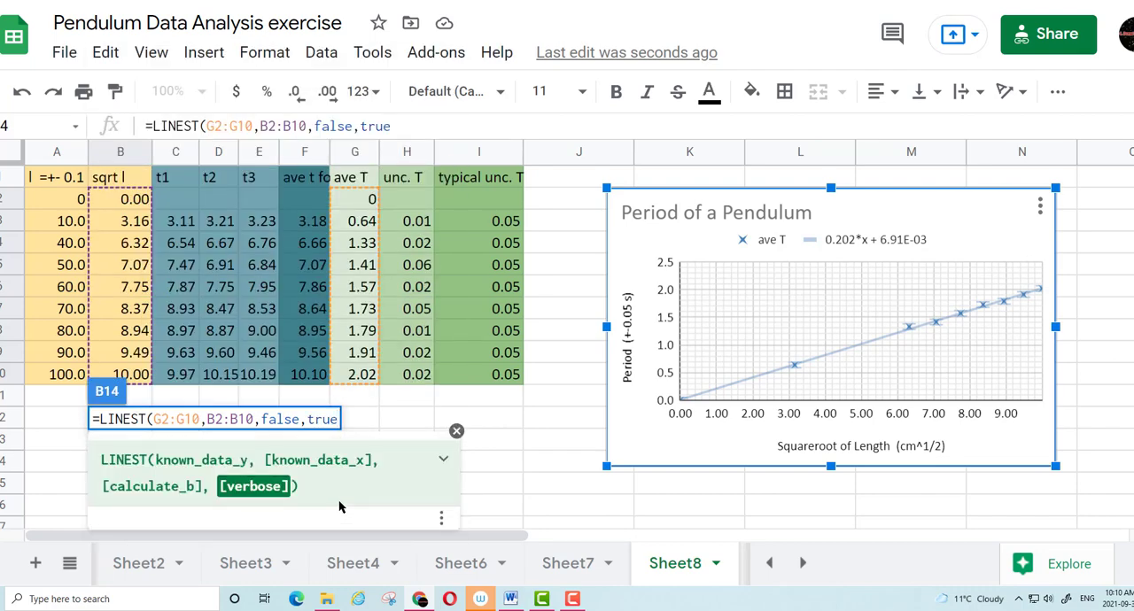
text())
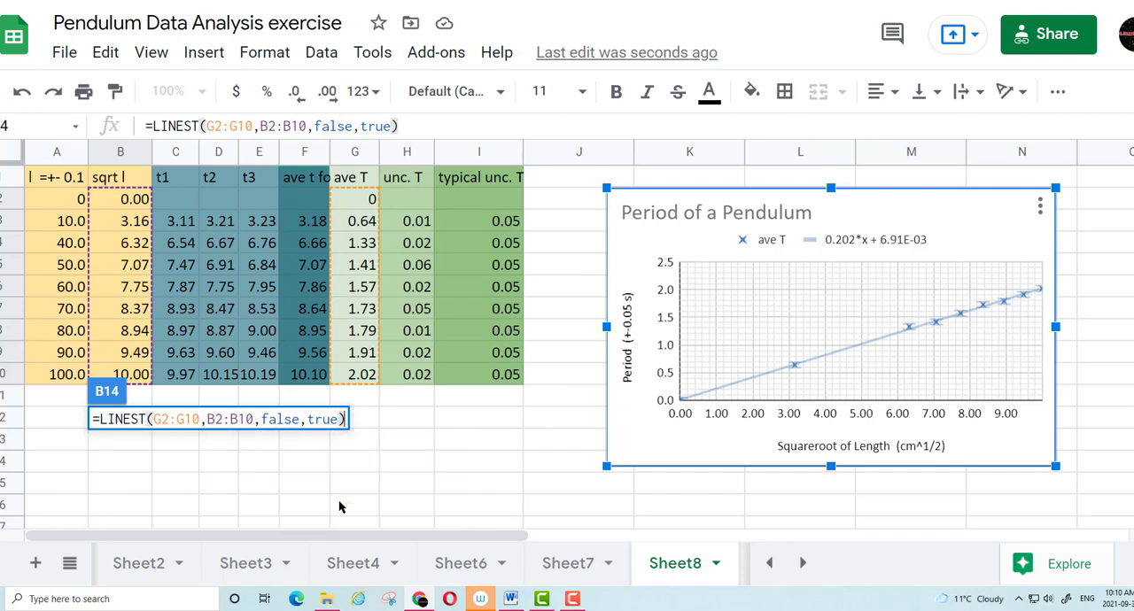
key(Return)
scroll(319, 423, down, 1)
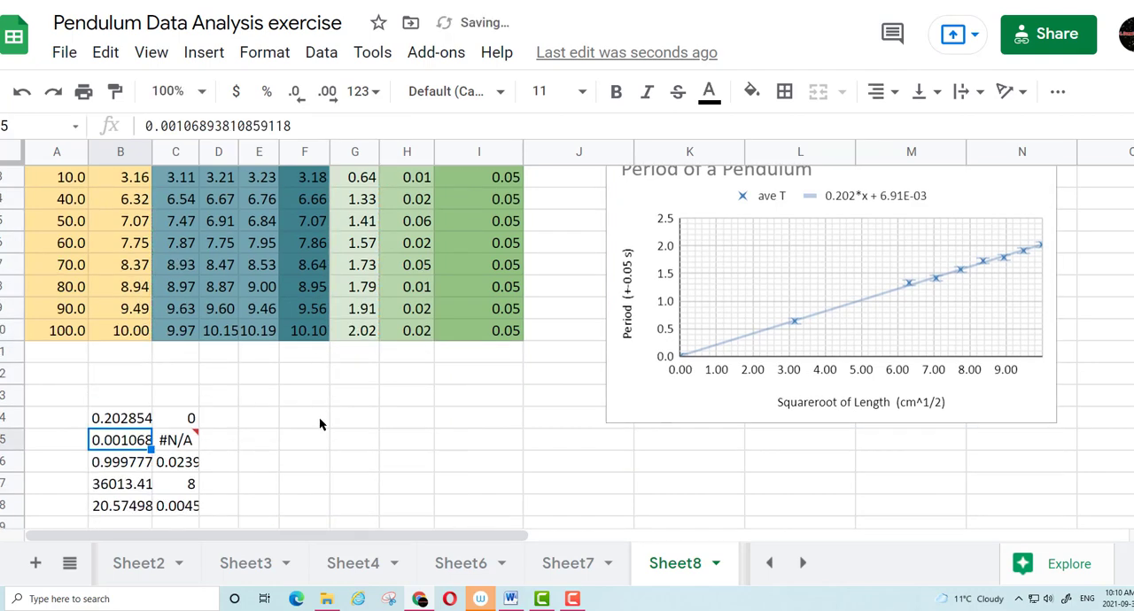
scroll(321, 419, down, 1)
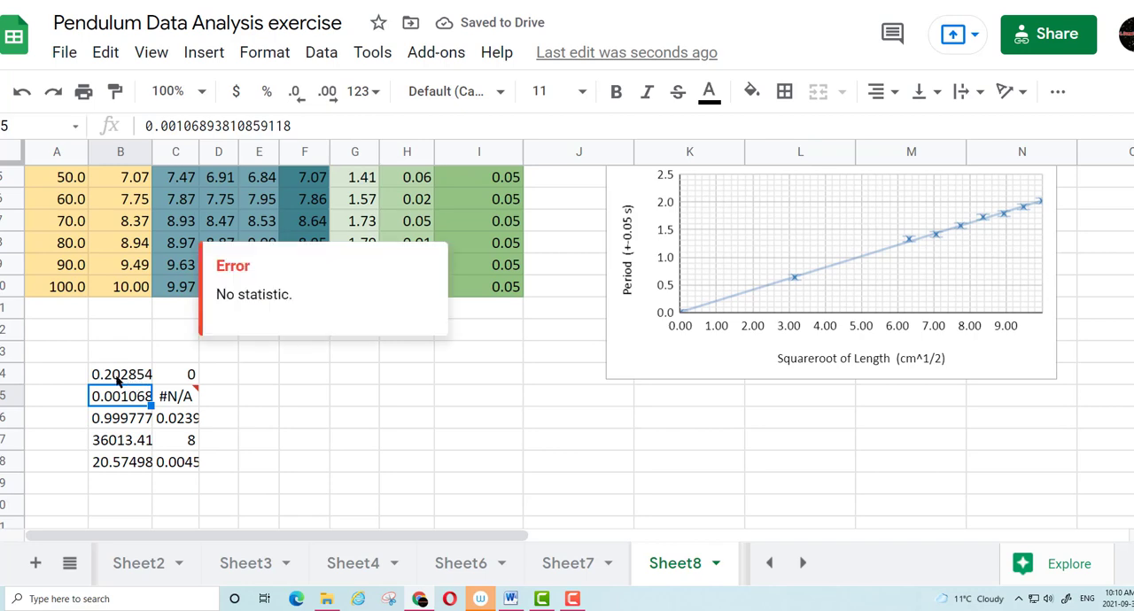
Label the first row of the LINEST output with "slope" in E14 and "y-int" in G14
scroll(709, 332, up, 2)
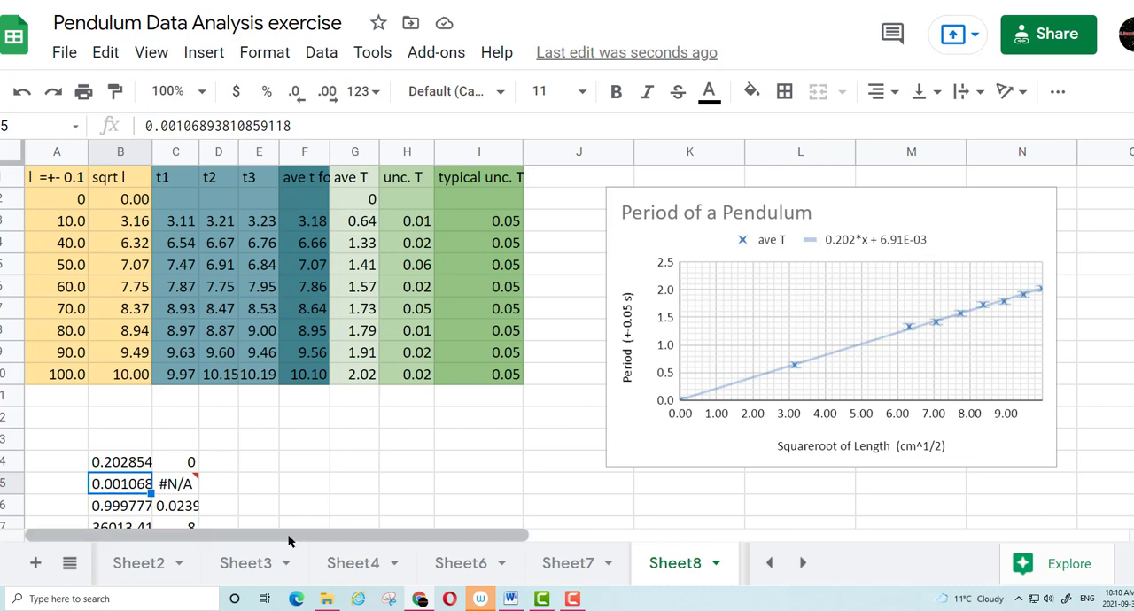
scroll(329, 470, down, 1)
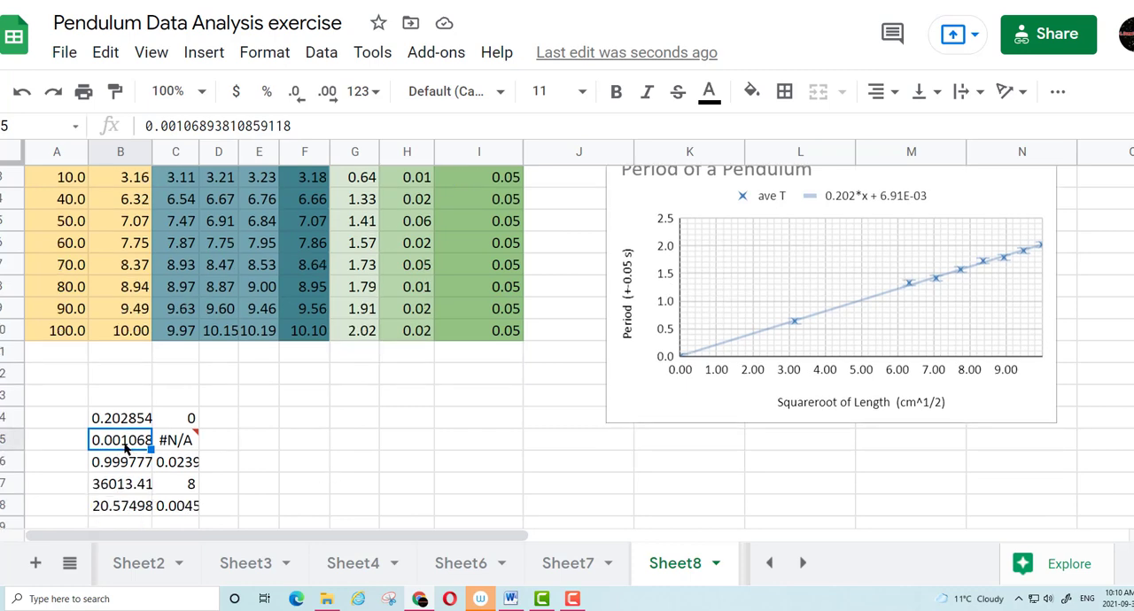
click(265, 424)
text(slop)
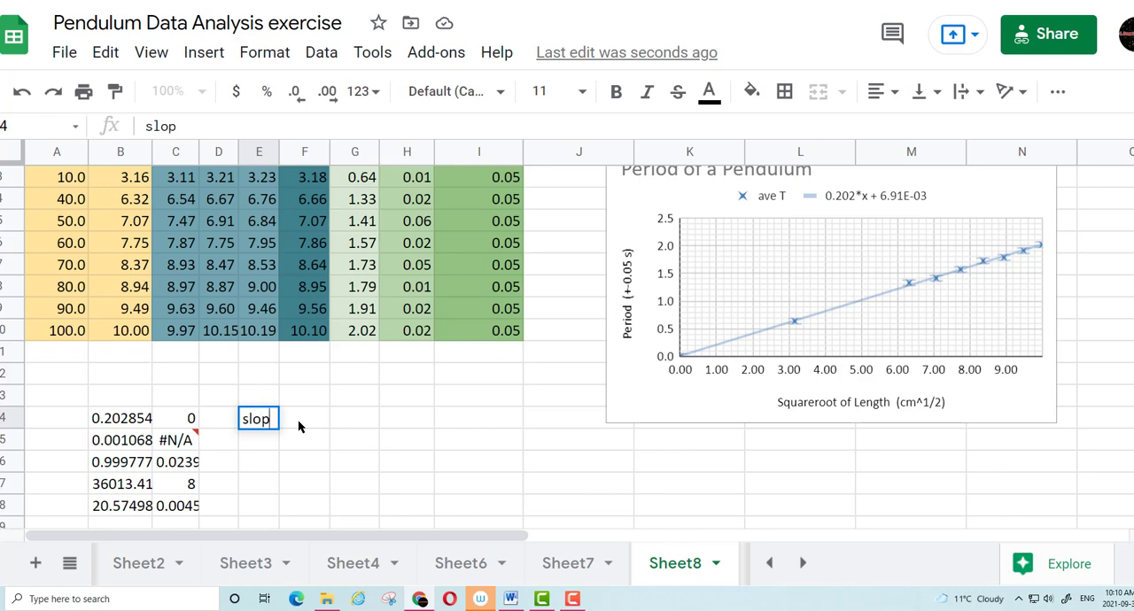
text(e)
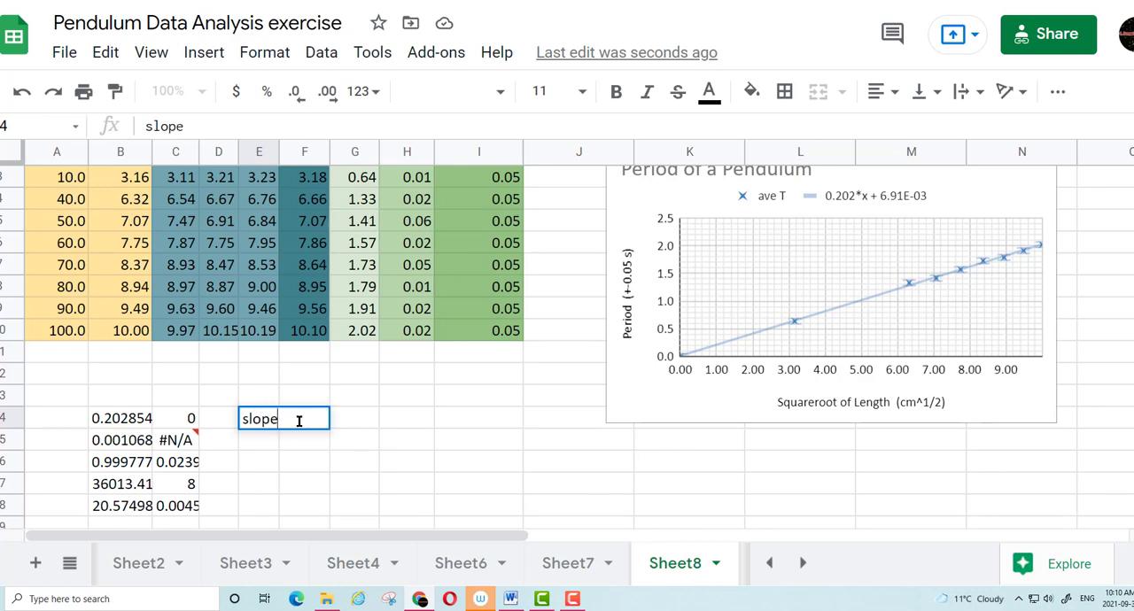
click(344, 423)
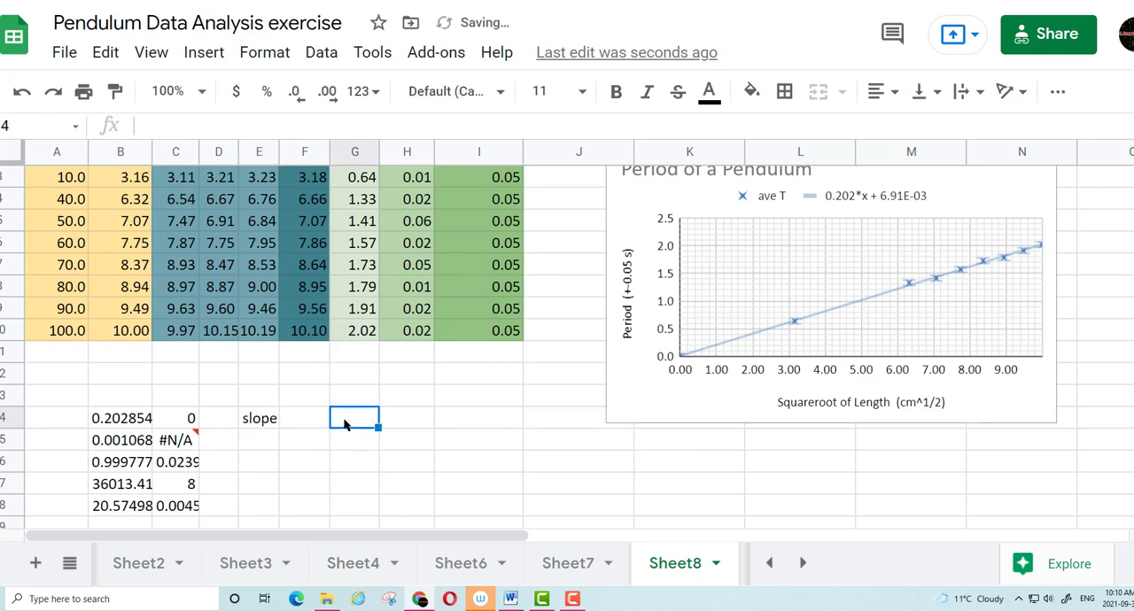
text(y)
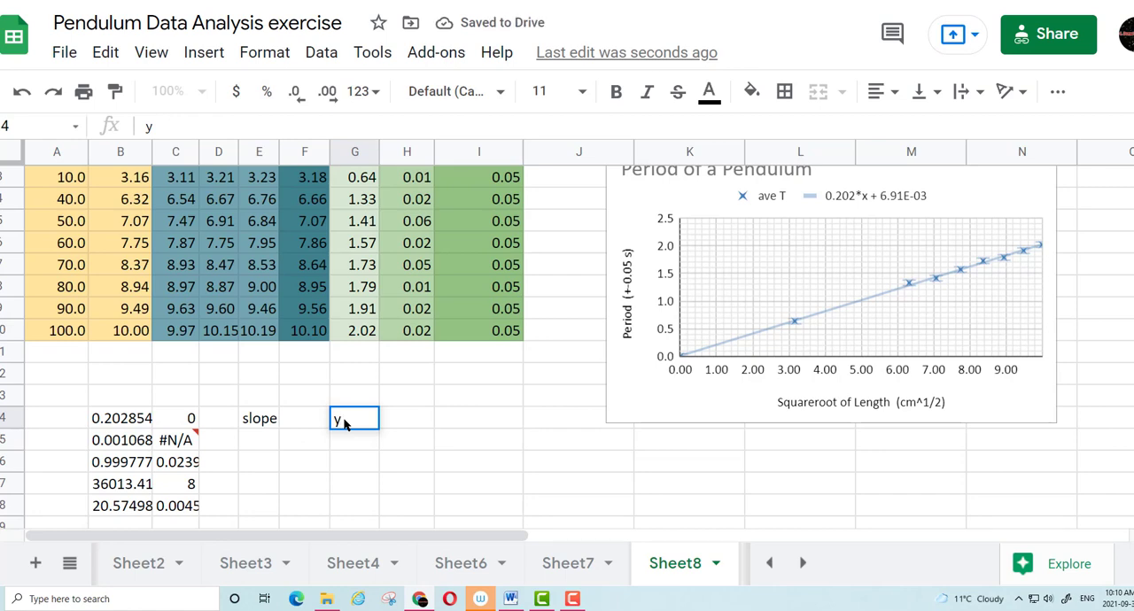
text(-int)
Label the second row of the LINEST output with "unc. in slope" in E15 and "unc. in y-intercept" in G15
click(264, 441)
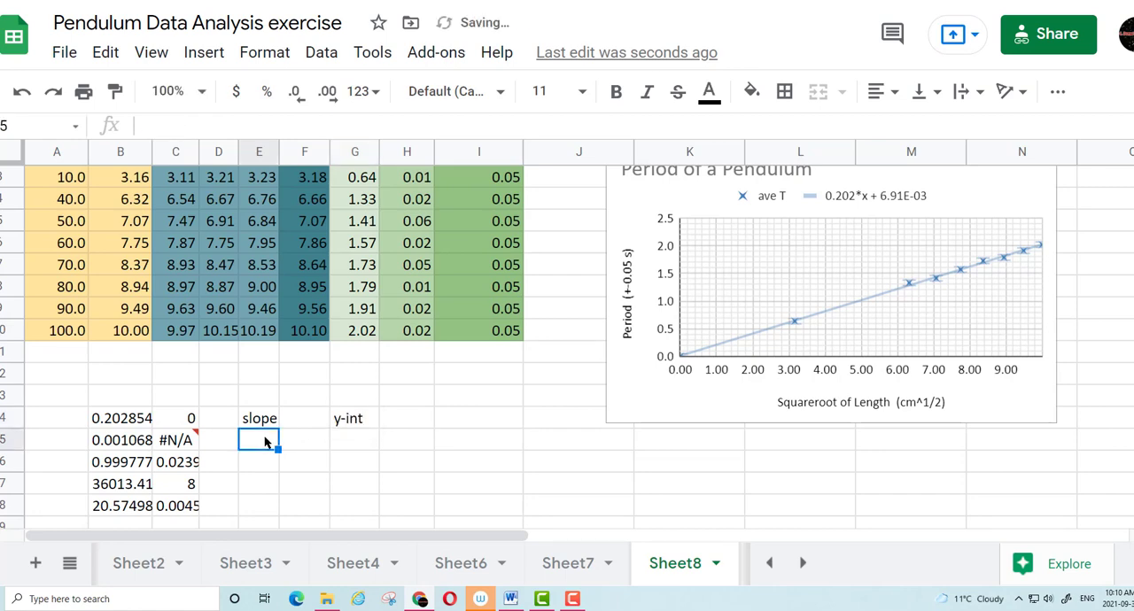
text(unc. in slop)
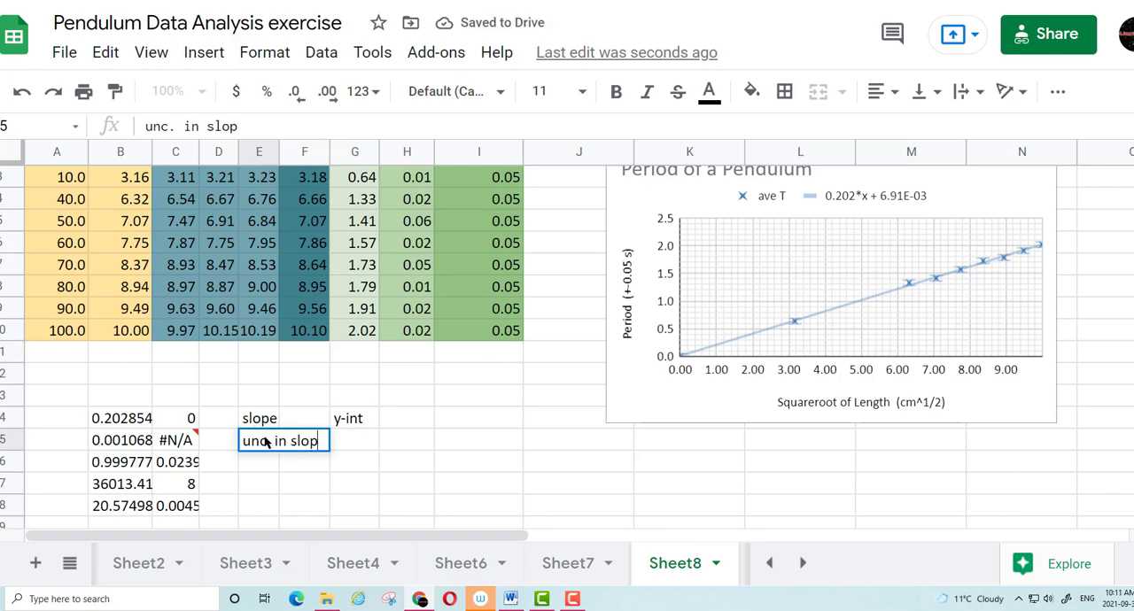
text(e)
click(360, 449)
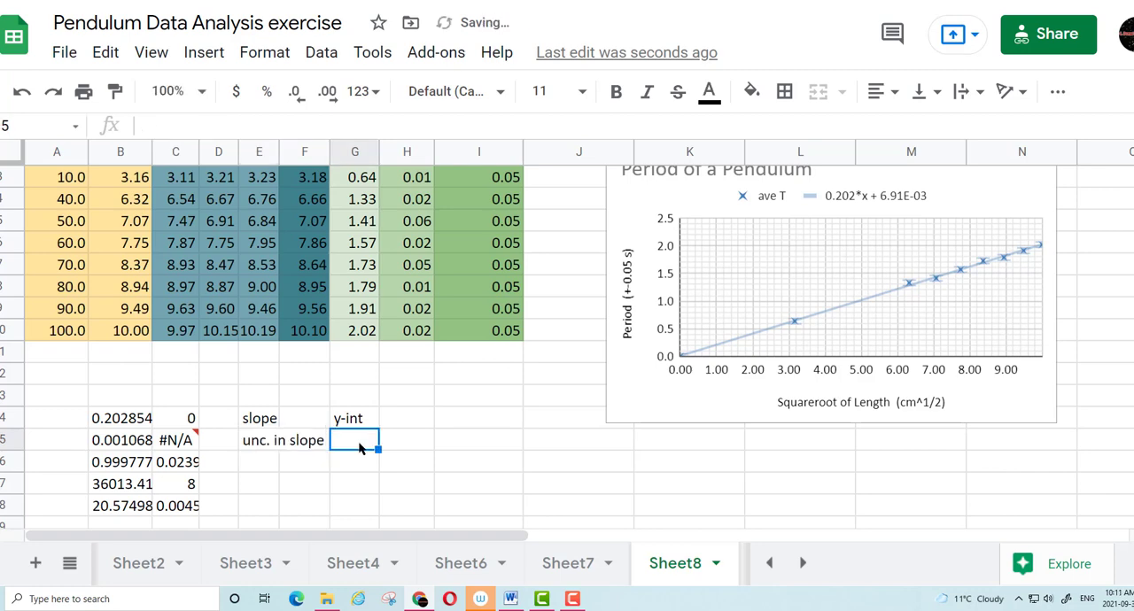
text(y)
key(BackSpace)
key(BackSpace)
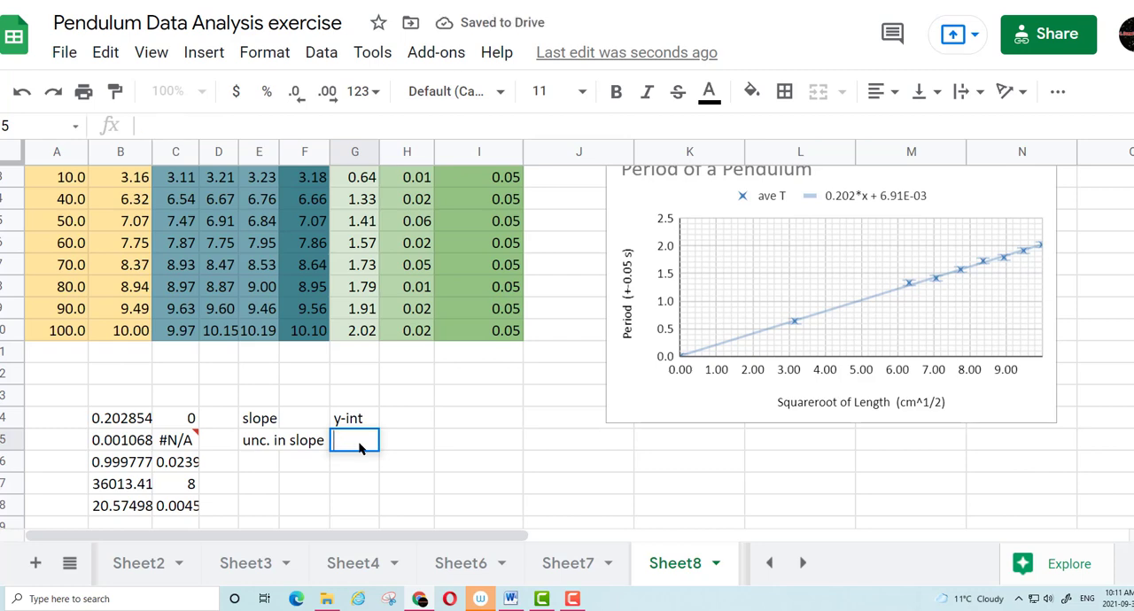
text(unc. in )
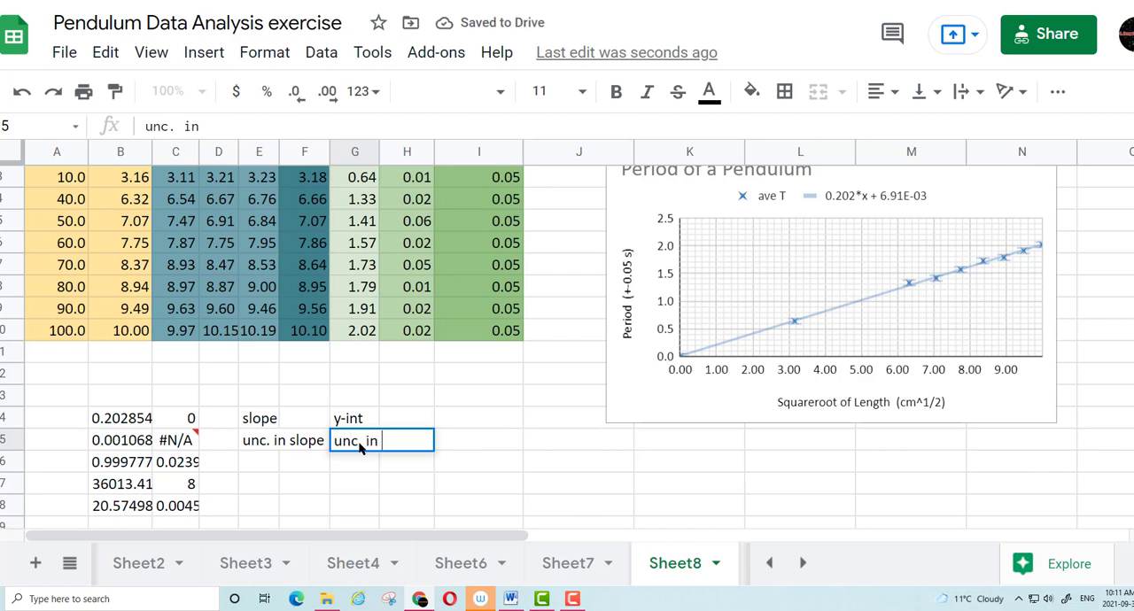
text(y-intercept)
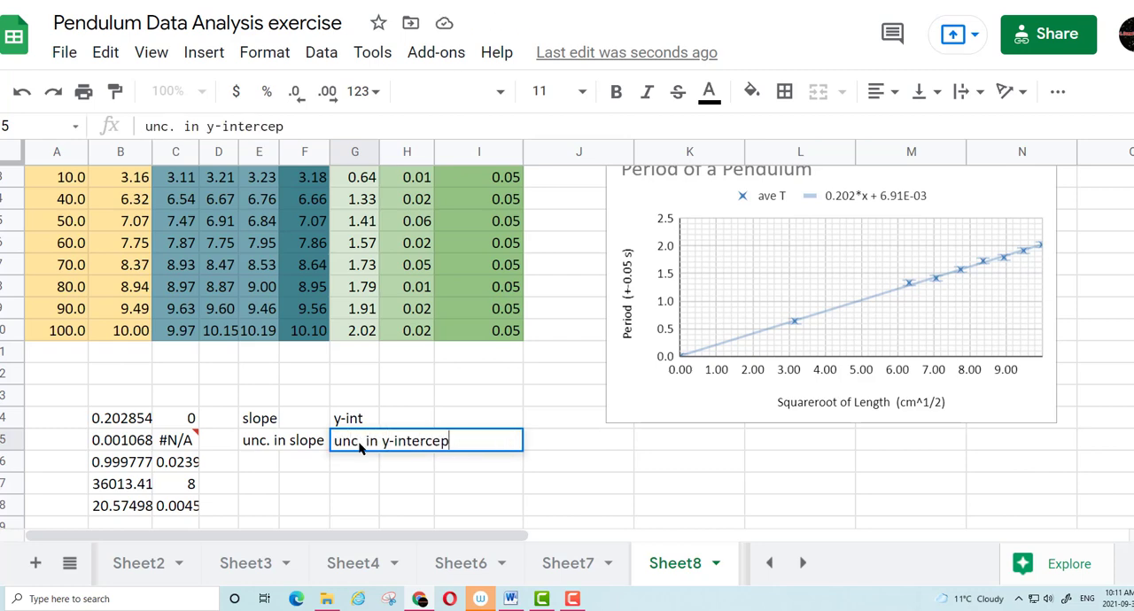
click(488, 506)
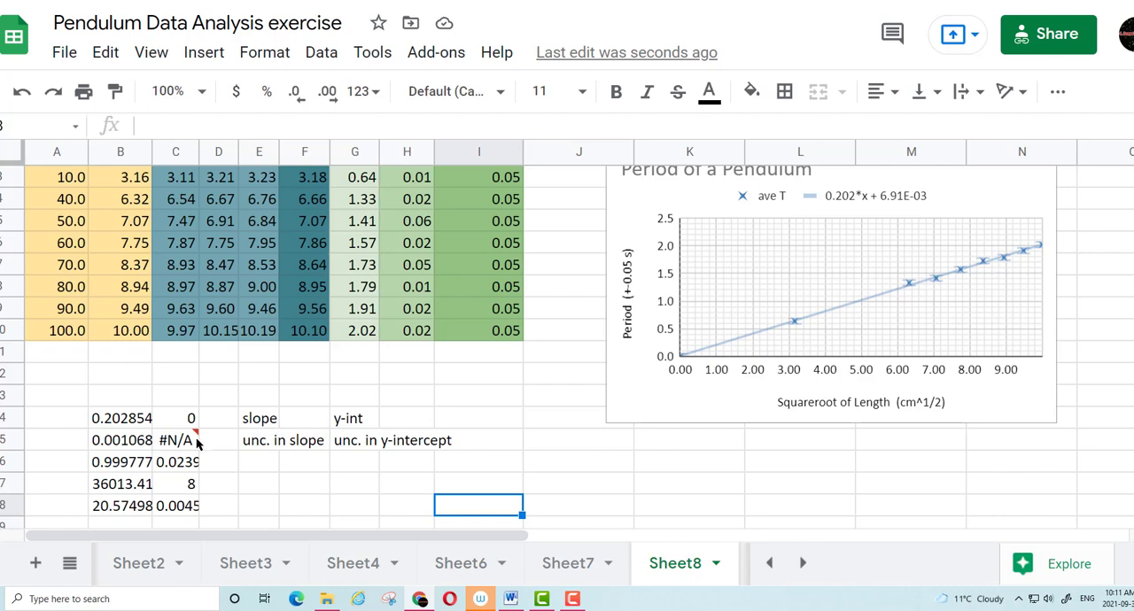
Set calculate_b to true in the LINEST formula in B14
mouse_move(199, 446)
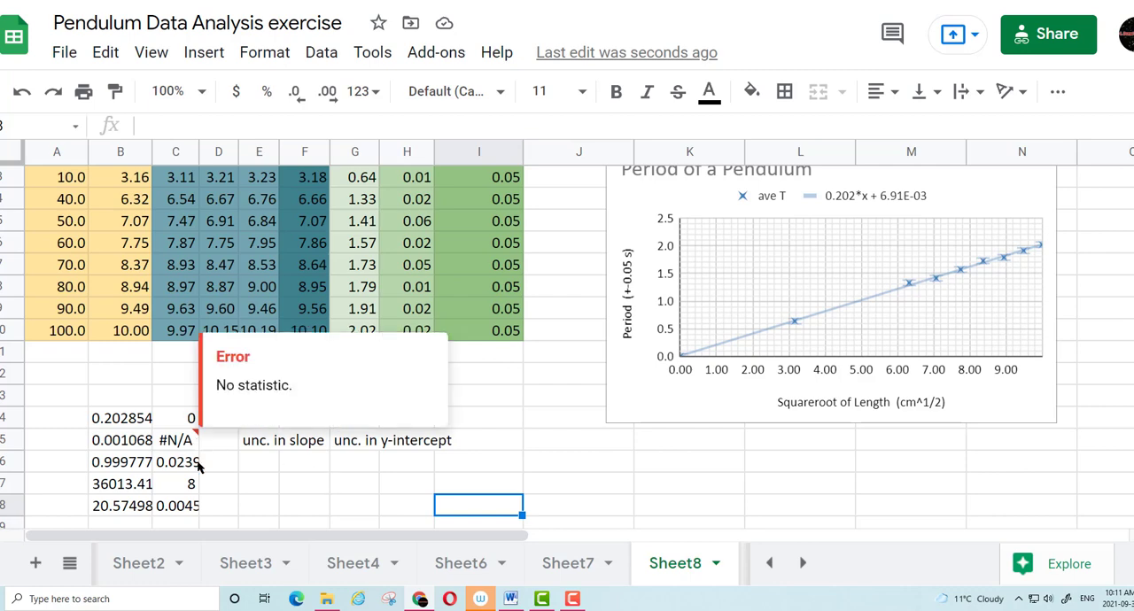
click(135, 446)
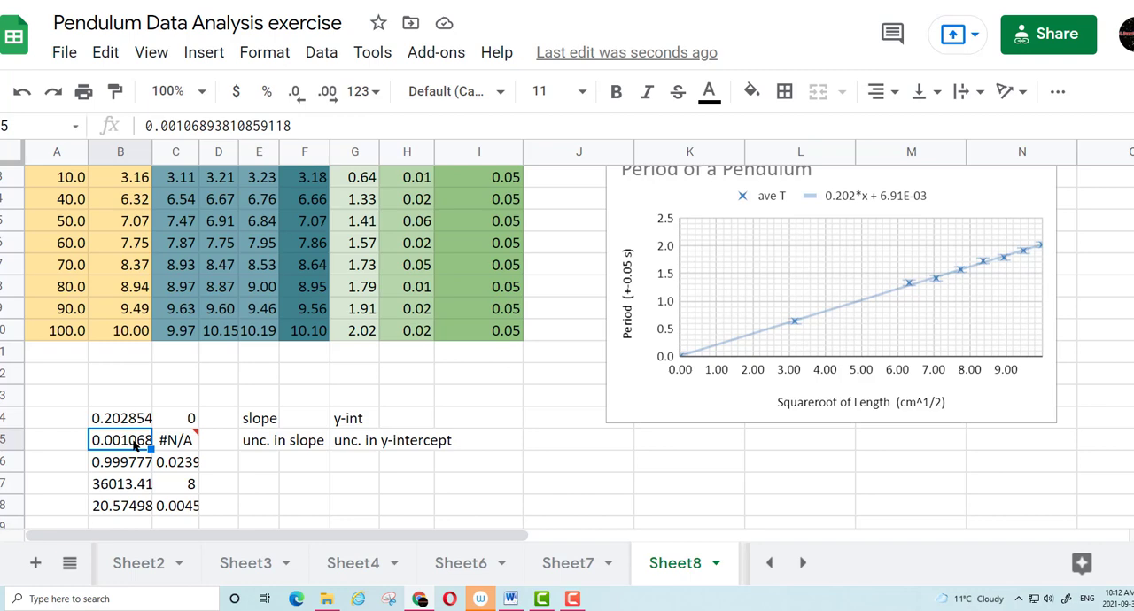
click(142, 420)
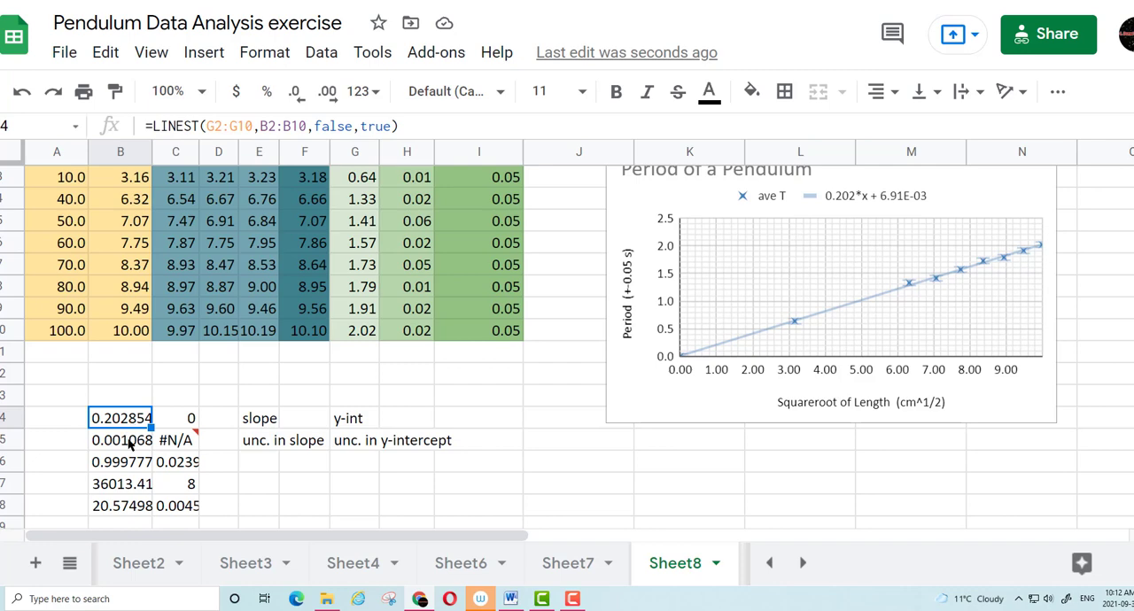
click(131, 445)
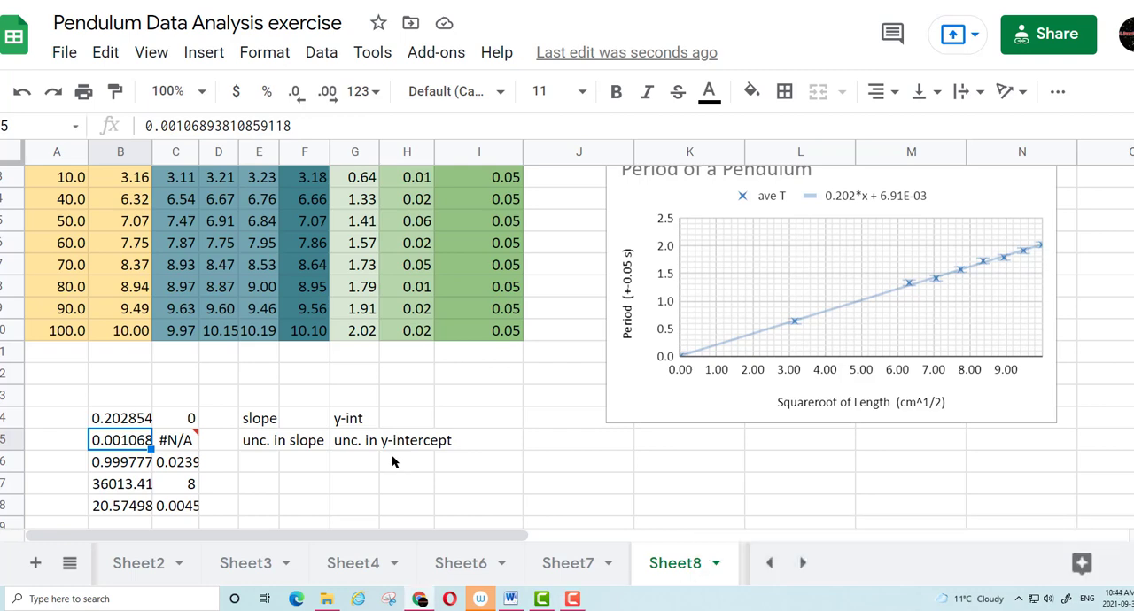
click(130, 426)
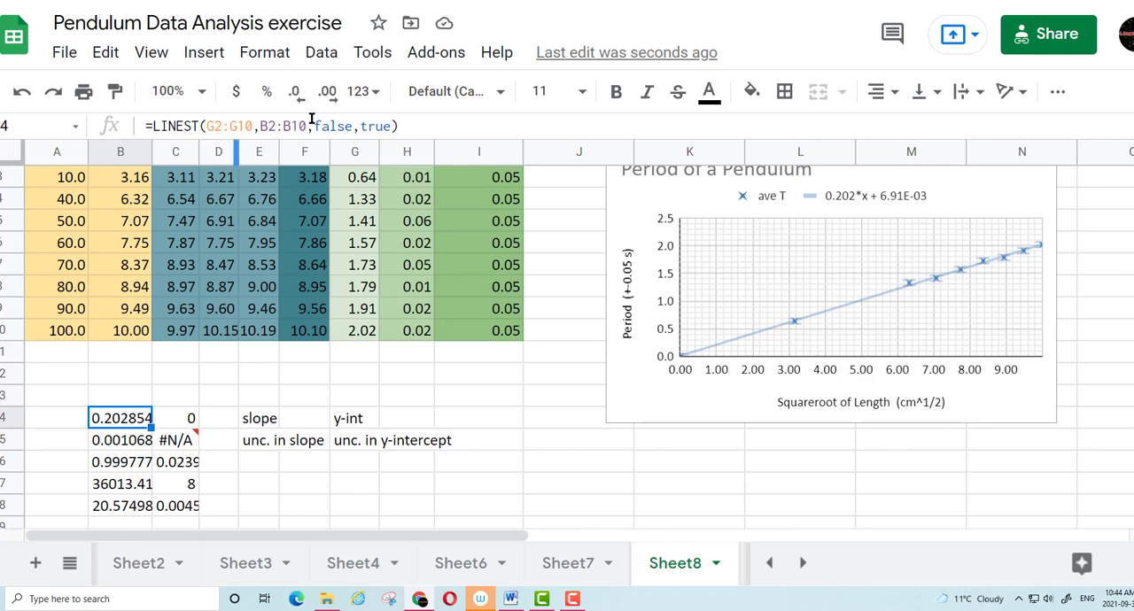
click(352, 126)
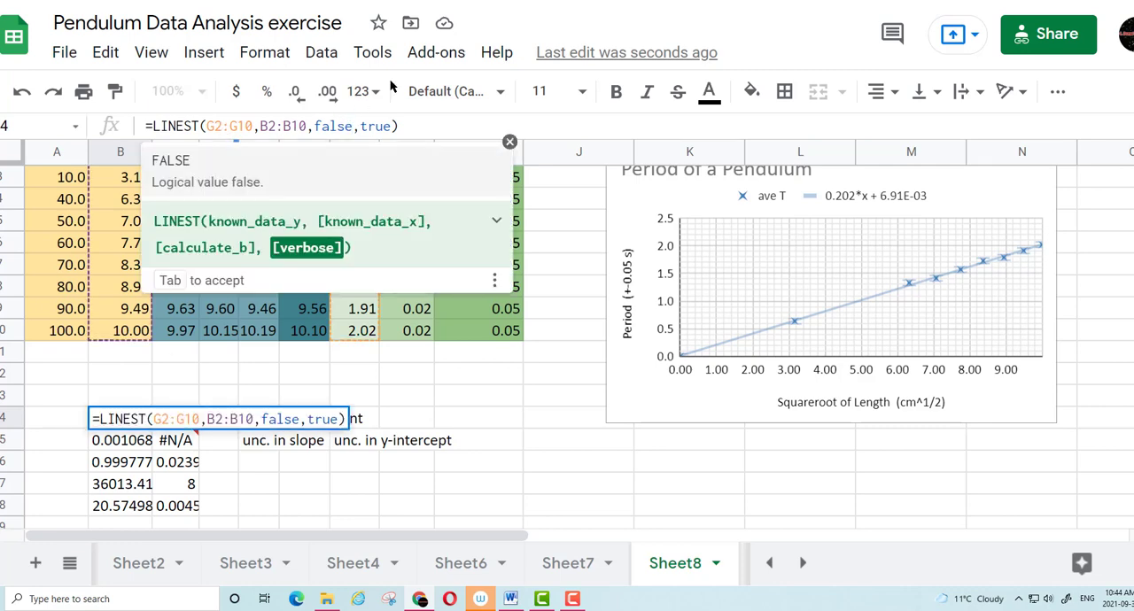
key(BackSpace)
key(BackSpace)
key(BackSpace)
key(BackSpace)
key(BackSpace)
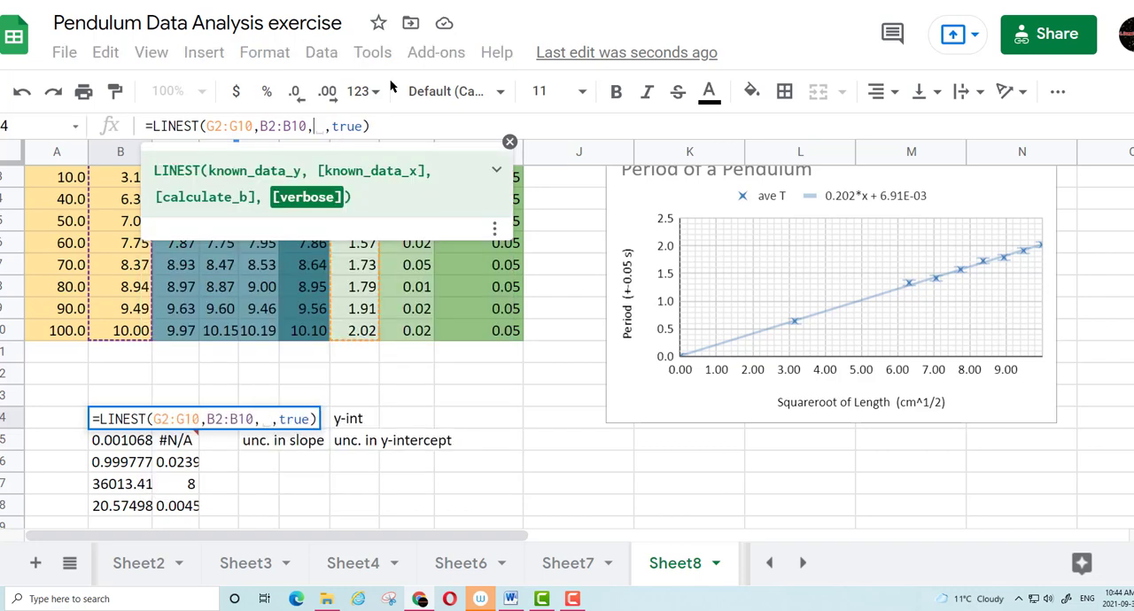
text(true)
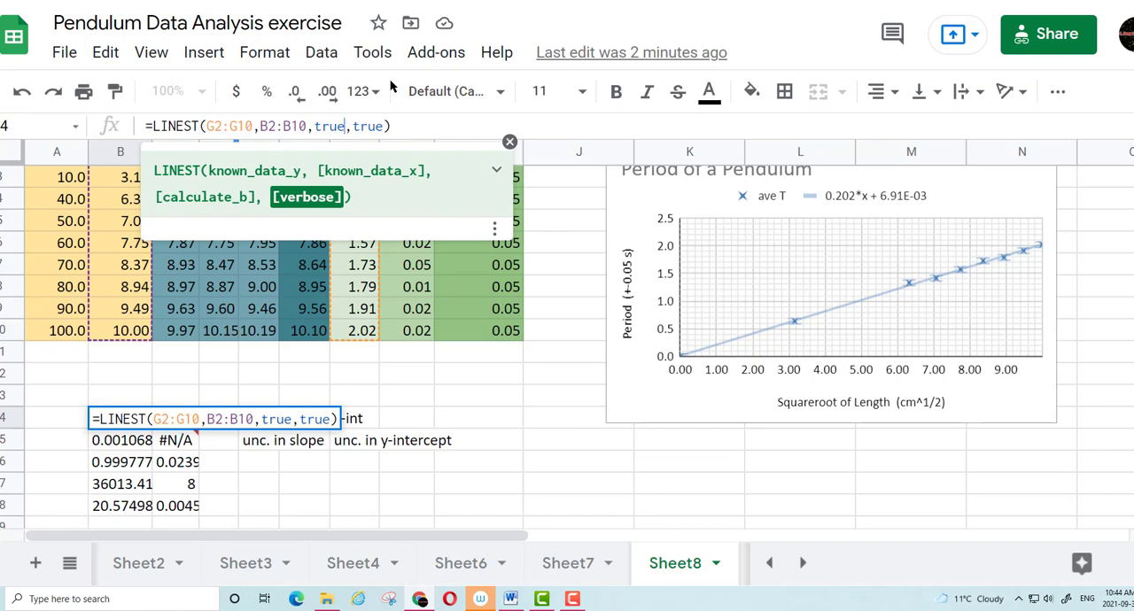
key(Return)
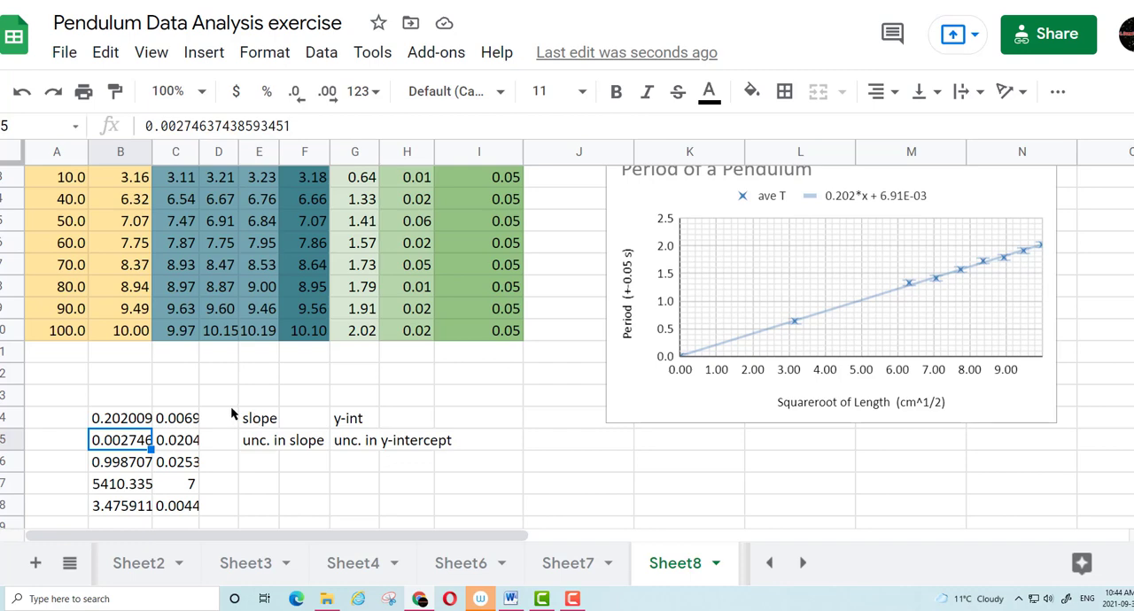
Set calculate_b back to false in the LINEST formula in B14
click(182, 424)
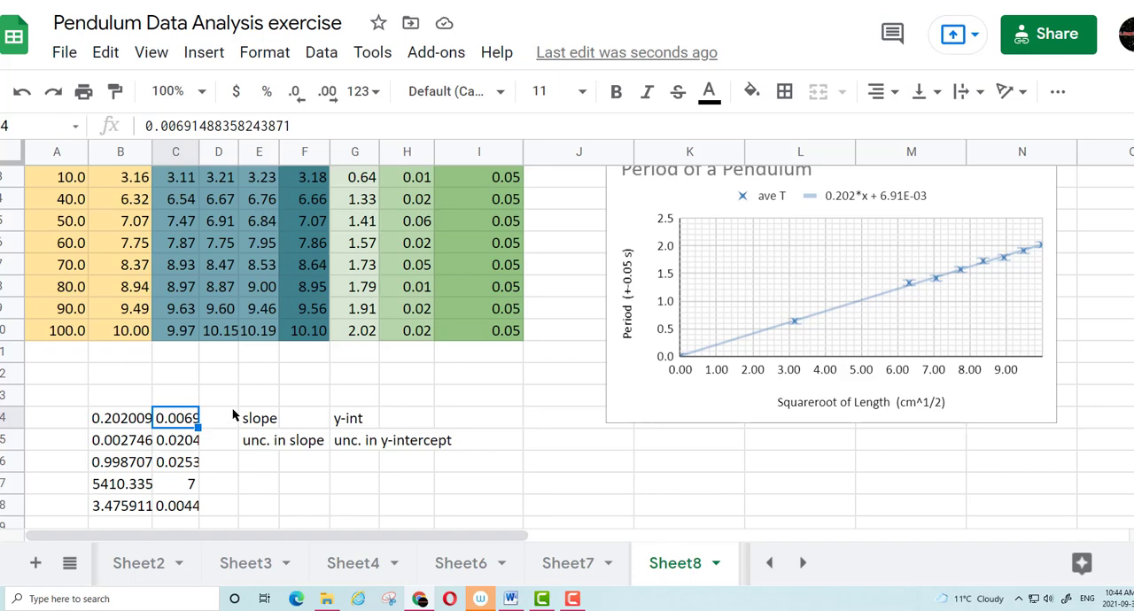
click(133, 420)
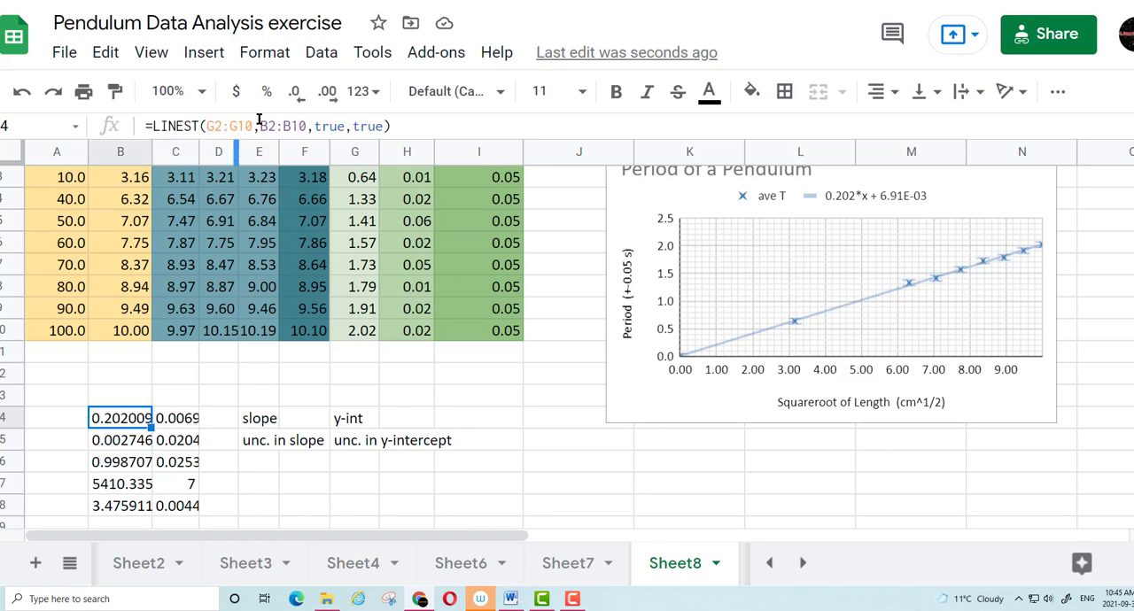
click(348, 127)
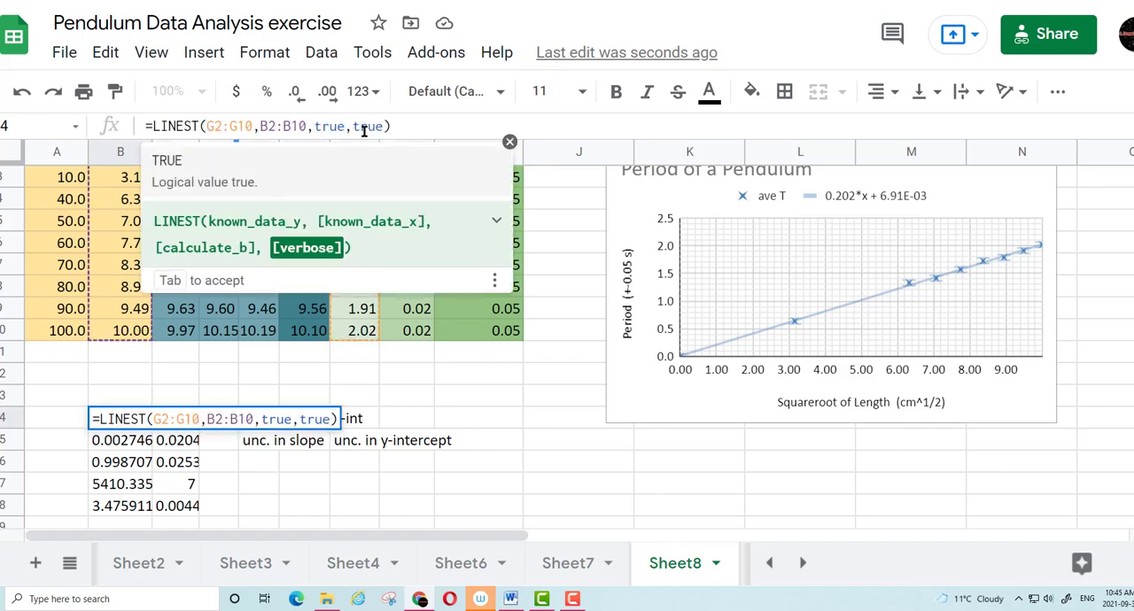
key(BackSpace)
key(BackSpace)
key(BackSpace)
key(BackSpace)
text(fals)
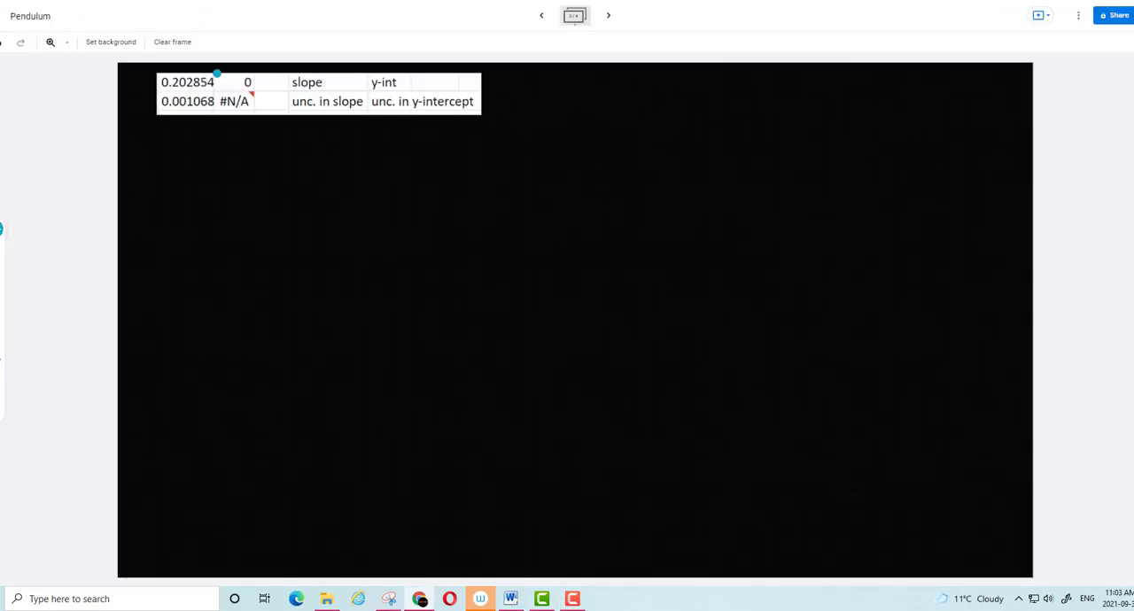
On the Pendulum whiteboard, circle the slope and its uncertainty in the pasted table and write "slope = .203 ± .001" below
drag(217, 73, 207, 90)
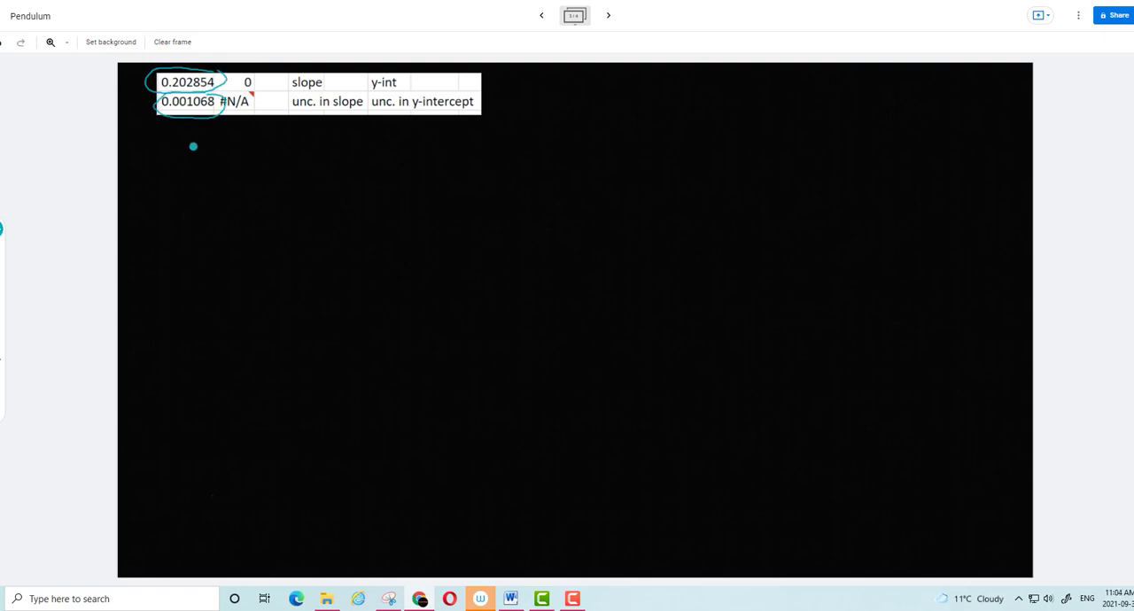
mouse_move(163, 145)
mouse_down()
mouse_move(148, 164)
mouse_move(172, 164)
mouse_up()
mouse_move(184, 154)
mouse_down()
mouse_move(207, 164)
mouse_move(239, 148)
mouse_up()
mouse_move(229, 157)
mouse_down()
mouse_move(293, 161)
mouse_move(316, 145)
mouse_move(342, 163)
mouse_move(417, 148)
mouse_move(461, 161)
mouse_up()
click(395, 159)
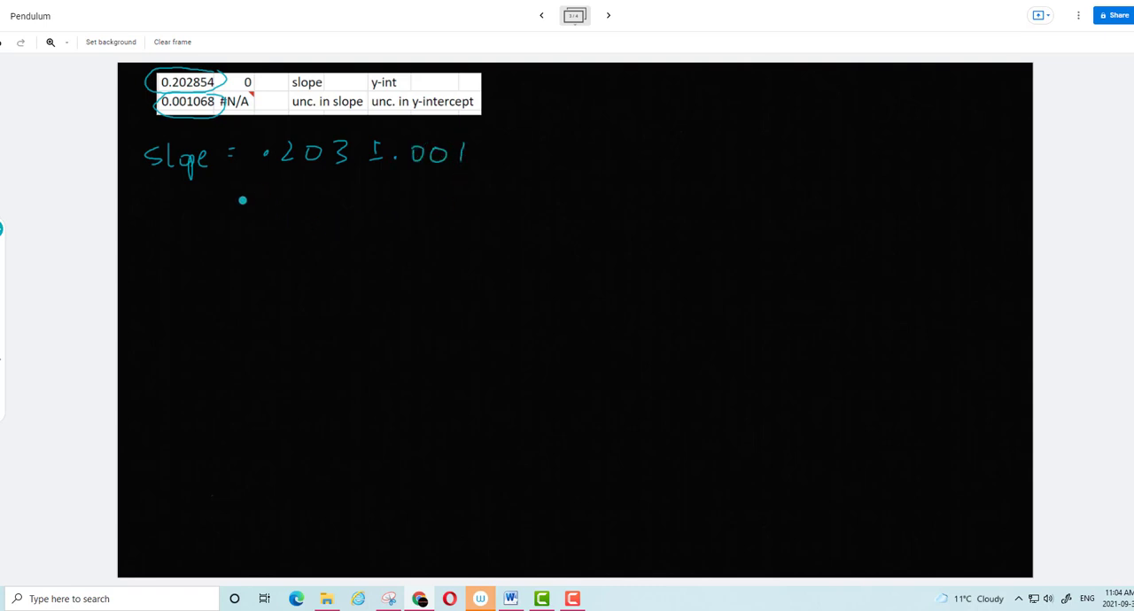
Write the slope's range as ".202 → .204" below the slope line
click(181, 221)
mouse_move(193, 202)
mouse_down()
mouse_move(205, 223)
mouse_move(224, 202)
mouse_move(257, 220)
mouse_move(302, 206)
mouse_up()
mouse_move(303, 198)
mouse_down()
mouse_move(307, 218)
mouse_move(423, 200)
mouse_move(420, 211)
mouse_up()
click(343, 214)
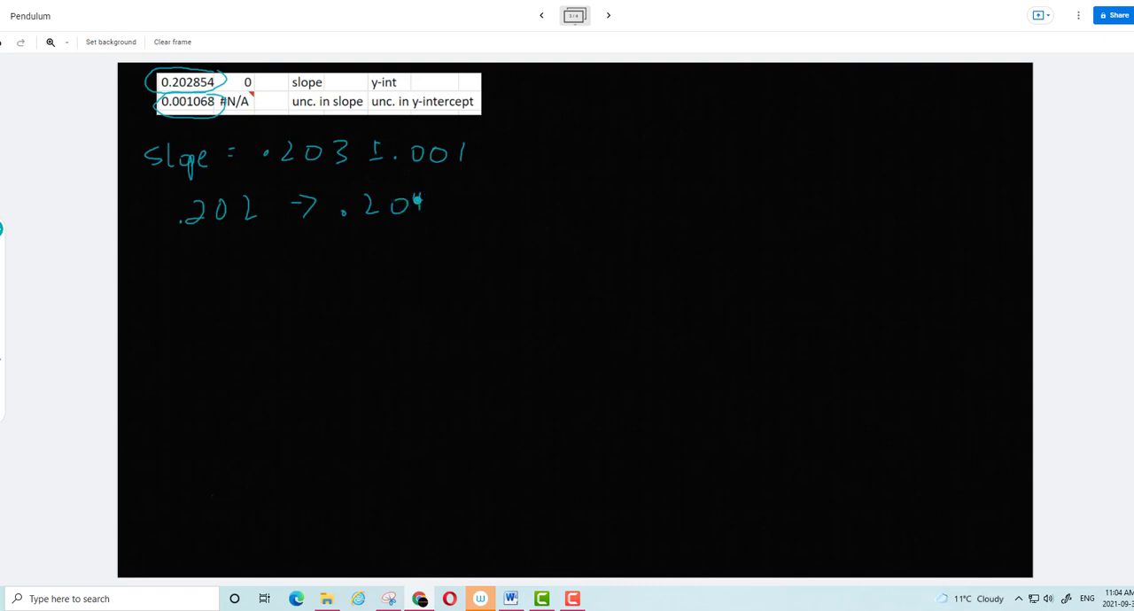
Write the pendulum equation T = 2π/√g · √l below the slope range
mouse_move(217, 260)
mouse_down()
mouse_move(218, 291)
mouse_move(236, 258)
mouse_move(273, 267)
mouse_up()
drag(262, 275, 354, 251)
mouse_move(303, 277)
mouse_down()
mouse_move(353, 282)
mouse_move(340, 333)
mouse_up()
click(380, 277)
mouse_move(398, 281)
mouse_down()
mouse_move(409, 257)
mouse_move(449, 252)
mouse_move(448, 288)
mouse_up()
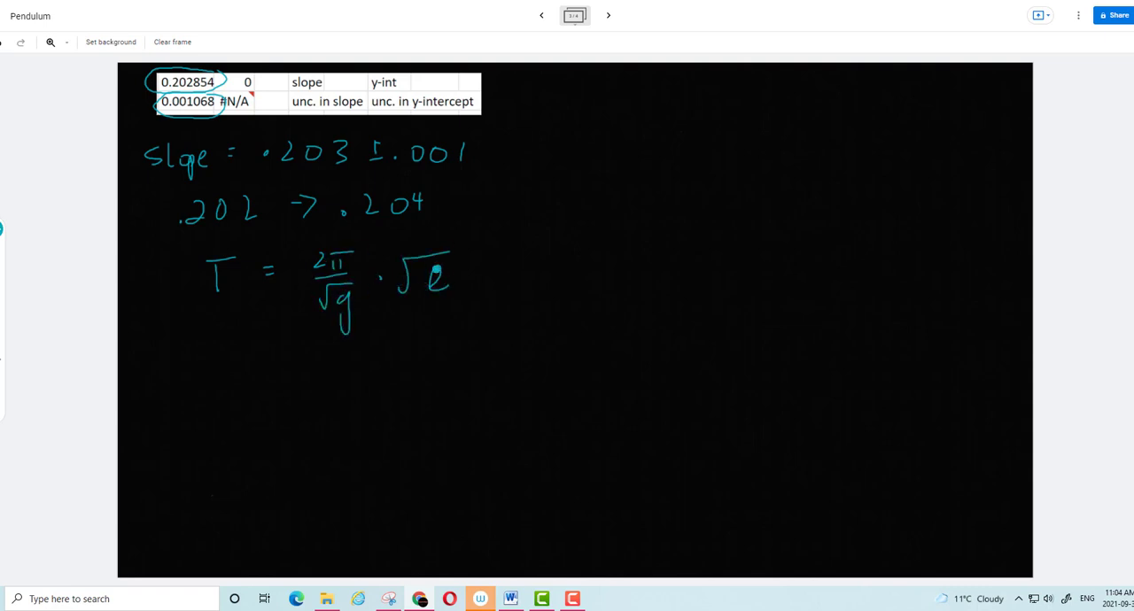
Circle the 2π/√g factor of the pendulum equation in red and write "= slope" beneath it
click(1, 229)
click(69, 277)
mouse_move(353, 236)
mouse_down()
mouse_move(299, 264)
mouse_move(331, 338)
mouse_up()
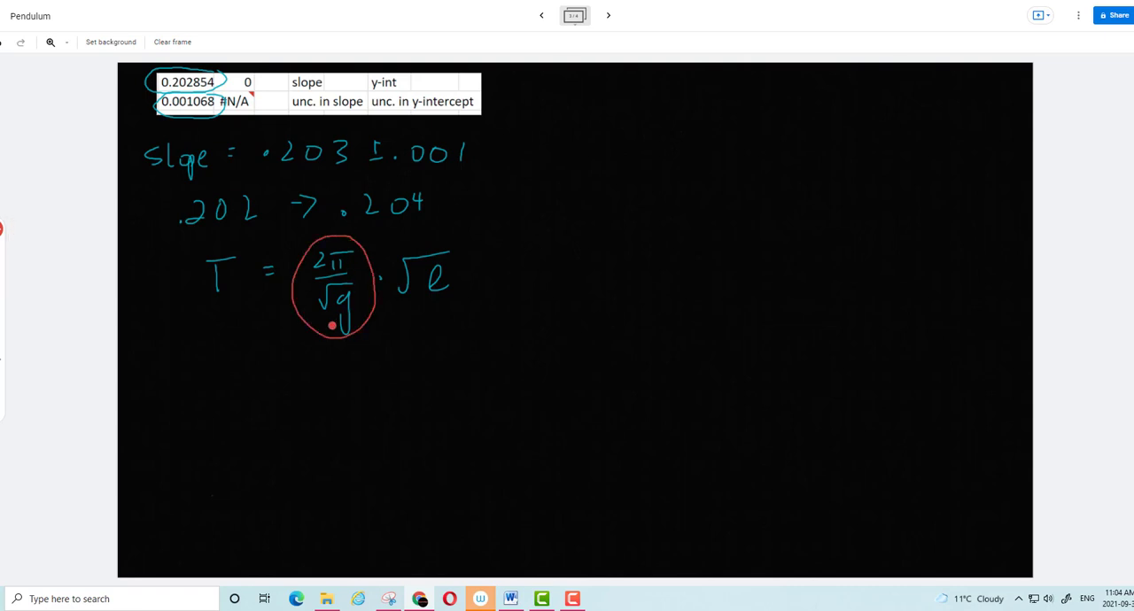
mouse_move(313, 360)
mouse_down()
mouse_move(345, 350)
mouse_move(399, 359)
mouse_up()
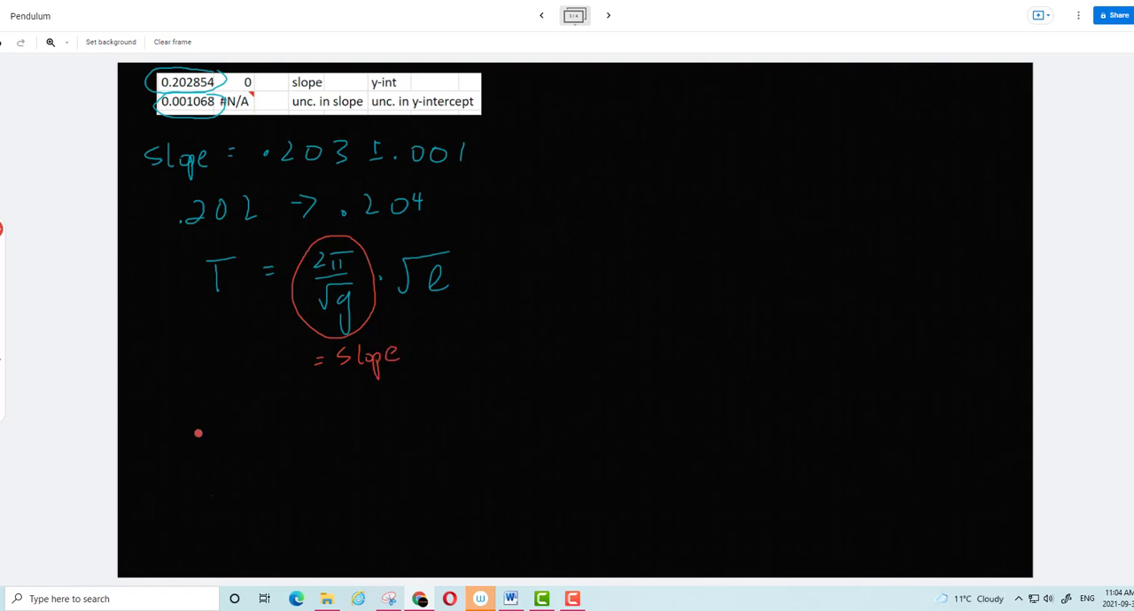
Write the red equation .203 = 2π/√g below the slope label
click(194, 434)
mouse_move(218, 415)
mouse_down()
mouse_move(233, 431)
mouse_move(239, 413)
mouse_move(251, 430)
mouse_move(296, 415)
mouse_up()
mouse_move(286, 421)
mouse_down()
mouse_move(376, 421)
mouse_move(346, 453)
mouse_move(367, 444)
mouse_move(366, 474)
mouse_up()
Write the solution for g below it in red as g = 4π²/(.203)² = 958 cm/s²
drag(269, 493, 264, 539)
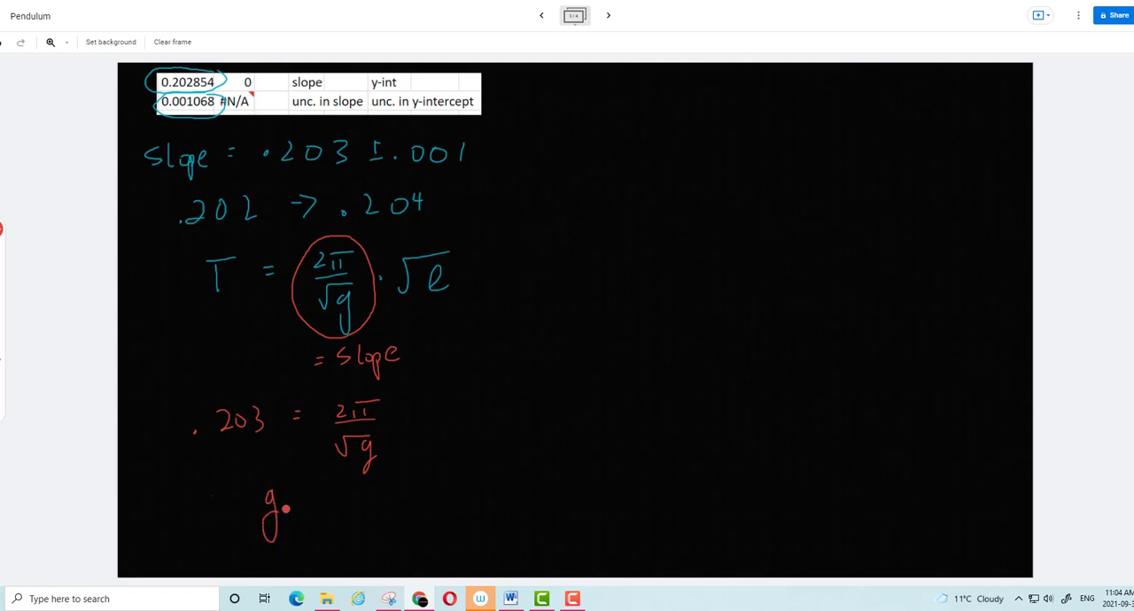
drag(296, 500, 349, 493)
drag(358, 489, 371, 492)
mouse_move(384, 476)
mouse_down()
mouse_move(395, 483)
mouse_move(384, 502)
mouse_move(346, 528)
mouse_move(379, 517)
mouse_move(402, 541)
mouse_up()
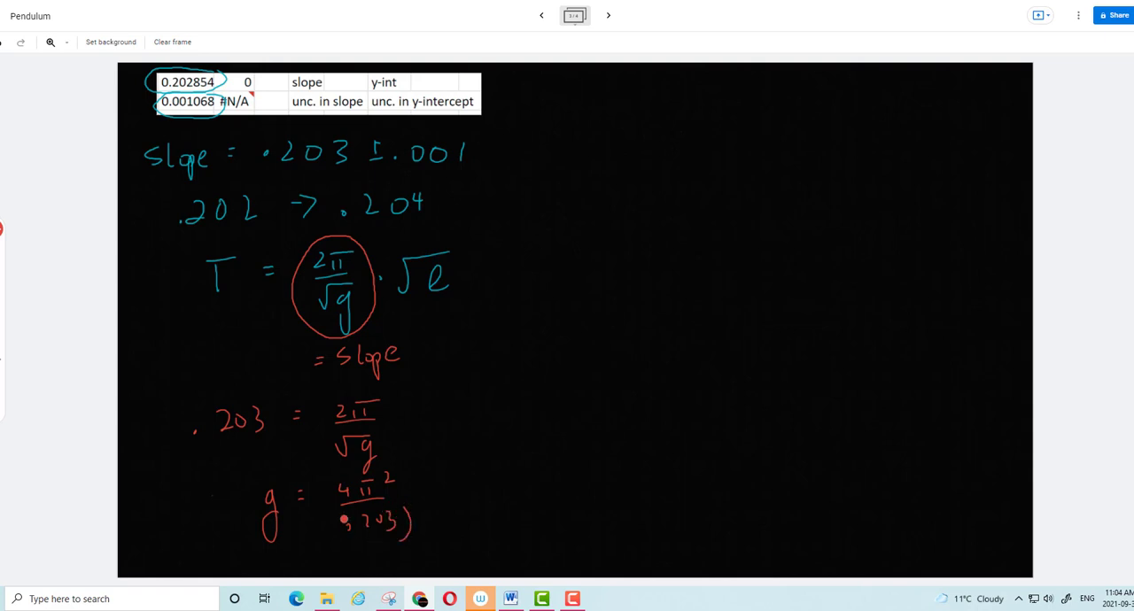
drag(339, 507, 335, 551)
click(349, 527)
drag(415, 502, 425, 510)
mouse_move(443, 484)
mouse_down()
mouse_move(519, 480)
mouse_move(555, 505)
mouse_move(585, 482)
mouse_up()
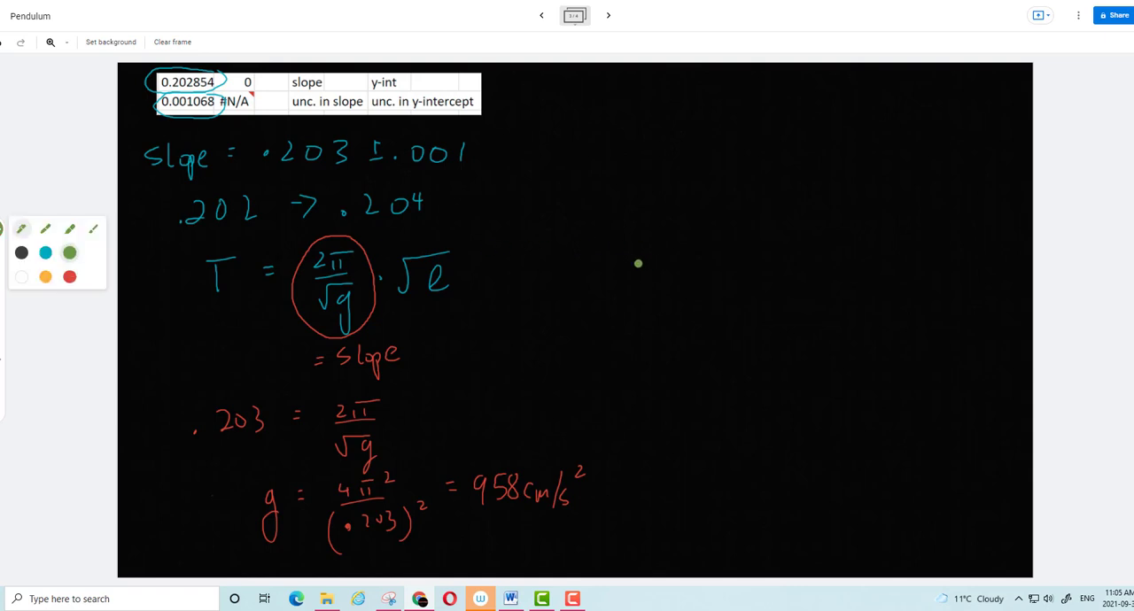
Write the headings "g min =" and "g max =" in green side by side in the empty area
mouse_move(590, 100)
mouse_down()
mouse_move(586, 140)
mouse_move(615, 115)
mouse_move(639, 119)
mouse_up()
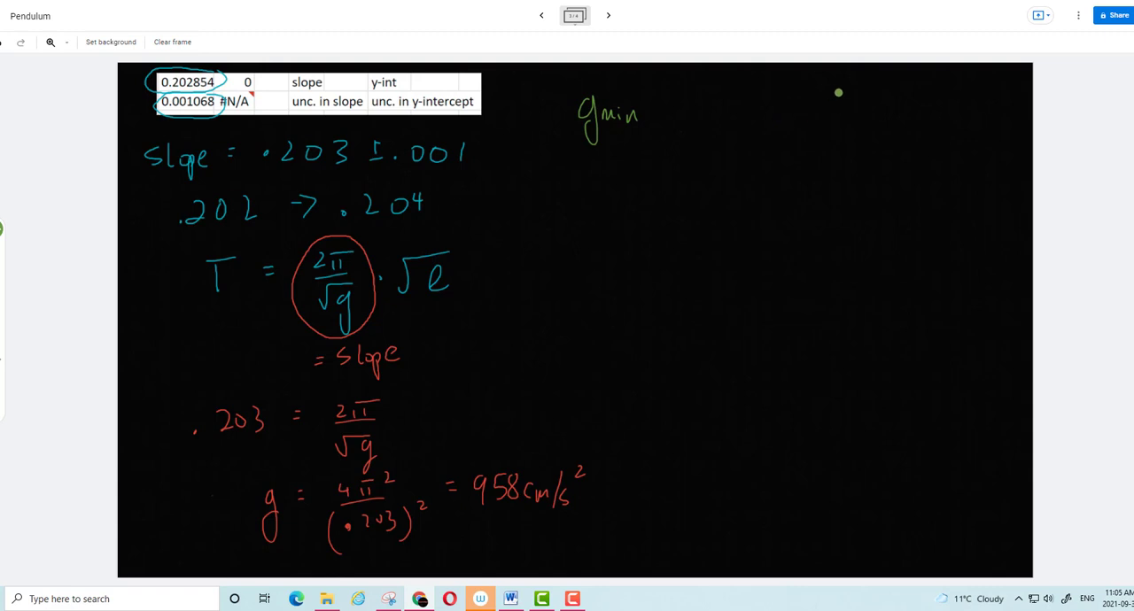
mouse_move(839, 92)
mouse_down()
mouse_move(838, 144)
mouse_move(881, 114)
mouse_move(899, 119)
mouse_move(916, 91)
mouse_up()
drag(908, 97, 915, 97)
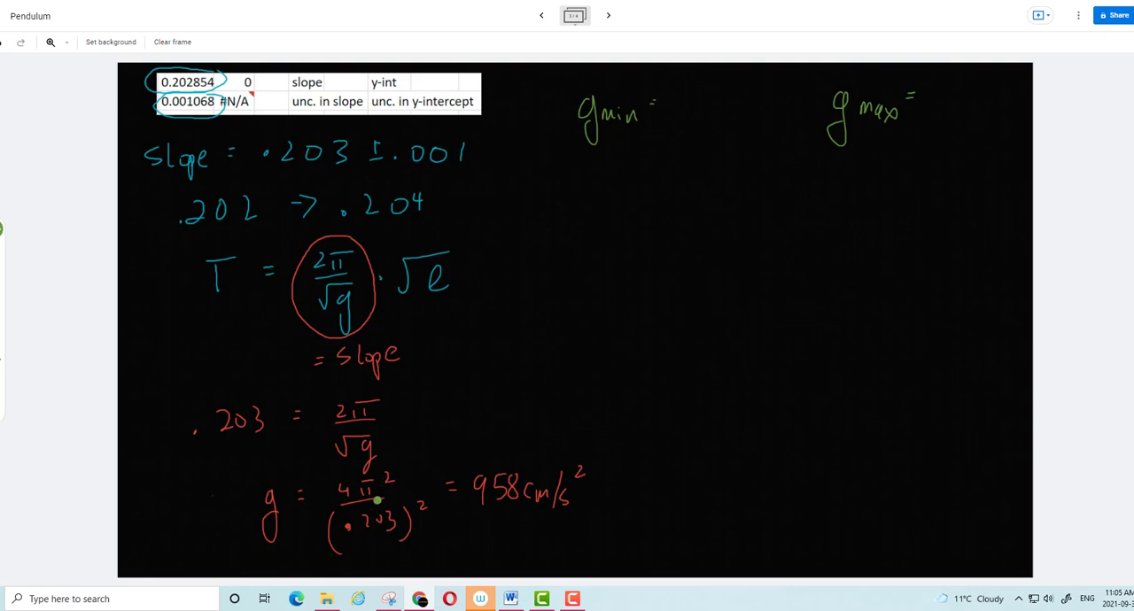
Complete the g min calculation as 4π²/(.204)² = 949 cm/s²
mouse_move(682, 90)
mouse_down()
mouse_move(689, 112)
mouse_move(711, 108)
mouse_move(716, 119)
mouse_up()
mouse_move(689, 135)
mouse_down()
mouse_move(702, 152)
mouse_move(707, 142)
mouse_move(737, 156)
mouse_move(674, 165)
mouse_up()
drag(745, 121, 754, 132)
drag(652, 190, 663, 195)
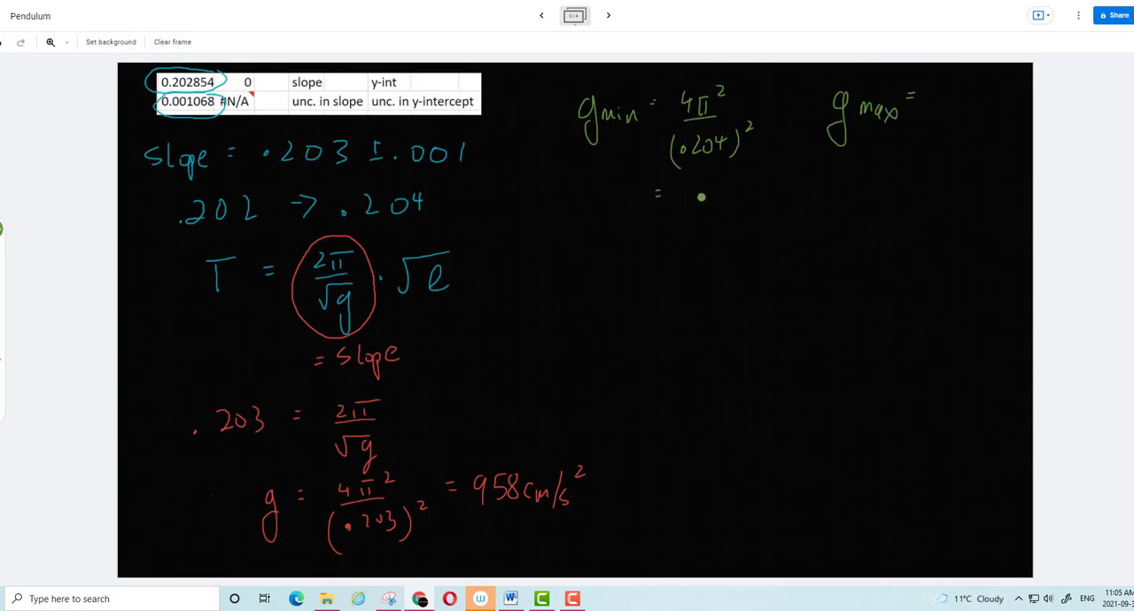
mouse_move(700, 180)
mouse_down()
mouse_move(698, 202)
mouse_move(725, 184)
mouse_move(721, 200)
mouse_move(738, 201)
mouse_up()
mouse_move(752, 186)
mouse_down()
mouse_move(750, 201)
mouse_move(771, 208)
mouse_up()
mouse_move(786, 187)
mouse_down()
mouse_move(780, 206)
mouse_move(800, 185)
mouse_up()
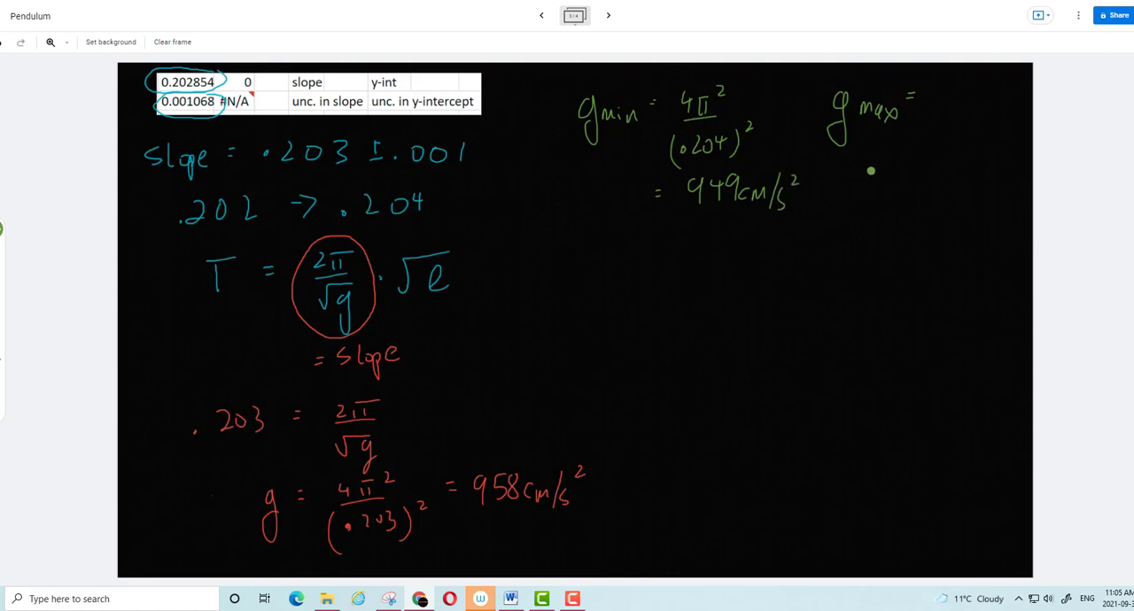
Complete the g max calculation as 4π²/(.202)² = 967 cm/s² and underline .202 in the slope range
drag(955, 80, 964, 93)
mouse_move(960, 85)
mouse_down()
mouse_move(968, 99)
mouse_move(980, 84)
mouse_up()
mouse_move(989, 74)
mouse_down()
mouse_move(1000, 85)
mouse_move(978, 104)
mouse_up()
drag(192, 232, 241, 229)
drag(952, 119, 950, 148)
click(958, 134)
drag(964, 124, 999, 139)
mouse_move(1001, 118)
mouse_down()
mouse_move(1003, 147)
mouse_move(1015, 119)
mouse_up()
drag(922, 170, 931, 179)
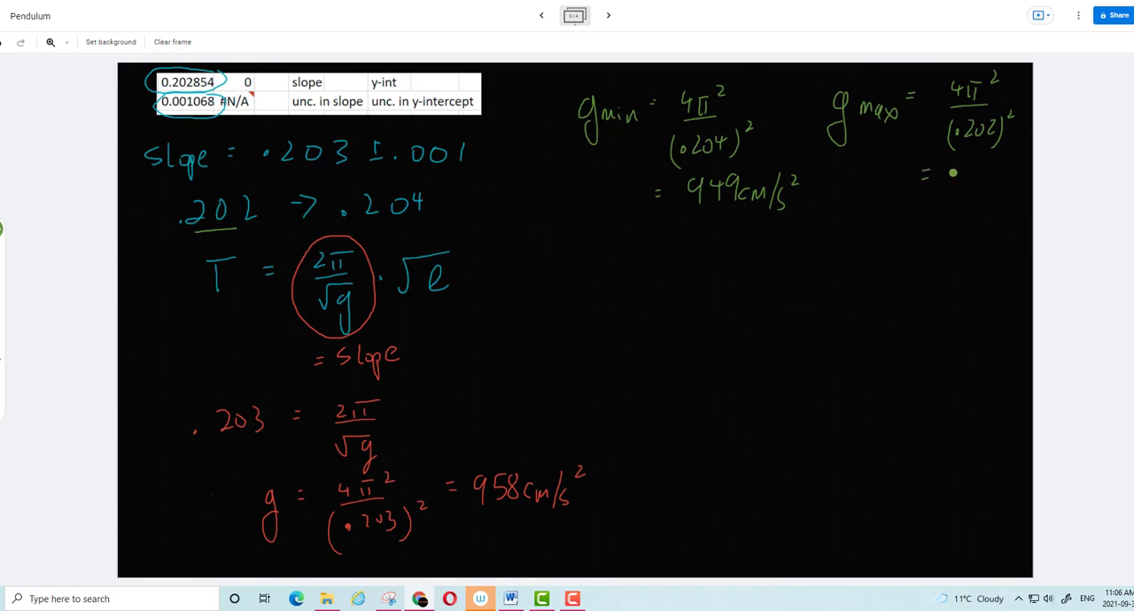
mouse_move(968, 163)
mouse_down()
mouse_move(1005, 186)
mouse_move(1008, 205)
mouse_move(1029, 184)
mouse_up()
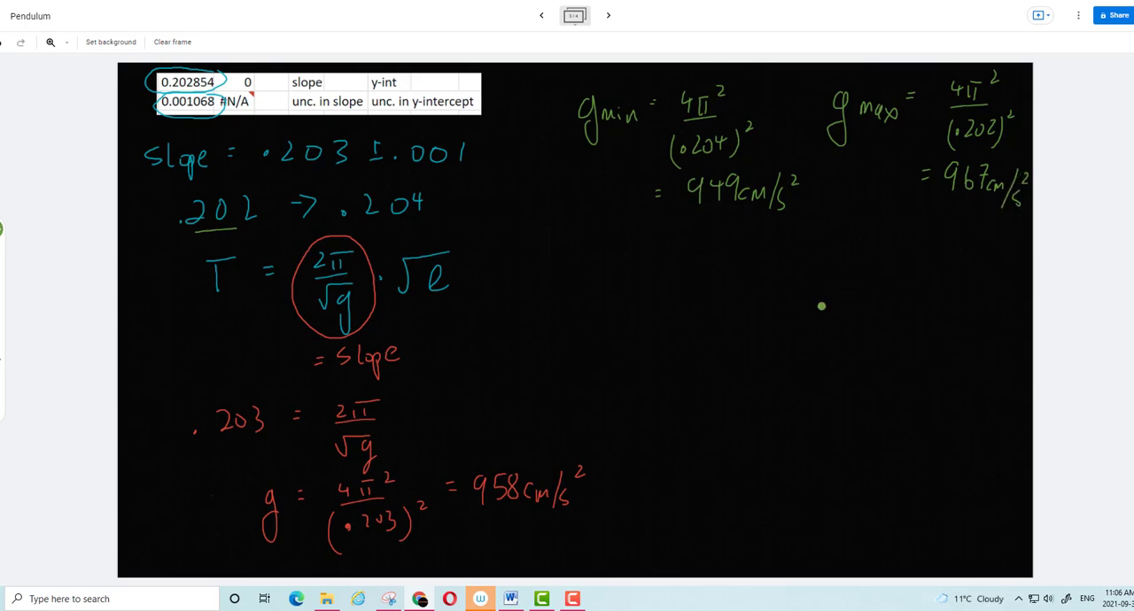
Write the inequality 949 < g < 967 below the g min and g max results
drag(814, 251, 817, 282)
drag(772, 247, 777, 263)
drag(856, 244, 856, 258)
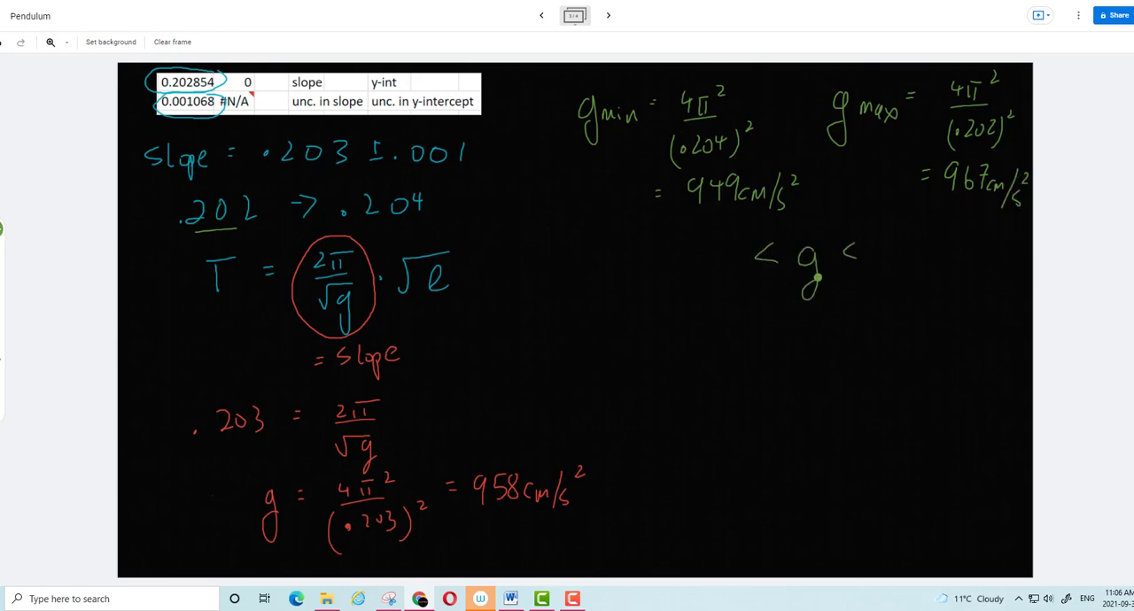
mouse_move(661, 247)
mouse_down()
mouse_move(661, 267)
mouse_move(688, 261)
mouse_up()
mouse_move(682, 252)
mouse_down()
mouse_move(681, 279)
mouse_move(706, 252)
mouse_move(701, 280)
mouse_up()
mouse_move(918, 232)
mouse_down()
mouse_move(916, 263)
mouse_move(972, 228)
mouse_move(960, 264)
mouse_up()
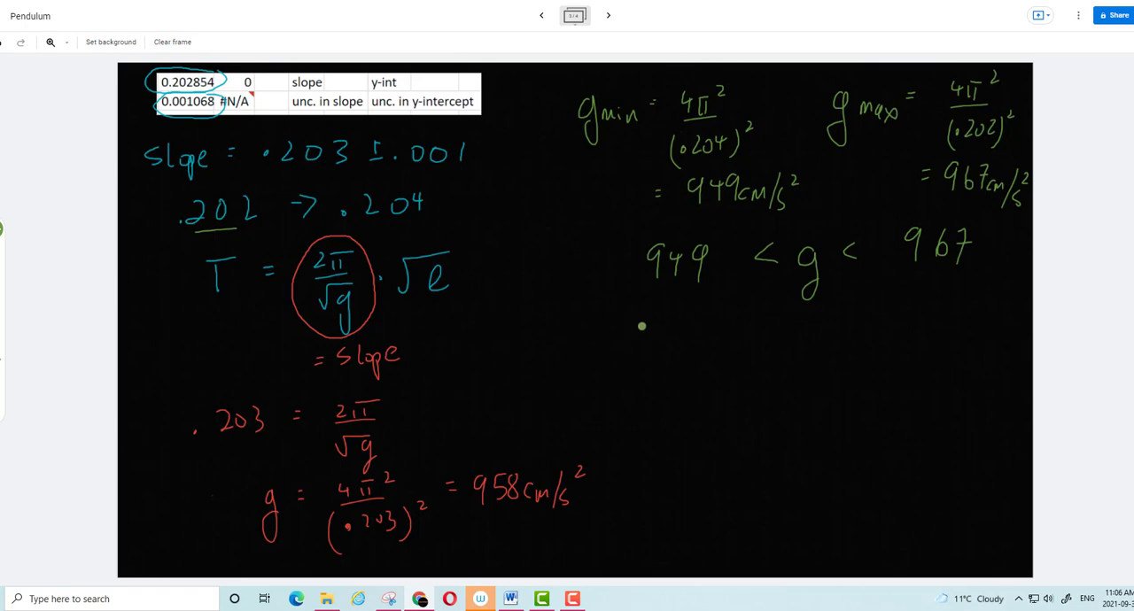
Write the conclusion "9.81 is outside expt. unc." in green below the inequality
mouse_move(642, 326)
mouse_down()
mouse_move(638, 354)
mouse_move(665, 328)
mouse_move(684, 351)
mouse_up()
click(654, 348)
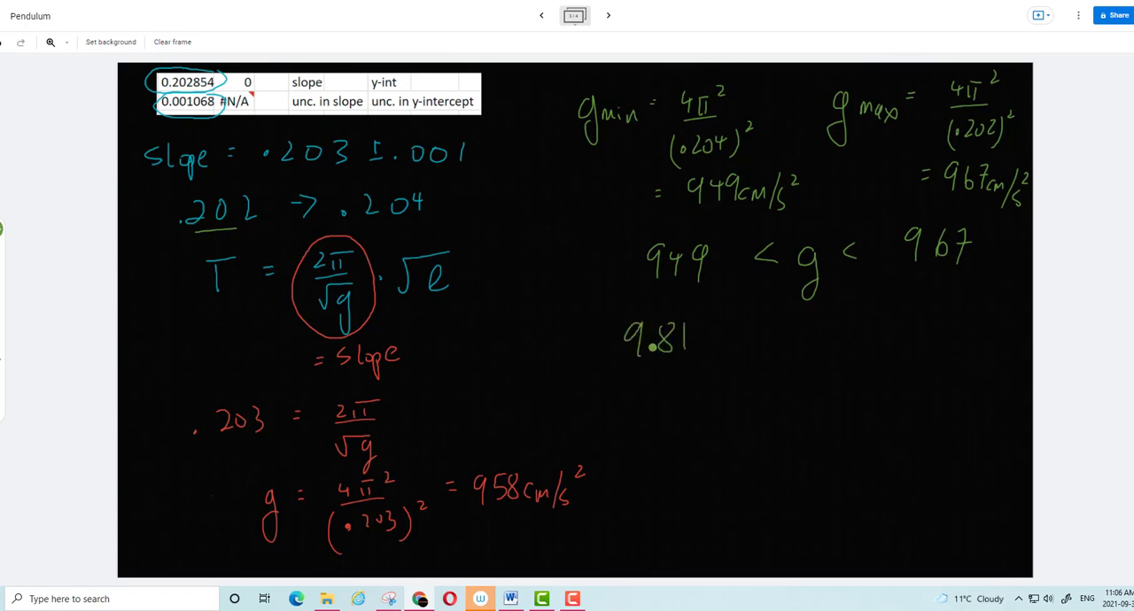
mouse_move(742, 330)
mouse_down()
mouse_move(735, 344)
mouse_move(797, 340)
mouse_up()
drag(803, 317, 803, 340)
drag(798, 326, 812, 324)
drag(825, 326, 858, 340)
drag(863, 332, 872, 336)
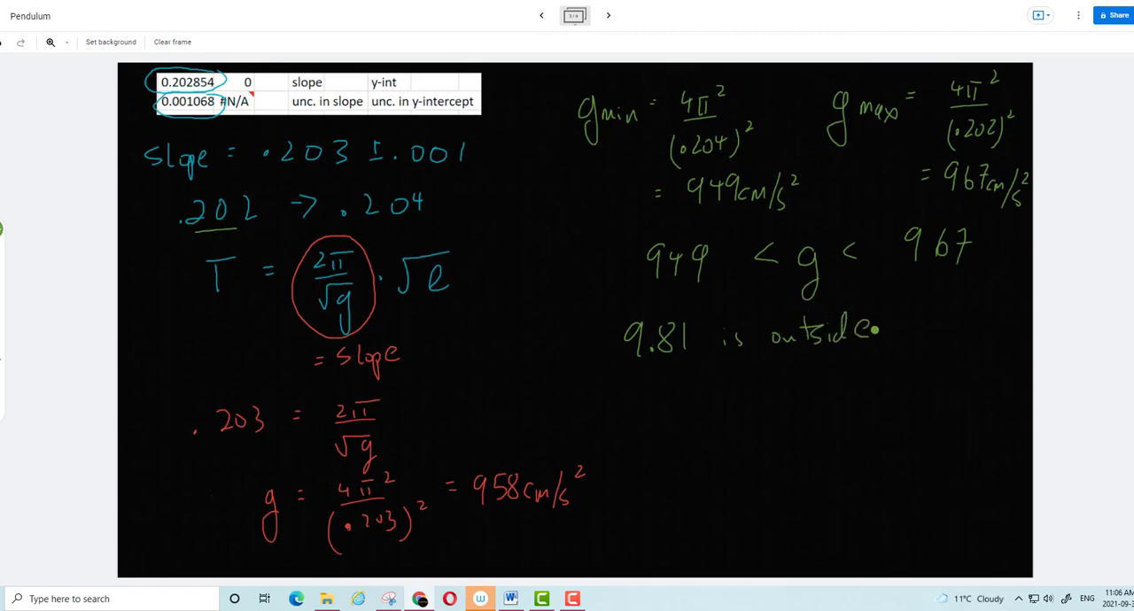
drag(682, 384, 700, 386)
drag(703, 379, 720, 404)
mouse_move(735, 364)
mouse_down()
mouse_move(735, 383)
mouse_move(747, 374)
mouse_move(792, 390)
mouse_up()
click(777, 379)
drag(798, 389, 813, 390)
drag(833, 379, 832, 390)
click(846, 385)
Draw an orange question mark below the conclusion and circle the whole pendulum equation for T in orange
click(1, 228)
click(45, 277)
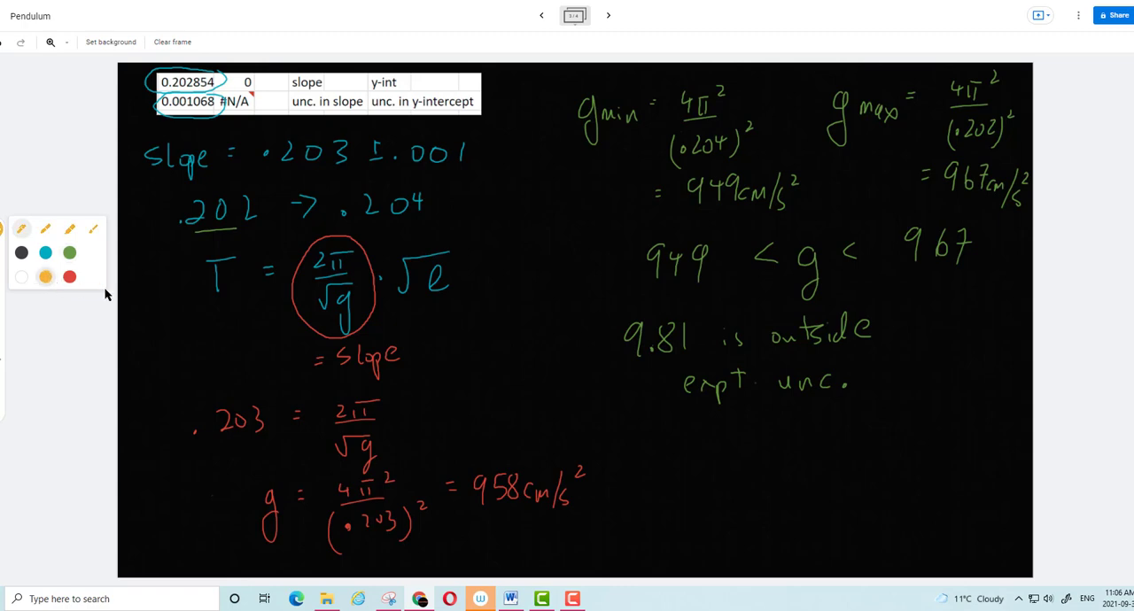
drag(683, 414, 684, 440)
click(685, 459)
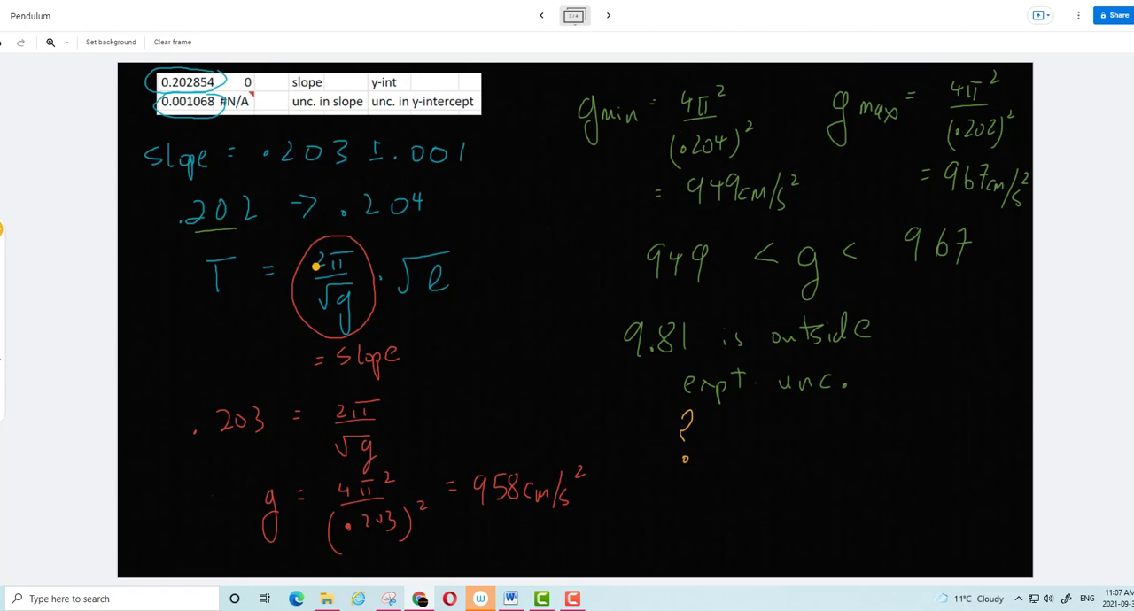
mouse_move(250, 315)
mouse_down()
mouse_move(188, 256)
mouse_move(469, 293)
mouse_move(393, 243)
mouse_move(202, 250)
mouse_up()
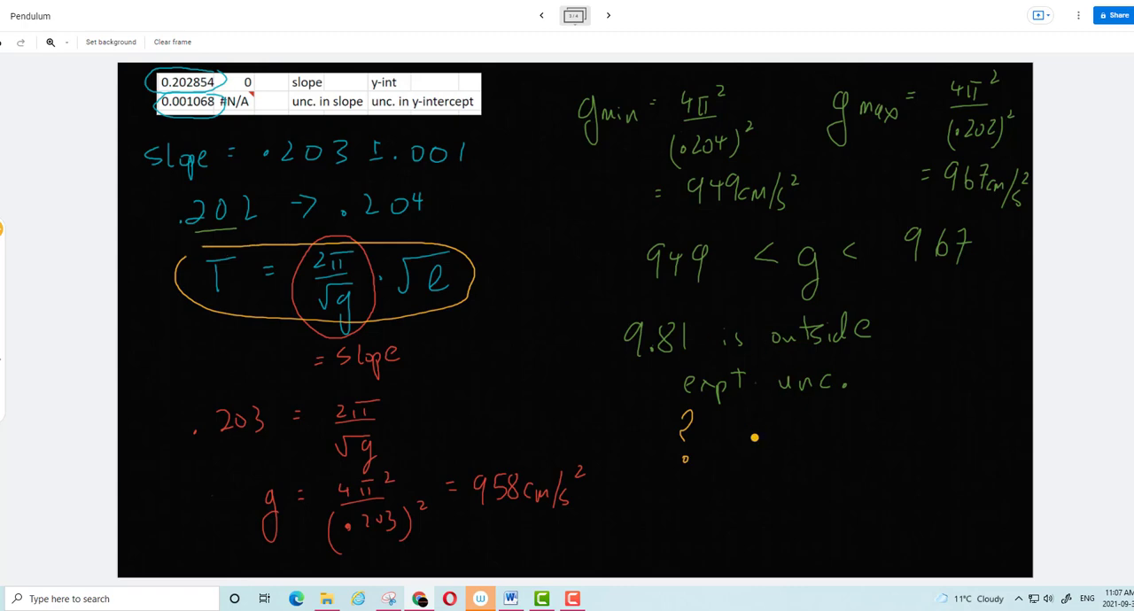
Write the rearranged equation √g/2π = √l/T in orange beside the question mark
mouse_move(775, 420)
mouse_down()
mouse_move(815, 406)
mouse_move(808, 443)
mouse_up()
mouse_move(775, 438)
mouse_down()
mouse_move(817, 433)
mouse_move(798, 467)
mouse_move(815, 469)
mouse_up()
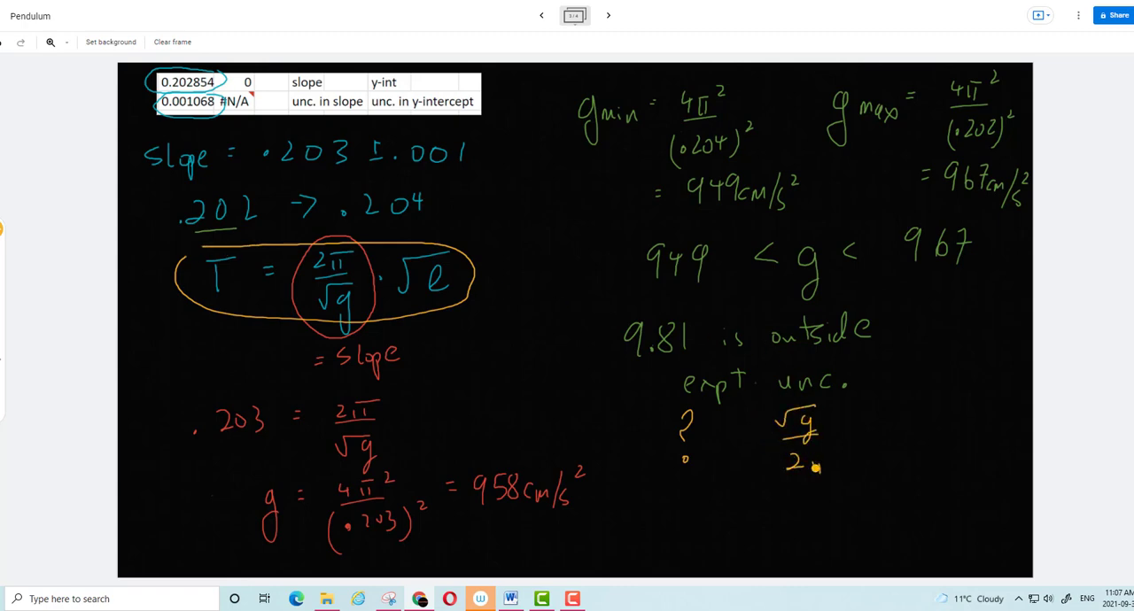
drag(849, 432, 862, 430)
drag(851, 440, 862, 440)
mouse_move(891, 422)
mouse_down()
mouse_move(904, 400)
mouse_move(937, 395)
mouse_move(929, 423)
mouse_up()
mouse_move(893, 435)
mouse_down()
mouse_move(930, 432)
mouse_move(931, 454)
mouse_up()
drag(923, 455, 924, 470)
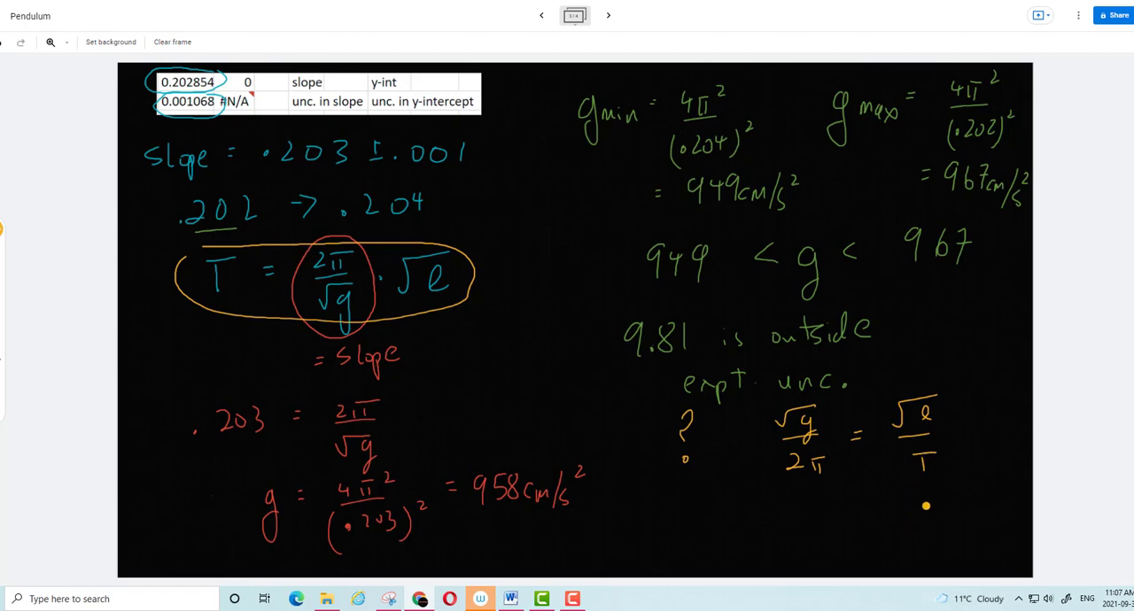
Circle l in the rearranged equation and draw down arrows beside it and beside g
mouse_move(940, 390)
mouse_down()
mouse_move(939, 410)
mouse_move(973, 421)
mouse_move(981, 411)
mouse_up()
drag(833, 401, 833, 429)
drag(826, 421, 841, 420)
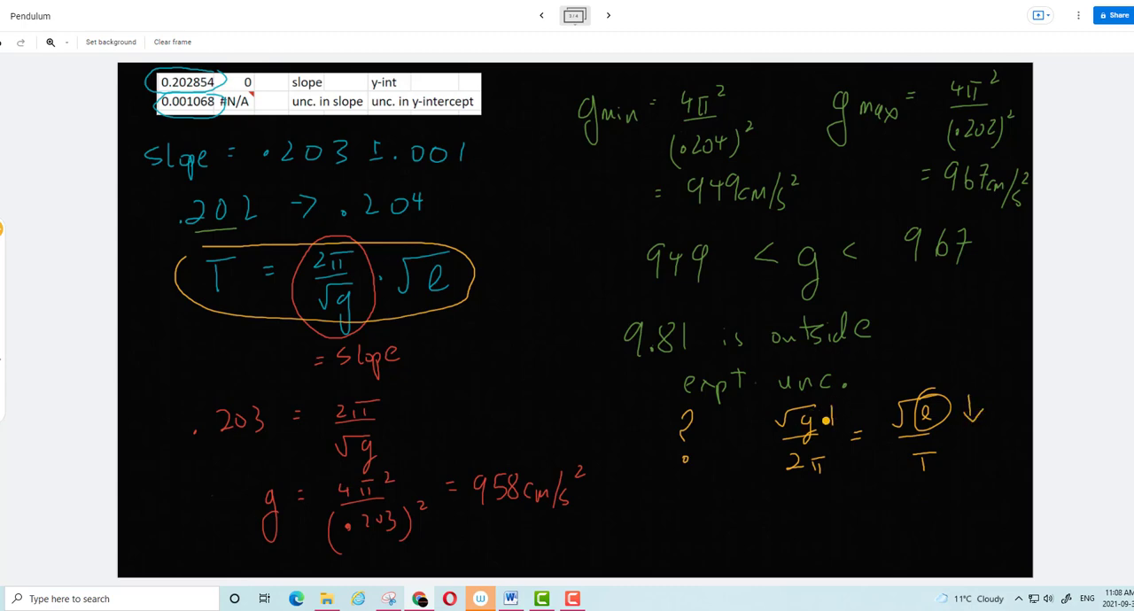
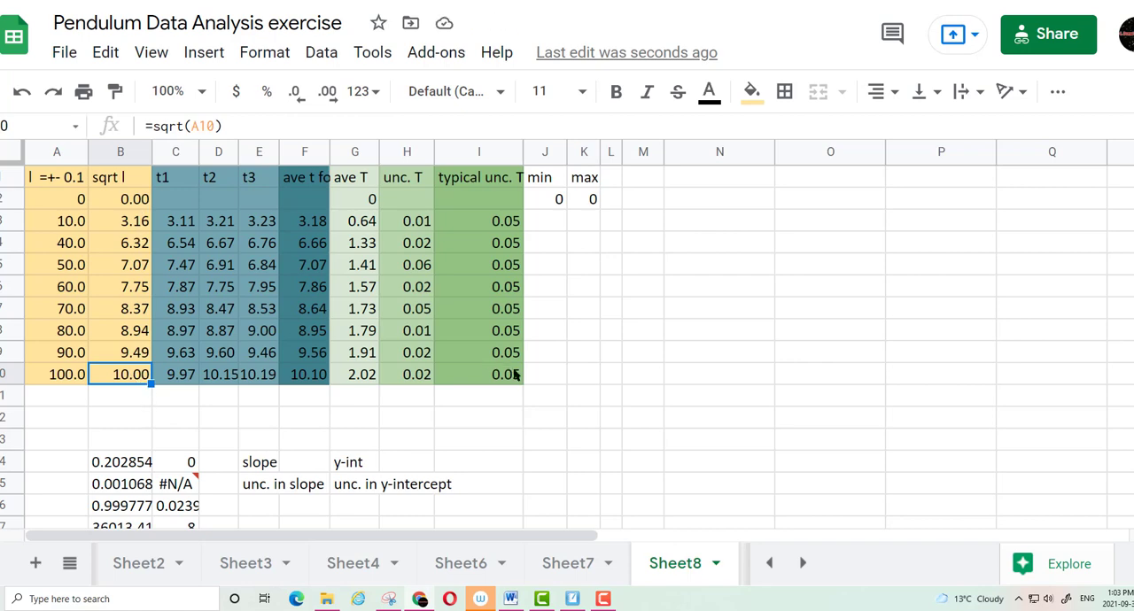
Enter 1.8 in the min column and 2.2 in the max column for the 100.0 length row
click(546, 380)
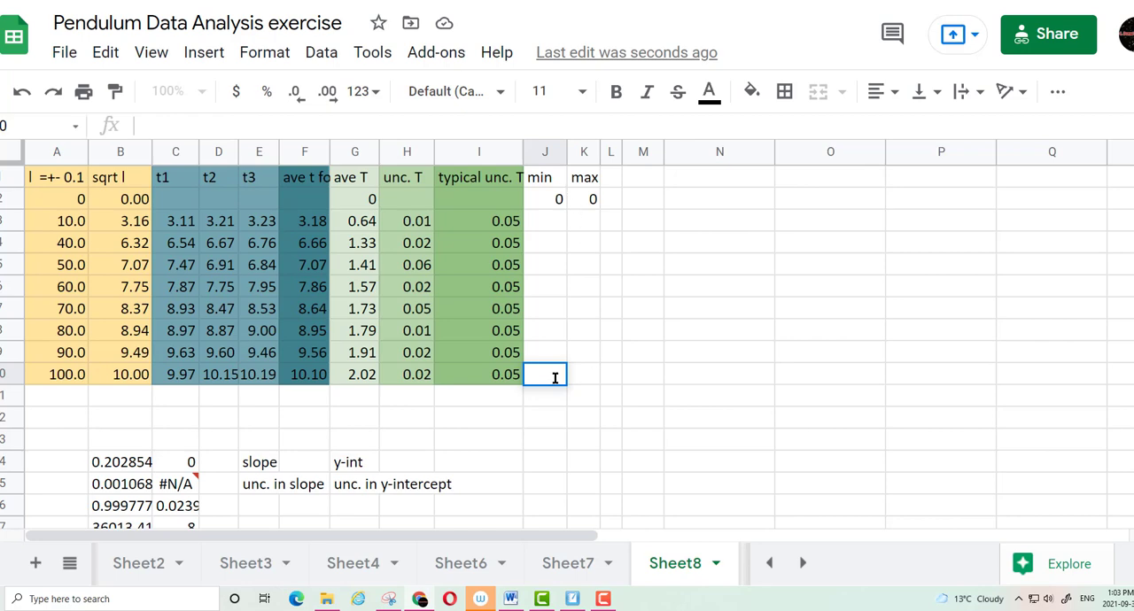
text(1.8)
key(Tab)
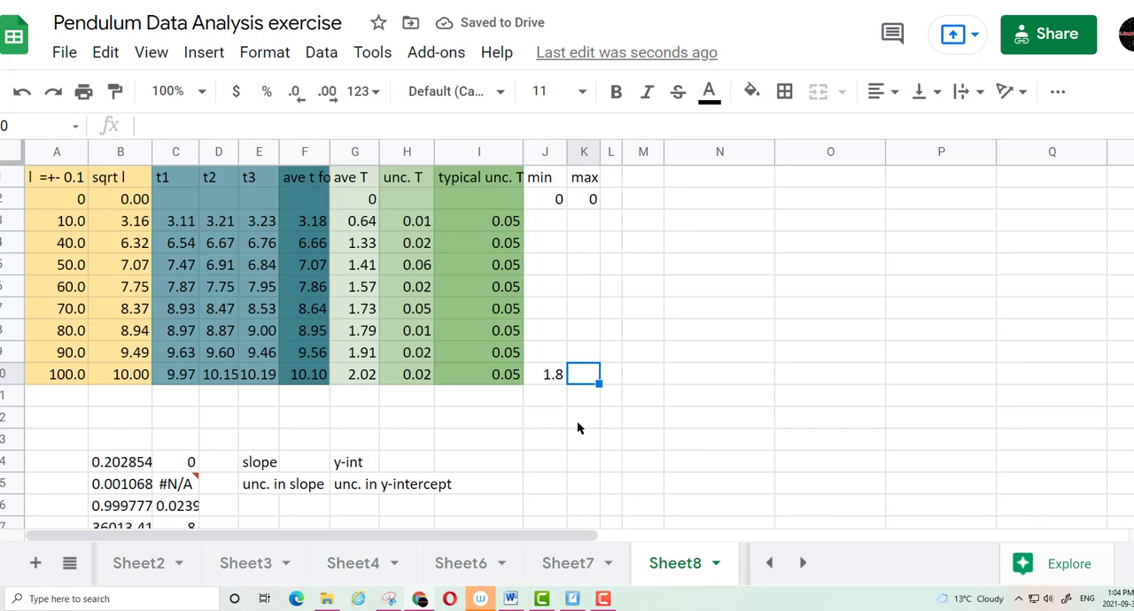
text(2.2)
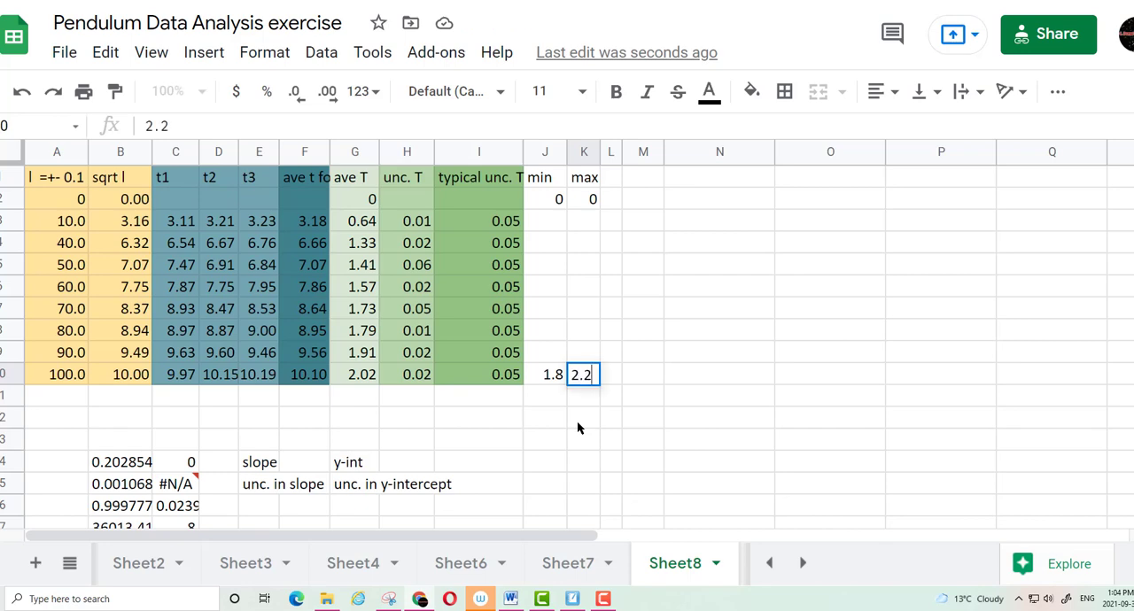
click(577, 421)
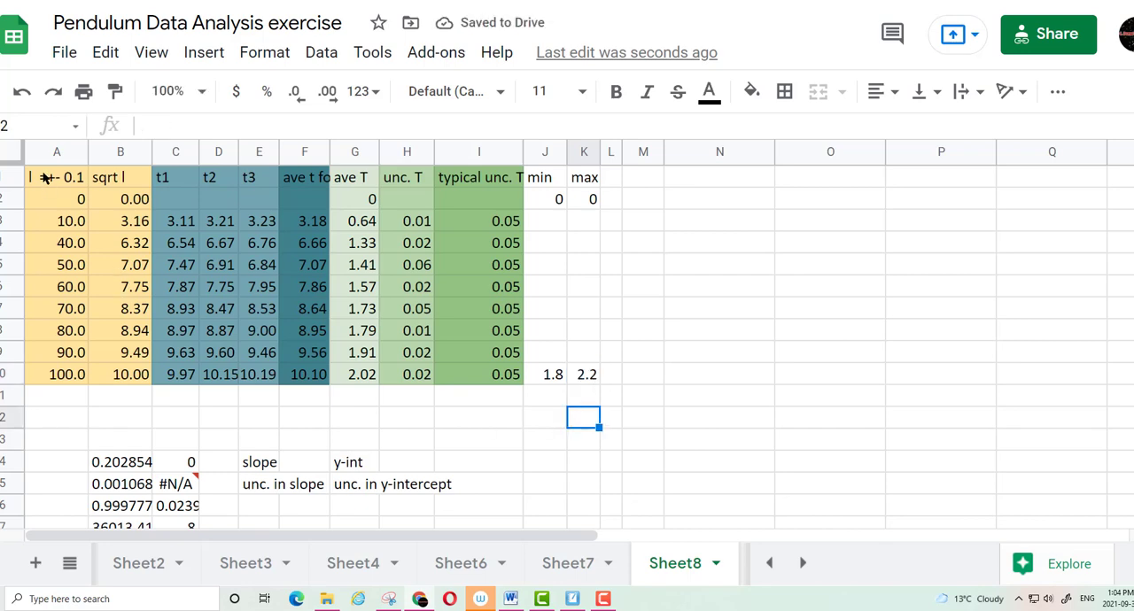
Insert a chart from the whole data table A1:K10 and change its type to a scatter chart
drag(44, 177, 594, 379)
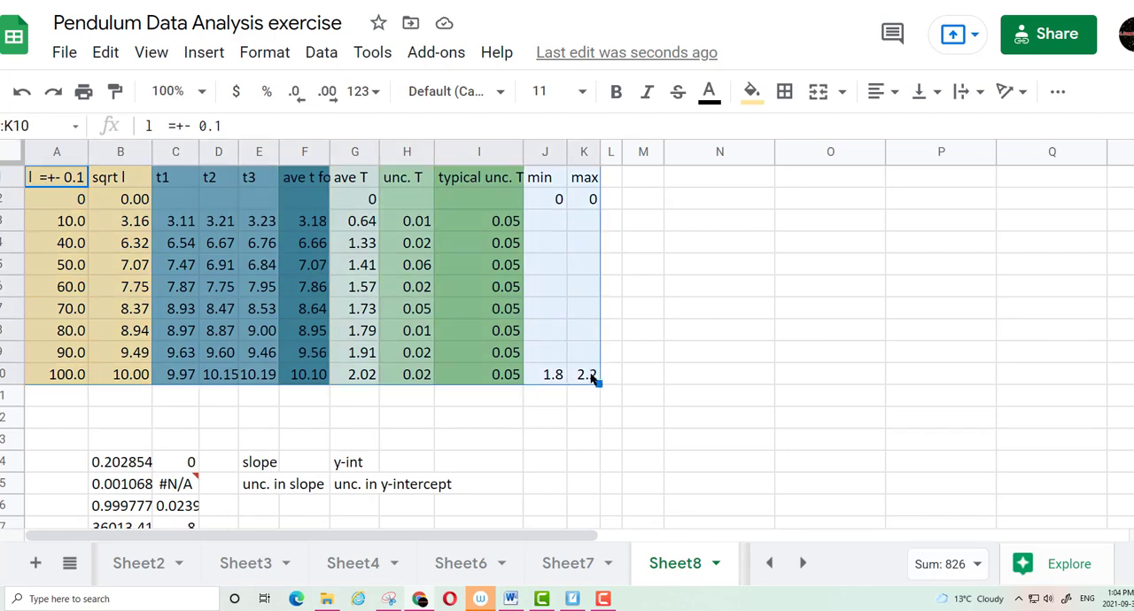
click(205, 53)
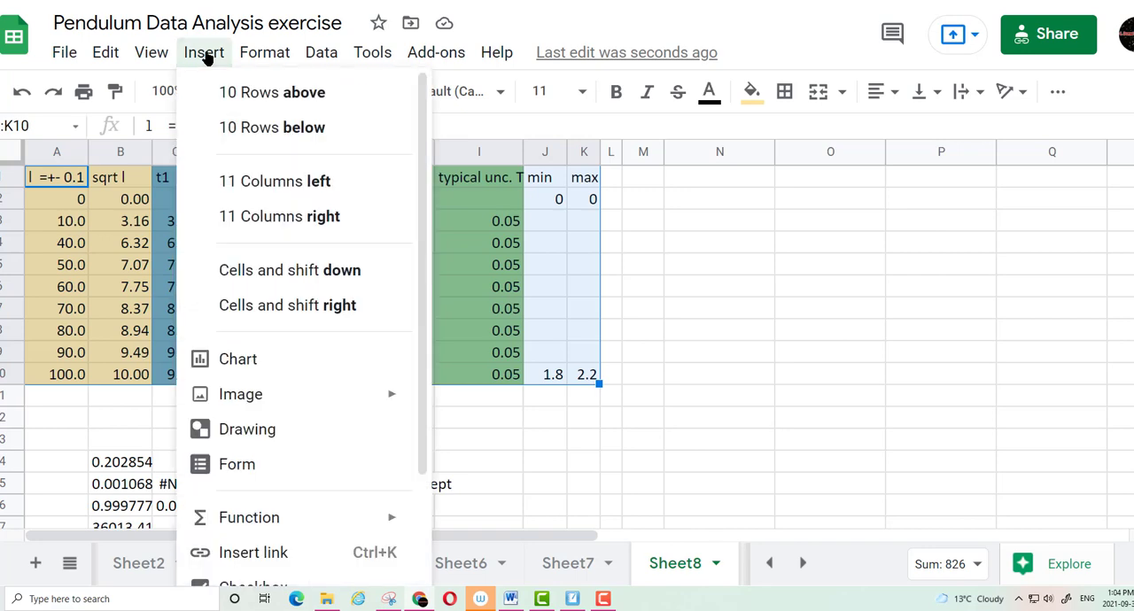
click(255, 361)
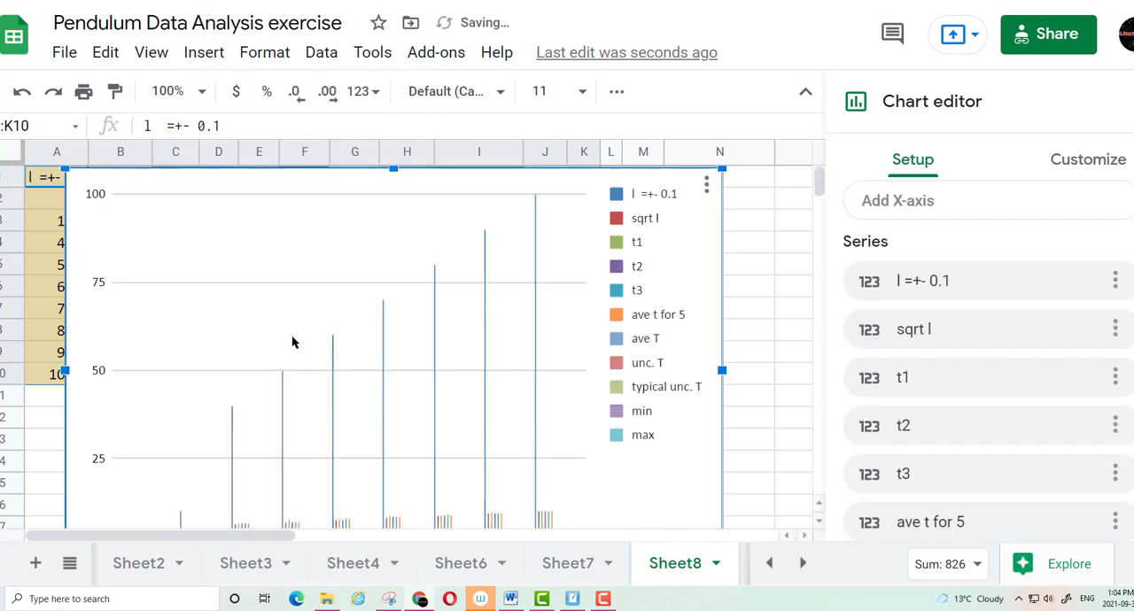
scroll(928, 259, up, 5)
click(936, 248)
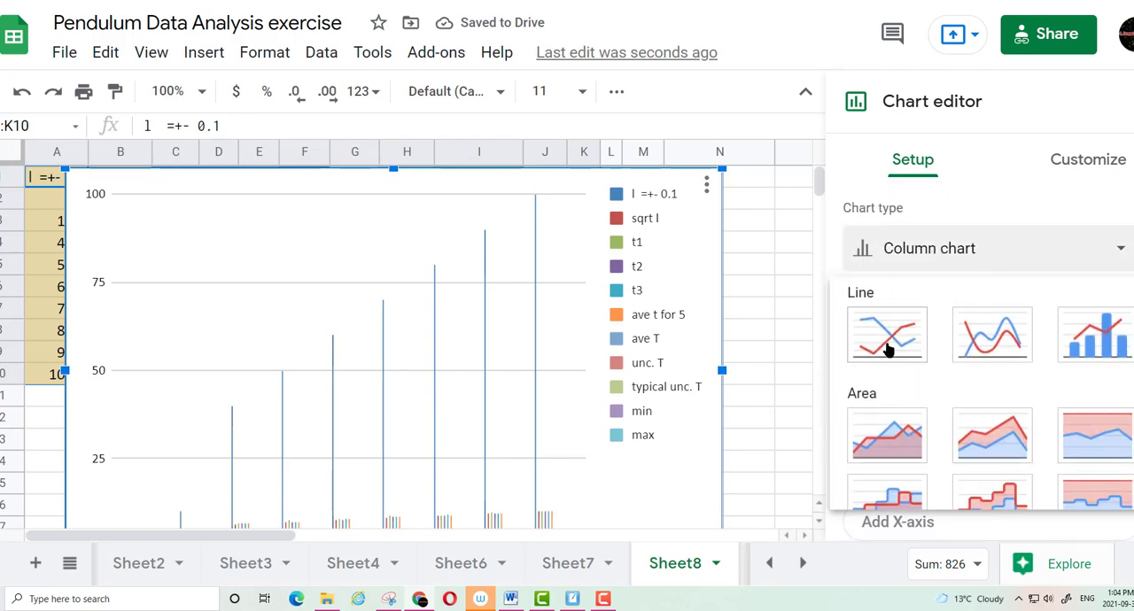
scroll(889, 350, down, 10)
click(891, 474)
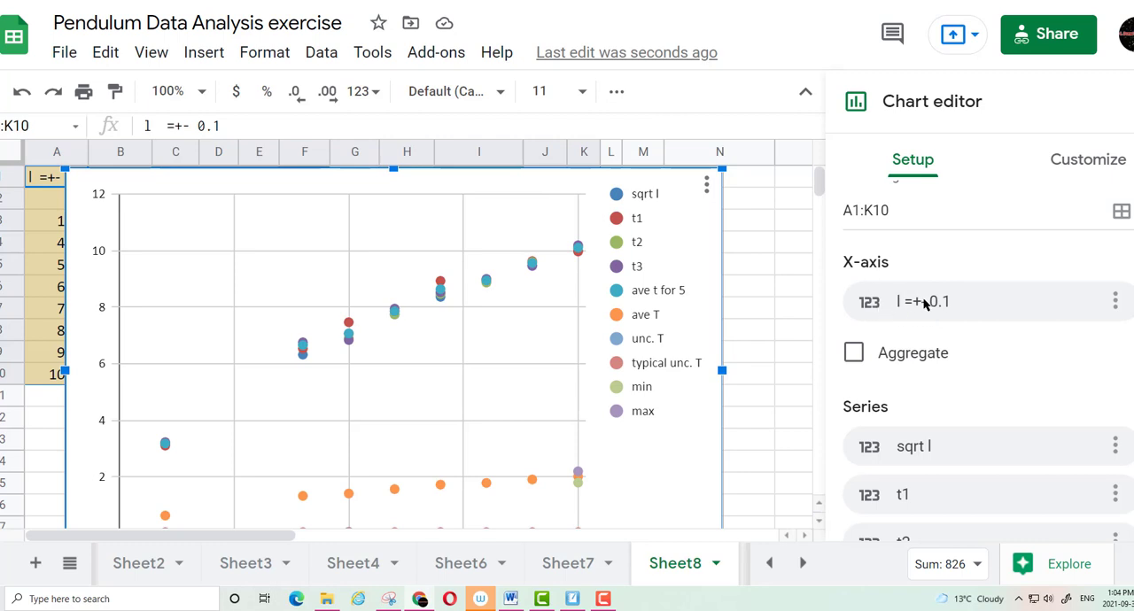
Replace the chart's X-axis data with the sqrt l column
click(1116, 302)
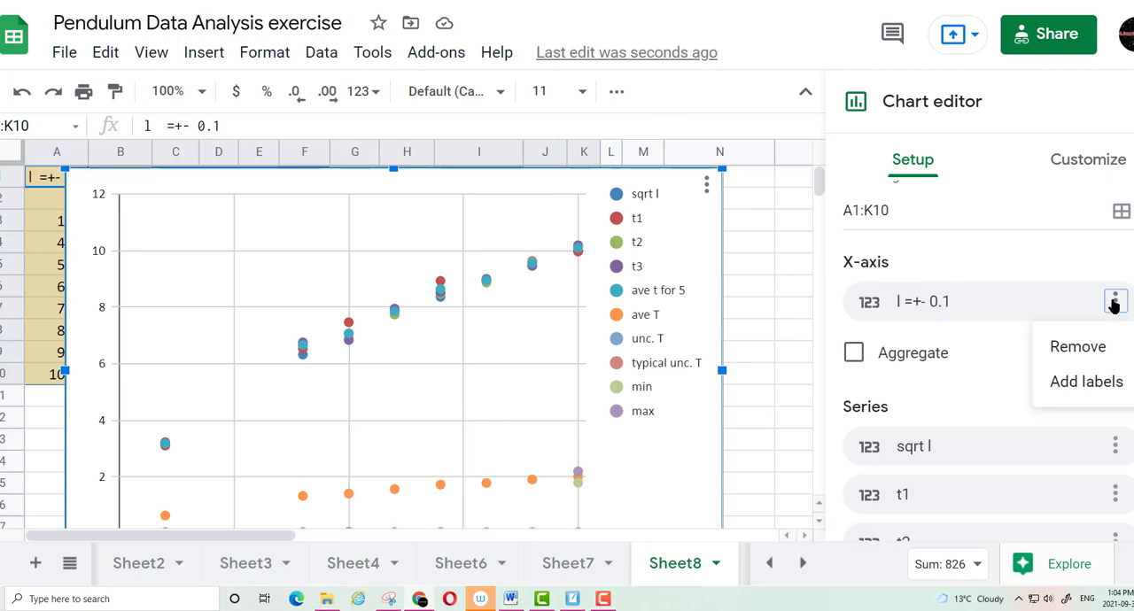
click(1095, 348)
click(922, 305)
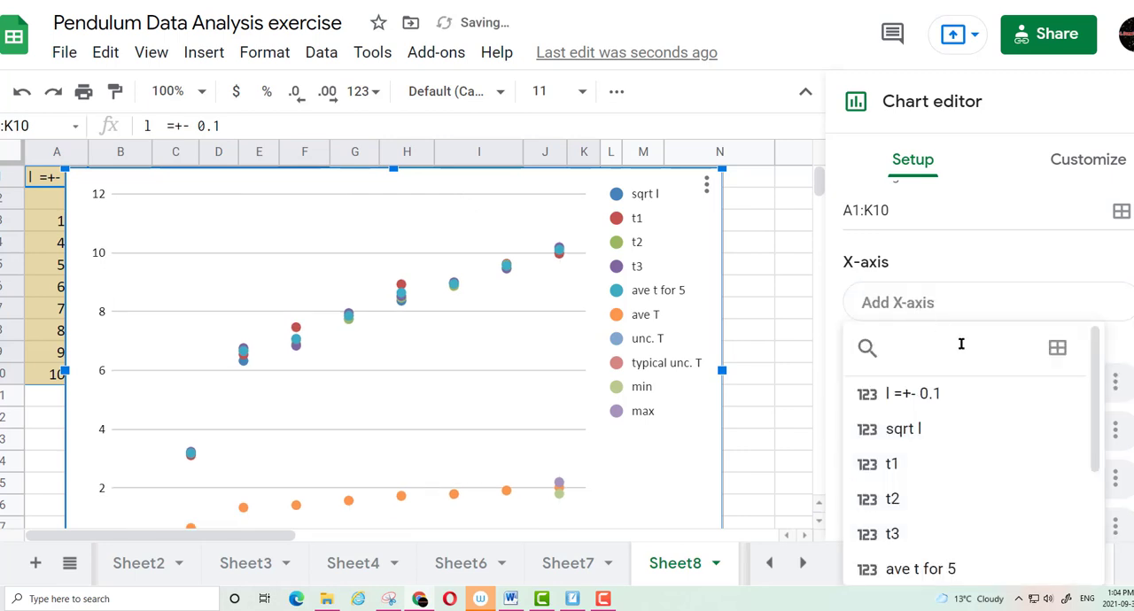
scroll(930, 363, down, 1)
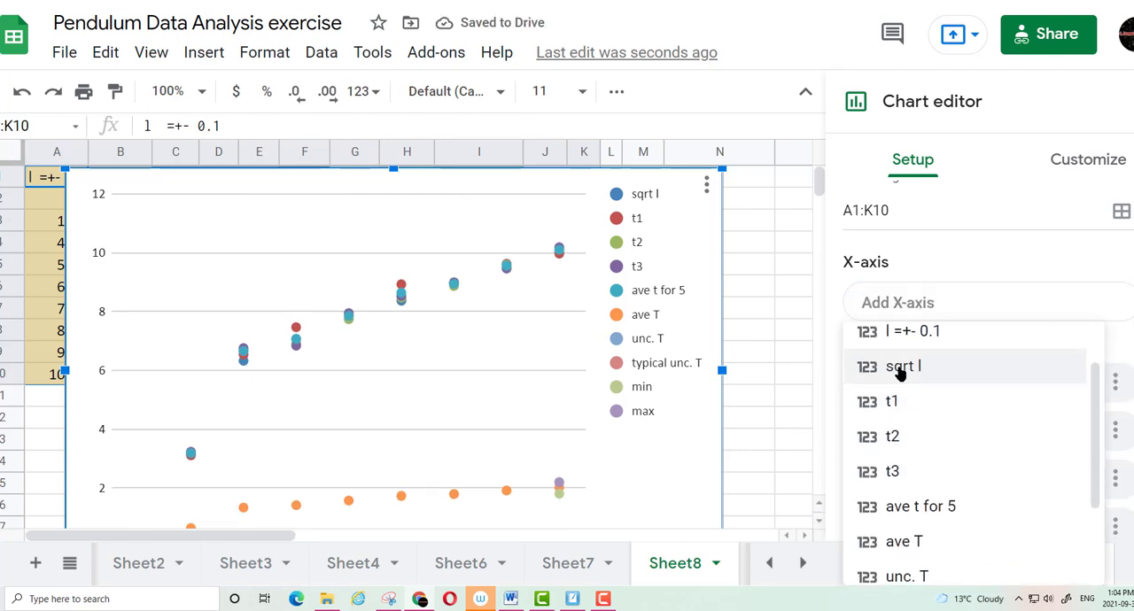
click(899, 371)
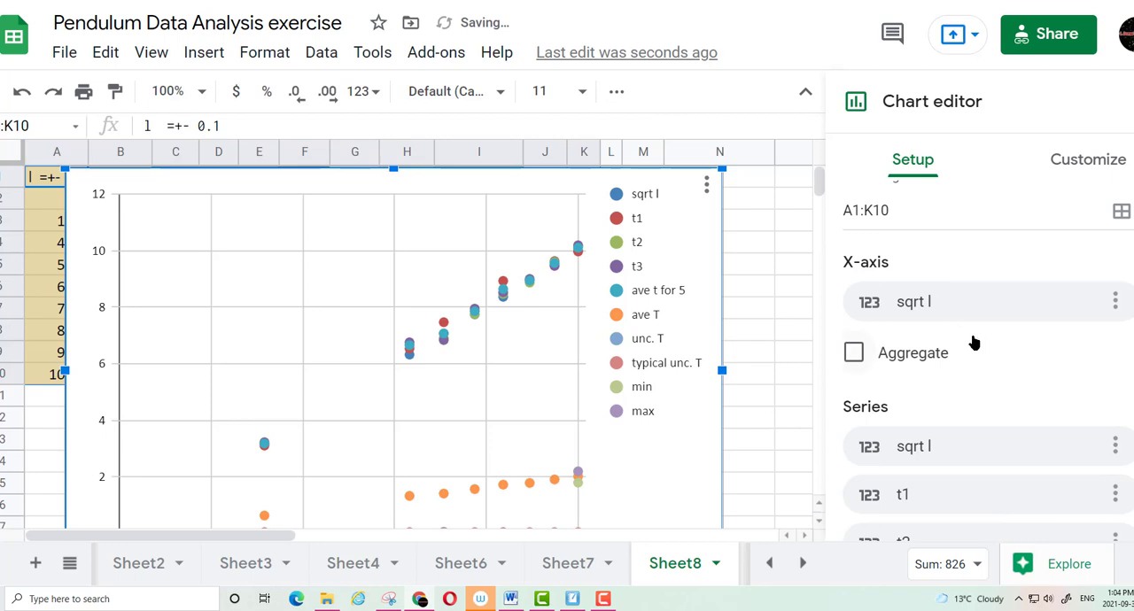
Remove all series from the scatter chart
scroll(975, 343, down, 3)
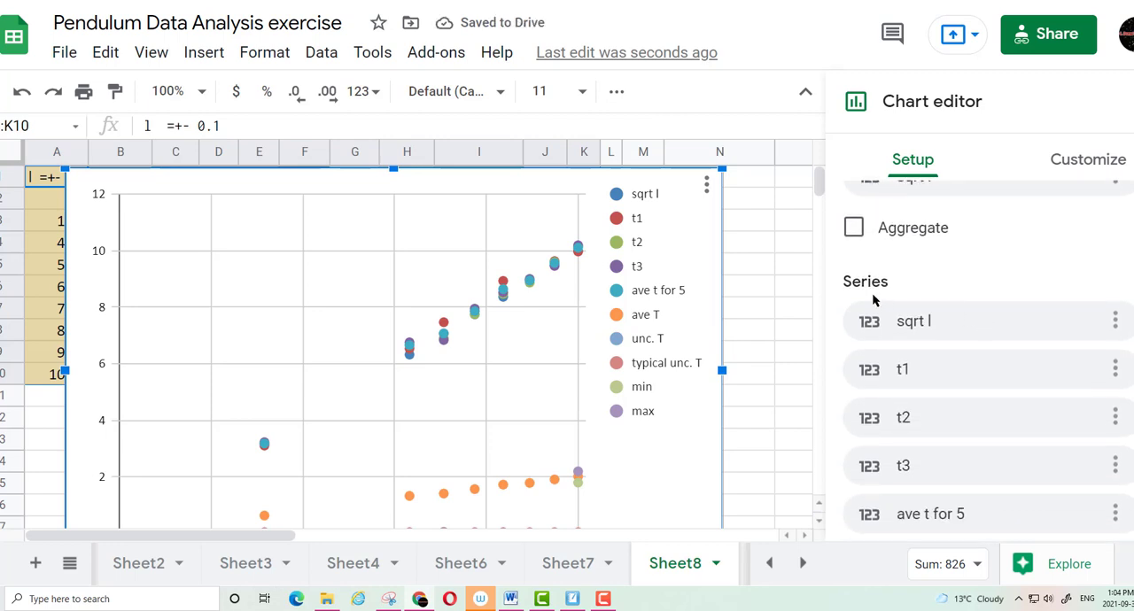
scroll(954, 357, down, 5)
scroll(953, 359, up, 4)
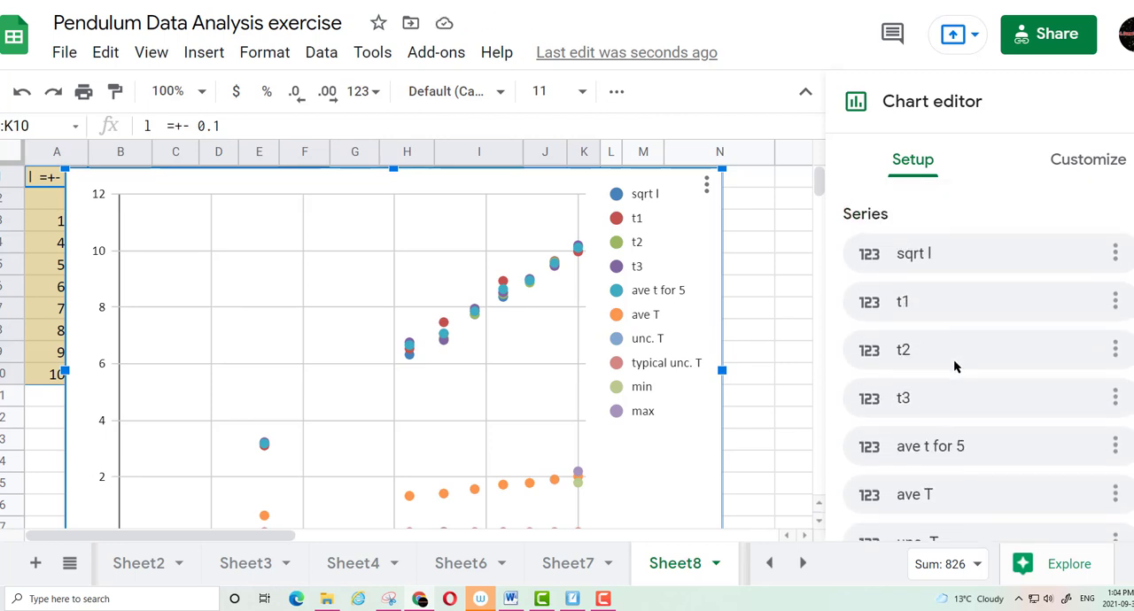
scroll(954, 359, down, 4)
scroll(957, 356, up, 5)
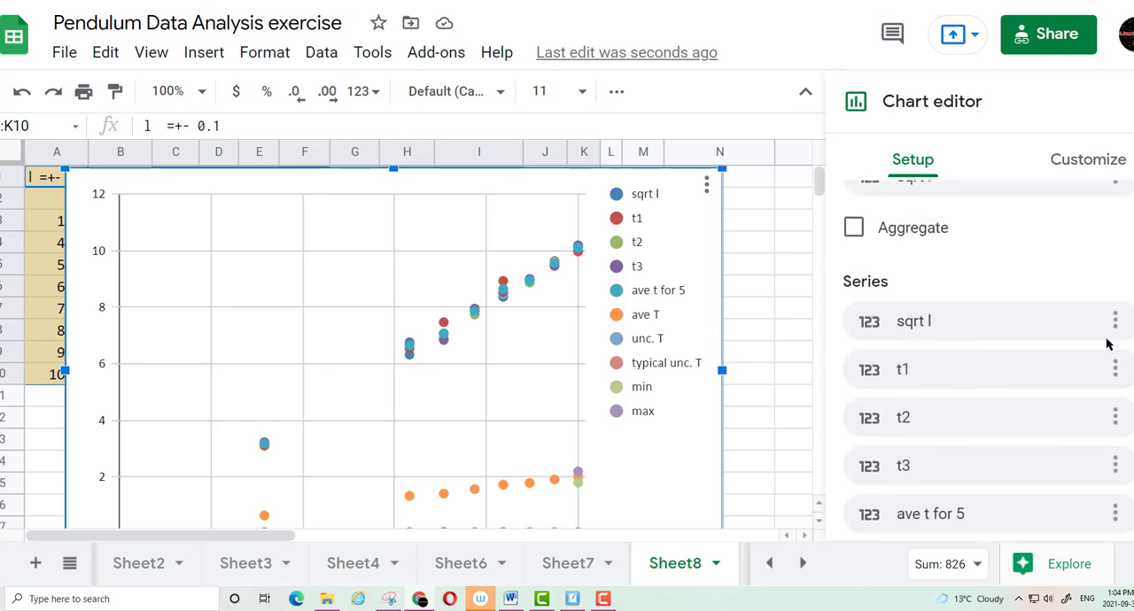
click(1115, 321)
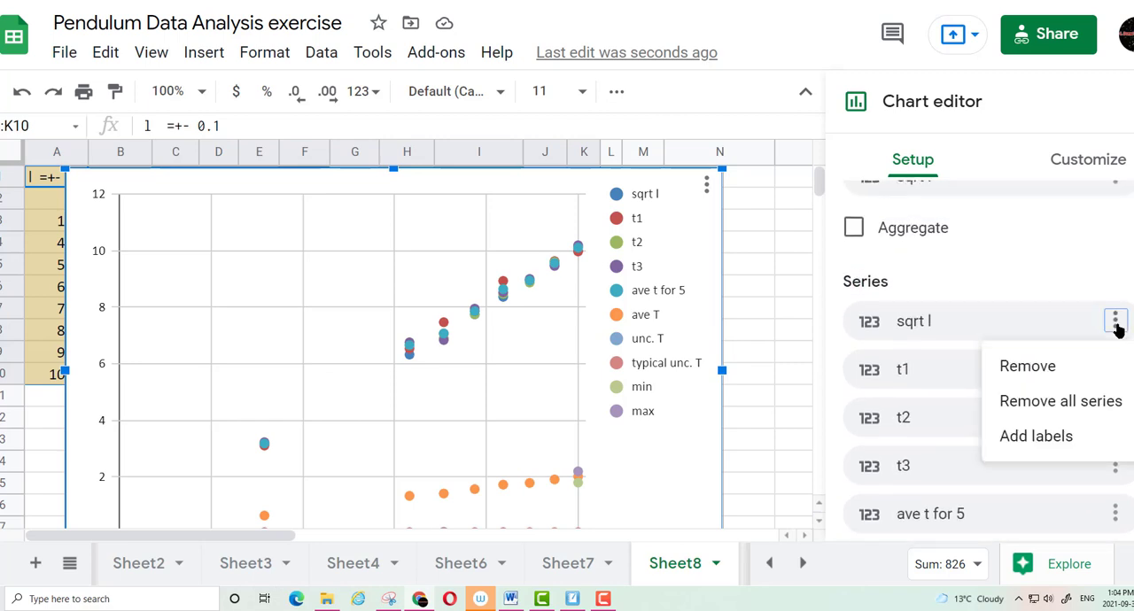
click(1045, 404)
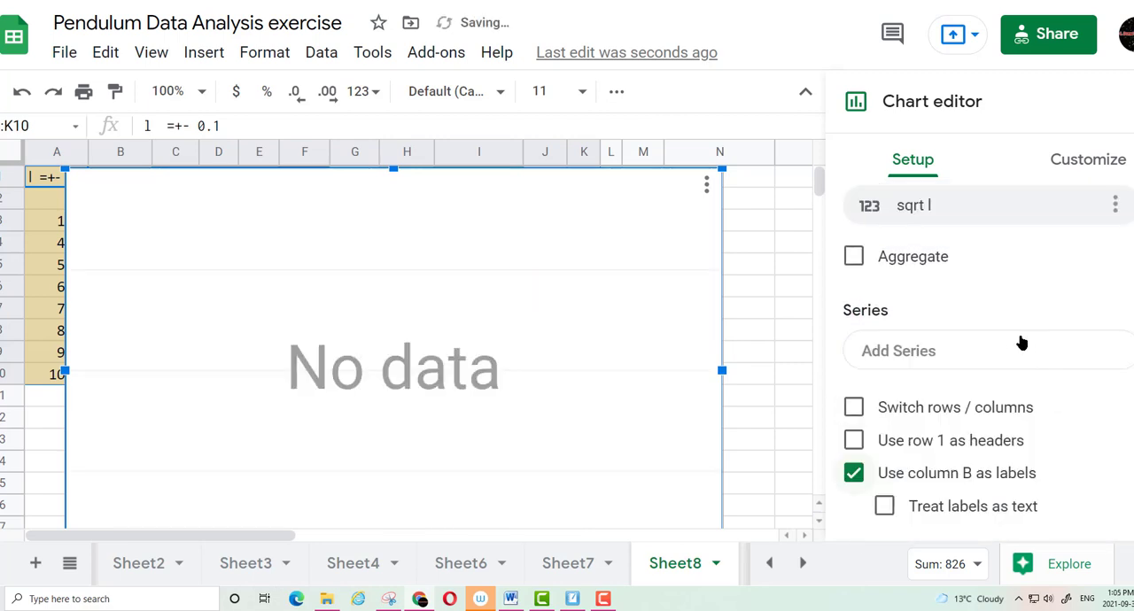
Add ave T, min and max as the chart's series
click(915, 353)
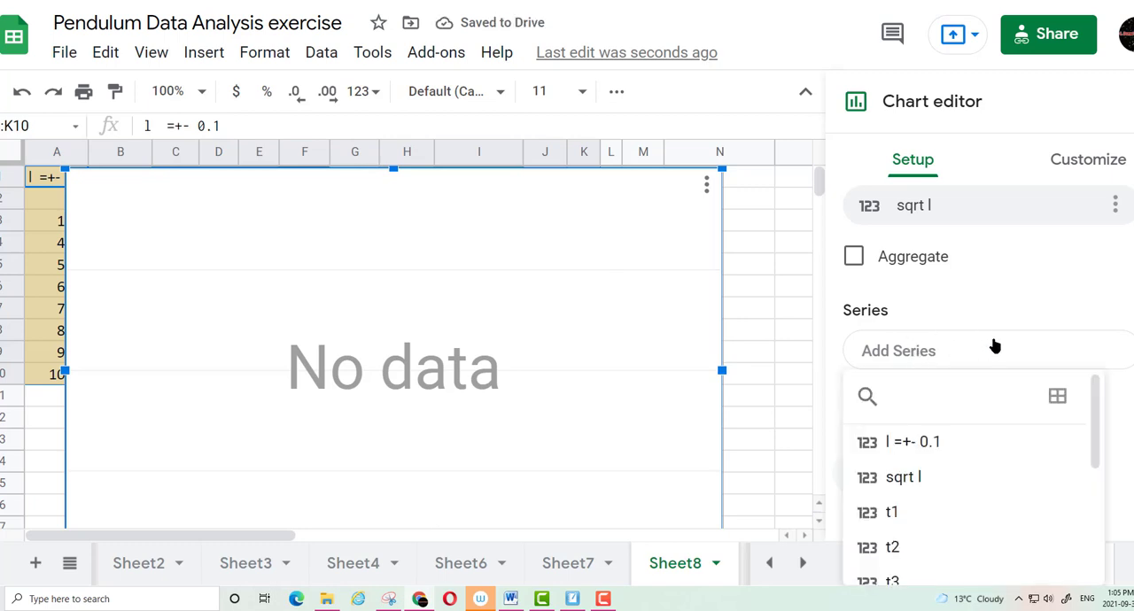
scroll(986, 446, down, 5)
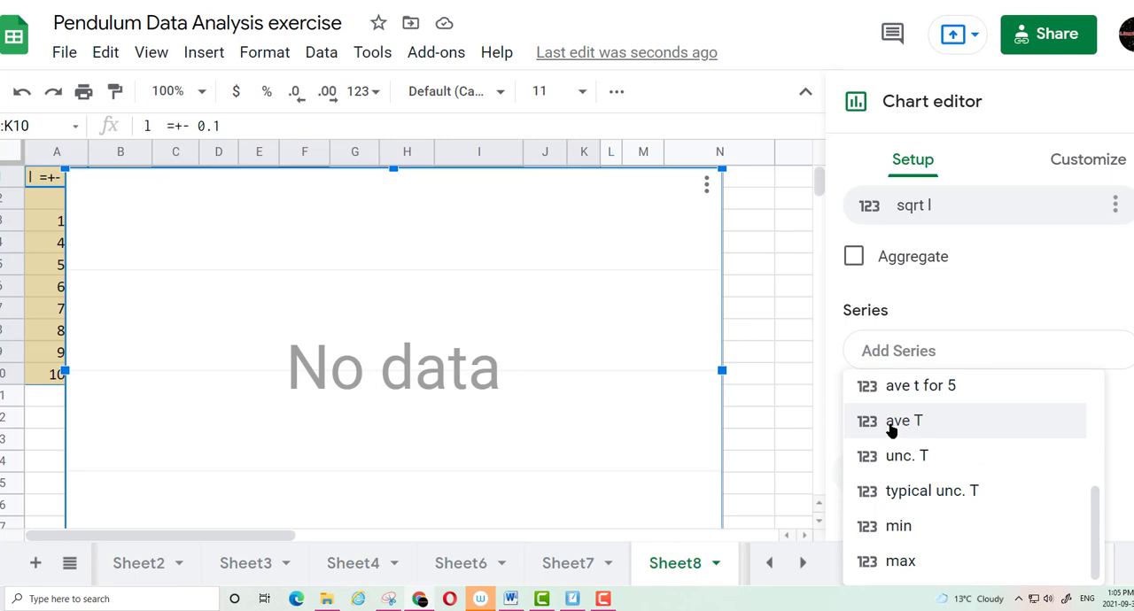
click(892, 428)
click(909, 401)
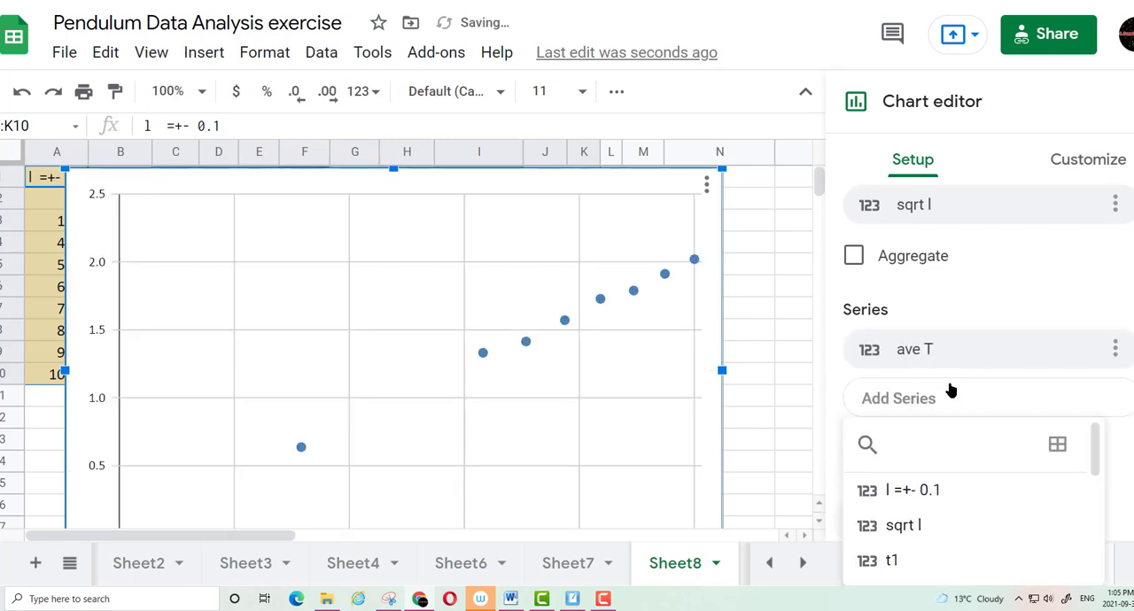
scroll(919, 467, down, 5)
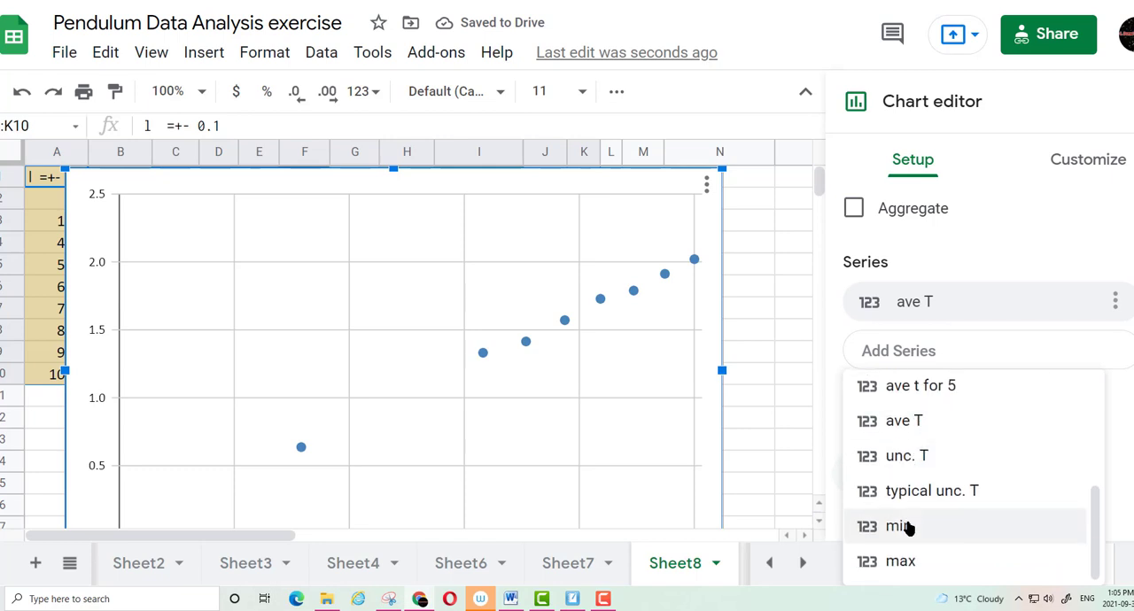
click(909, 528)
click(927, 398)
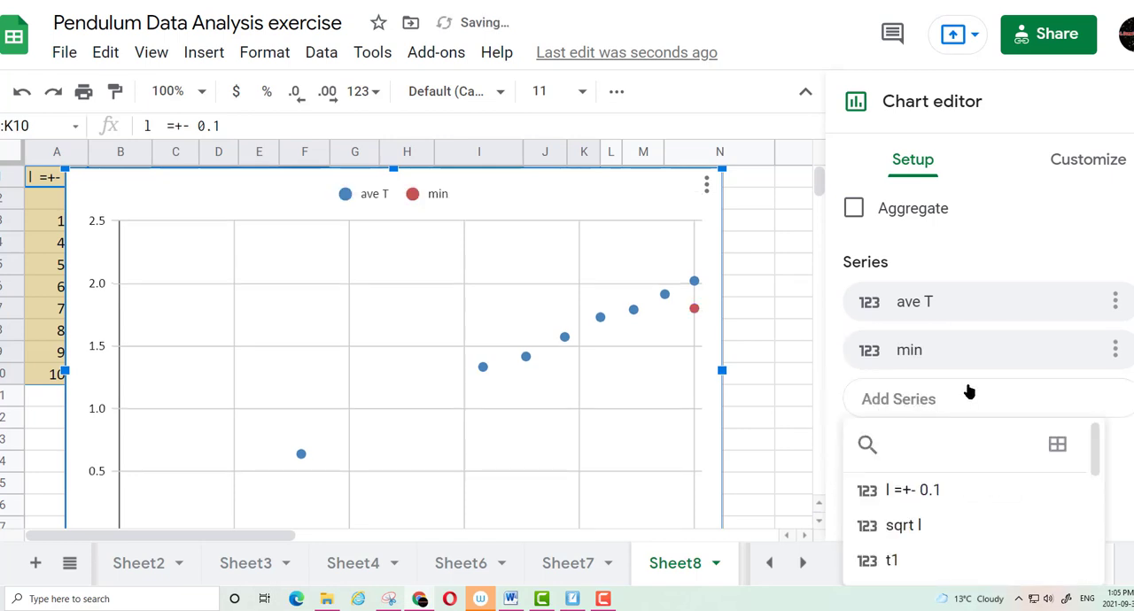
scroll(931, 456, down, 5)
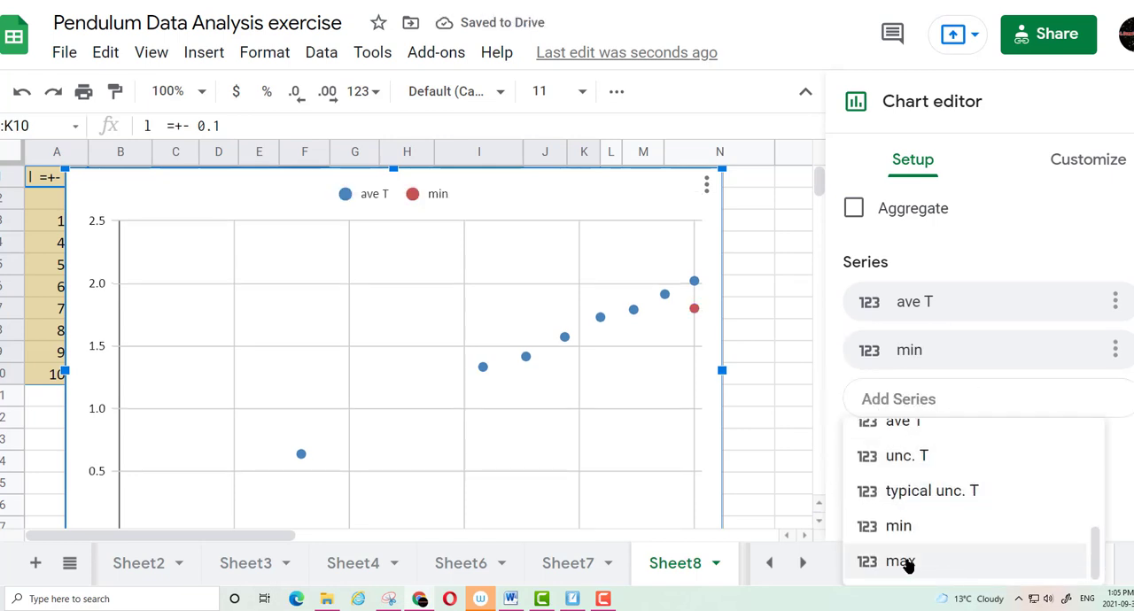
click(910, 563)
scroll(568, 426, down, 1)
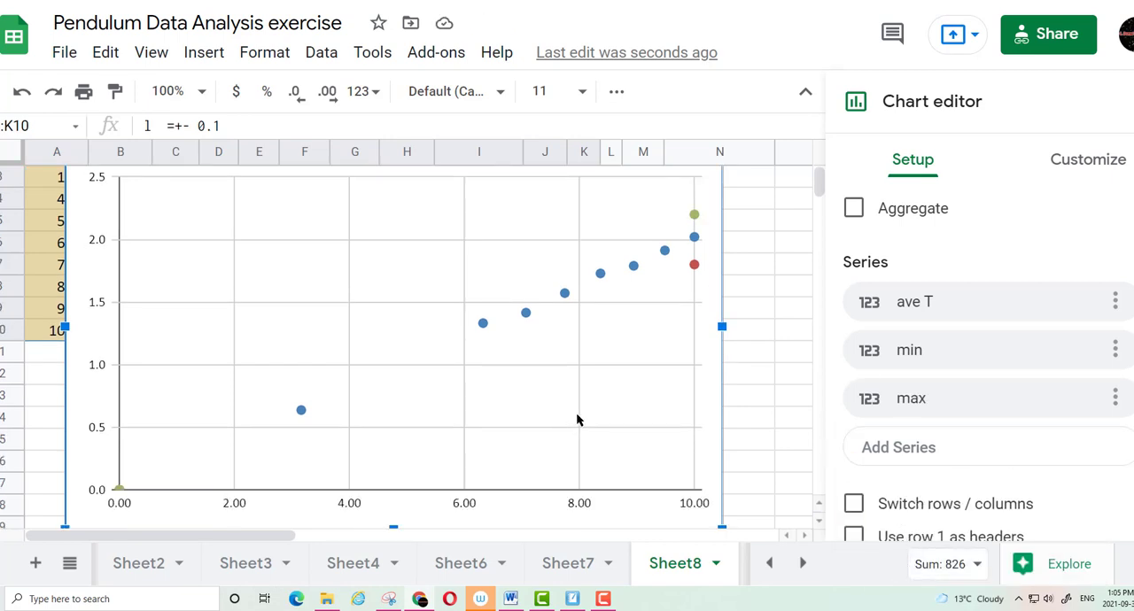
scroll(580, 407, up, 1)
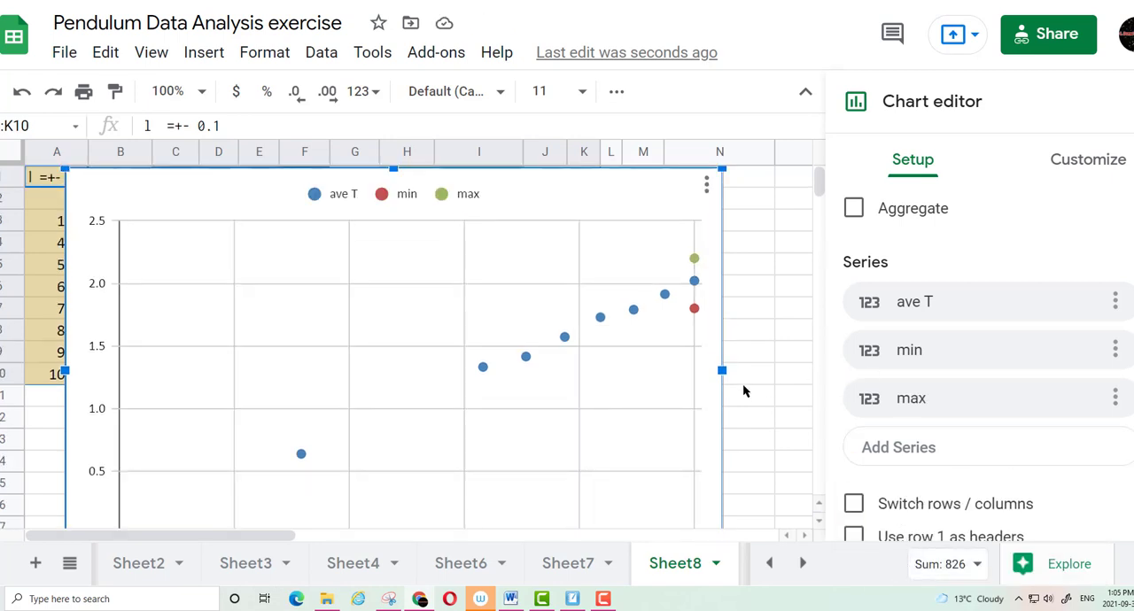
Change the point shape of the ave T series to Star
scroll(743, 383, down, 1)
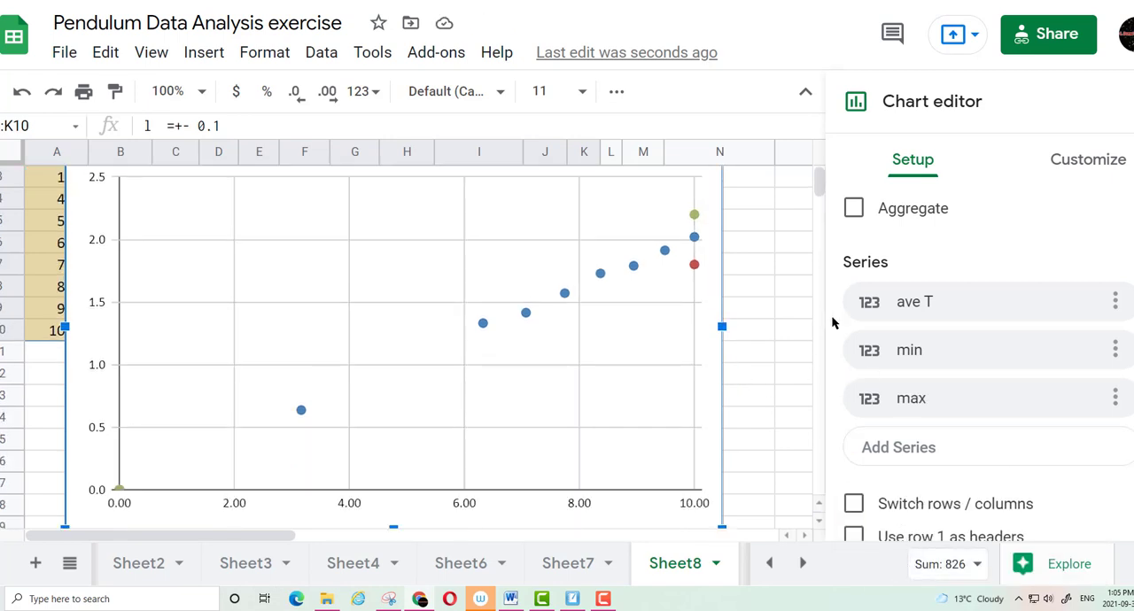
click(1078, 164)
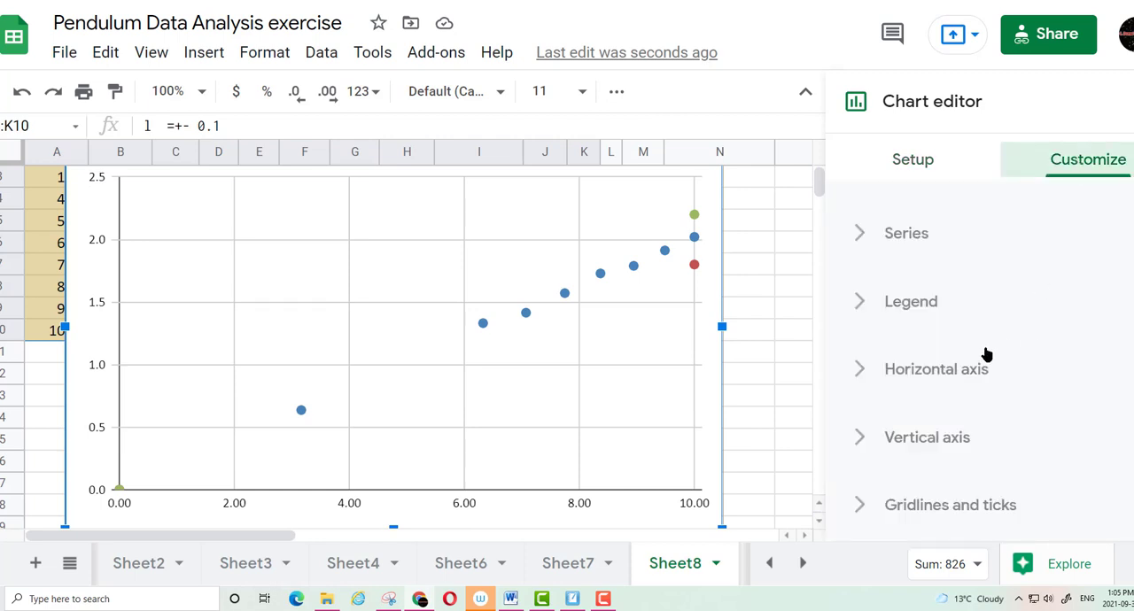
scroll(975, 372, up, 1)
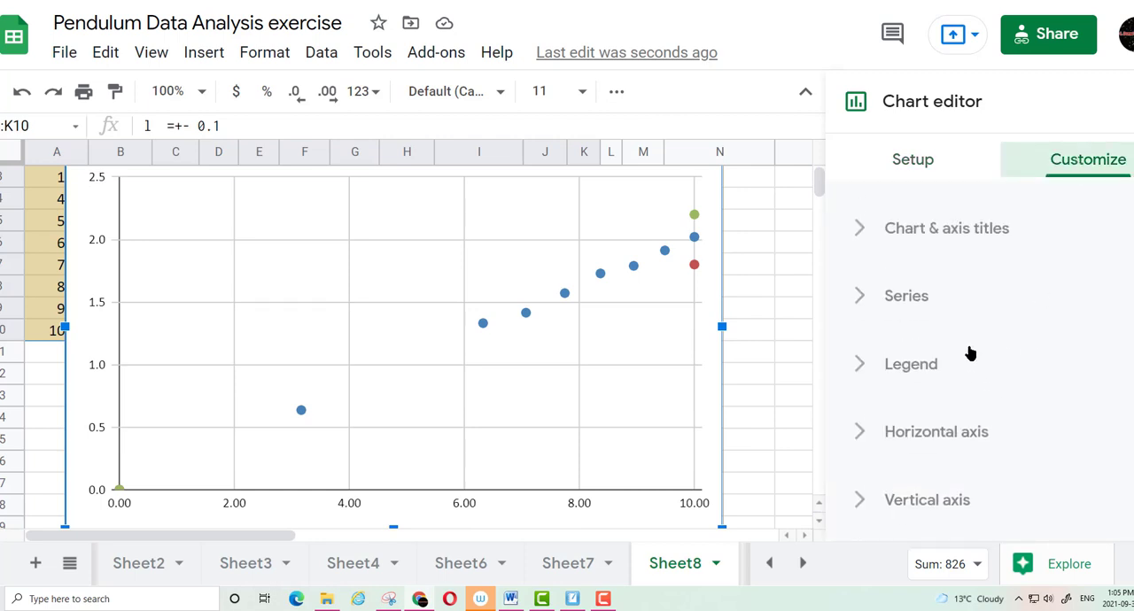
click(904, 296)
scroll(1081, 331, down, 3)
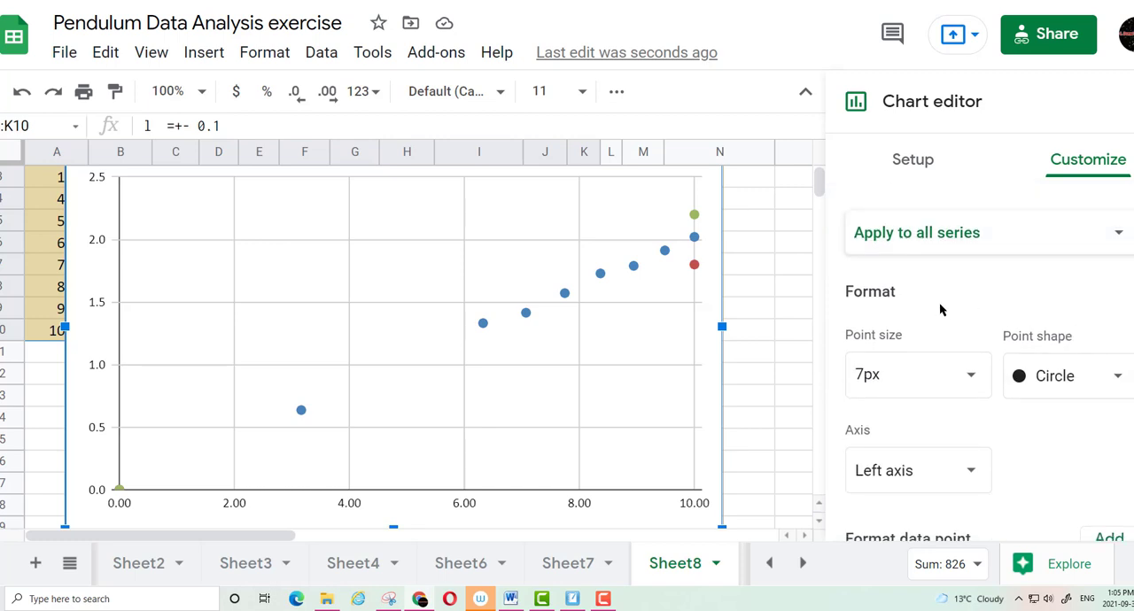
click(917, 235)
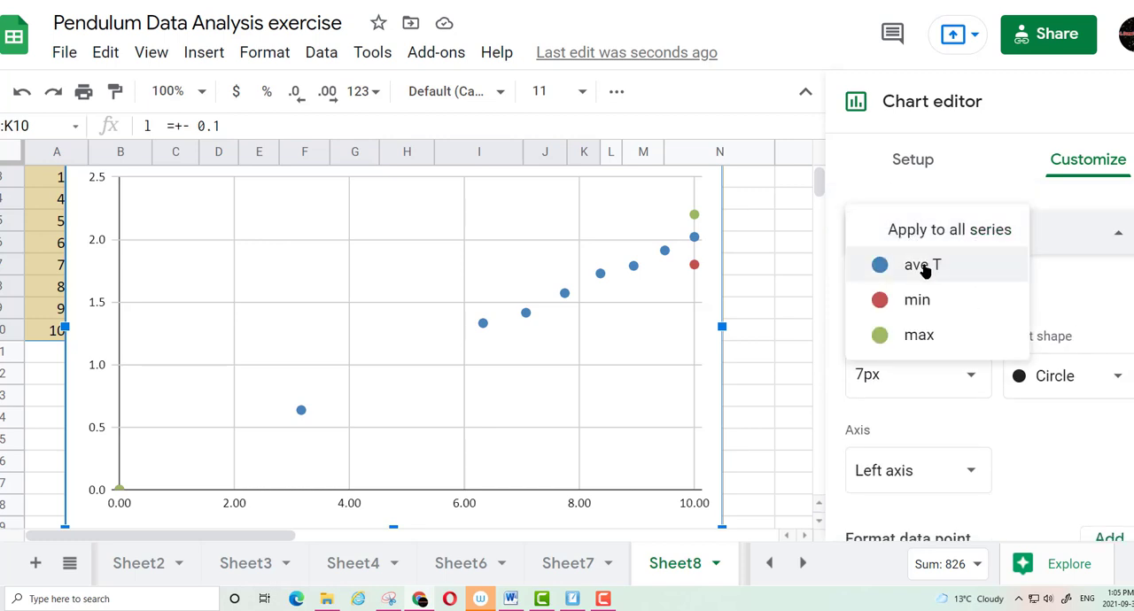
click(924, 270)
scroll(911, 333, down, 2)
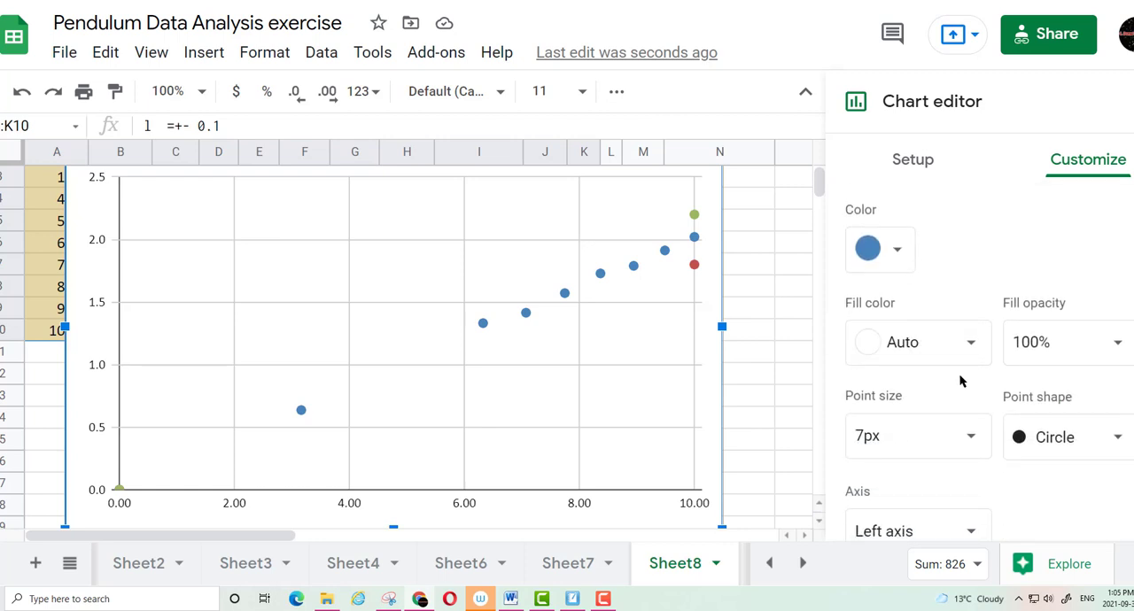
click(1063, 381)
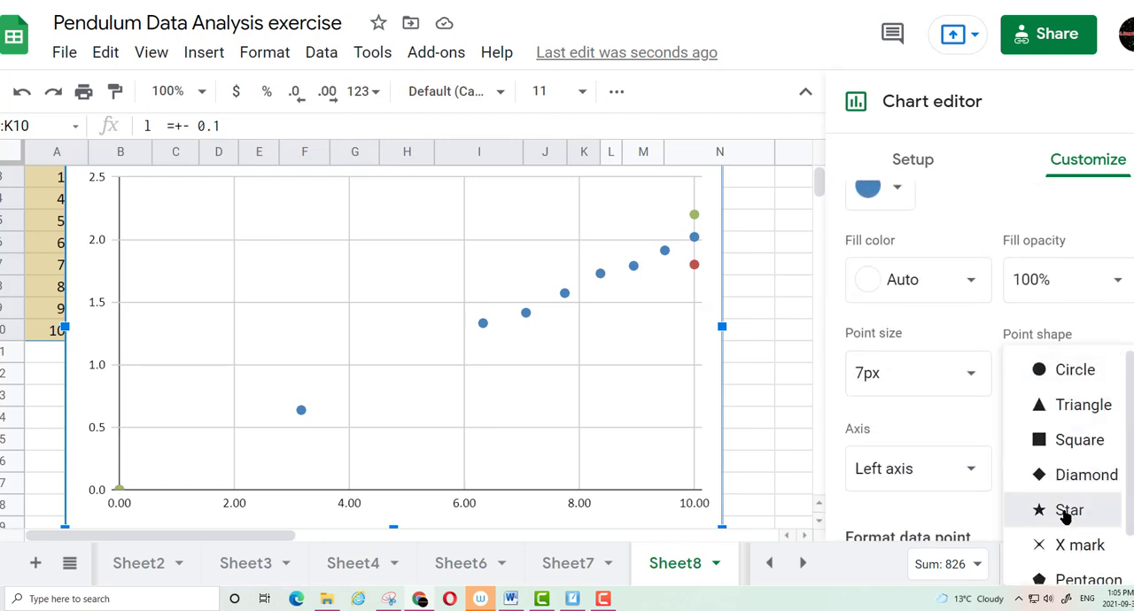
click(1028, 510)
Add error bars to the ave T series with a constant value of 0.2
scroll(1032, 401, down, 1)
scroll(1033, 405, down, 1)
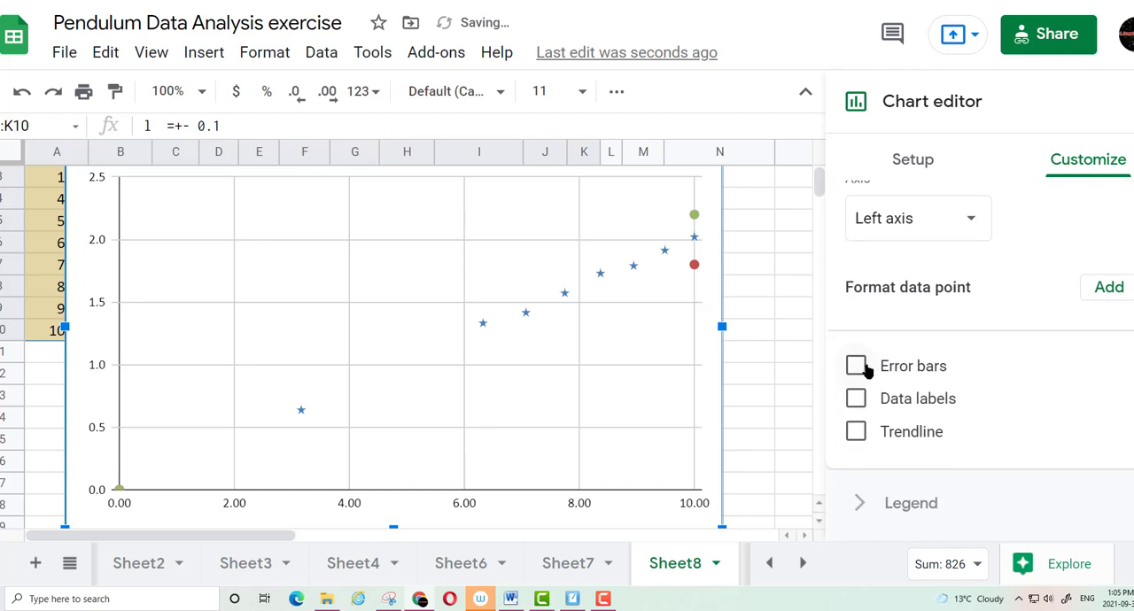
click(858, 366)
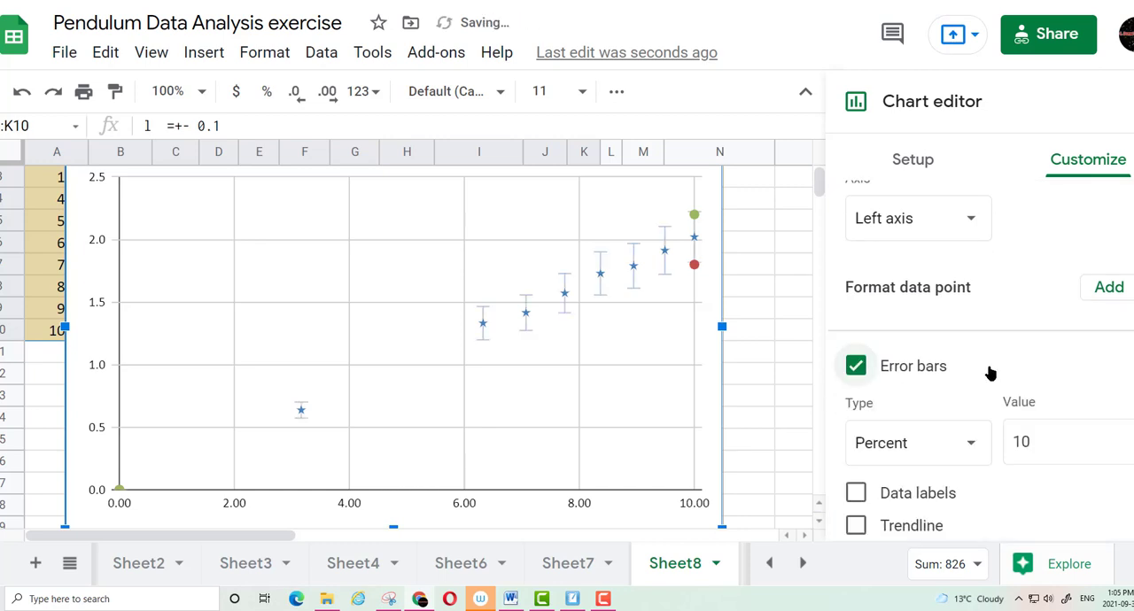
click(897, 447)
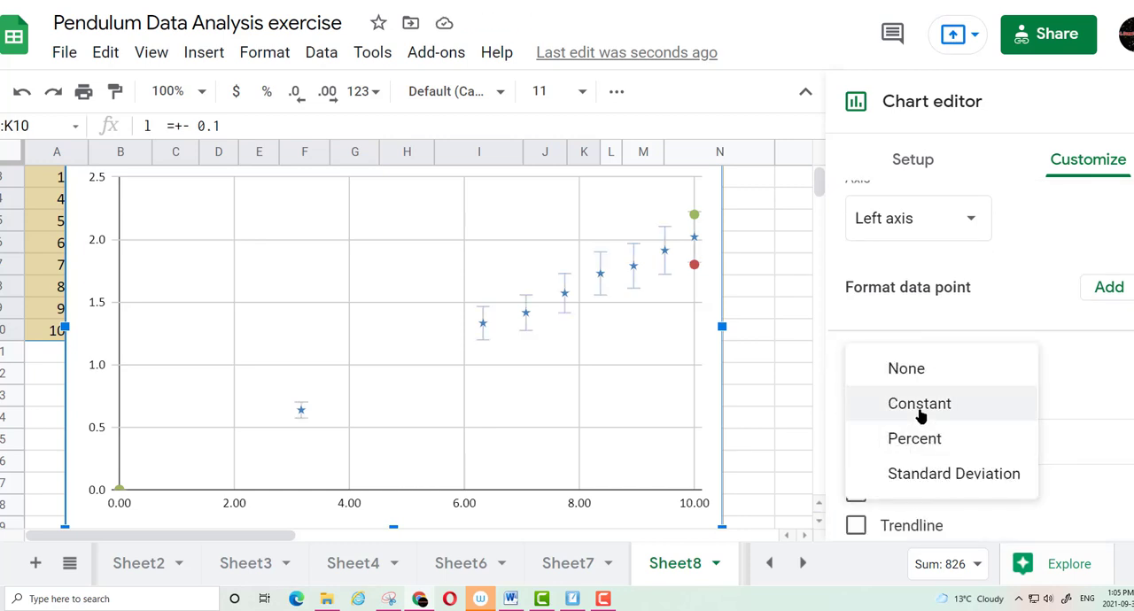
click(922, 410)
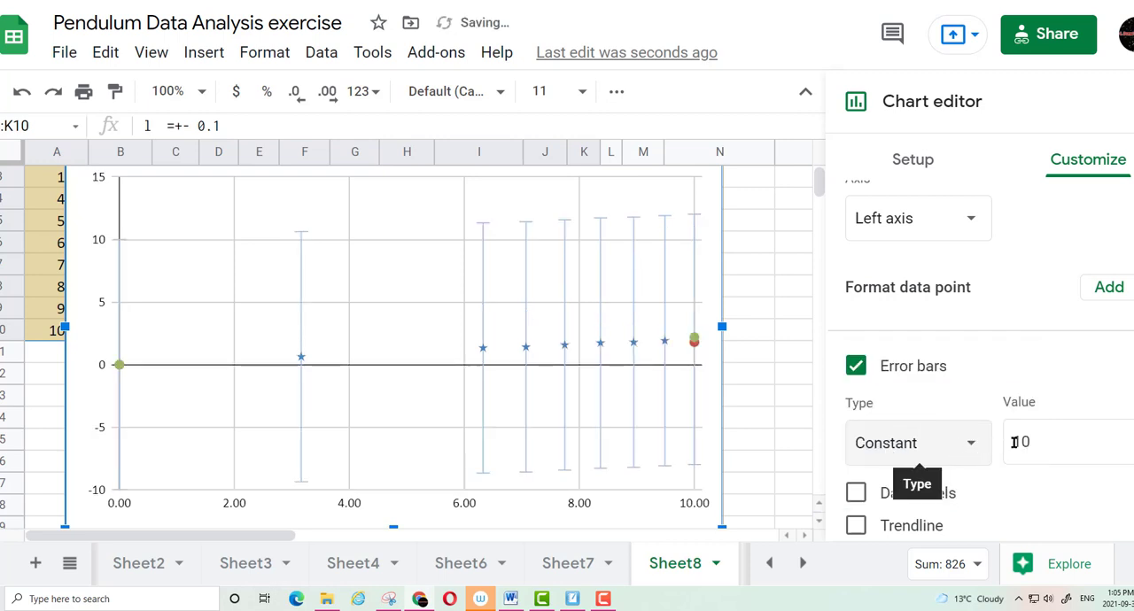
click(1046, 438)
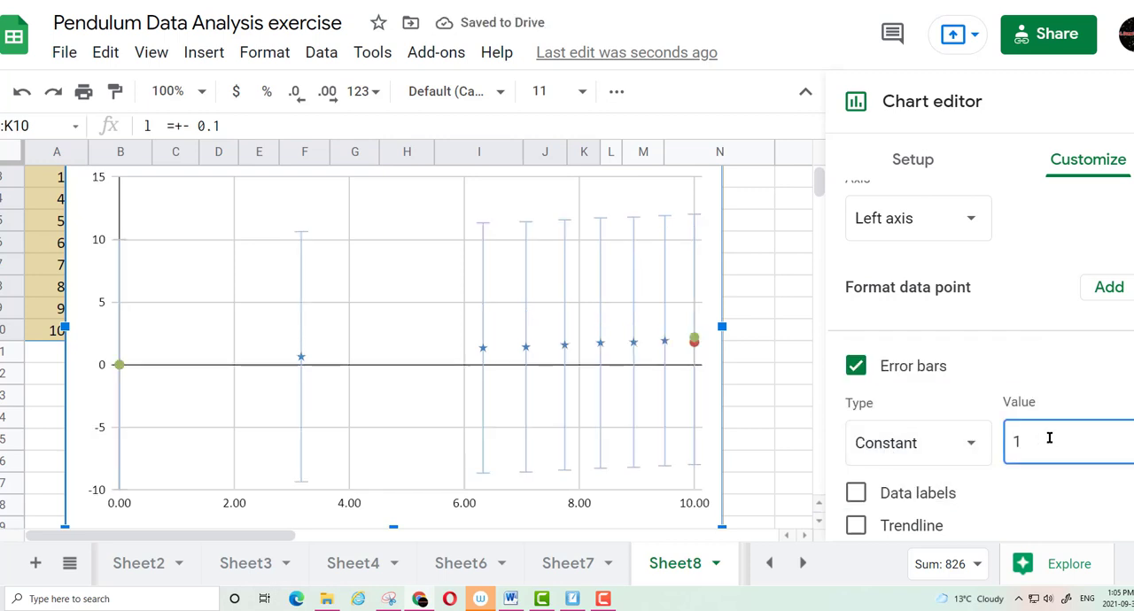
key(BackSpace)
text(00)
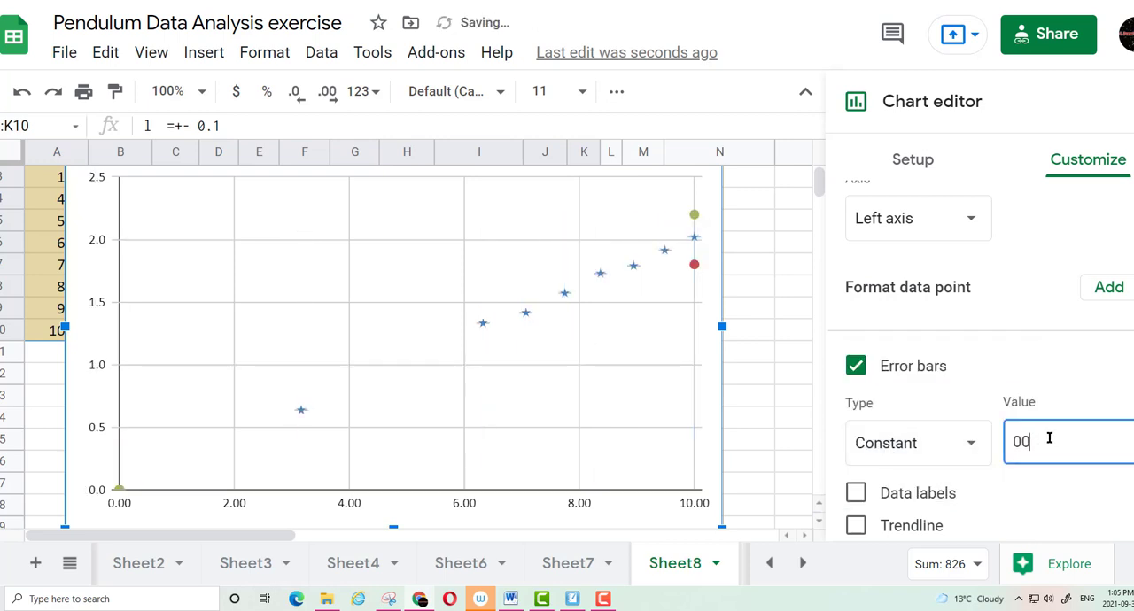
text(.2)
Add a linear trendline to the ave T series and label it with its equation
scroll(989, 481, down, 1)
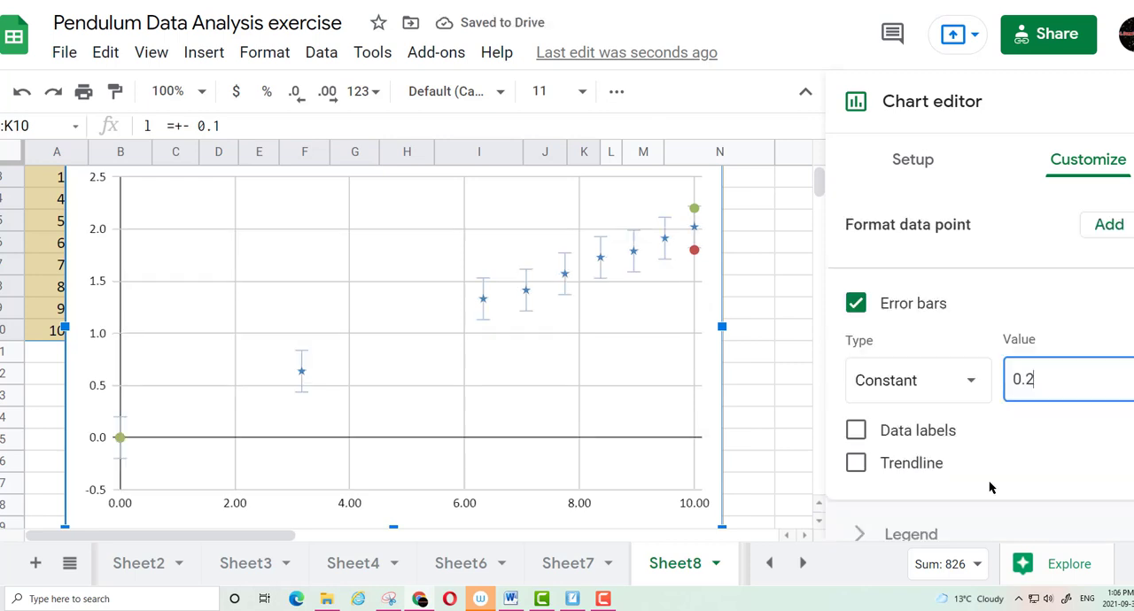
click(857, 464)
scroll(942, 459, down, 2)
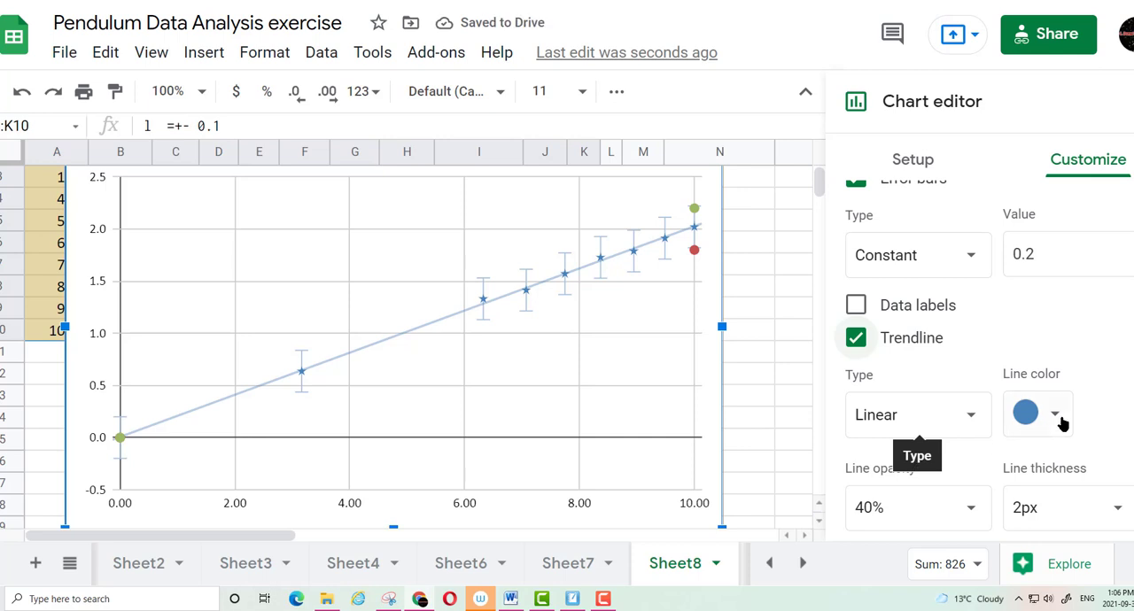
scroll(1063, 420, down, 2)
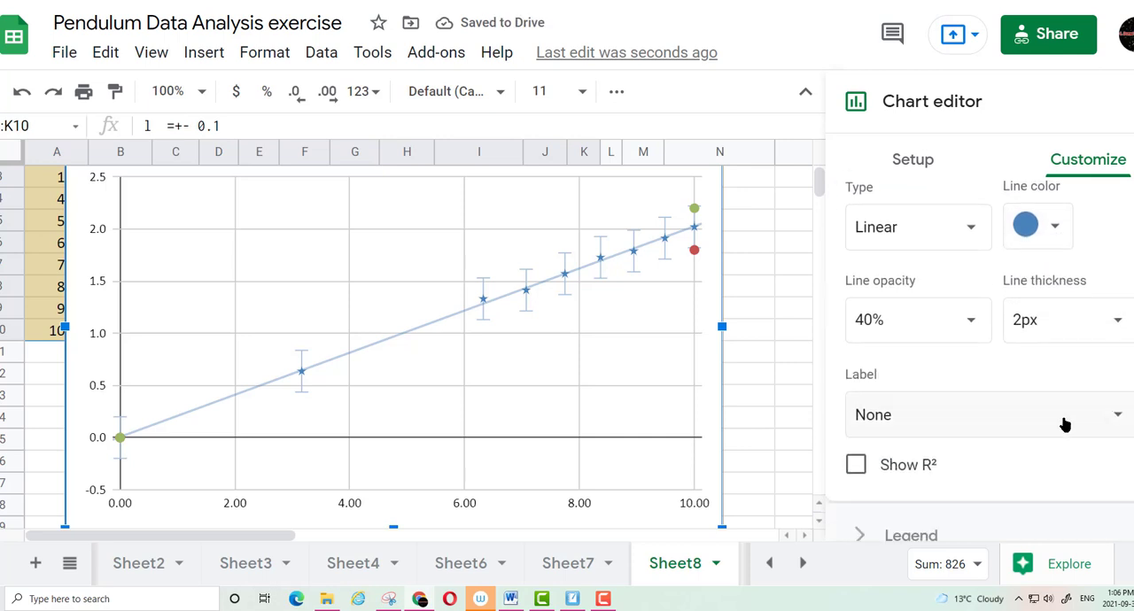
click(916, 417)
click(934, 481)
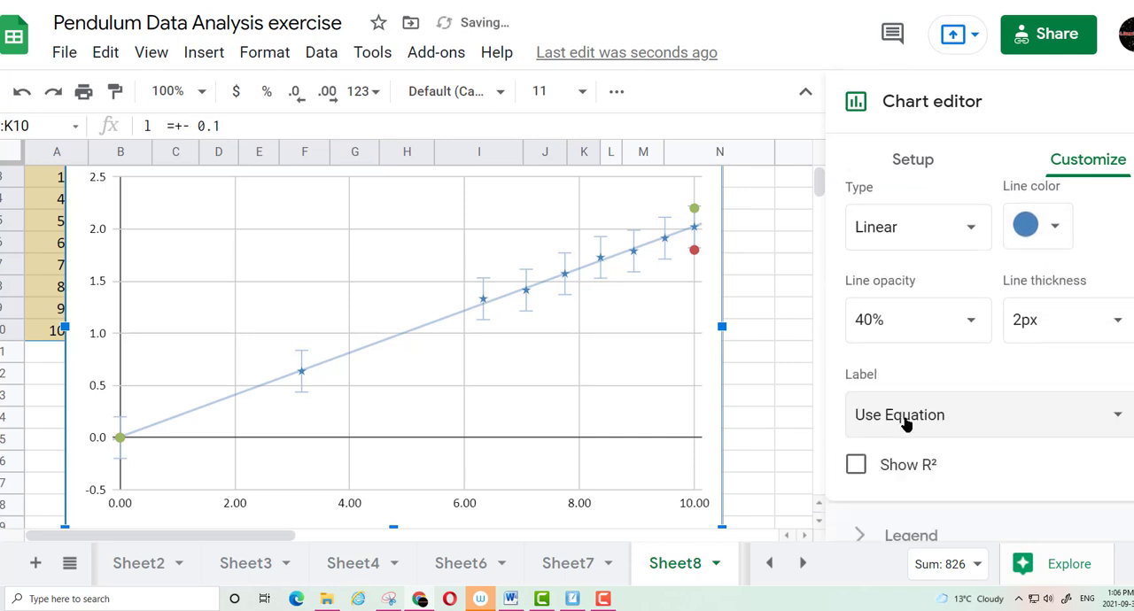
Add a linear trendline to the min series of the chart
scroll(857, 398, up, 2)
scroll(847, 377, up, 2)
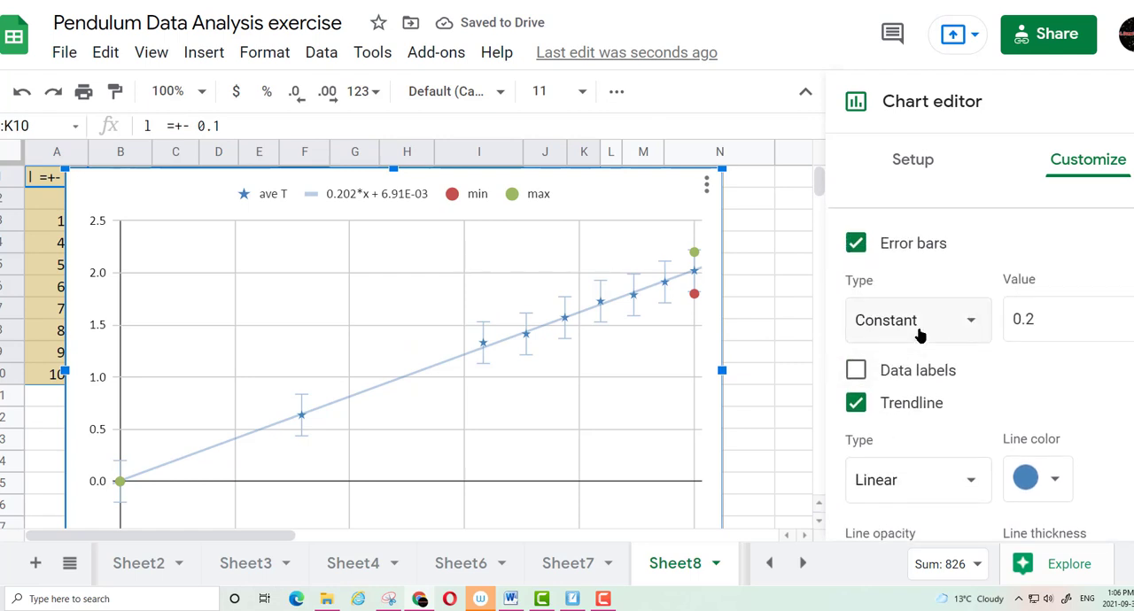
scroll(918, 346, up, 1)
scroll(990, 357, up, 5)
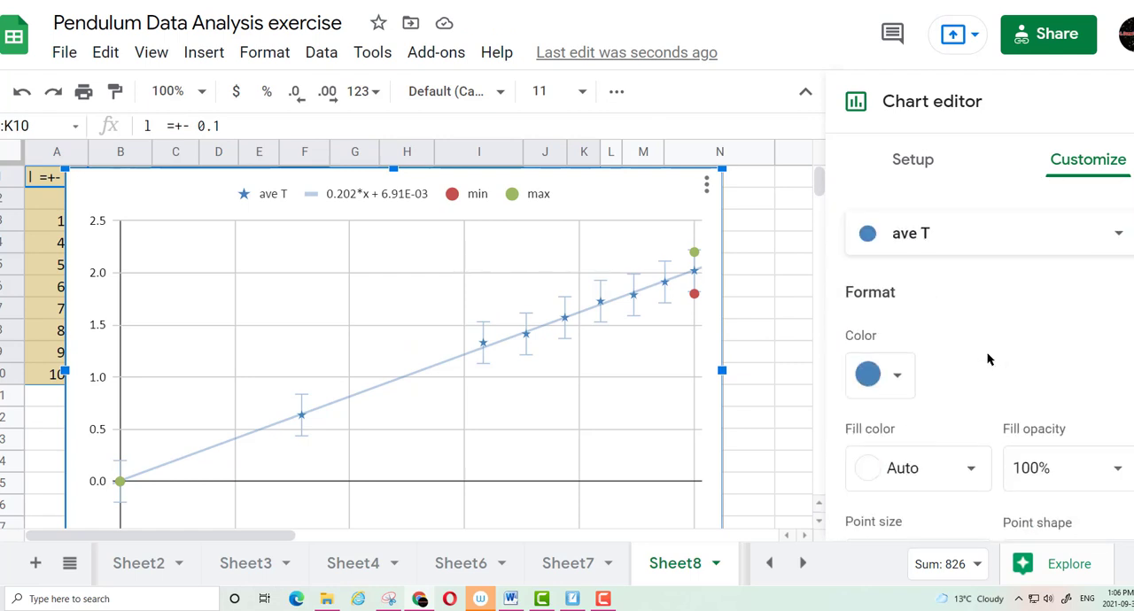
click(942, 366)
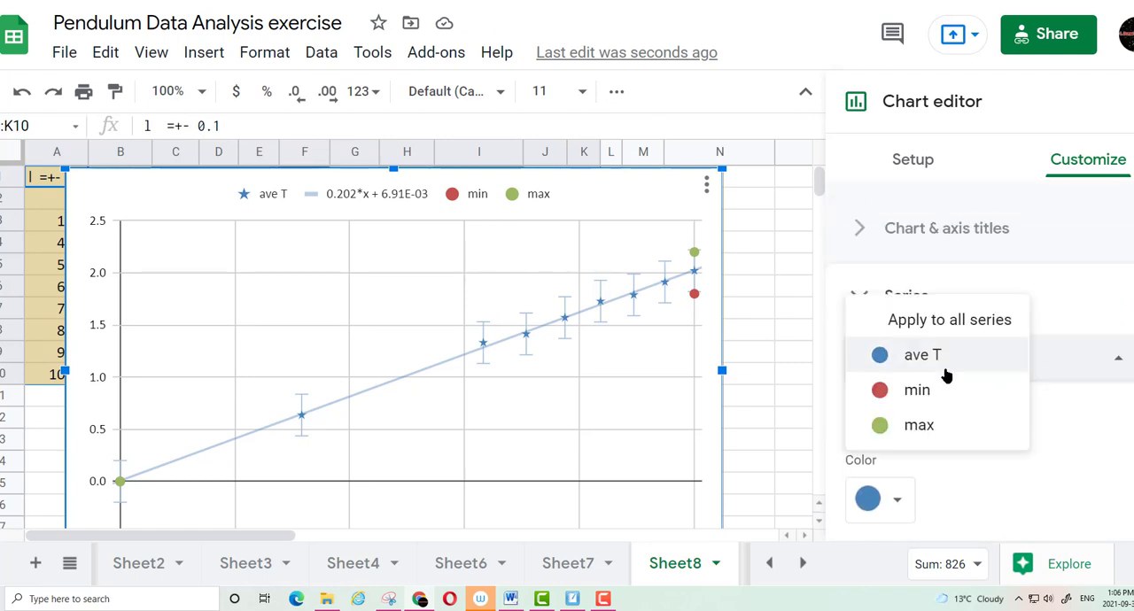
click(906, 391)
scroll(902, 415, down, 3)
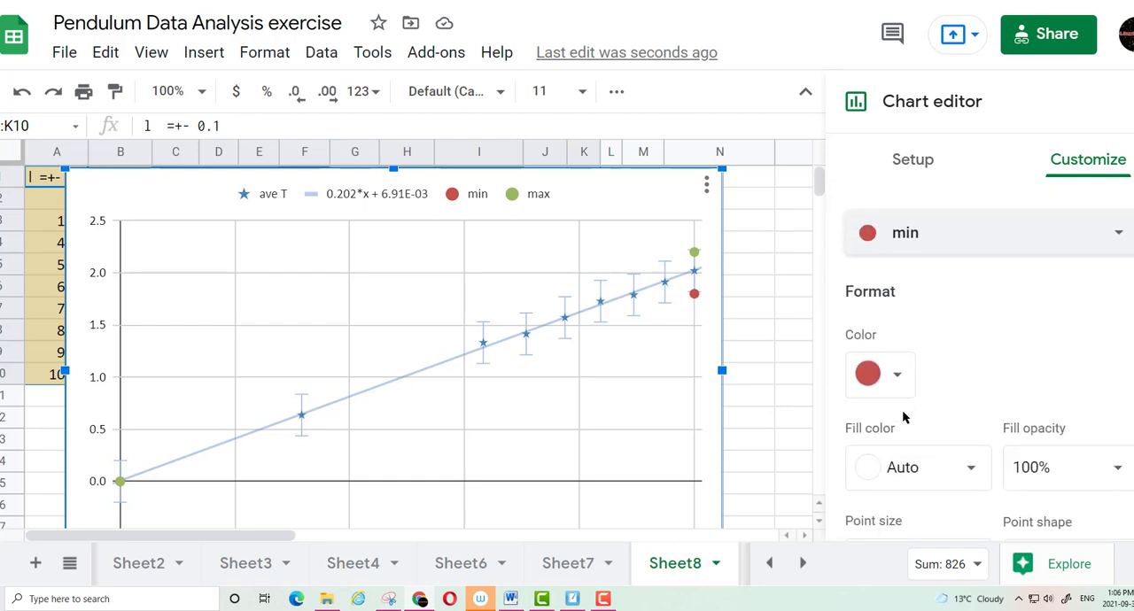
scroll(904, 410, down, 6)
scroll(906, 407, down, 5)
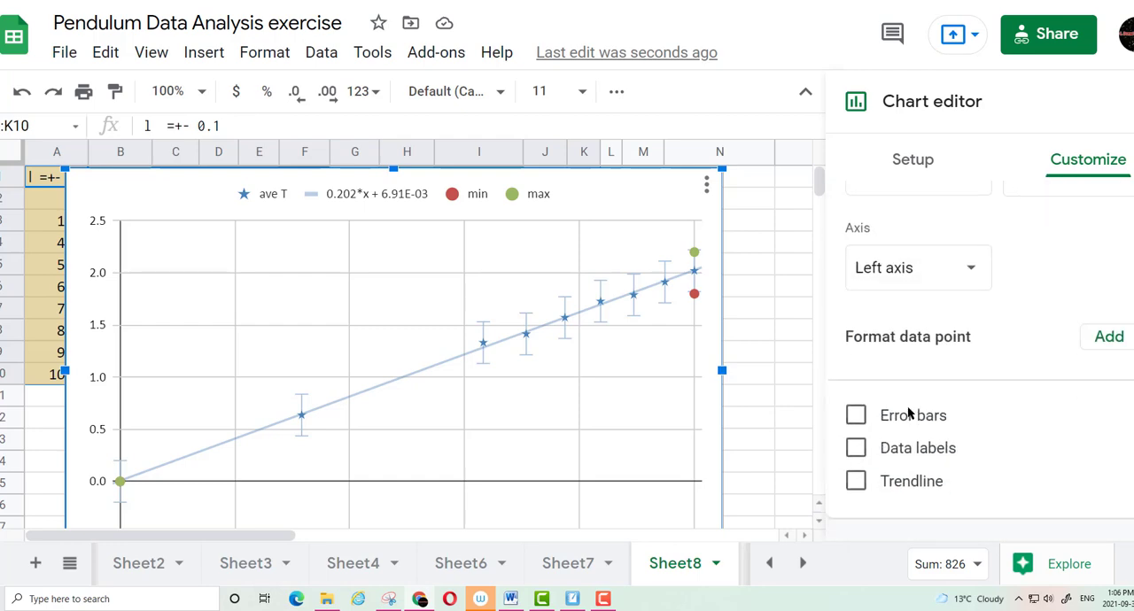
scroll(907, 406, up, 1)
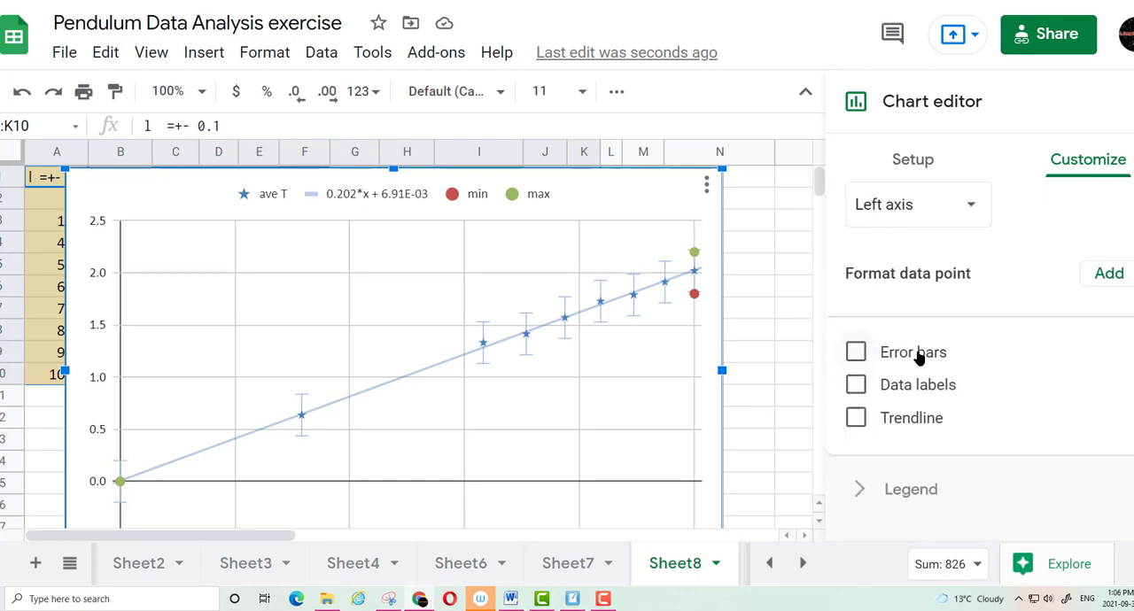
click(856, 418)
Label the min series trendline with its equation
scroll(963, 376, down, 5)
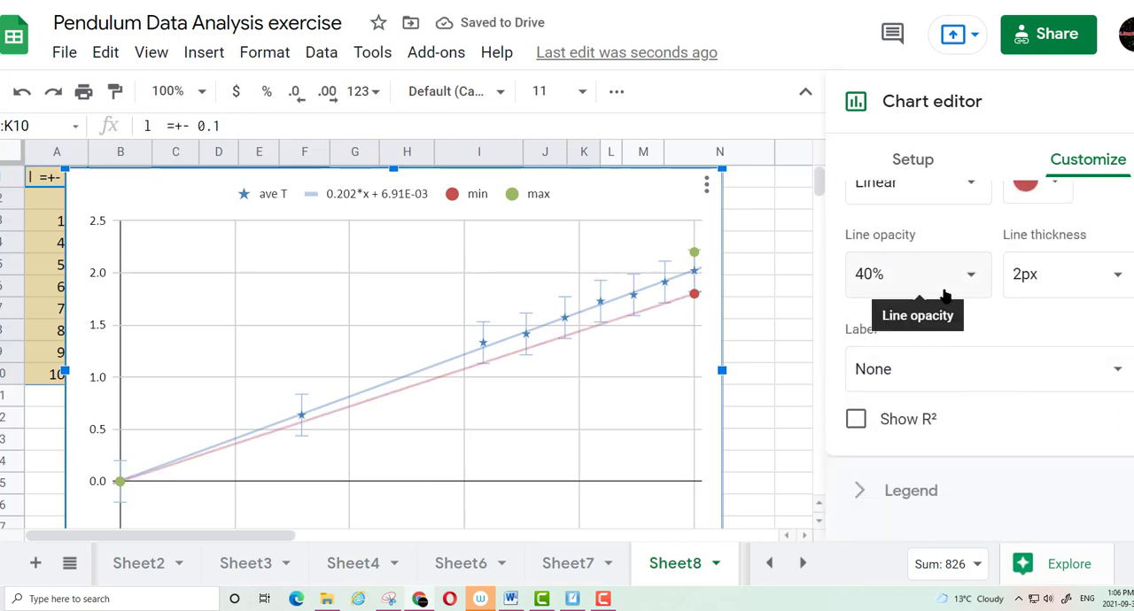
scroll(931, 283, down, 2)
click(909, 252)
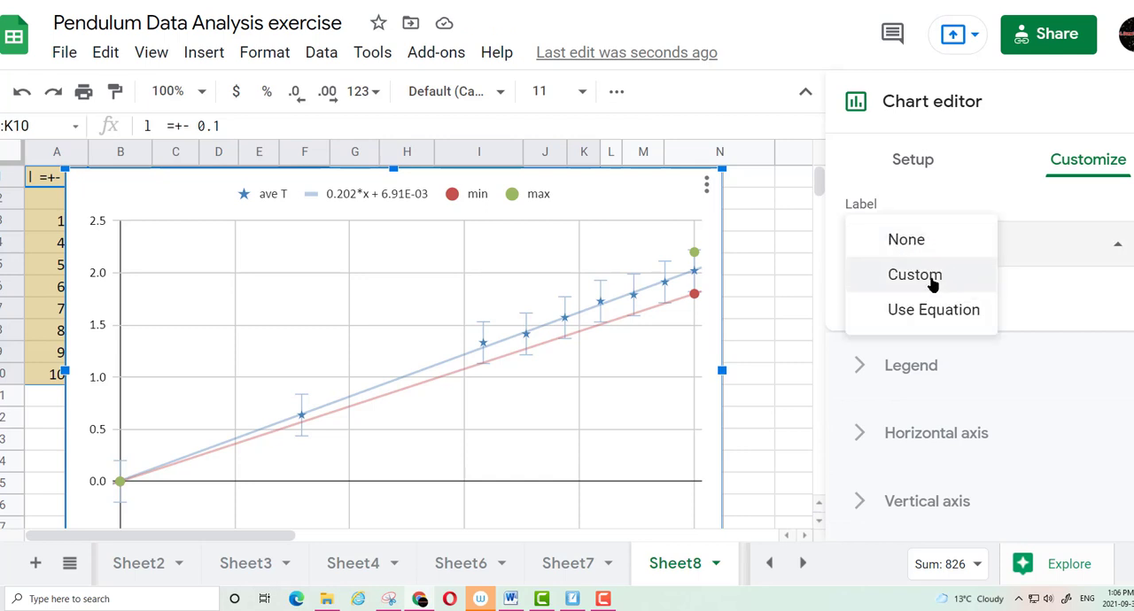
click(934, 310)
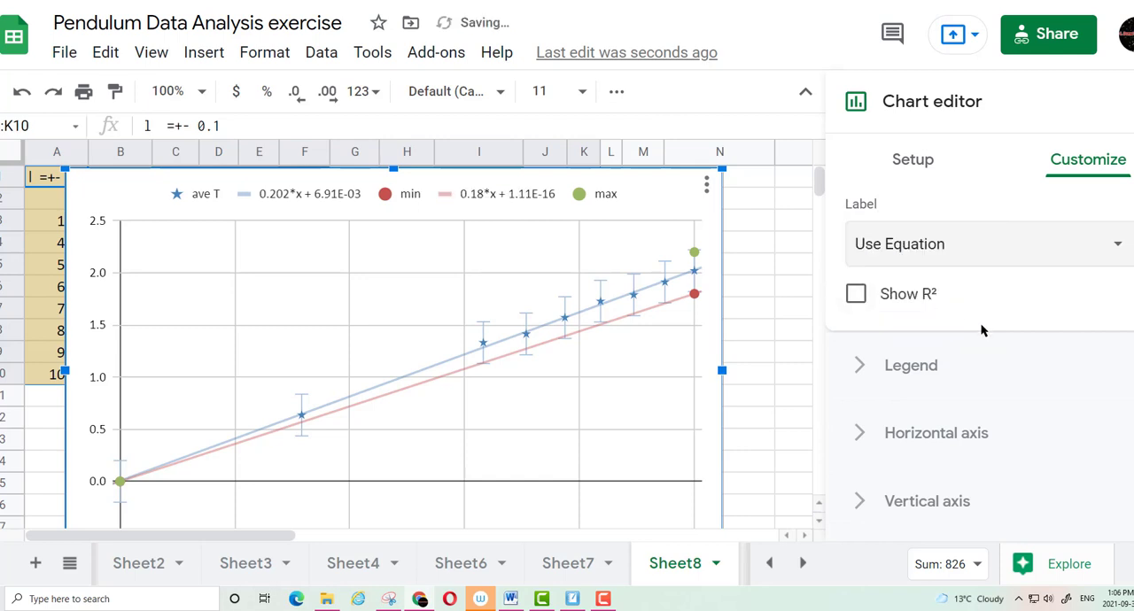
Add a linear trendline to the max series of the chart
scroll(982, 321, up, 4)
scroll(982, 321, up, 4)
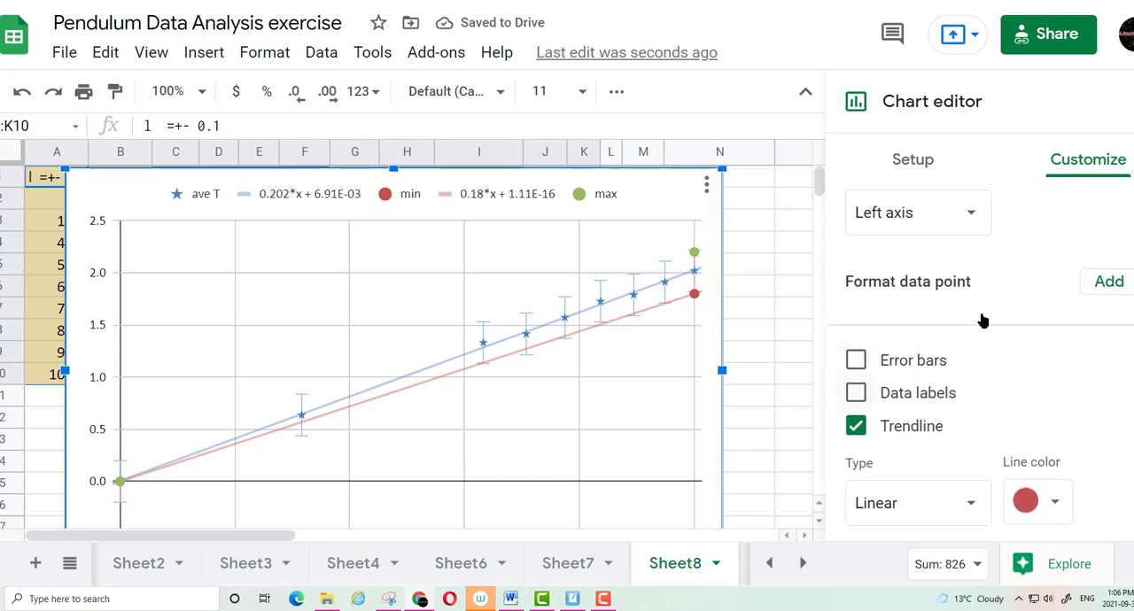
scroll(982, 319, up, 3)
click(926, 345)
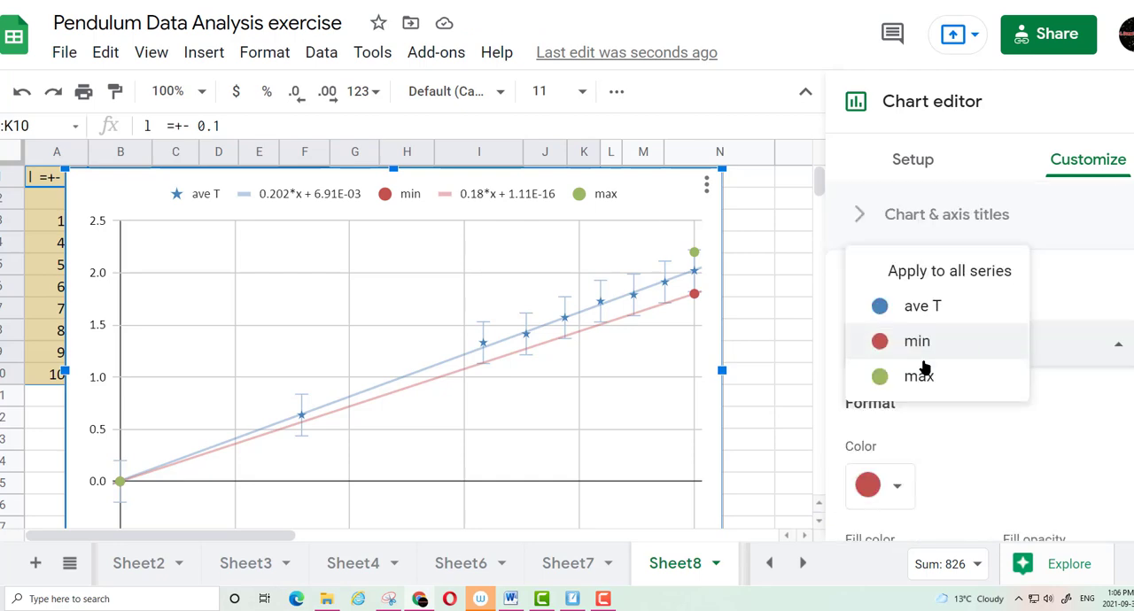
click(927, 374)
scroll(961, 372, down, 1)
scroll(962, 369, down, 5)
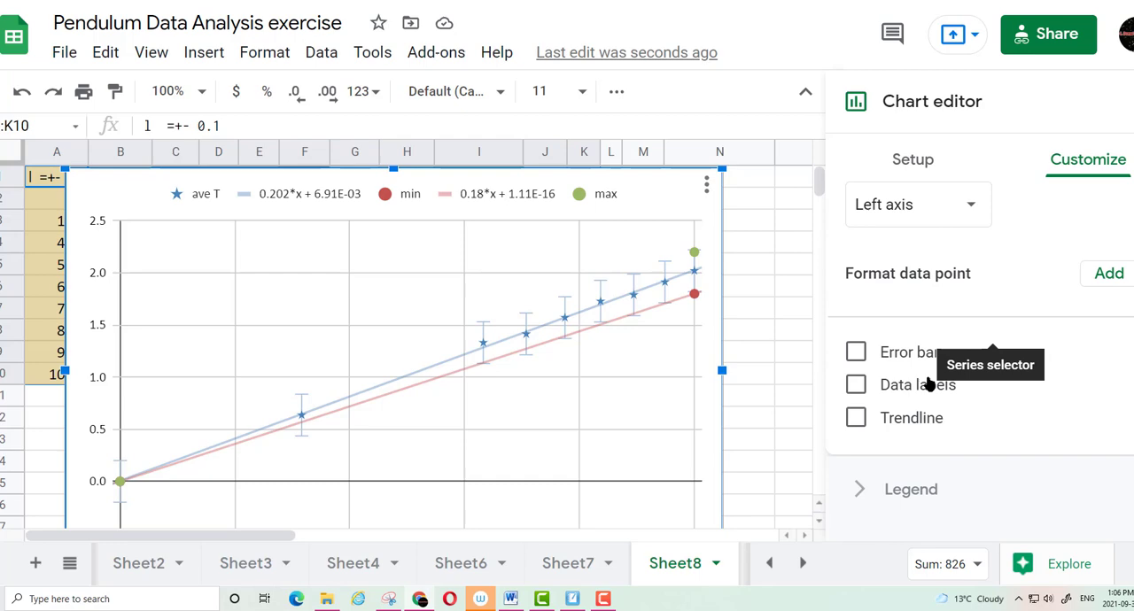
click(856, 418)
Label the max series trendline with its equation
scroll(961, 377, down, 2)
scroll(962, 375, down, 3)
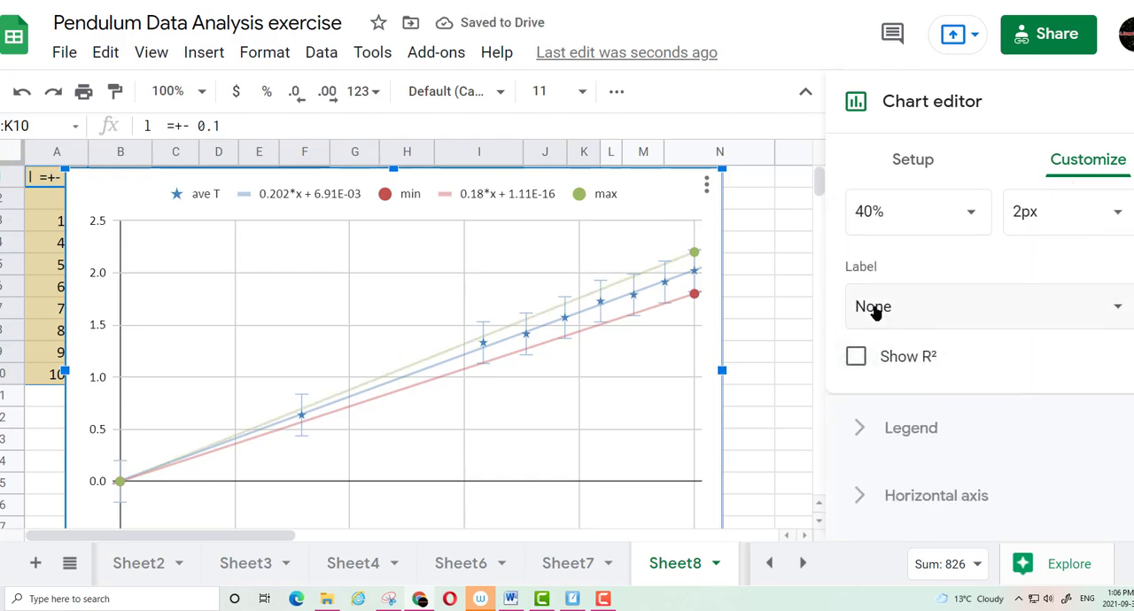
click(873, 307)
click(949, 375)
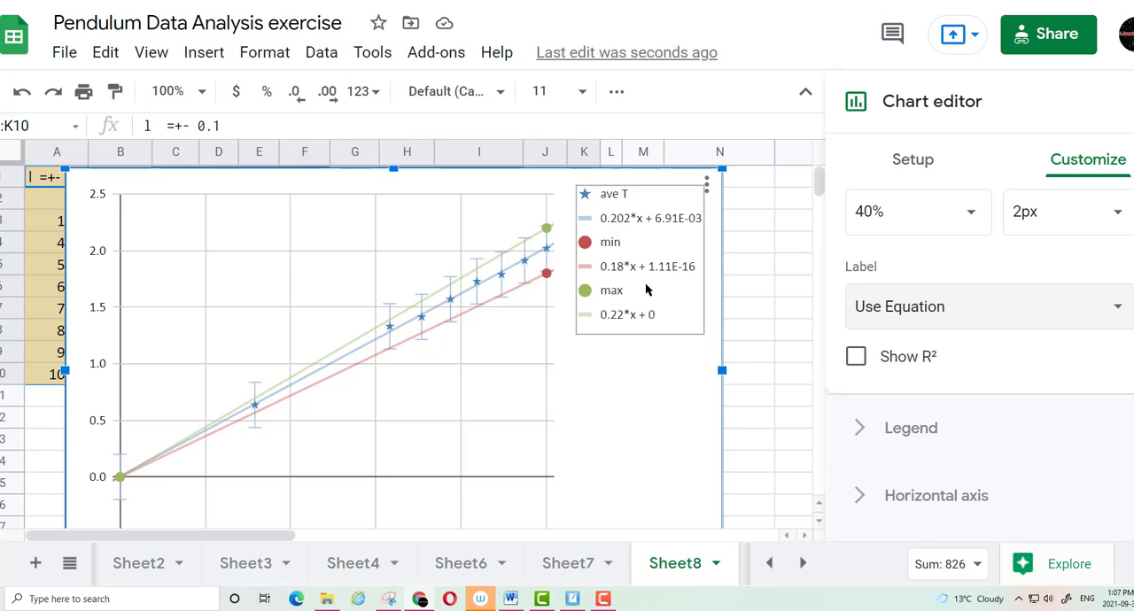
Switch to the Pendulum whiteboard and handwrite above the graph "unc. in slope = max slope - min slope" with the difference divided by 2
click(425, 1)
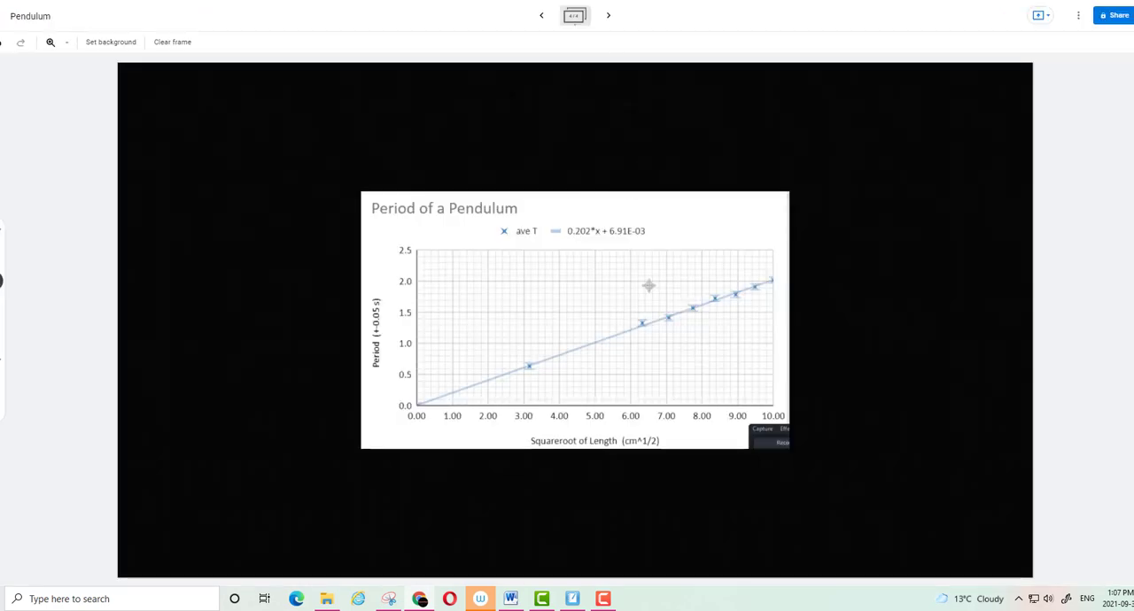
drag(374, 116, 420, 105)
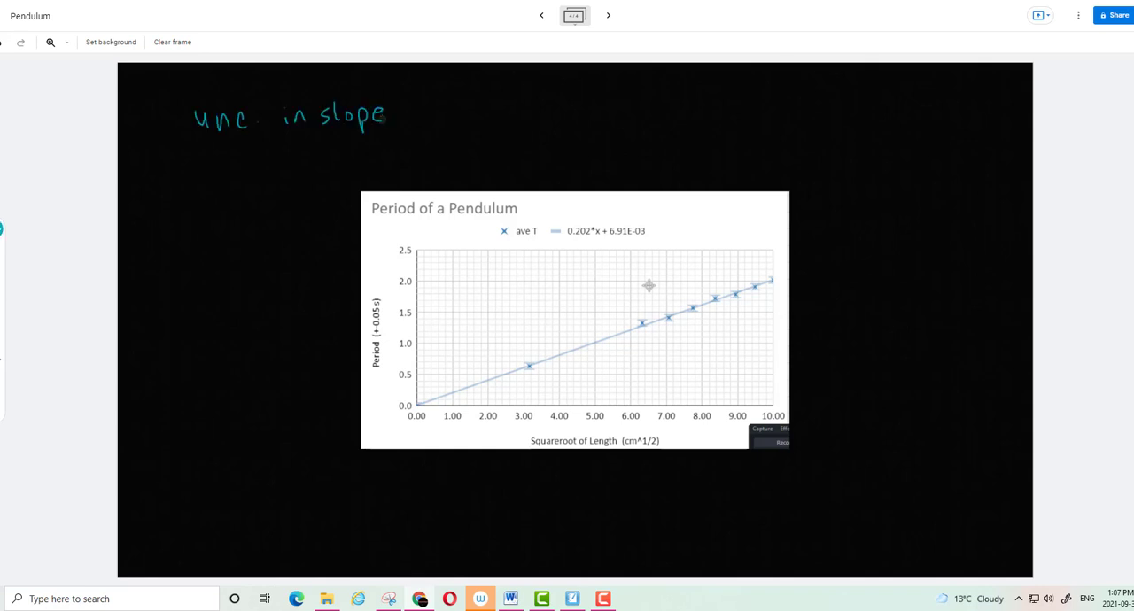
drag(410, 113, 500, 113)
mouse_move(500, 102)
mouse_down()
mouse_move(490, 114)
mouse_move(544, 114)
mouse_up()
mouse_move(555, 104)
mouse_down()
mouse_move(561, 132)
mouse_move(563, 118)
mouse_up()
drag(576, 107, 651, 113)
drag(656, 104, 674, 113)
drag(708, 98, 698, 115)
drag(718, 96, 719, 114)
drag(730, 104, 729, 105)
drag(738, 106, 736, 129)
drag(750, 107, 762, 110)
drag(453, 126, 769, 125)
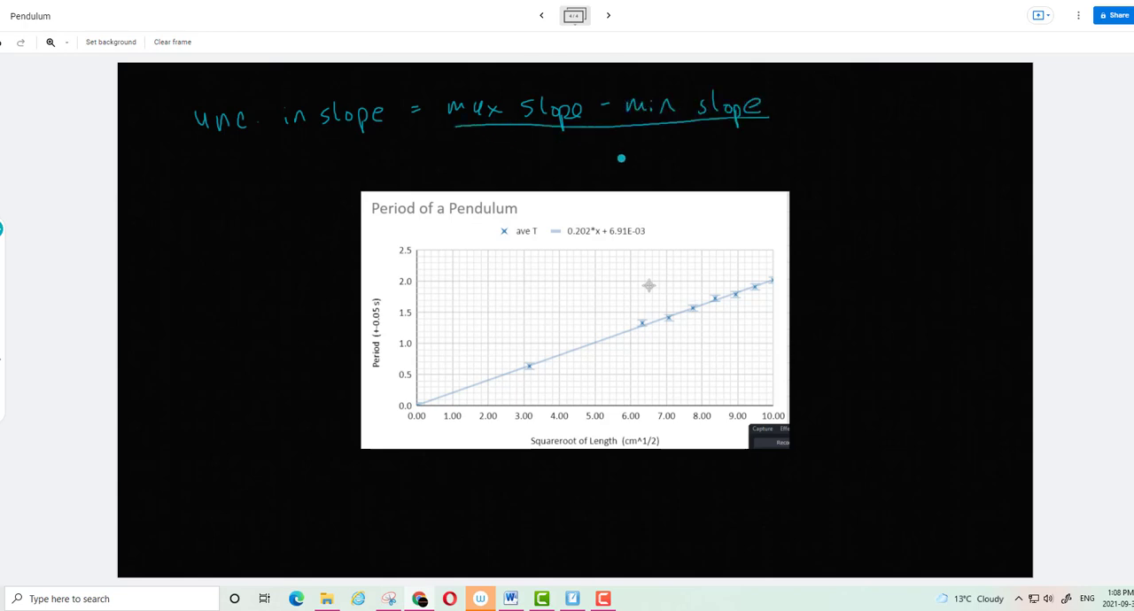
drag(609, 147, 635, 161)
Handwrite the numeric calculation beside the slope uncertainty formula, with .22 - .18 as the numerator, and add its result below
click(809, 105)
click(809, 113)
click(839, 110)
drag(855, 94, 865, 110)
drag(878, 94, 887, 109)
click(927, 107)
mouse_move(903, 104)
mouse_down()
mouse_move(950, 110)
mouse_move(964, 90)
mouse_up()
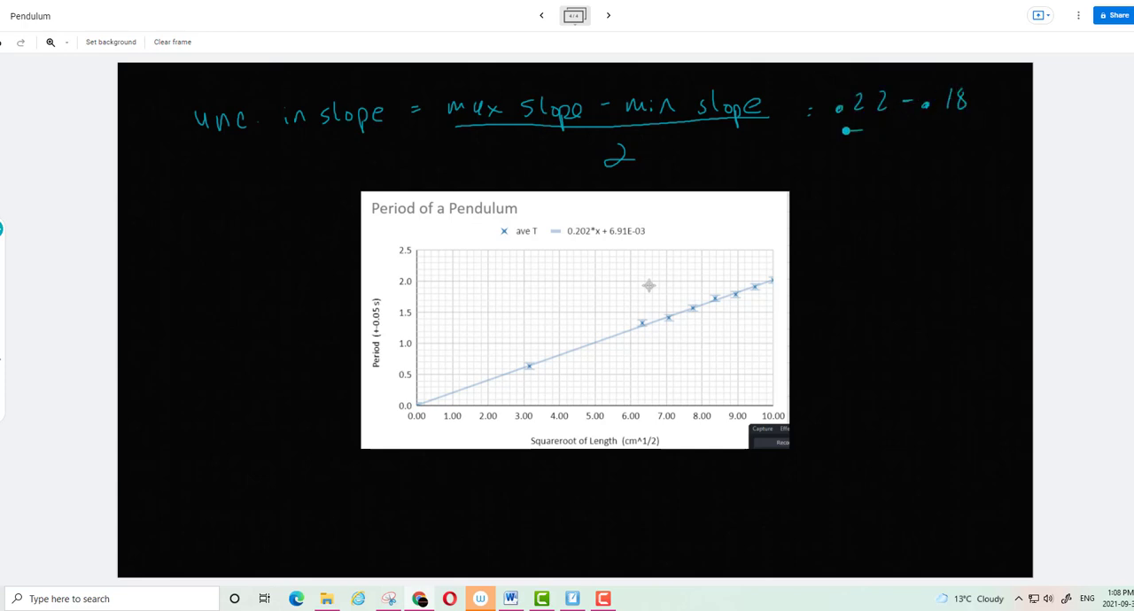
mouse_move(849, 129)
mouse_down()
mouse_move(957, 126)
mouse_move(929, 155)
mouse_up()
drag(831, 190, 842, 189)
click(866, 189)
drag(888, 181, 924, 193)
drag(922, 160, 916, 157)
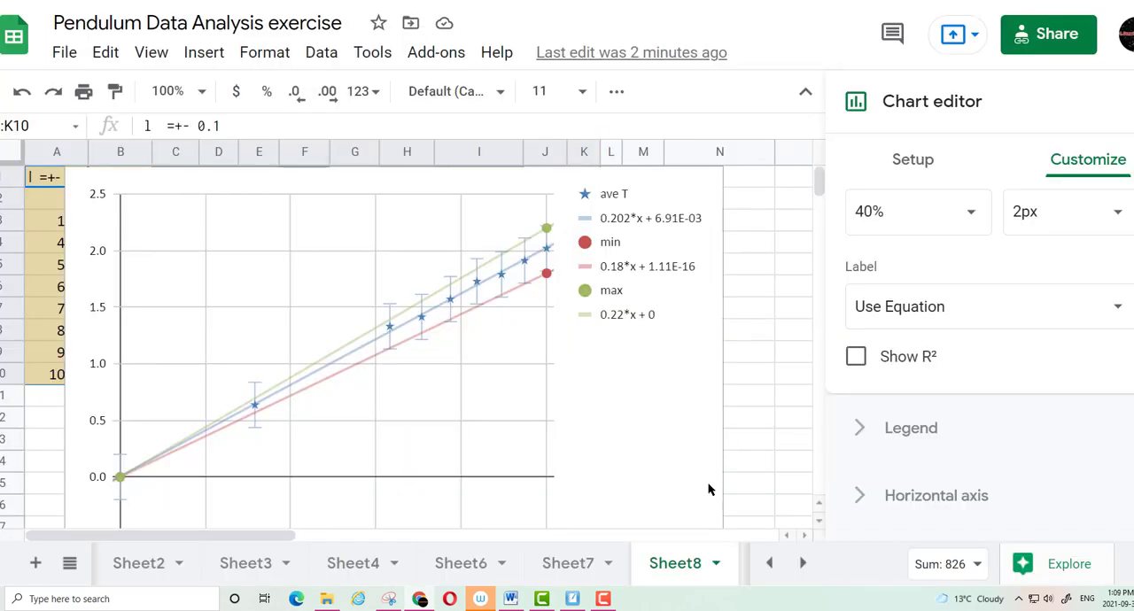
Shrink the scatter chart and move it to about columns E to N, starting just below the first data rows
scroll(713, 474, down, 3)
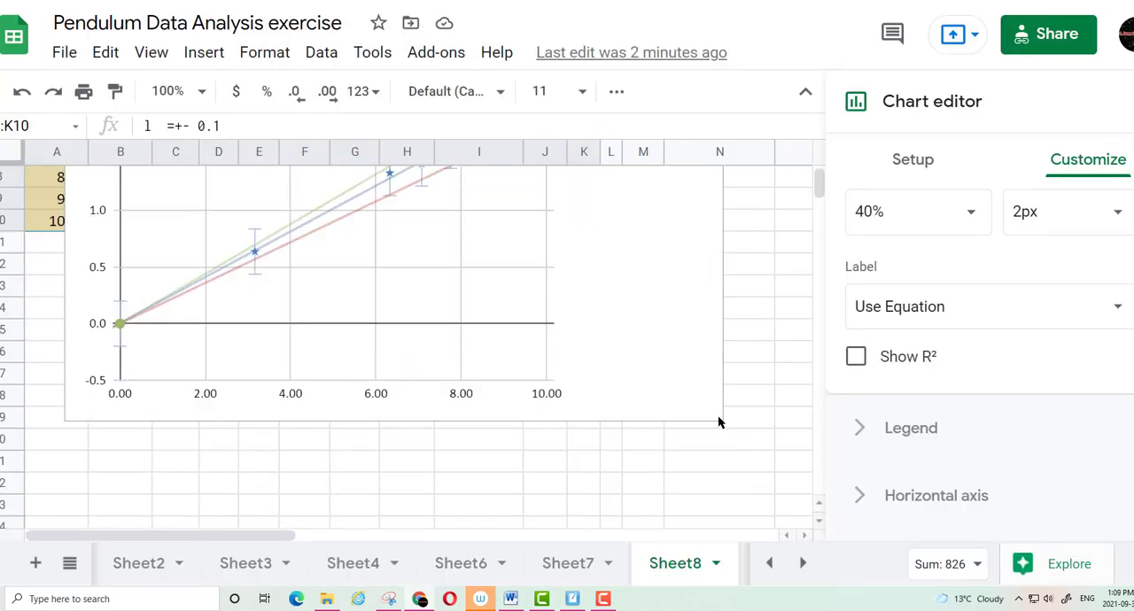
click(720, 408)
drag(723, 421, 527, 292)
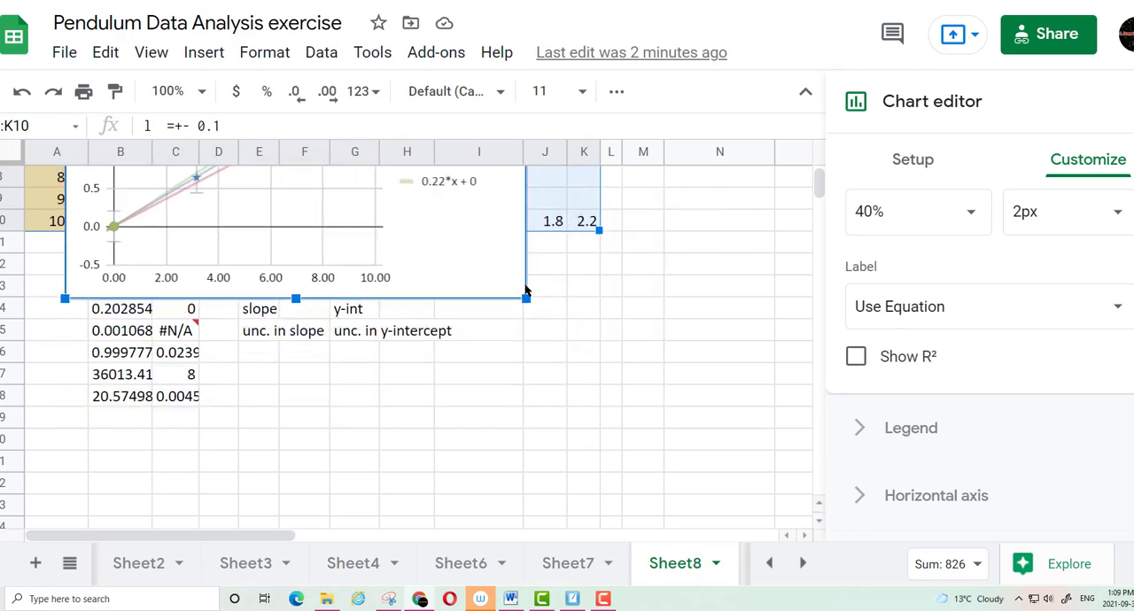
scroll(553, 339, up, 3)
drag(429, 364, 624, 426)
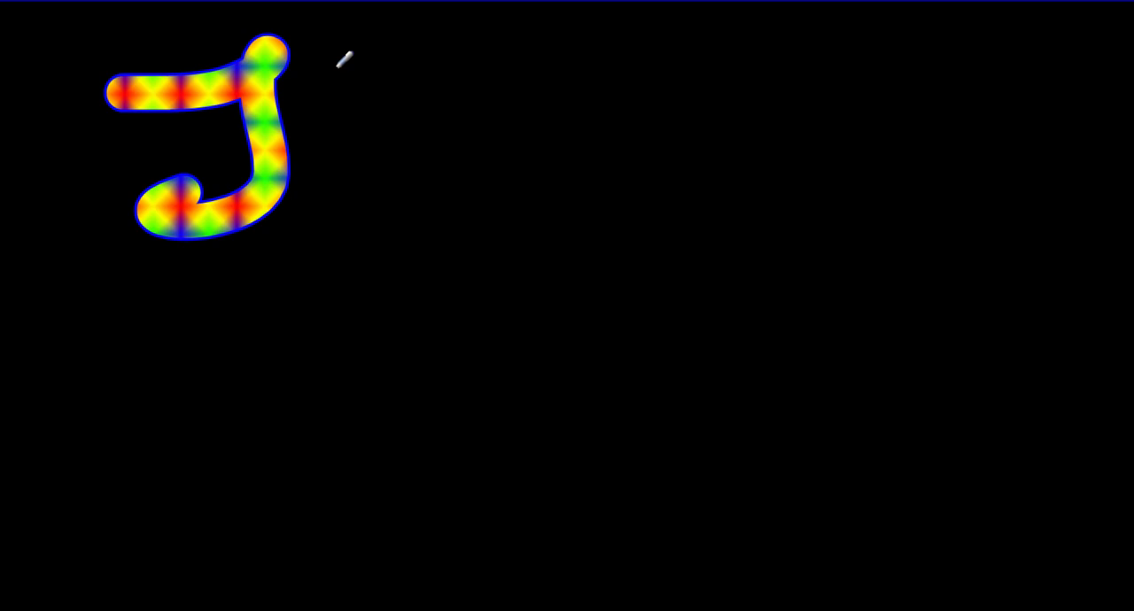
Handwrite "That's all Folk" in large rainbow-coloured strokes on a blank black canvas
mouse_move(342, 56)
mouse_down()
mouse_move(435, 139)
mouse_move(535, 87)
mouse_up()
drag(432, 88, 508, 105)
drag(549, 90, 544, 118)
mouse_move(613, 103)
mouse_down()
mouse_move(623, 179)
mouse_move(561, 176)
mouse_up()
mouse_move(784, 154)
mouse_down()
mouse_move(752, 192)
mouse_move(1038, 68)
mouse_move(1026, 203)
mouse_up()
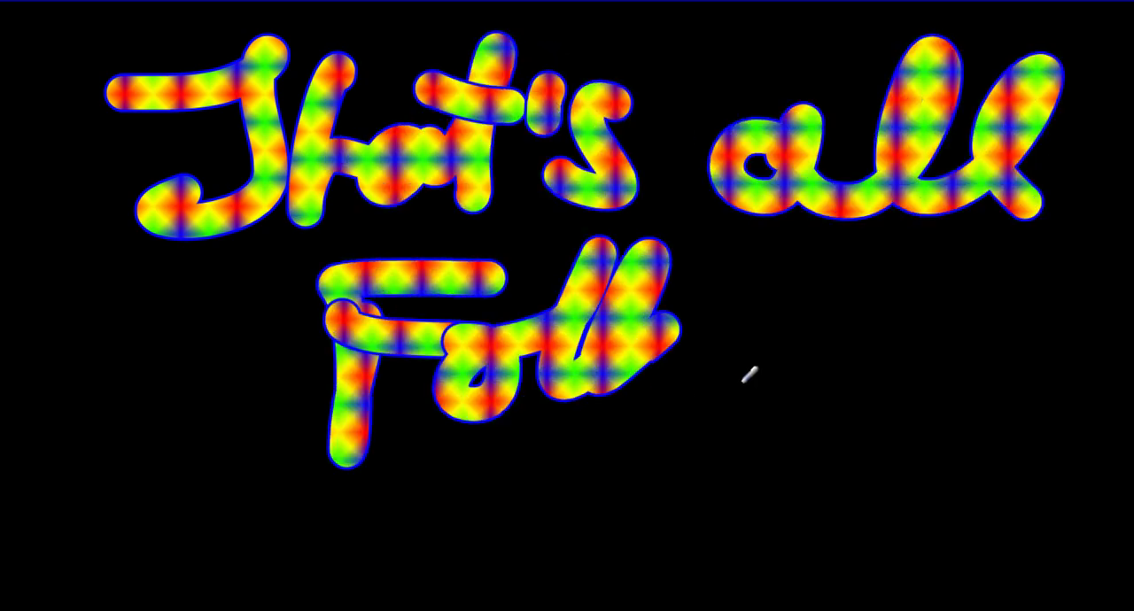